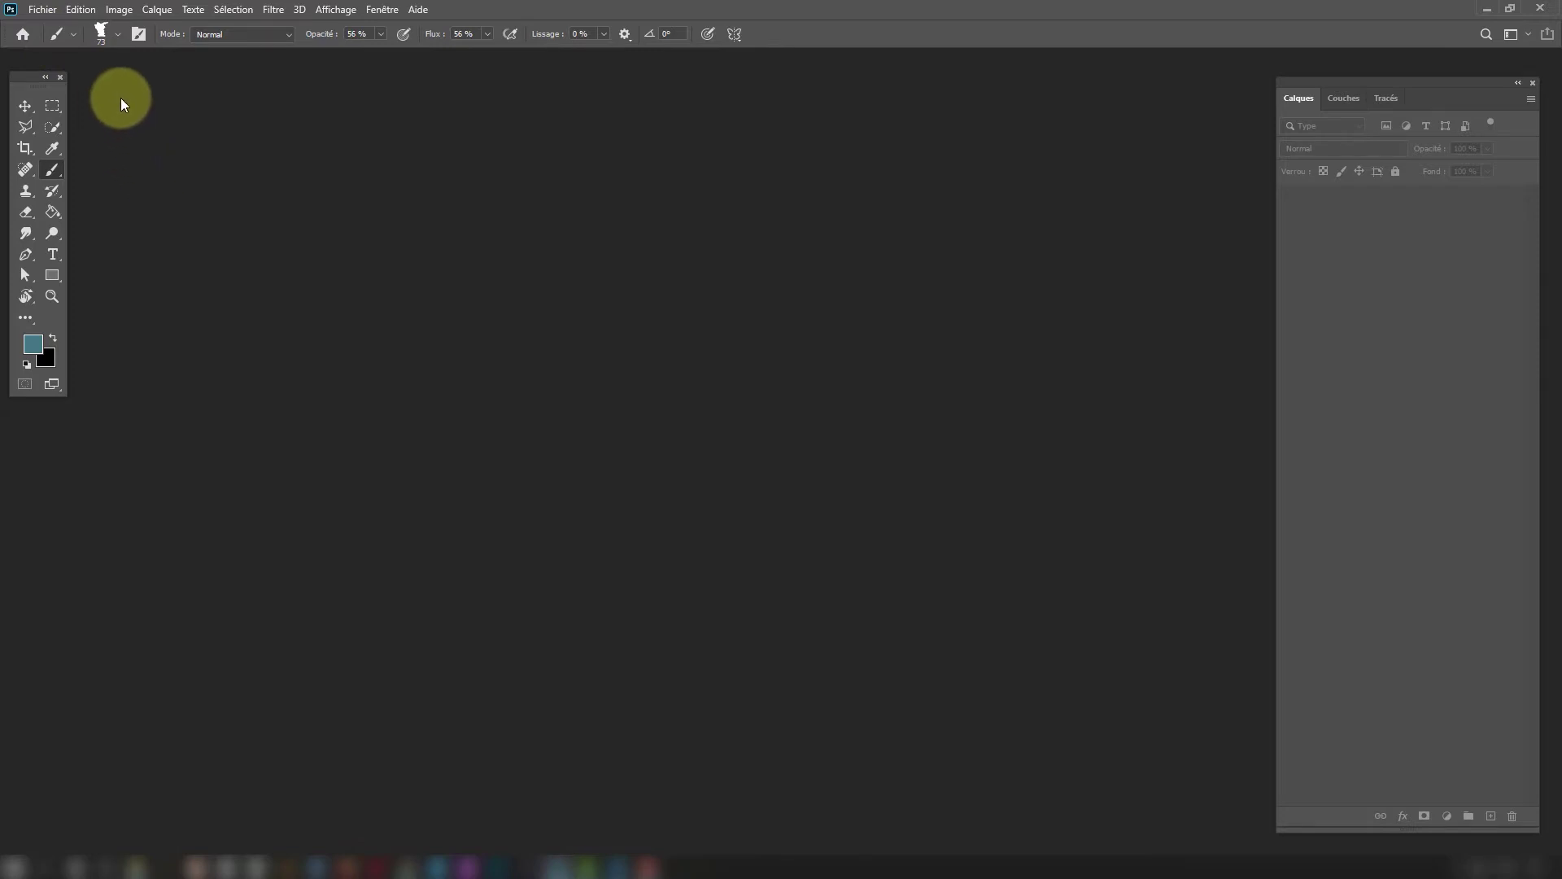
# Open the image 01-Girl-Nb.jpg from the Fichiers Source folder and reposition the floating toolbox so it clears the rulers.
pyautogui.moveTo(18, 81); pyautogui.dragTo(18, 71)
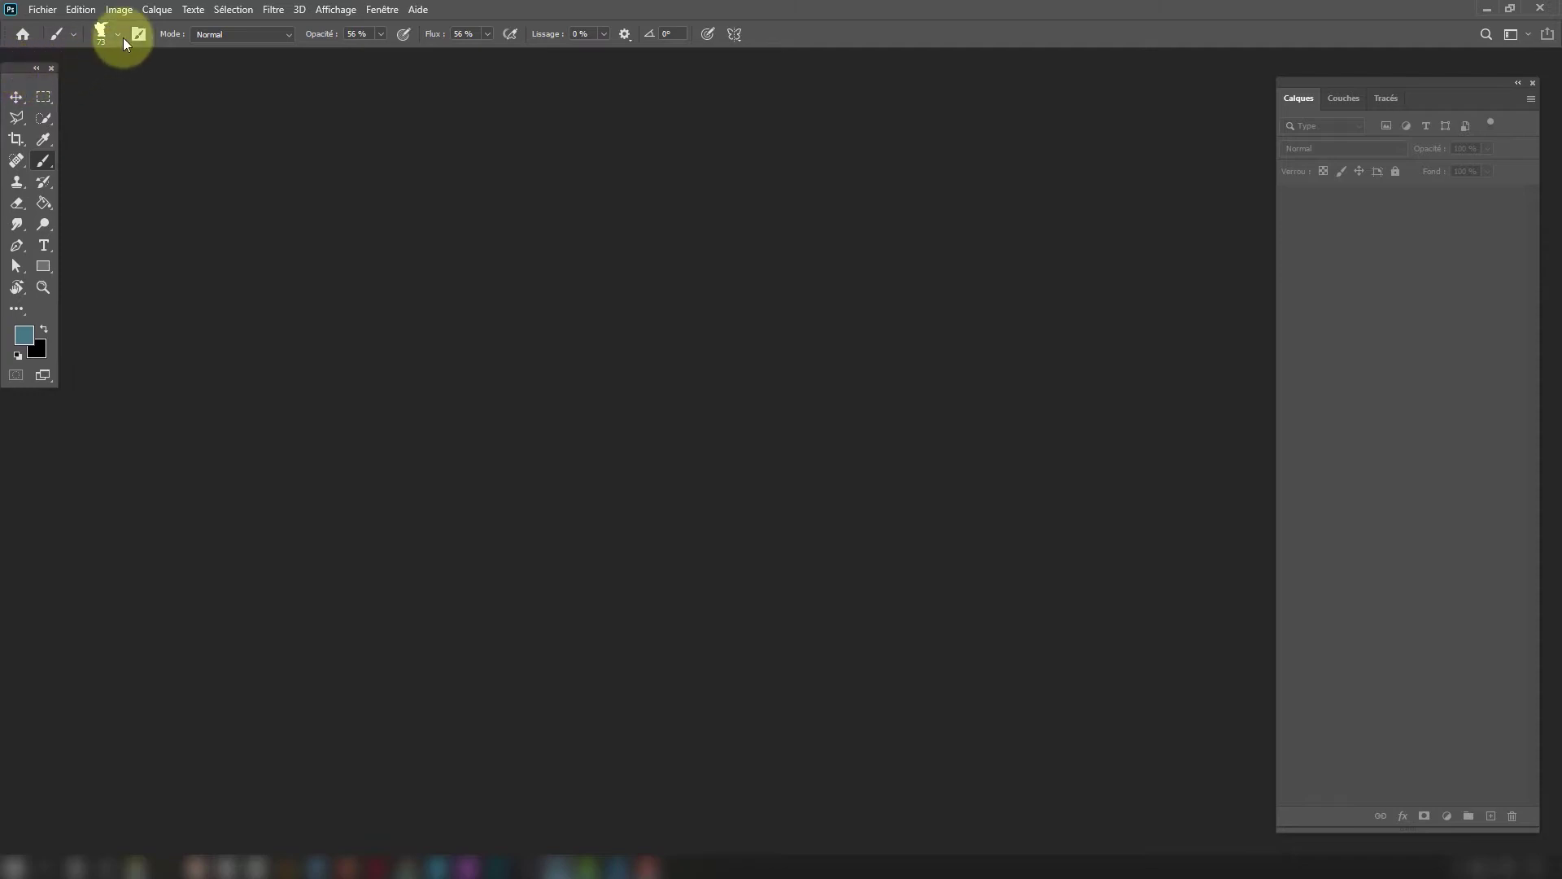
pyautogui.click(52, 11)
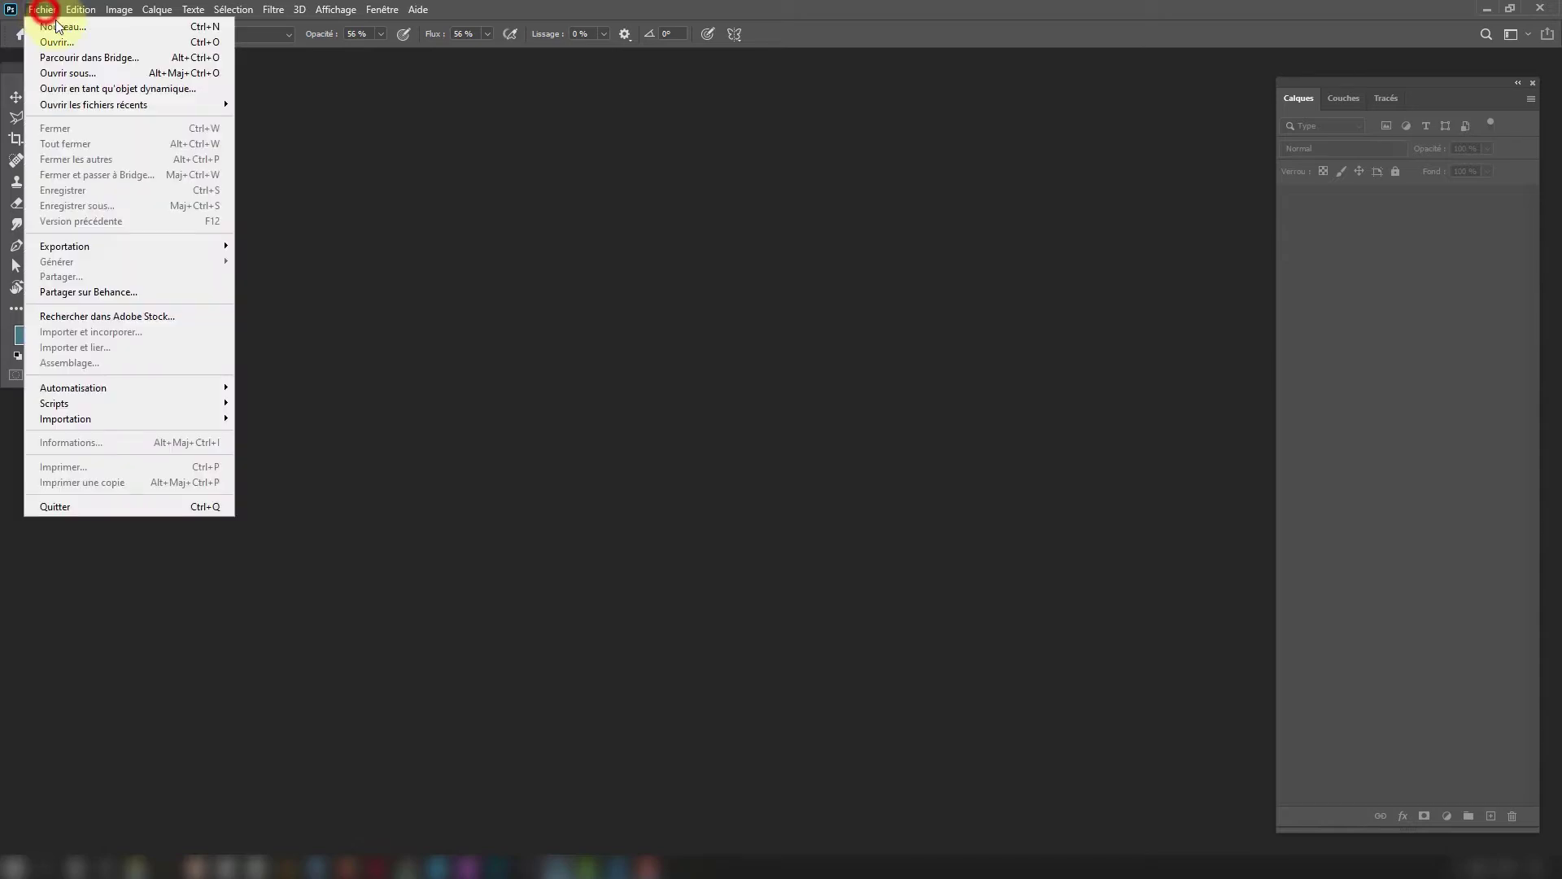
pyautogui.click(57, 42)
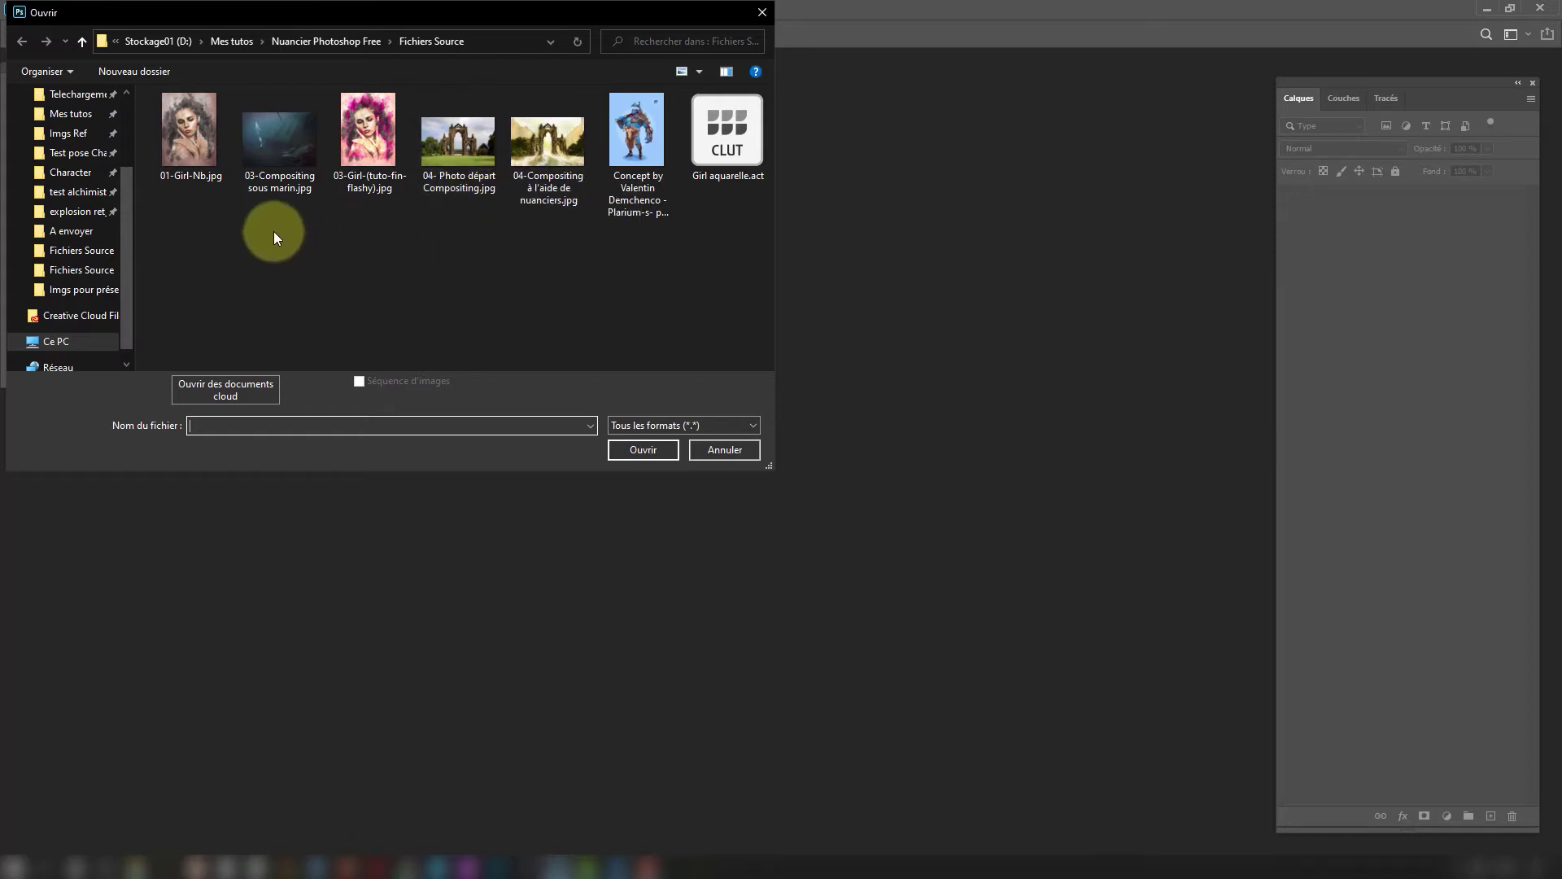
pyautogui.click(198, 137)
pyautogui.click(654, 452)
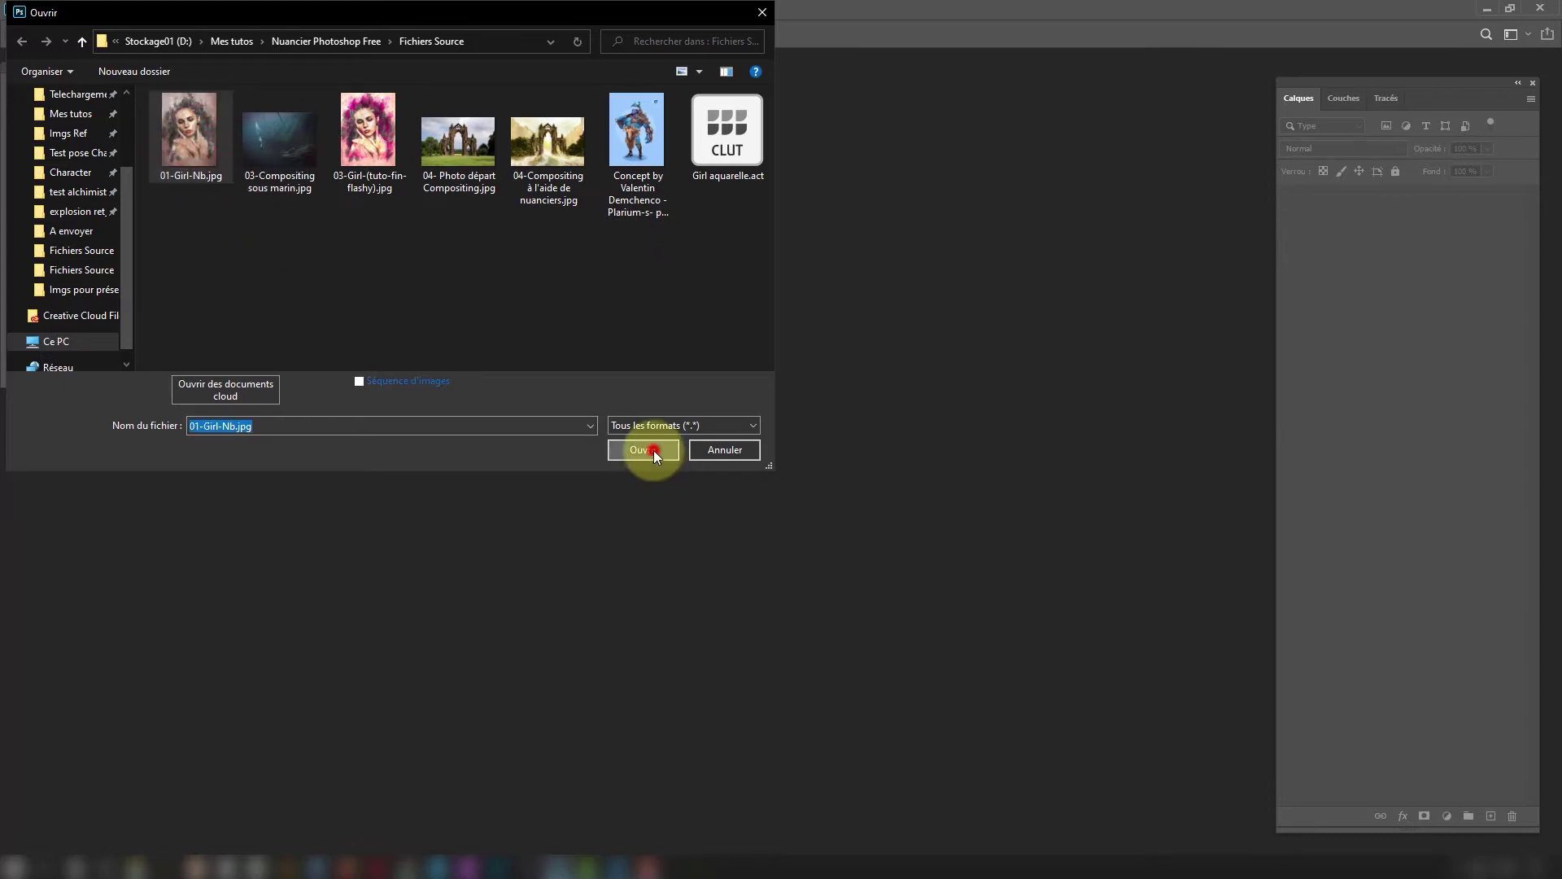
pyautogui.scroll(2, 713, 389)
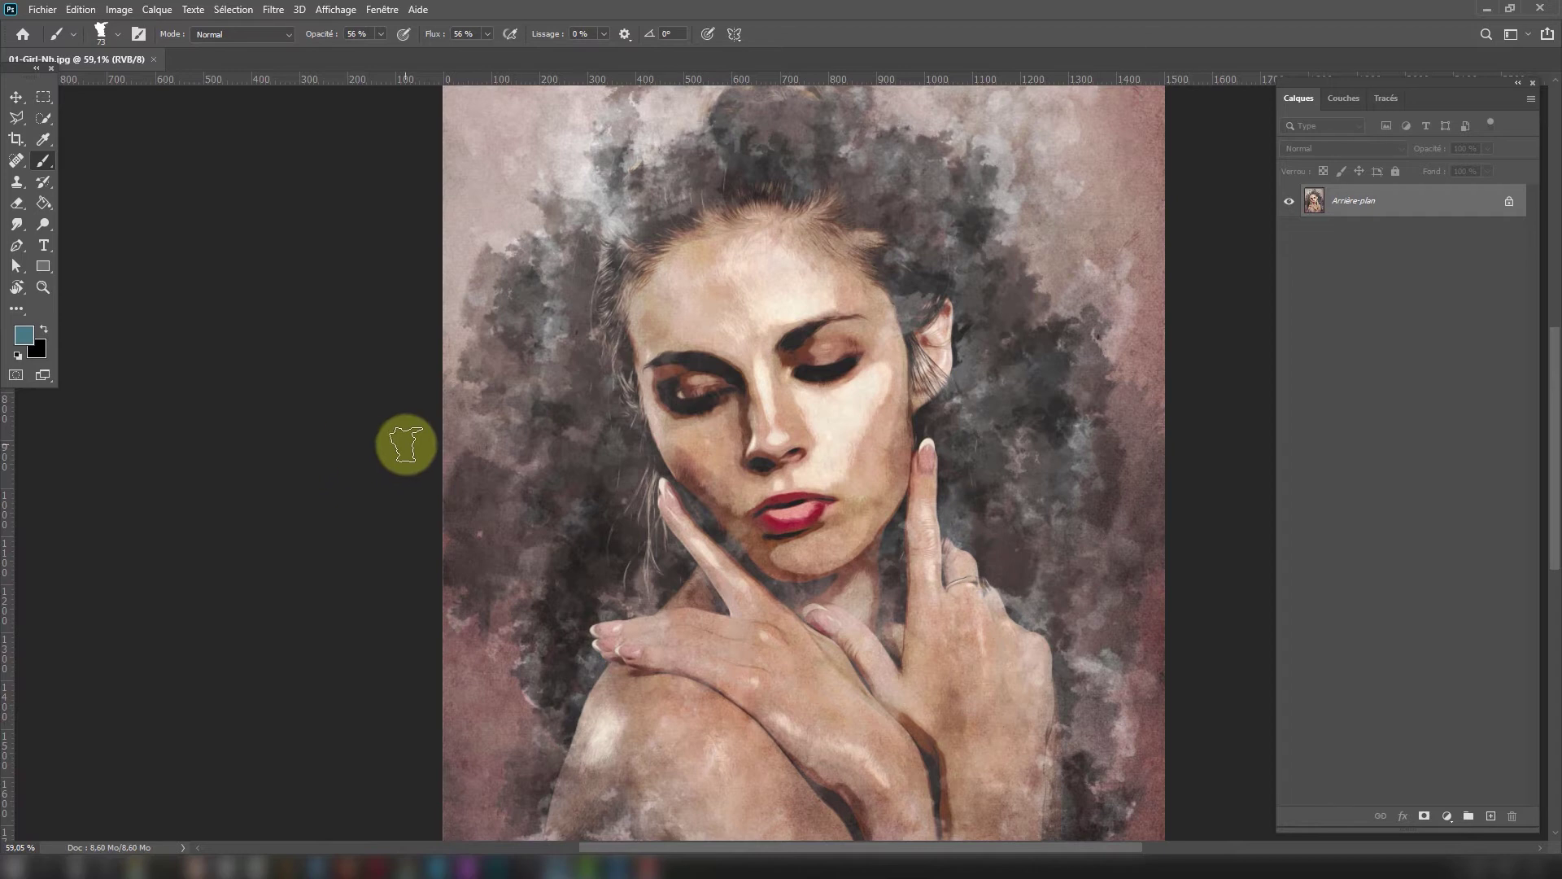
pyautogui.scroll(-2, 404, 444)
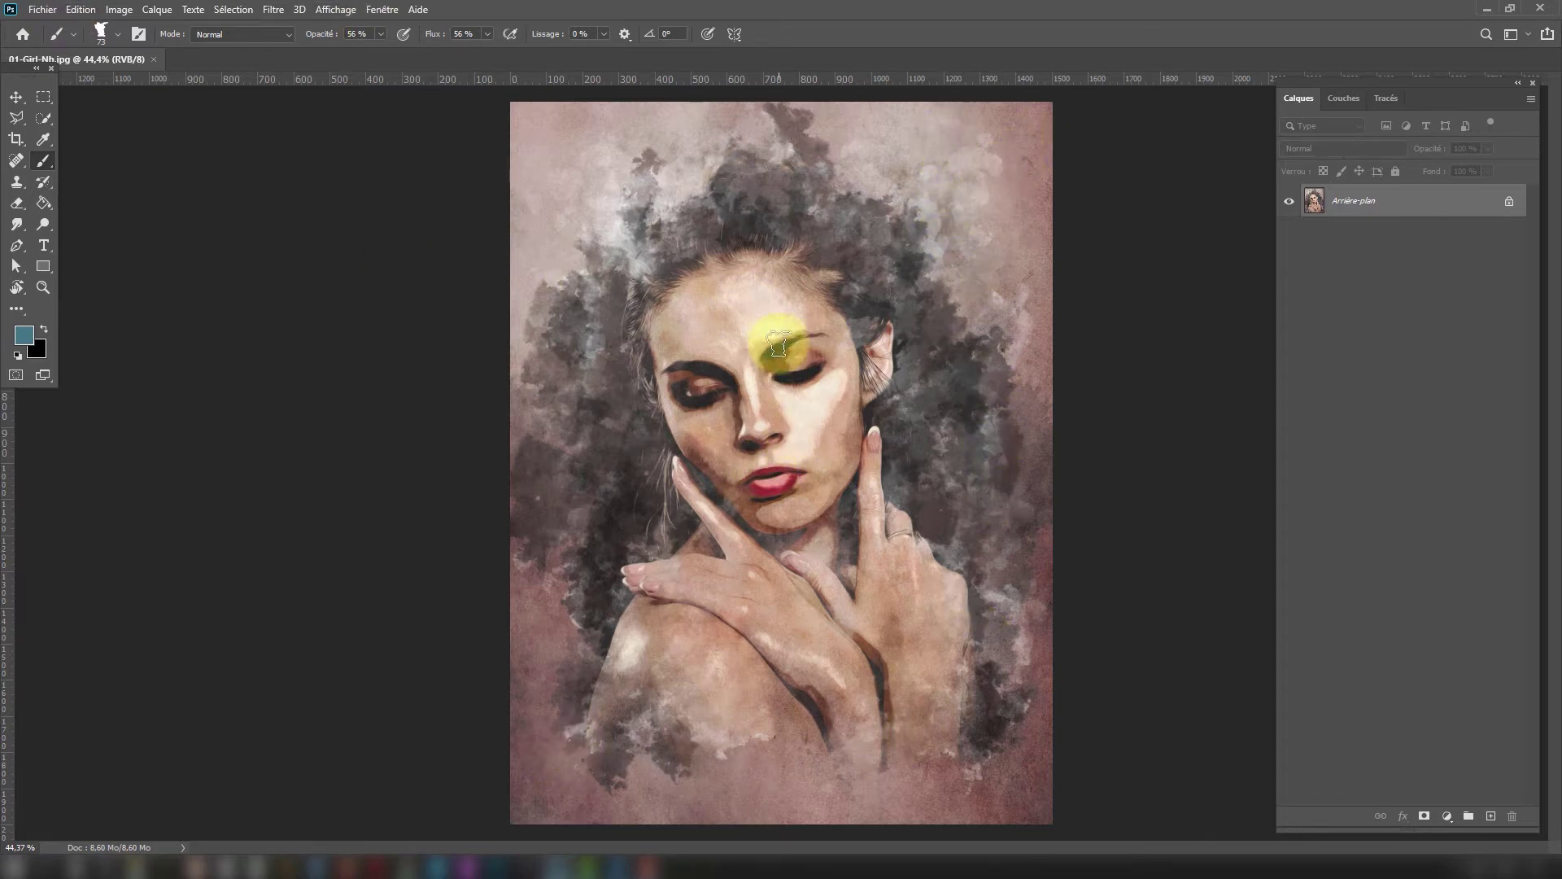
pyautogui.moveTo(23, 72); pyautogui.dragTo(34, 93)
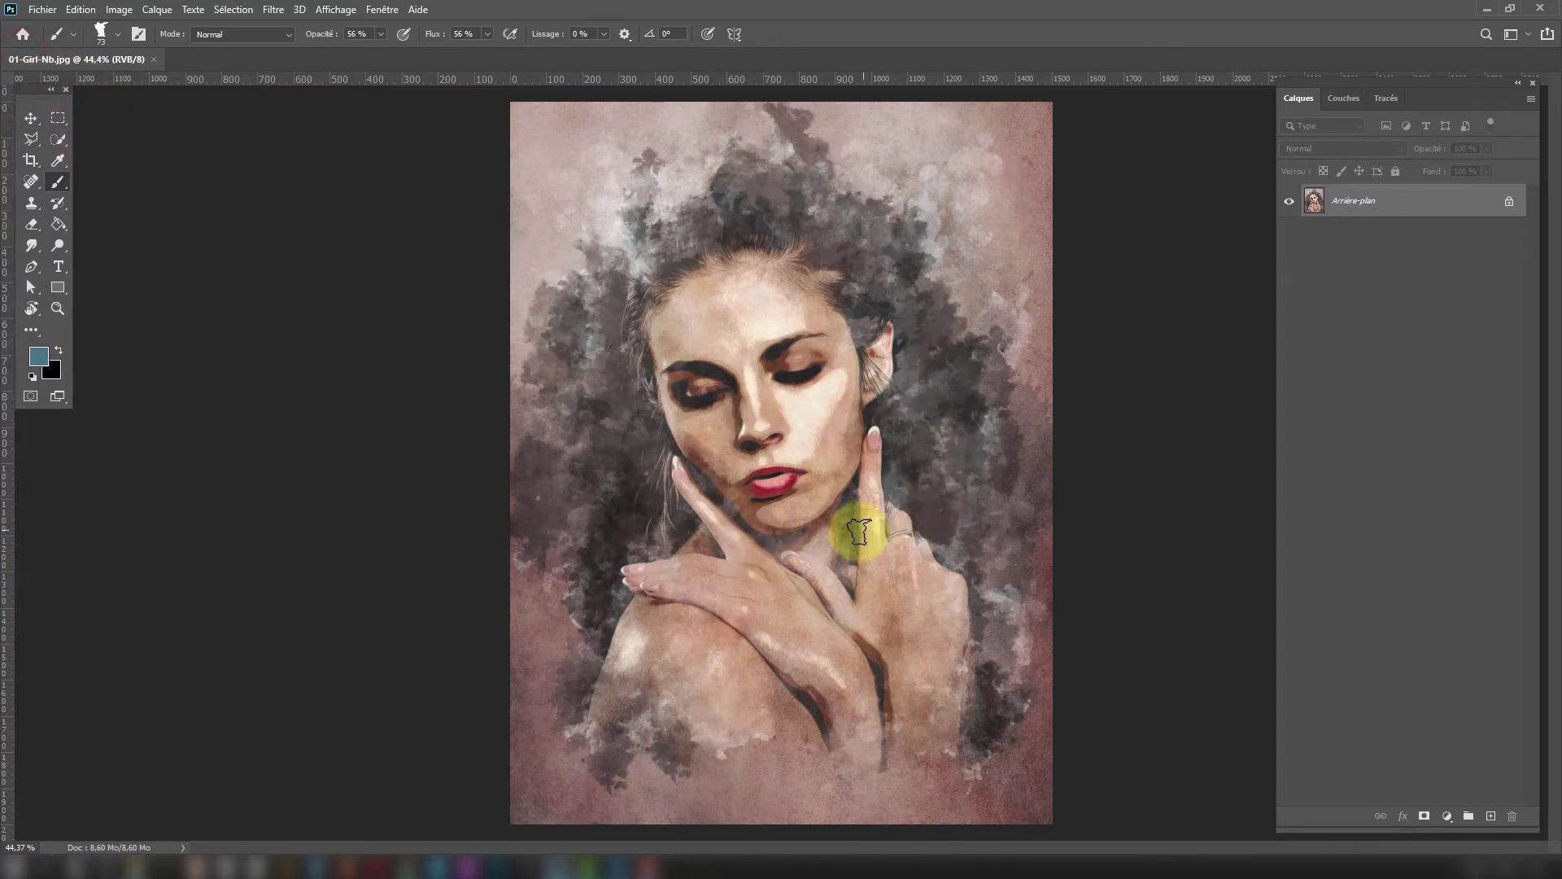
# Start the legacy Save for Web export of the portrait and set its file format to GIF.
pyautogui.click(50, 11)
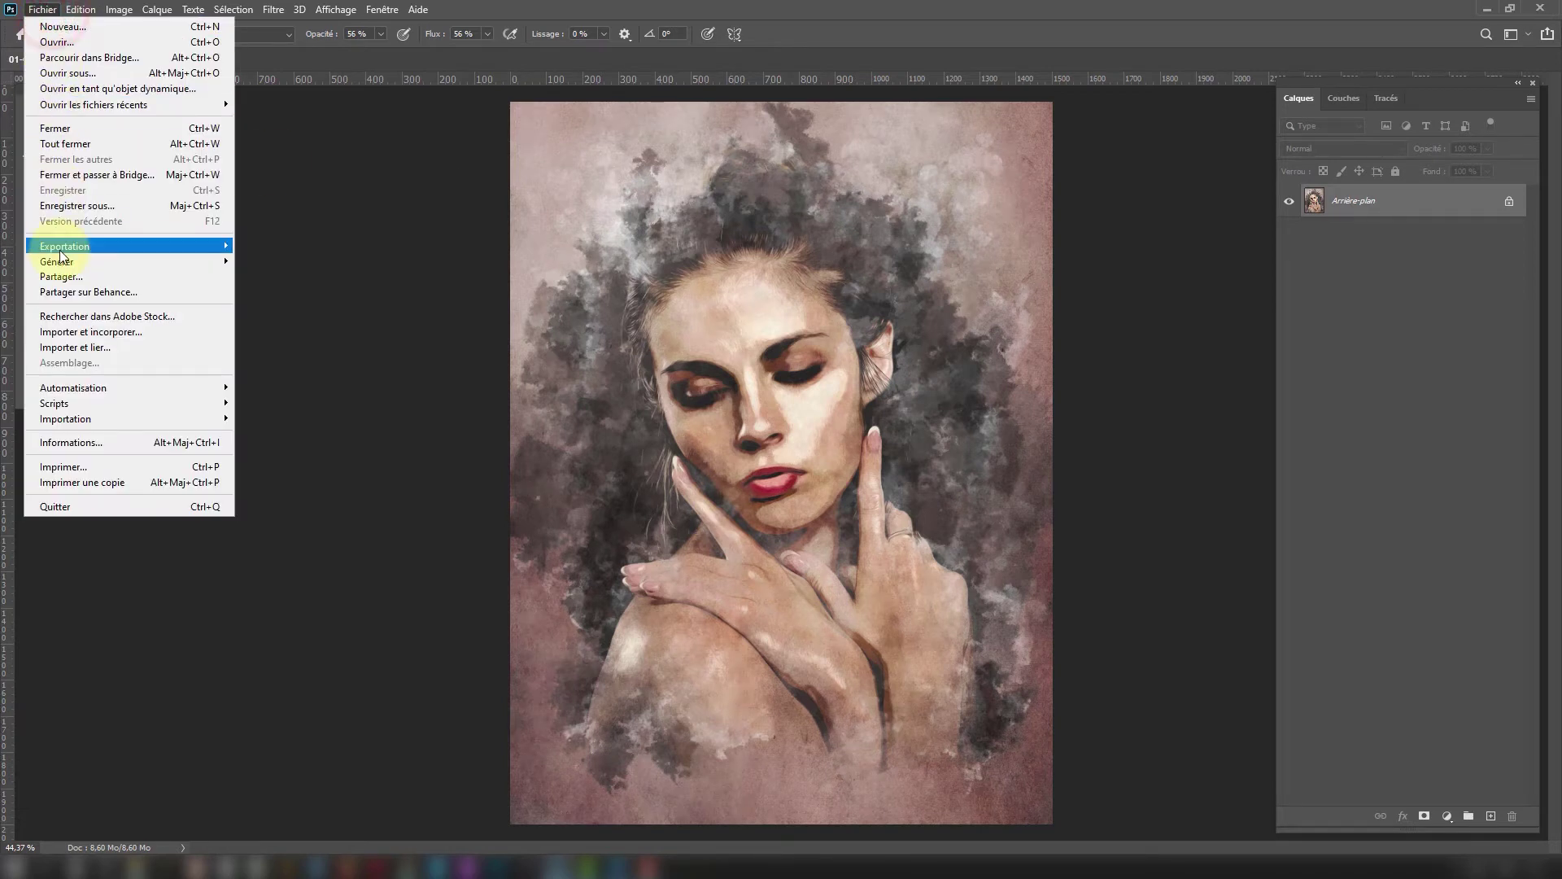
pyautogui.moveTo(60, 251)
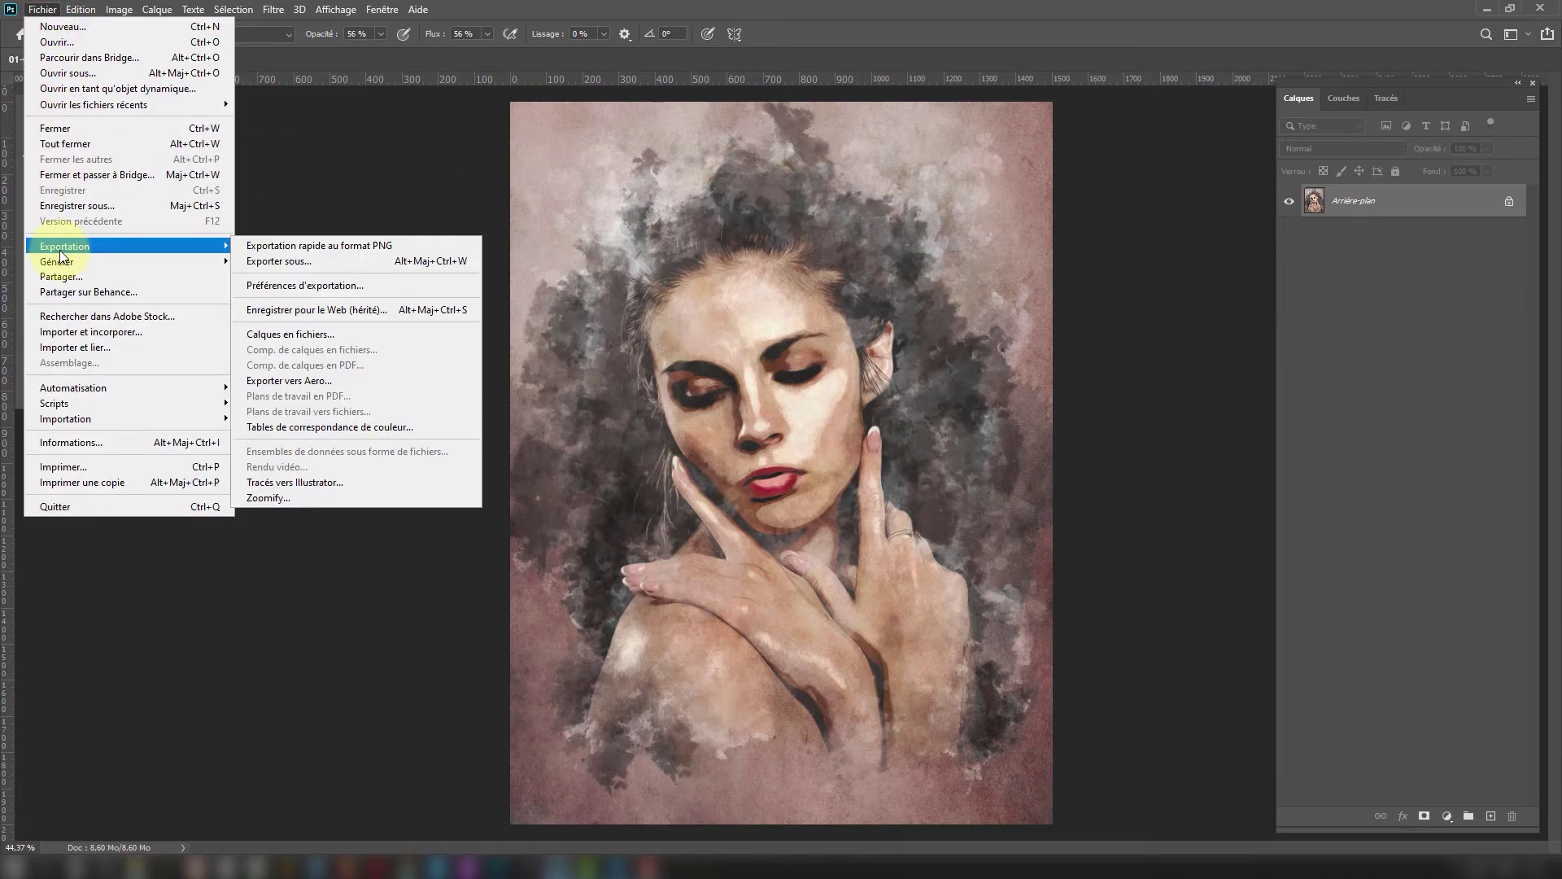
pyautogui.click(296, 311)
pyautogui.moveTo(504, 137); pyautogui.dragTo(405, 119)
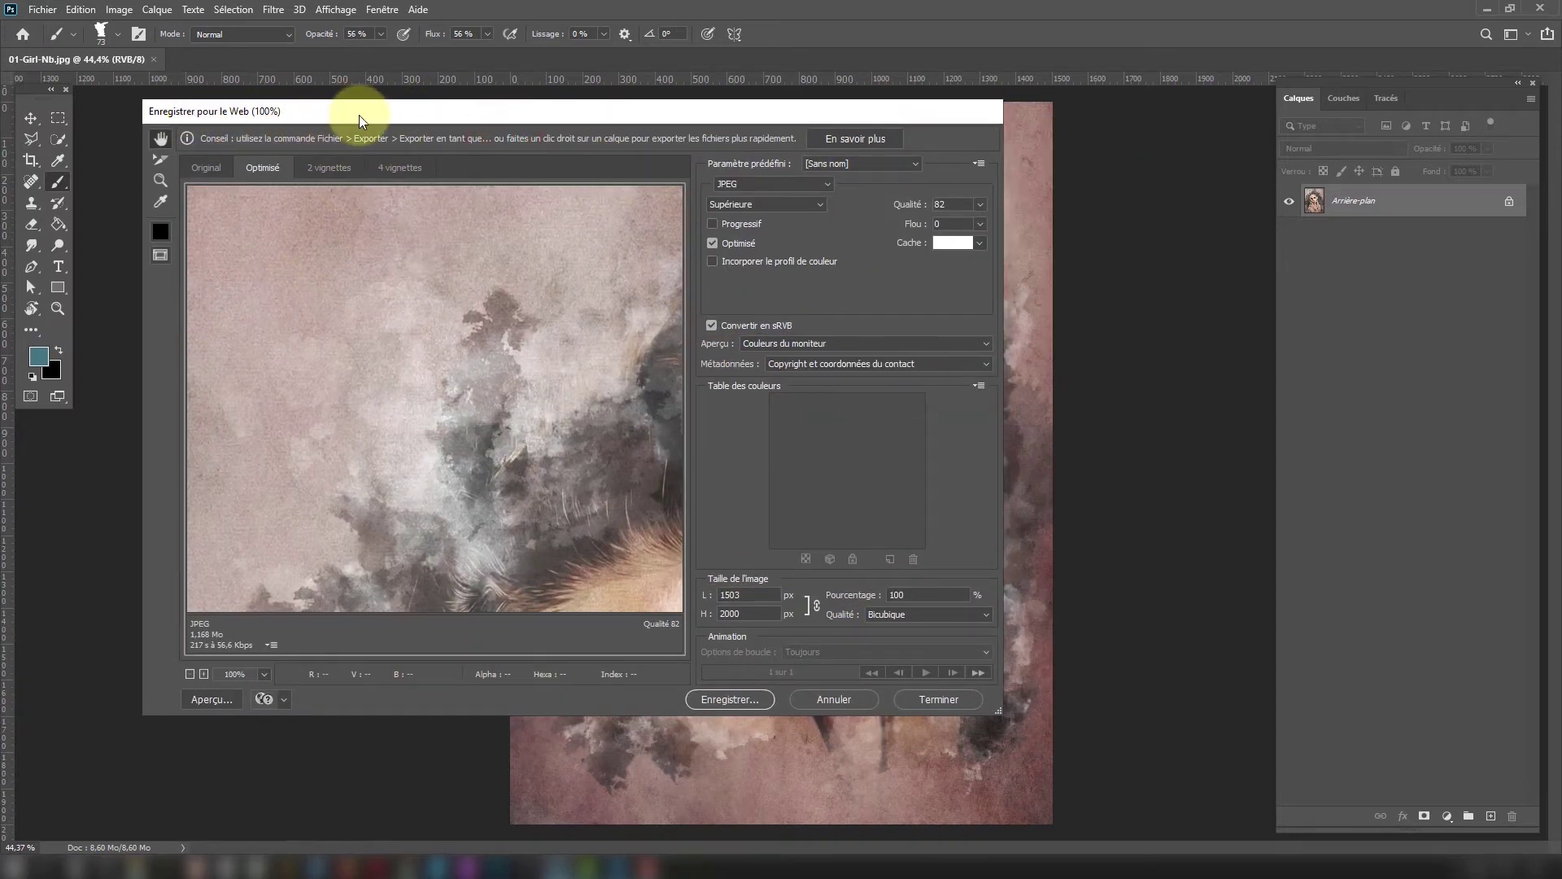
pyautogui.click(775, 186)
pyautogui.click(746, 200)
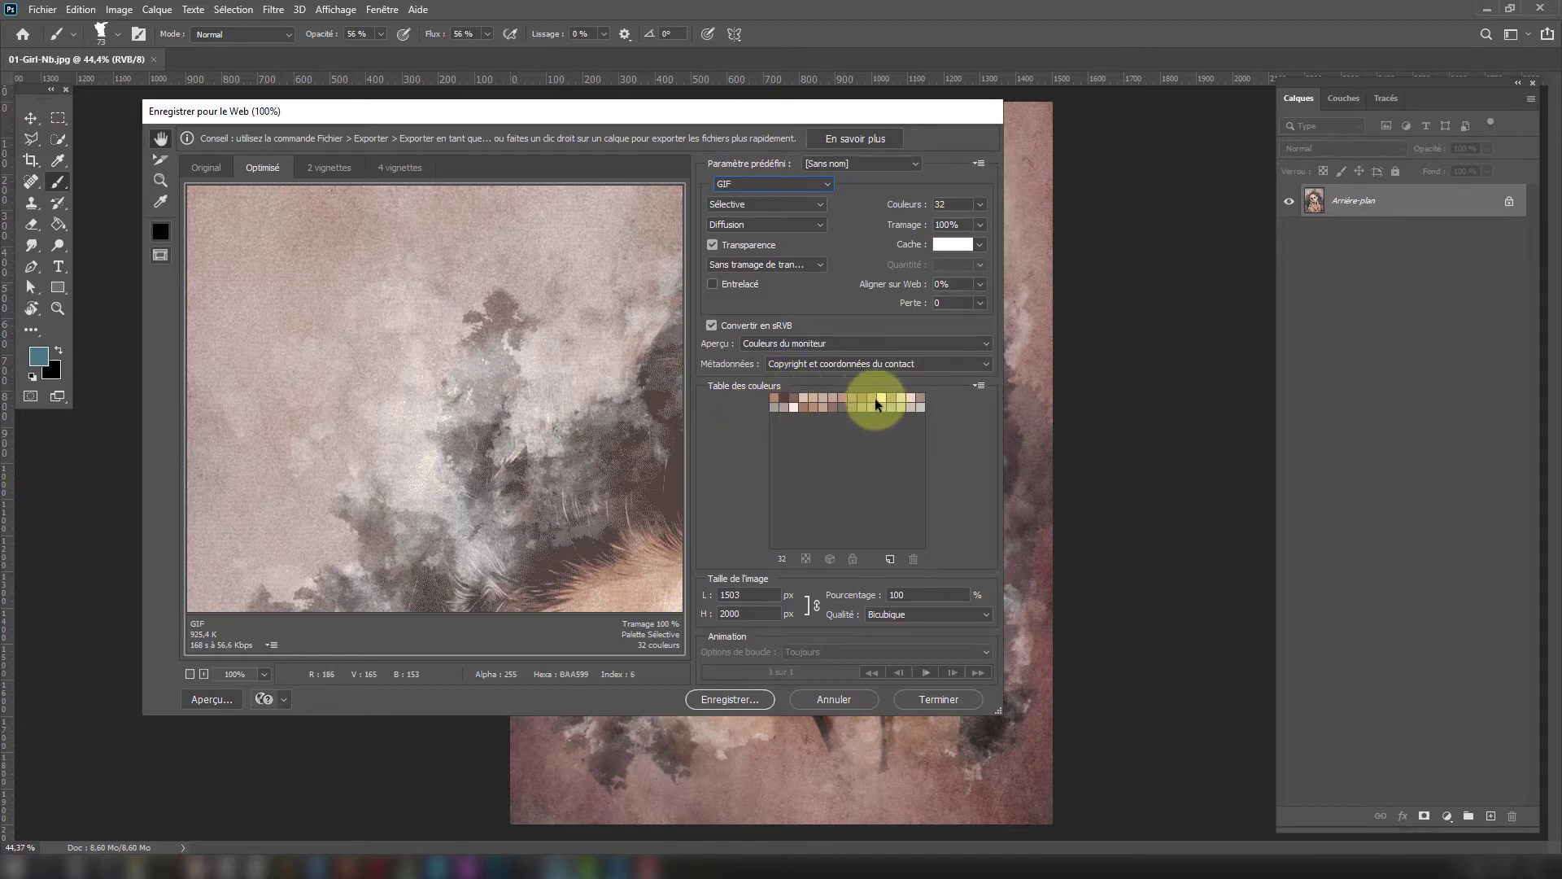
pyautogui.moveTo(791, 115); pyautogui.dragTo(677, 115)
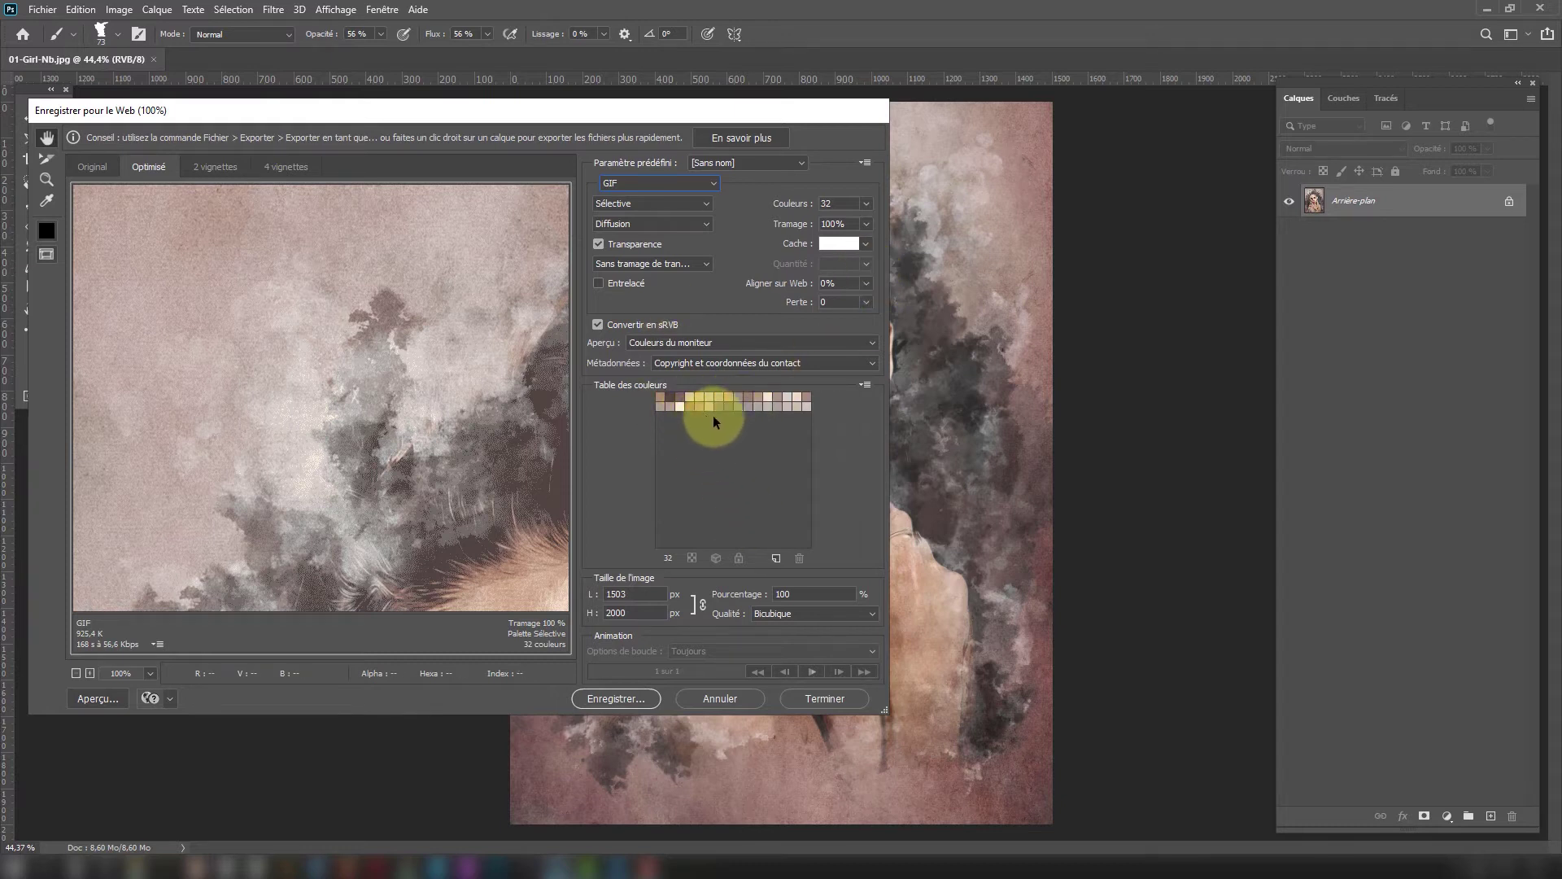
# Try colour counts of 4, 6 and 256 for the GIF colour table.
pyautogui.click(867, 206)
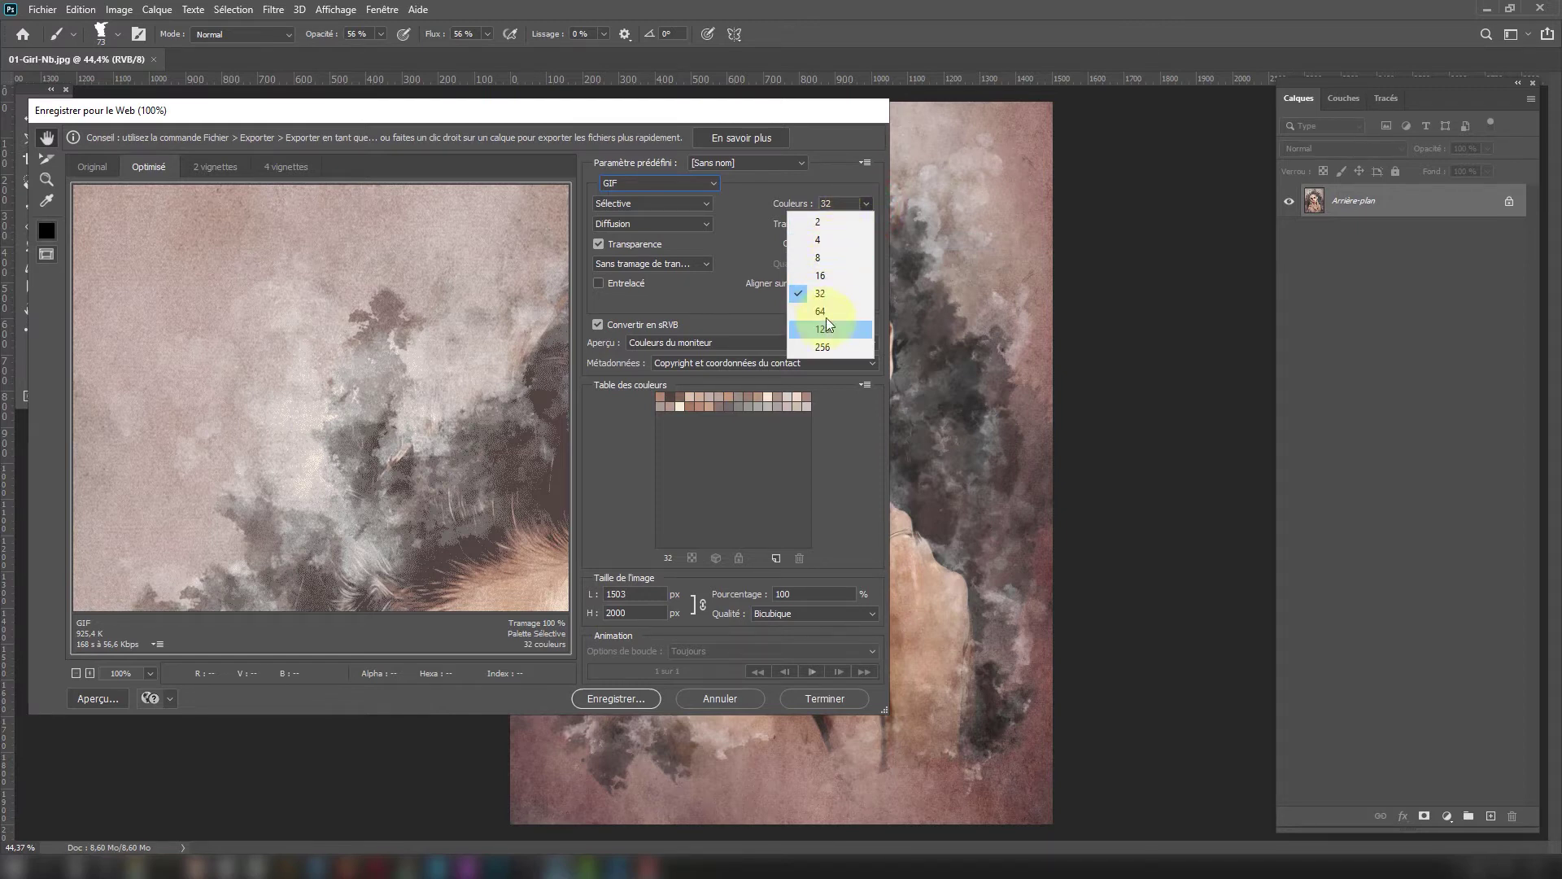
pyautogui.click(819, 241)
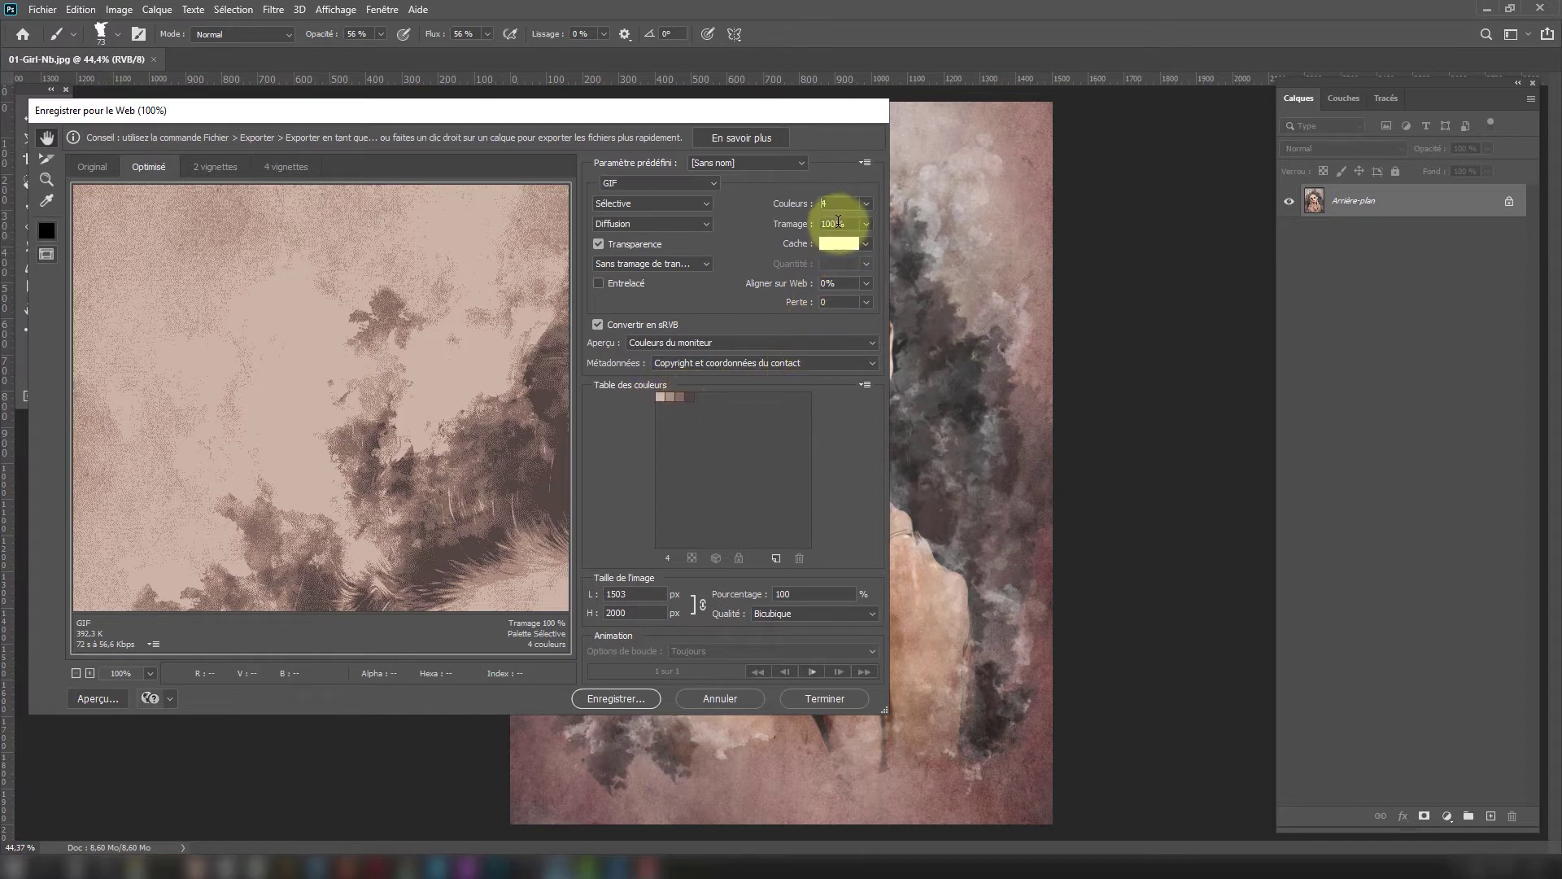
pyautogui.click(867, 204)
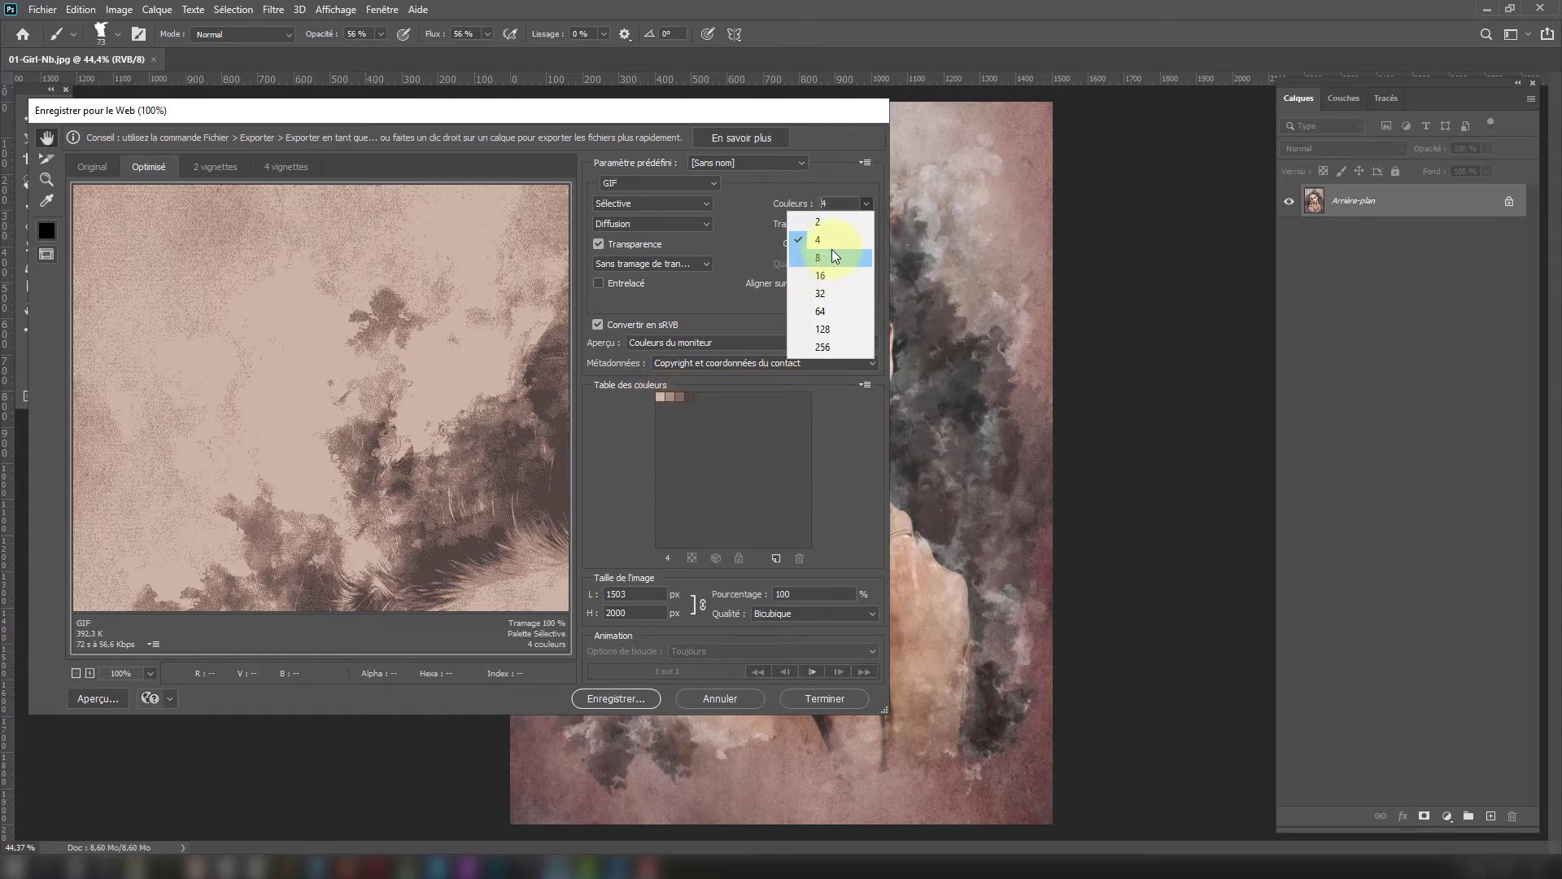
pyautogui.click(861, 196)
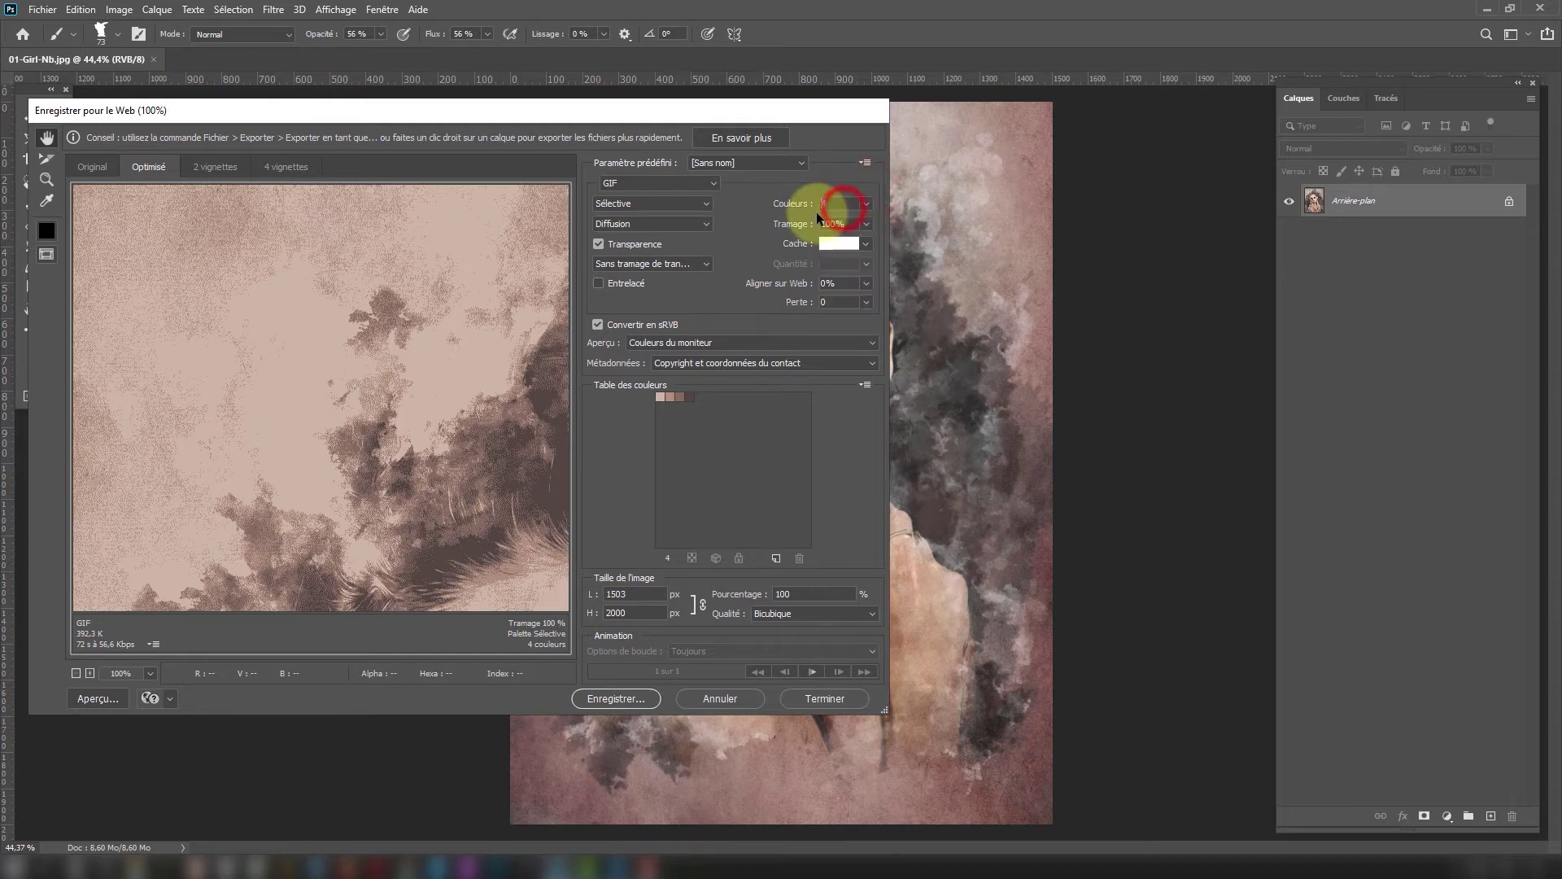
pyautogui.write('6')
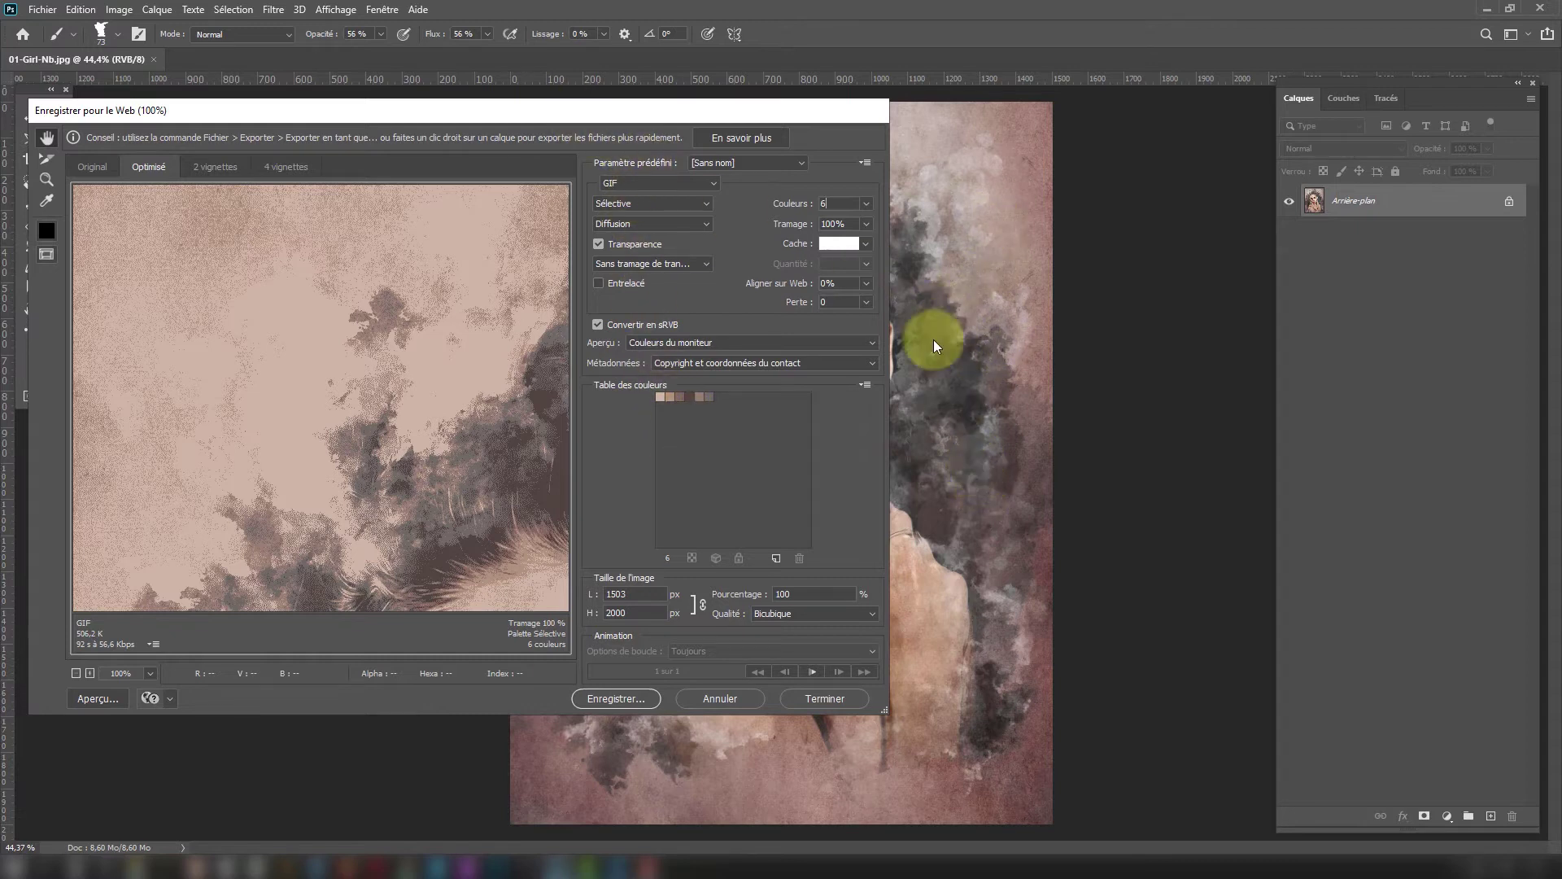
pyautogui.click(866, 205)
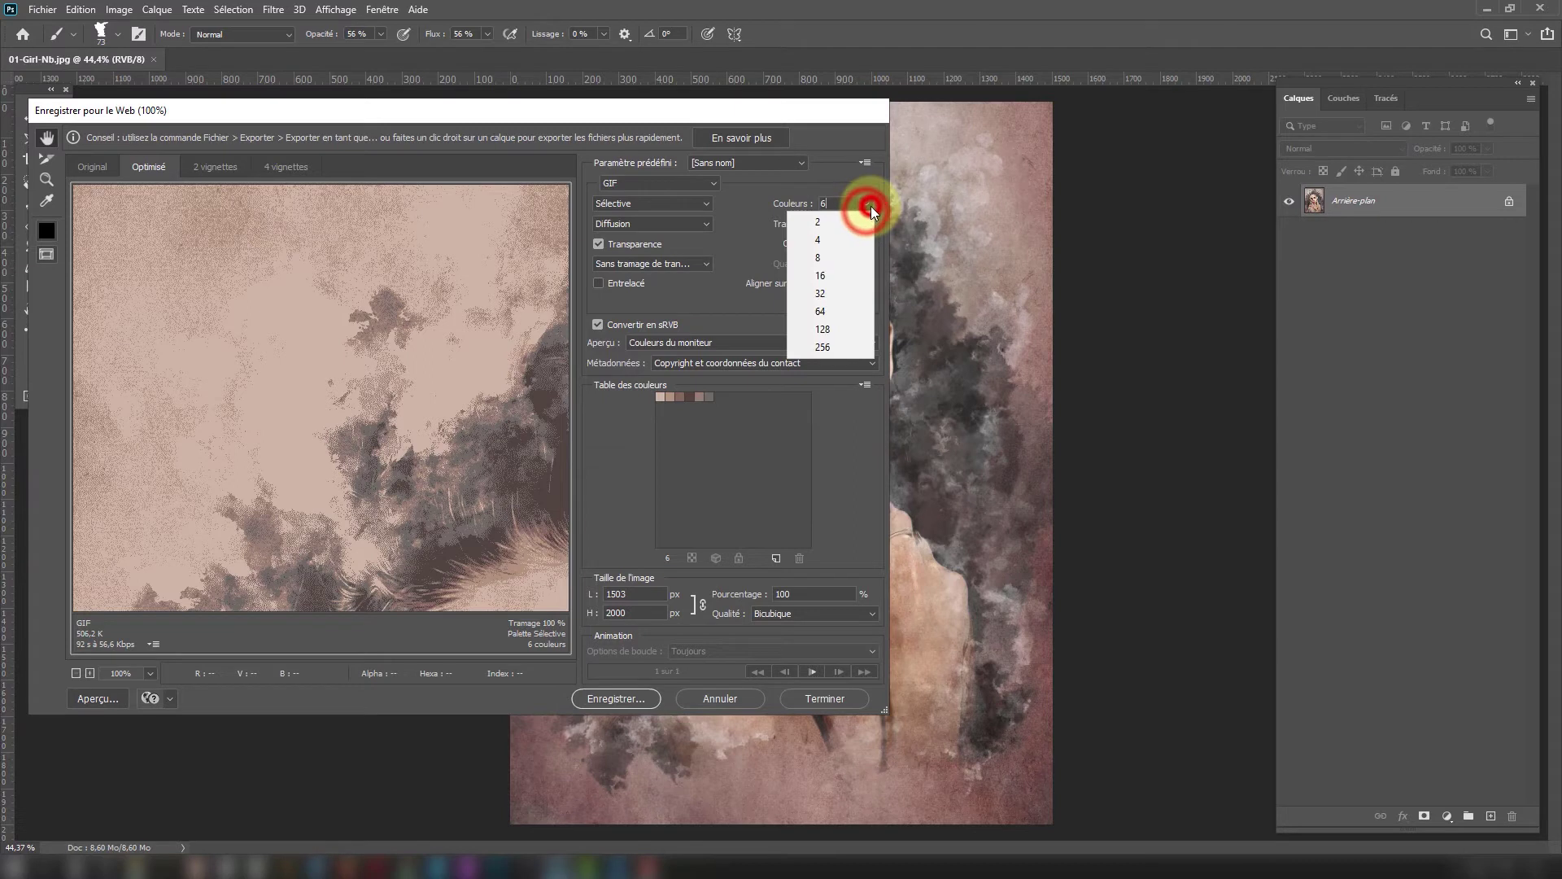
pyautogui.click(829, 348)
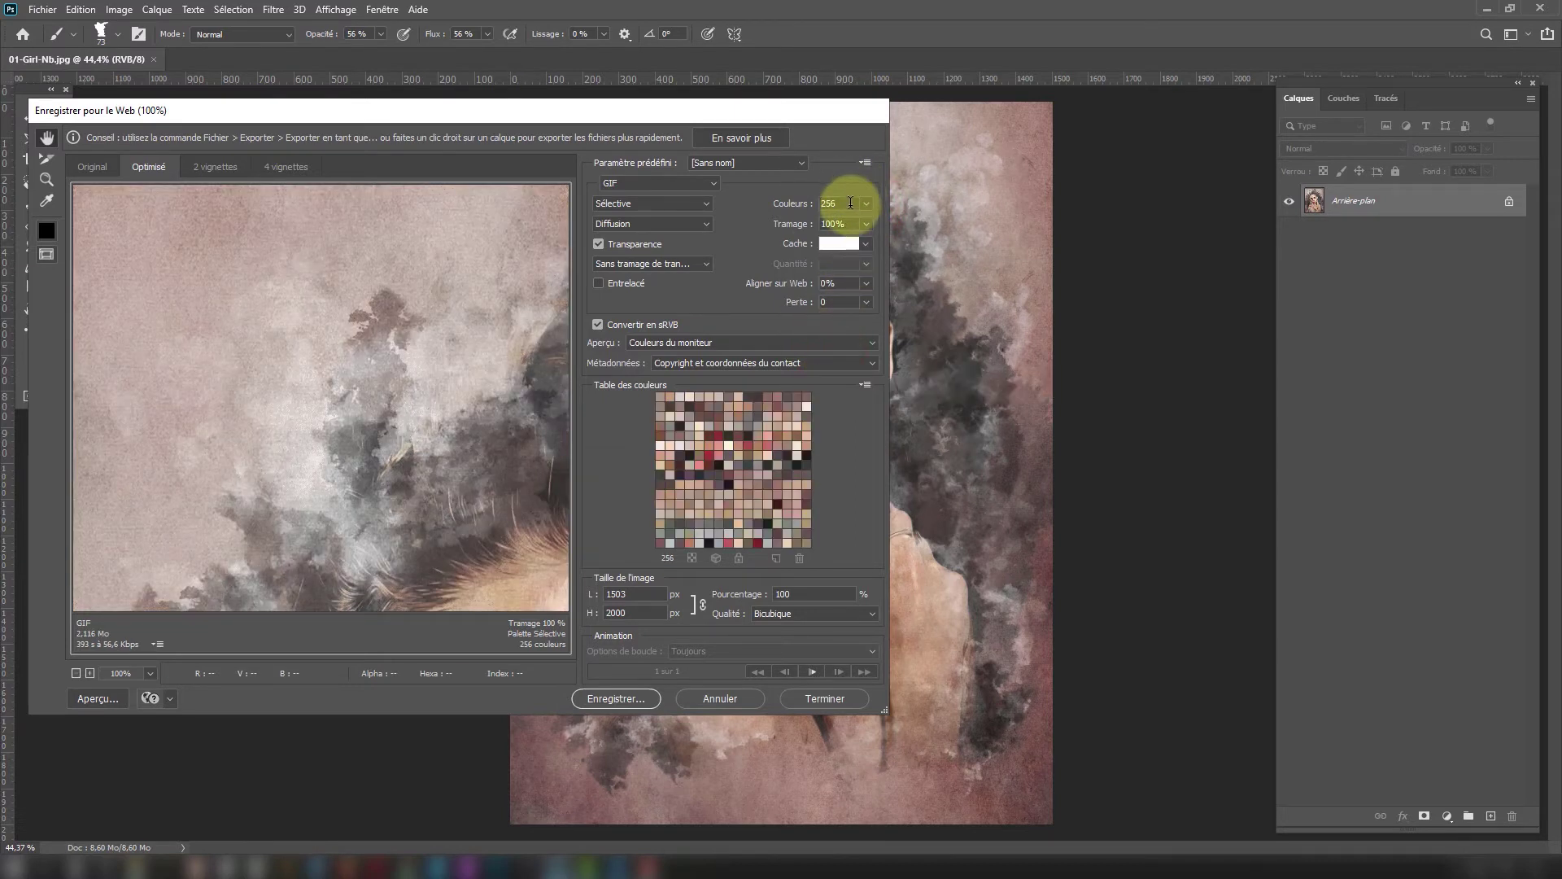
# Try to set the GIF colour count to 350.
pyautogui.moveTo(850, 205); pyautogui.dragTo(810, 208)
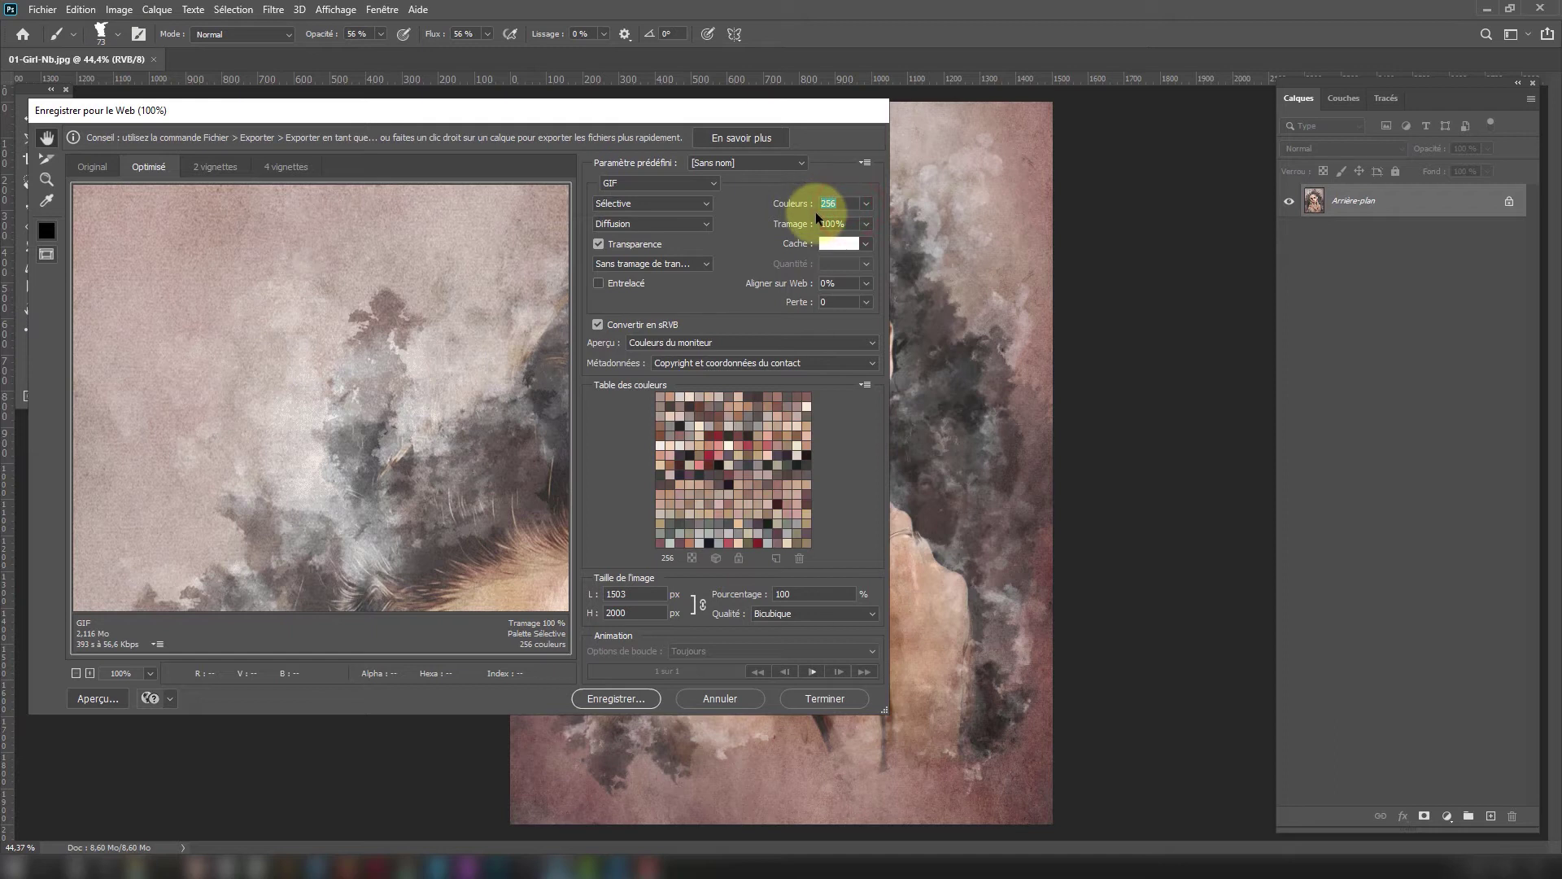
pyautogui.write('350')
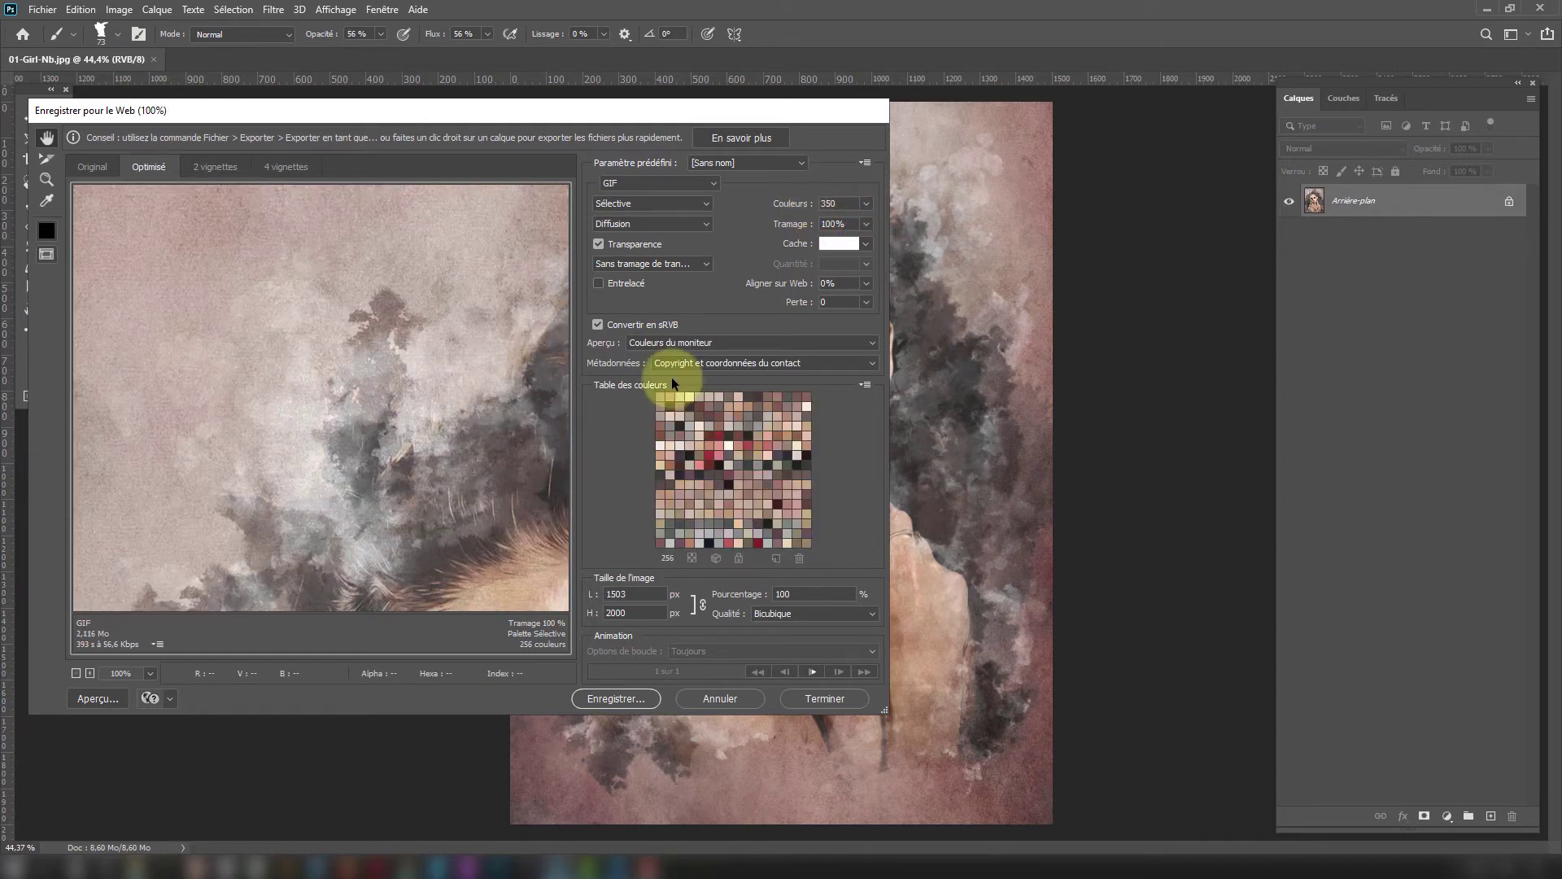
pyautogui.click(839, 205)
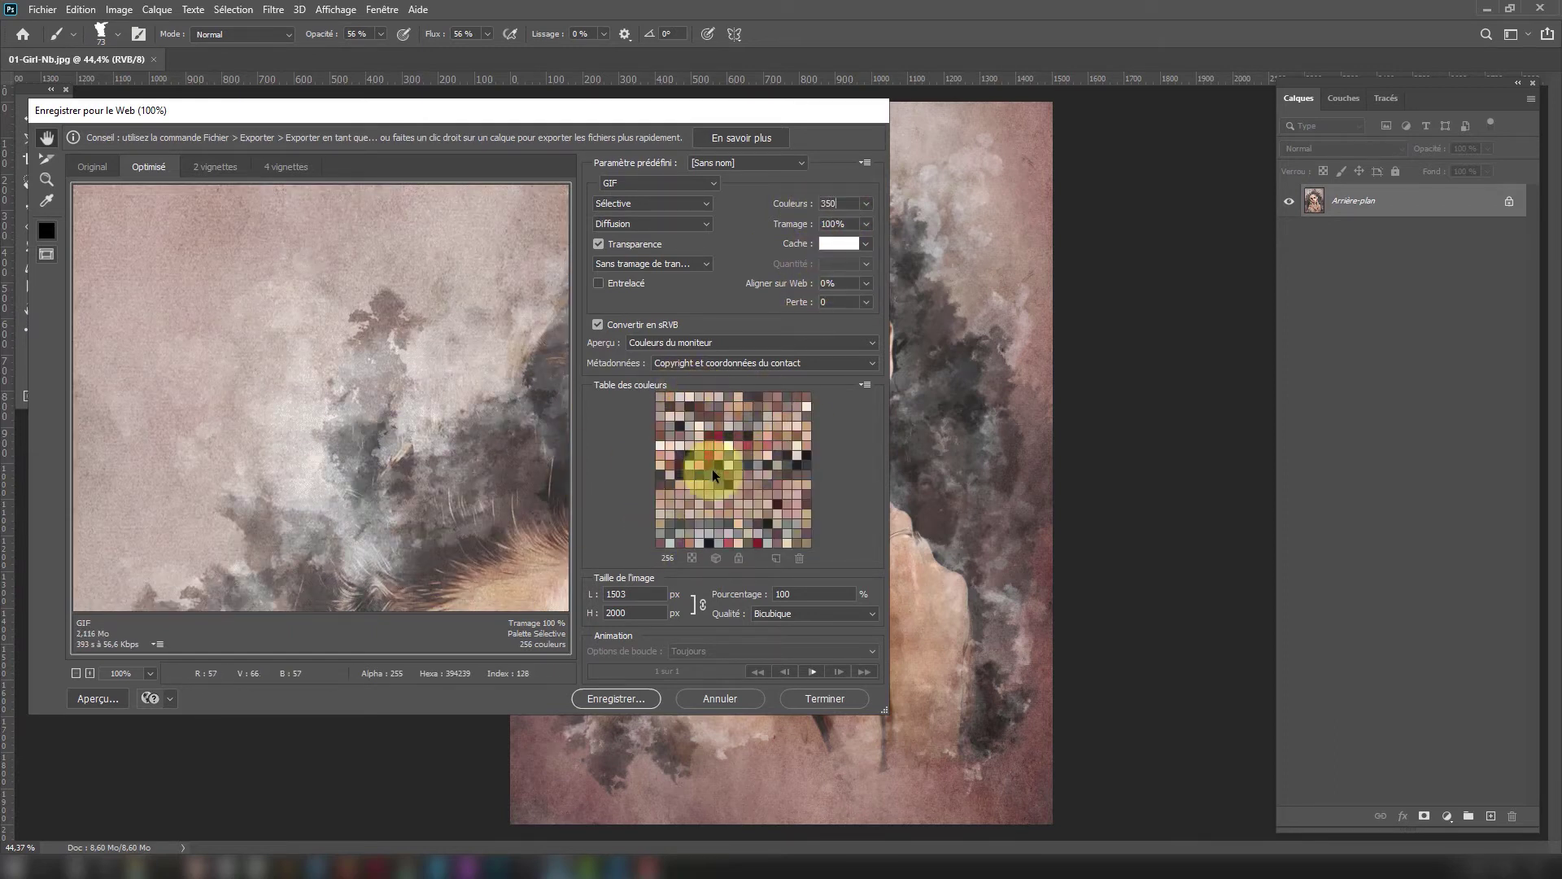
pyautogui.click(866, 210)
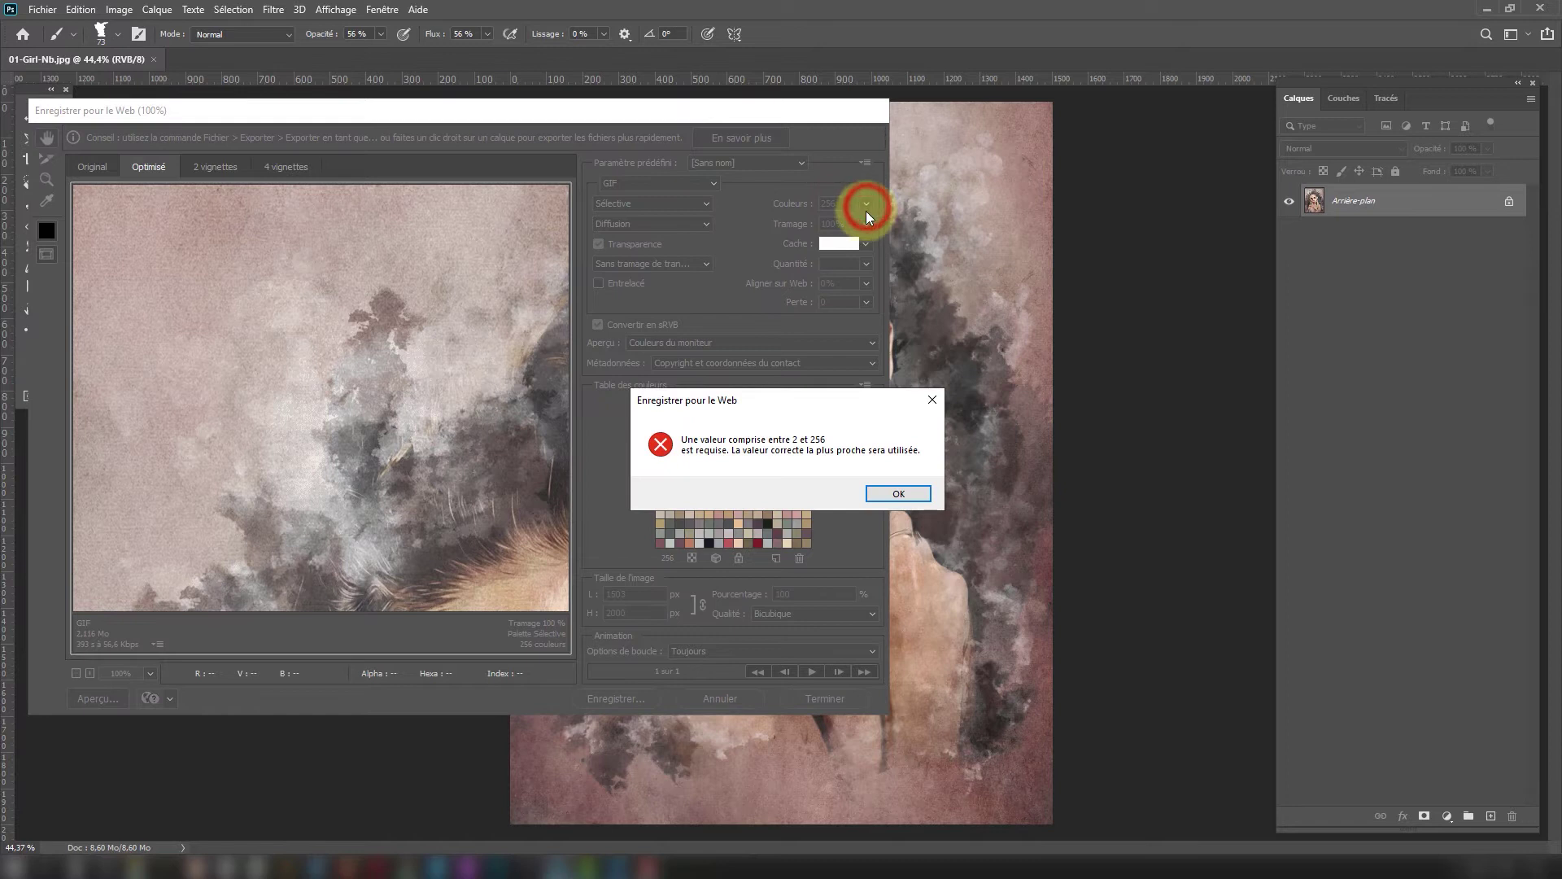
pyautogui.click(896, 493)
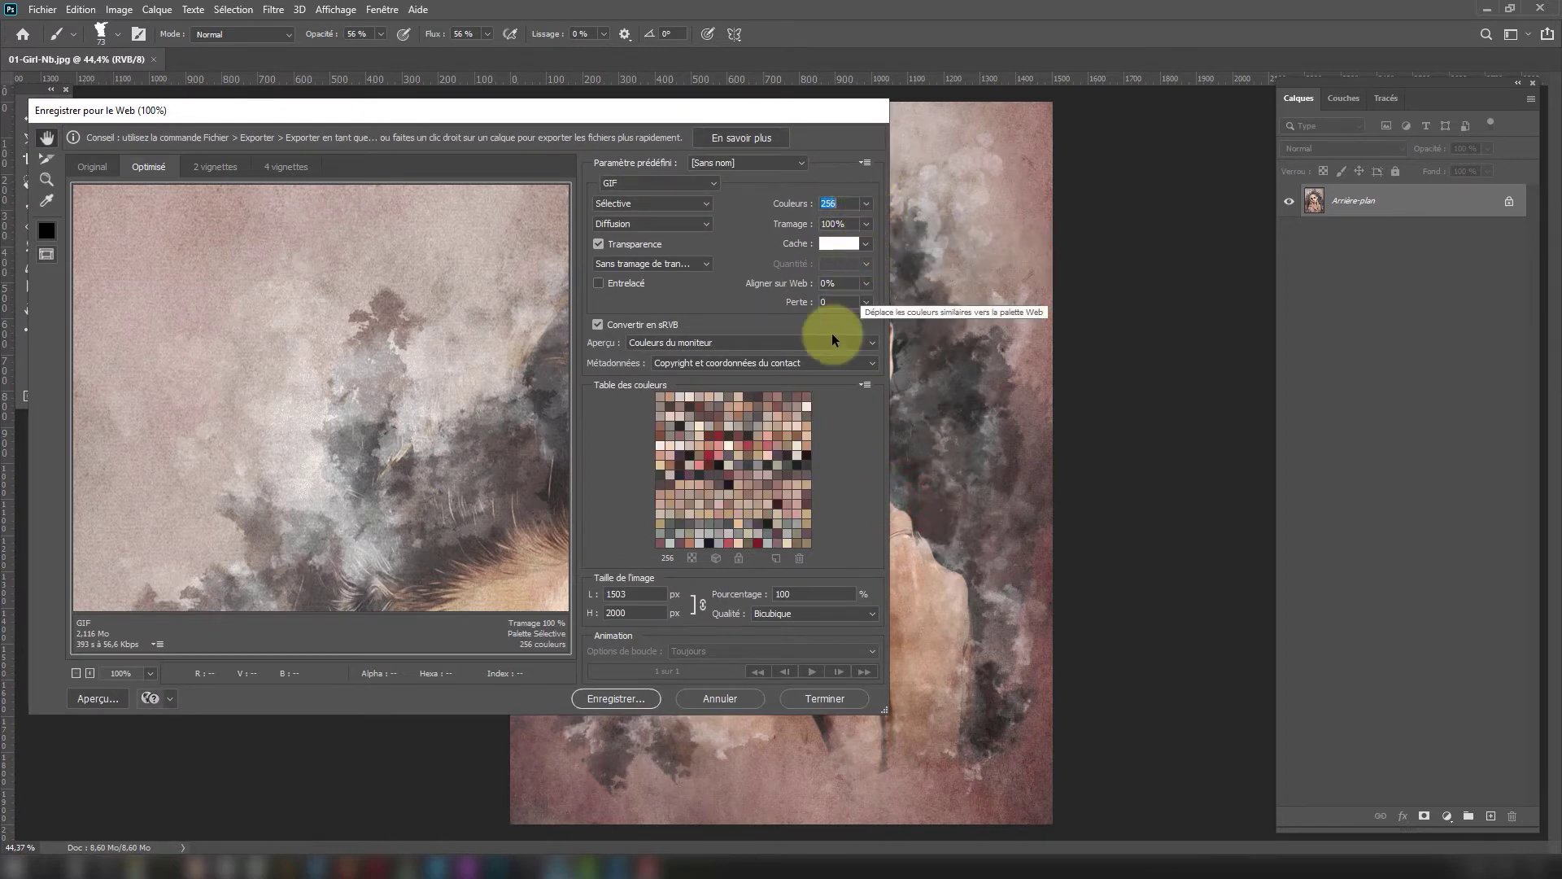
# Reduce the GIF colour table to 6 colours.
pyautogui.click(868, 205)
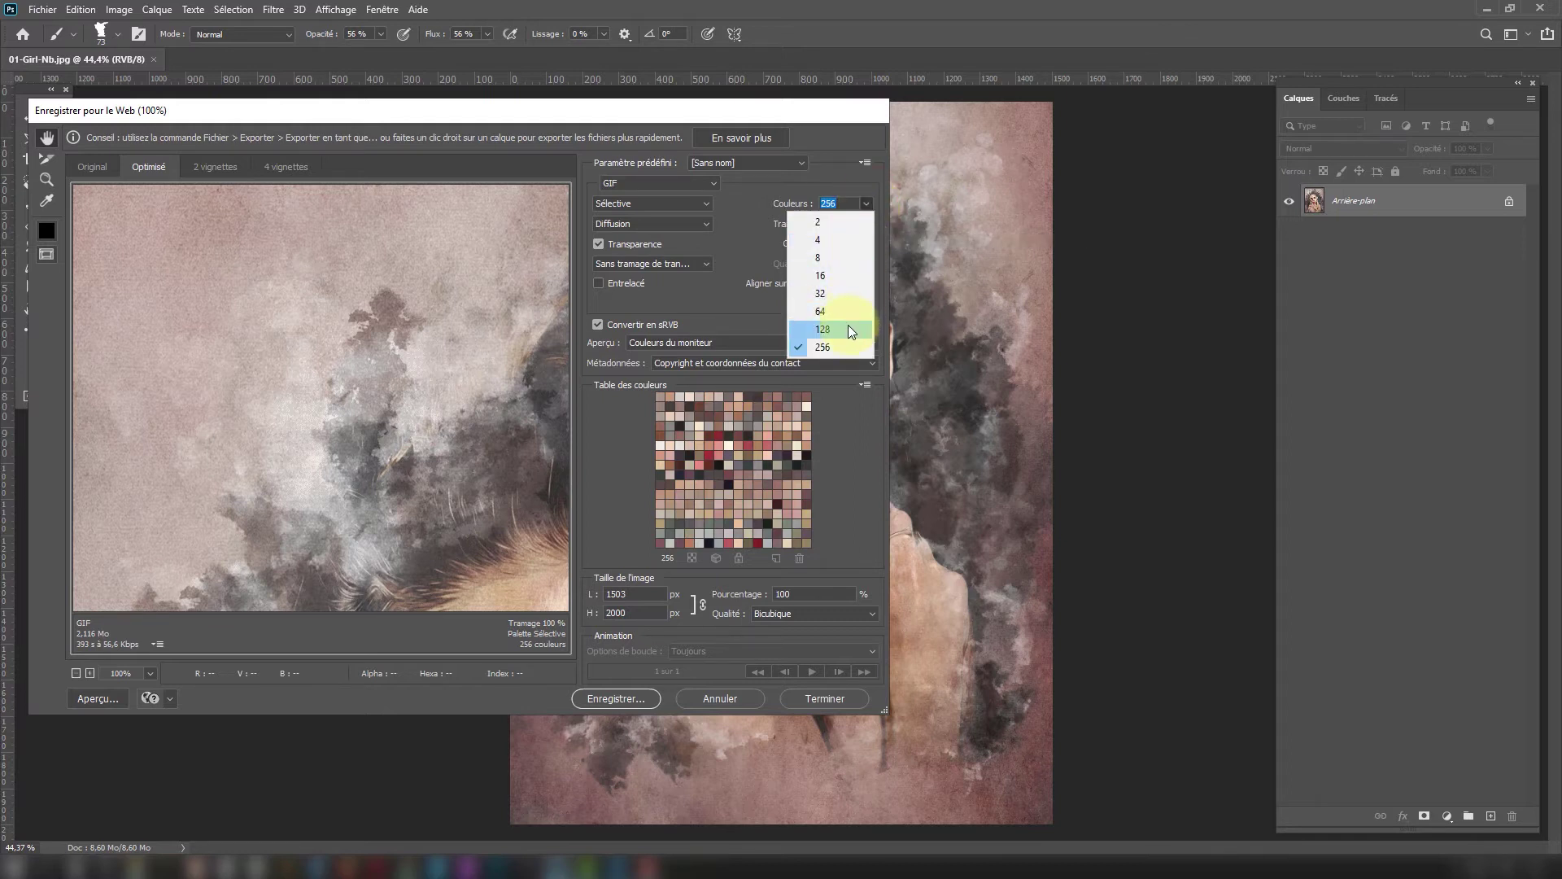
pyautogui.click(835, 240)
pyautogui.click(841, 203)
pyautogui.write('6')
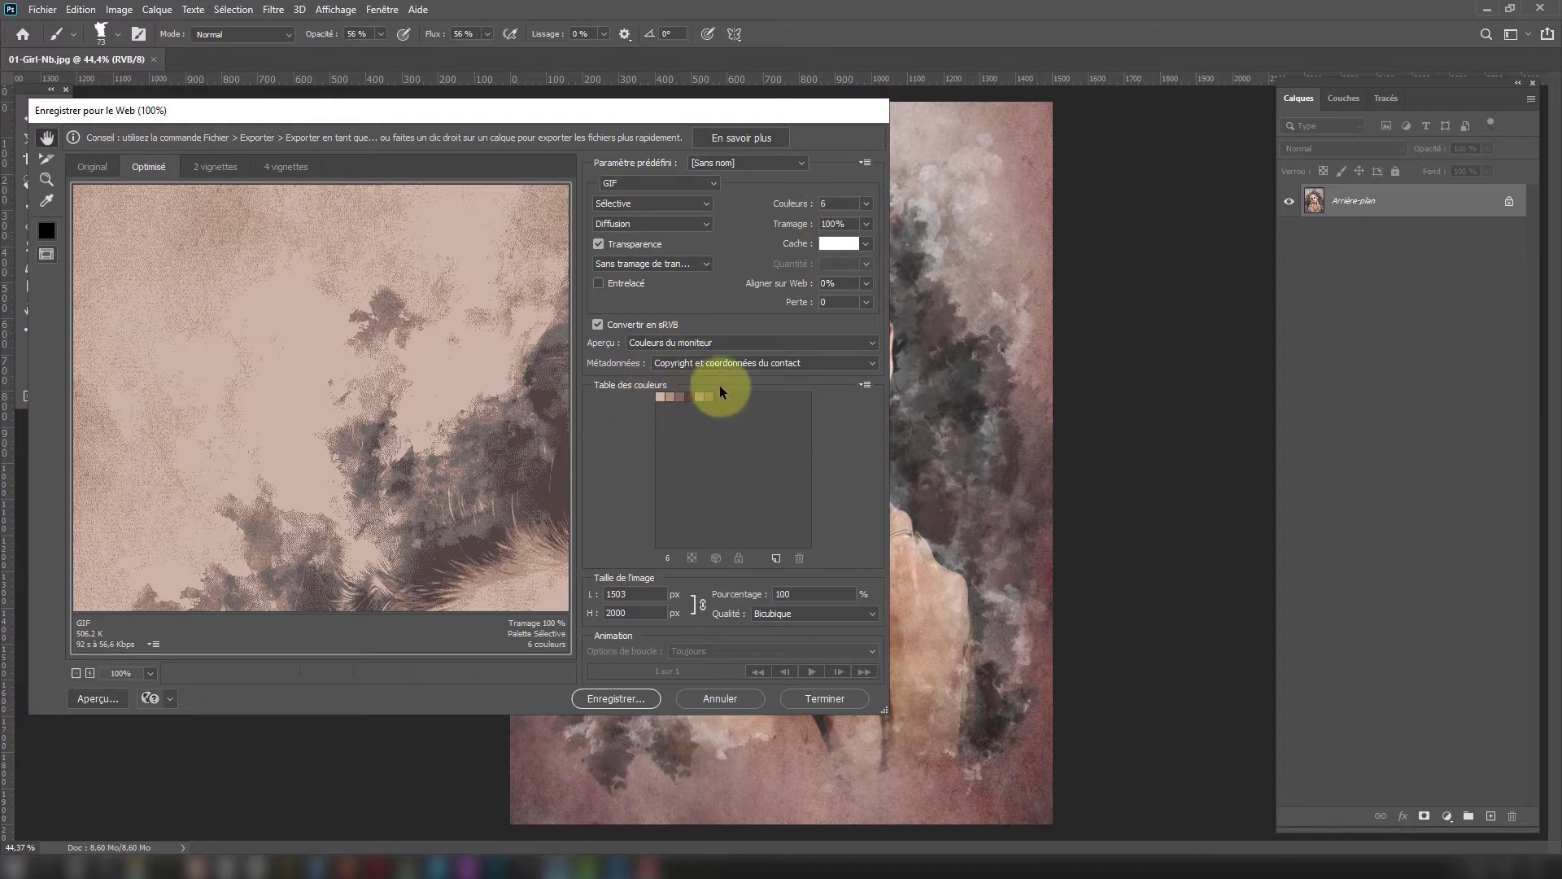
# Save the colour table in D:\Mes tutos\Nuancier Photoshop Free\Fichiers Source, replacing Girl aquarelle.act, and close the web export without saving the image.
pyautogui.click(867, 387)
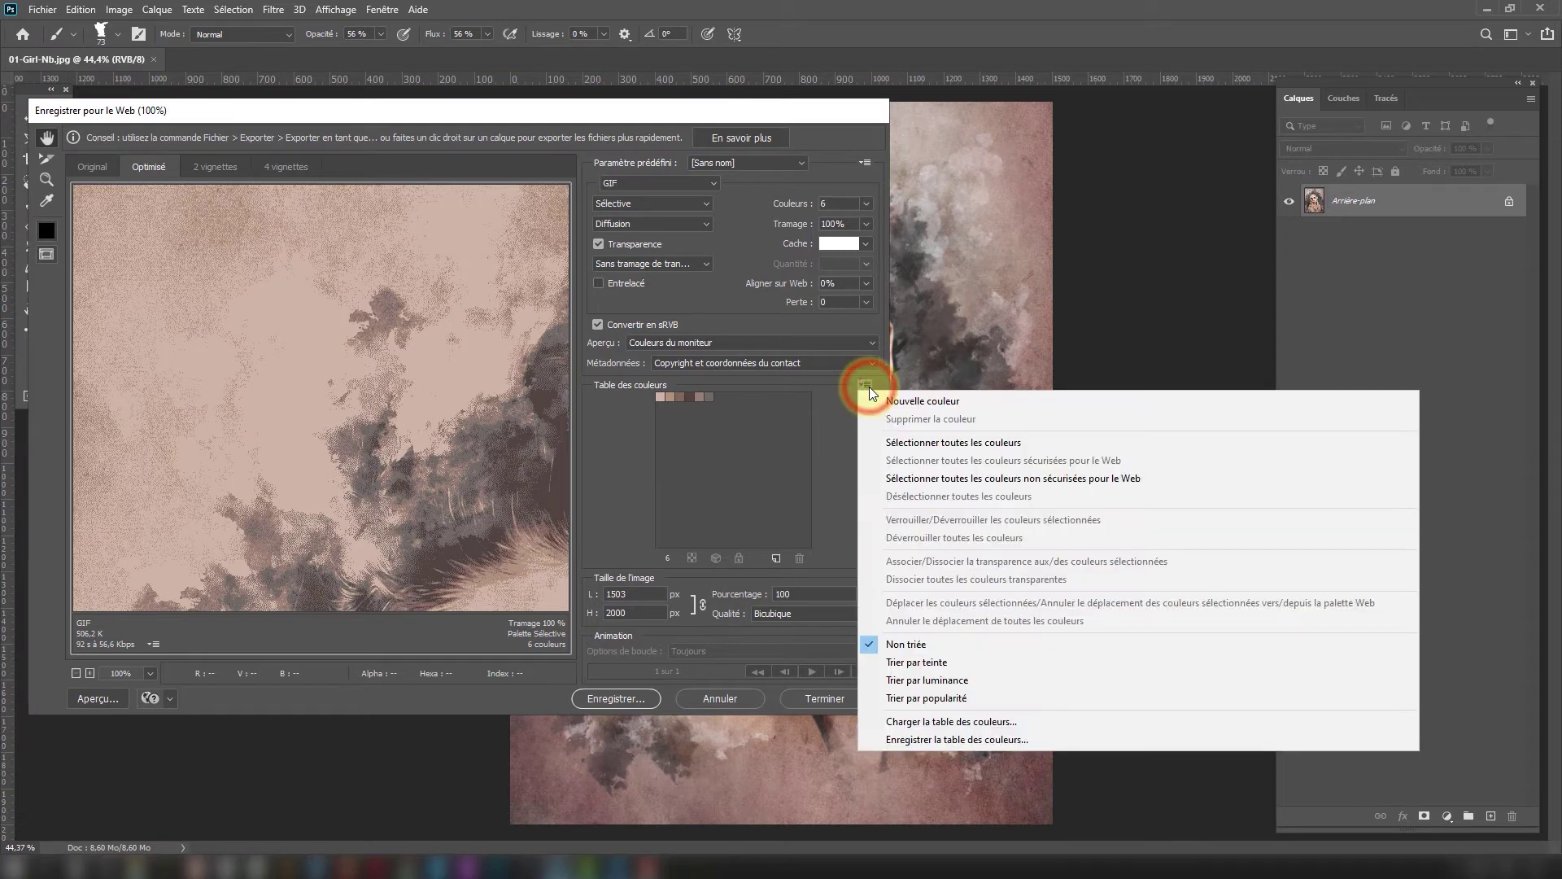
pyautogui.click(950, 741)
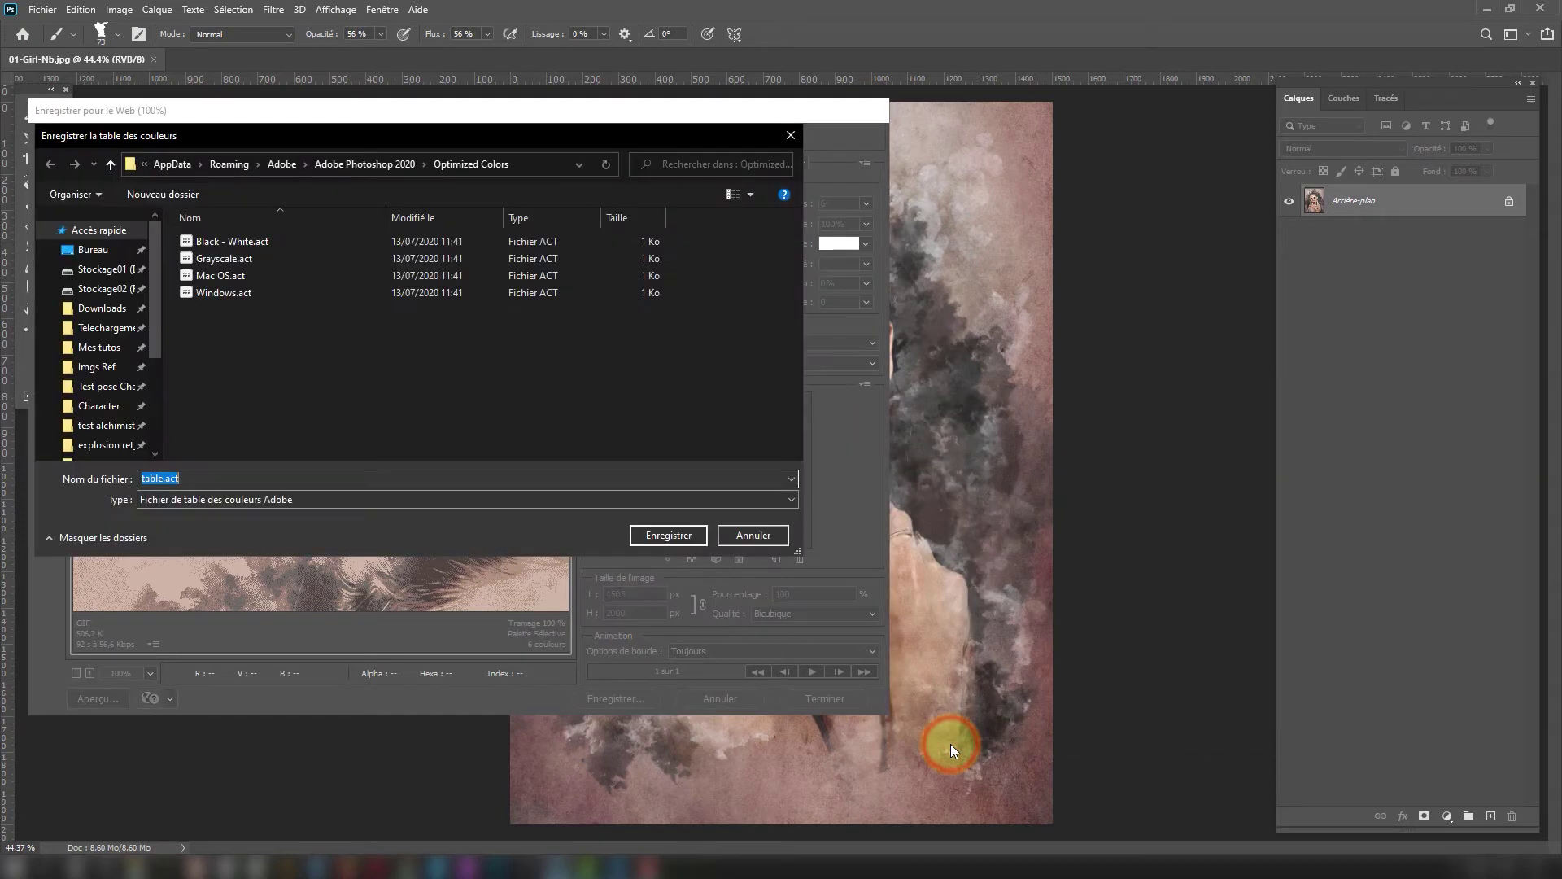
pyautogui.click(529, 164)
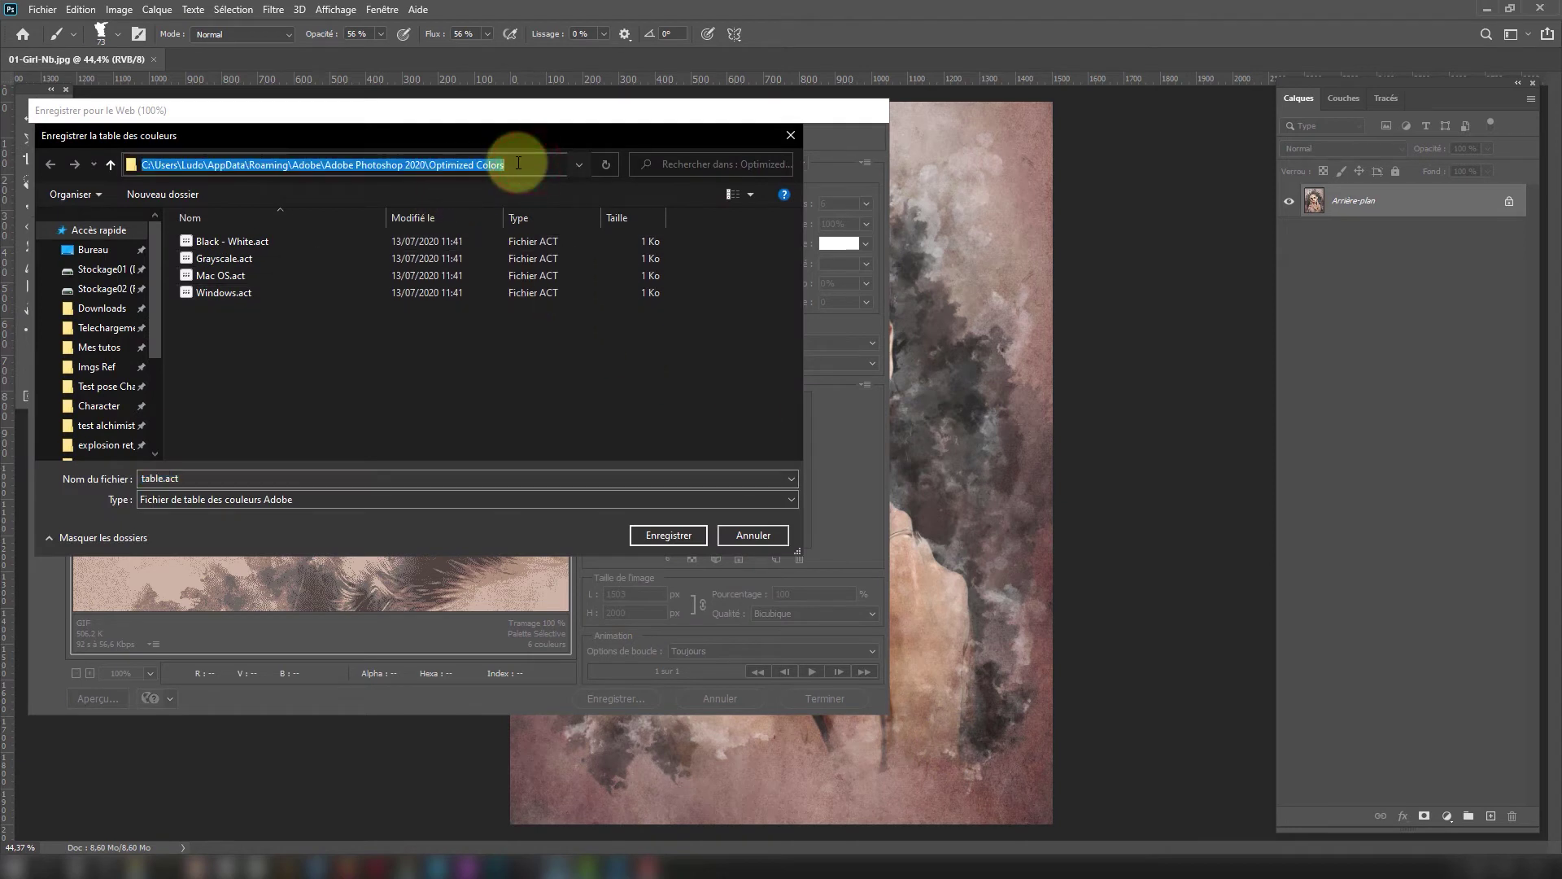
pyautogui.write('D:\\Mes tutos\\Nuancier Photoshop Free\\Fichiers Source')
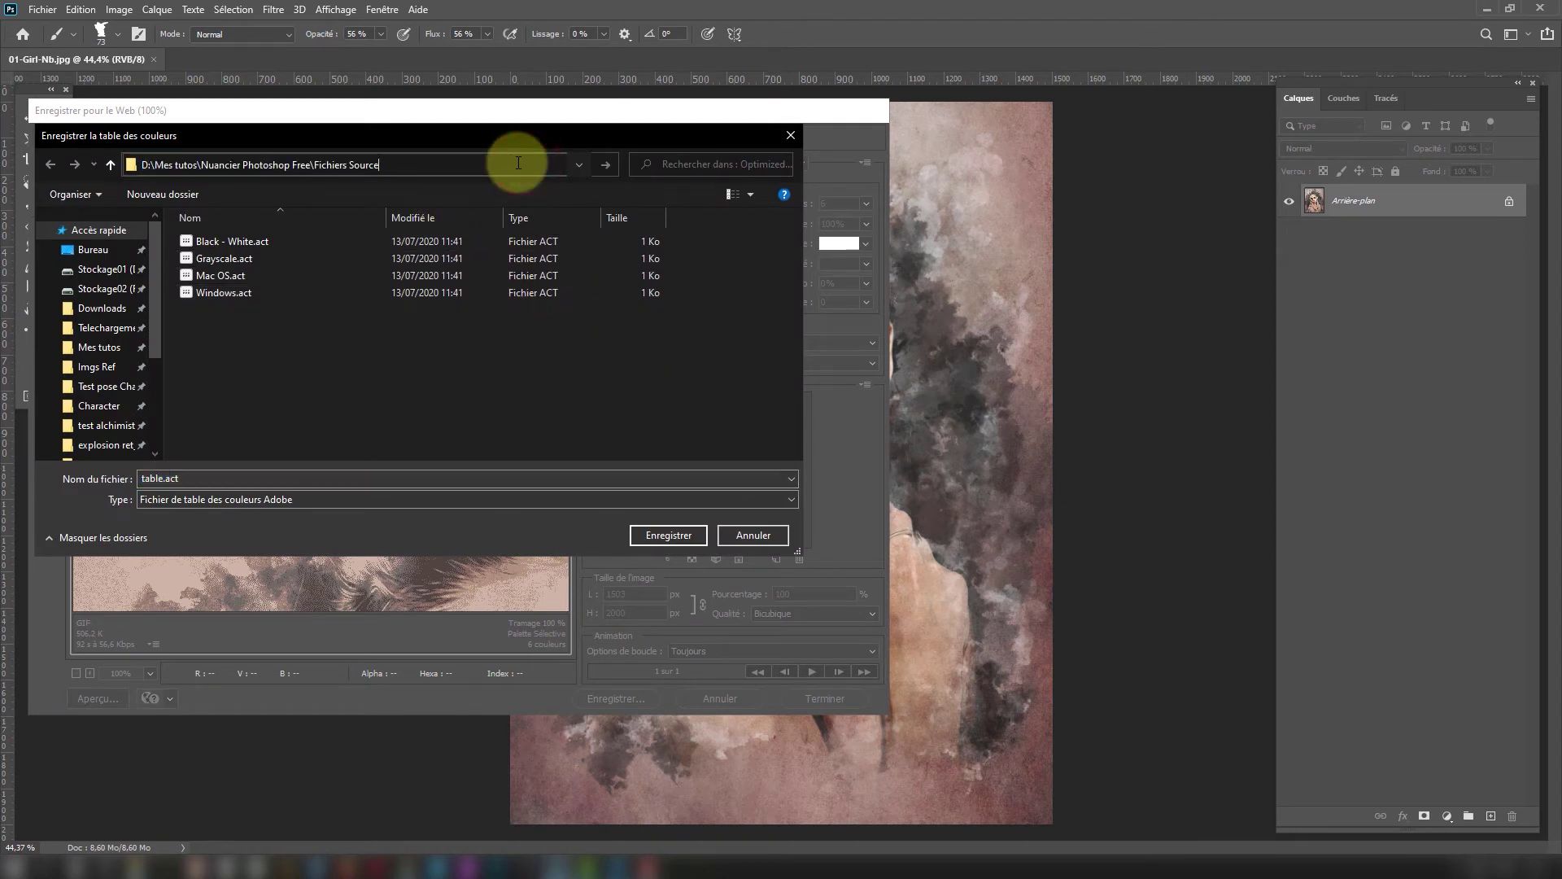
pyautogui.press('Return')
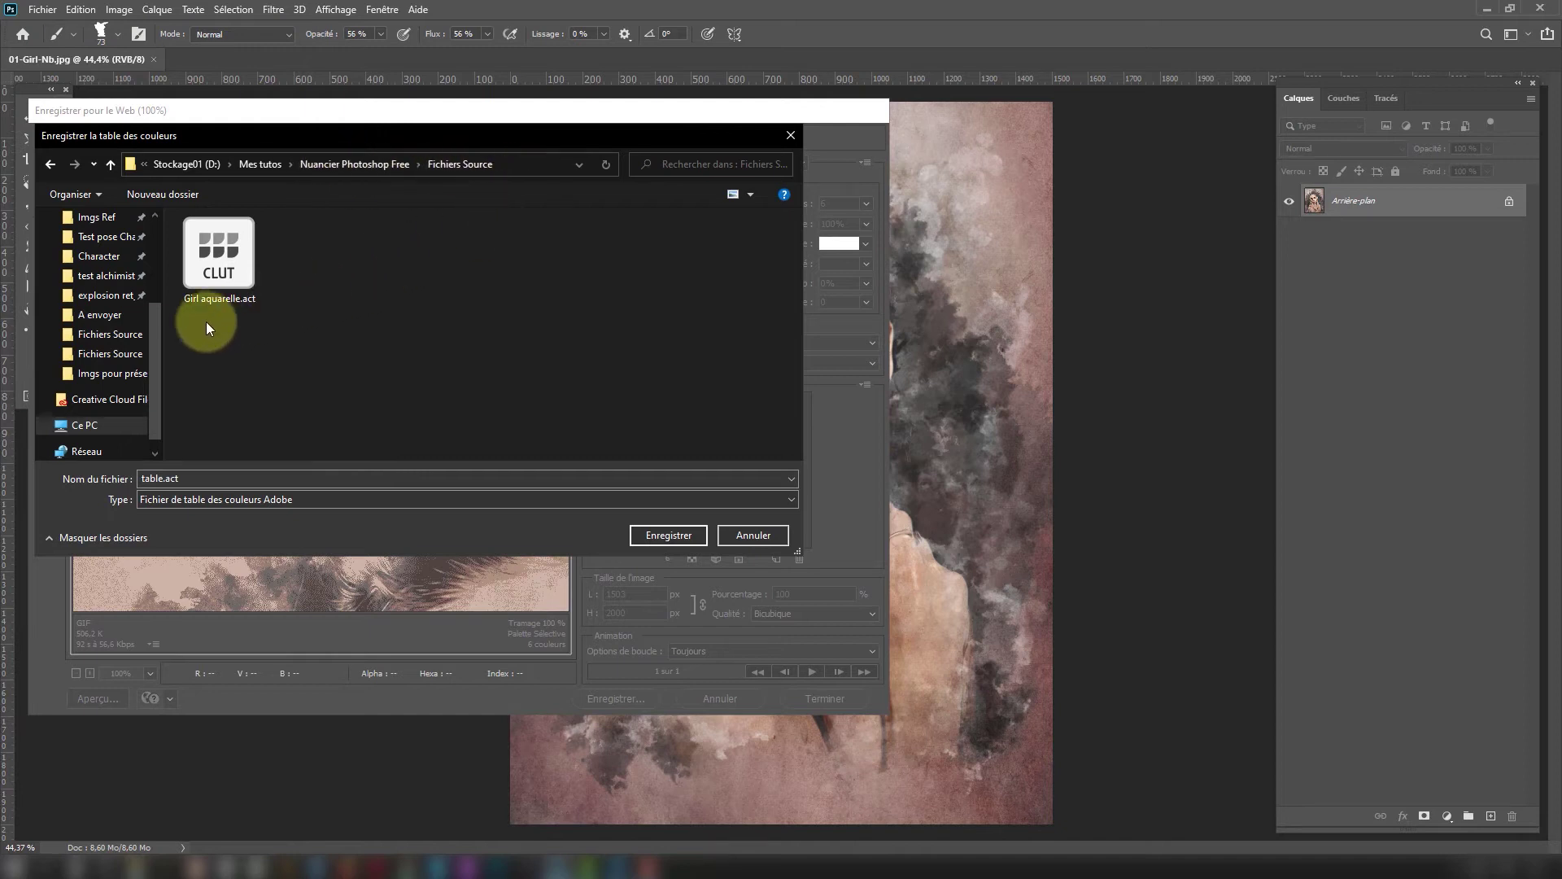
pyautogui.click(217, 271)
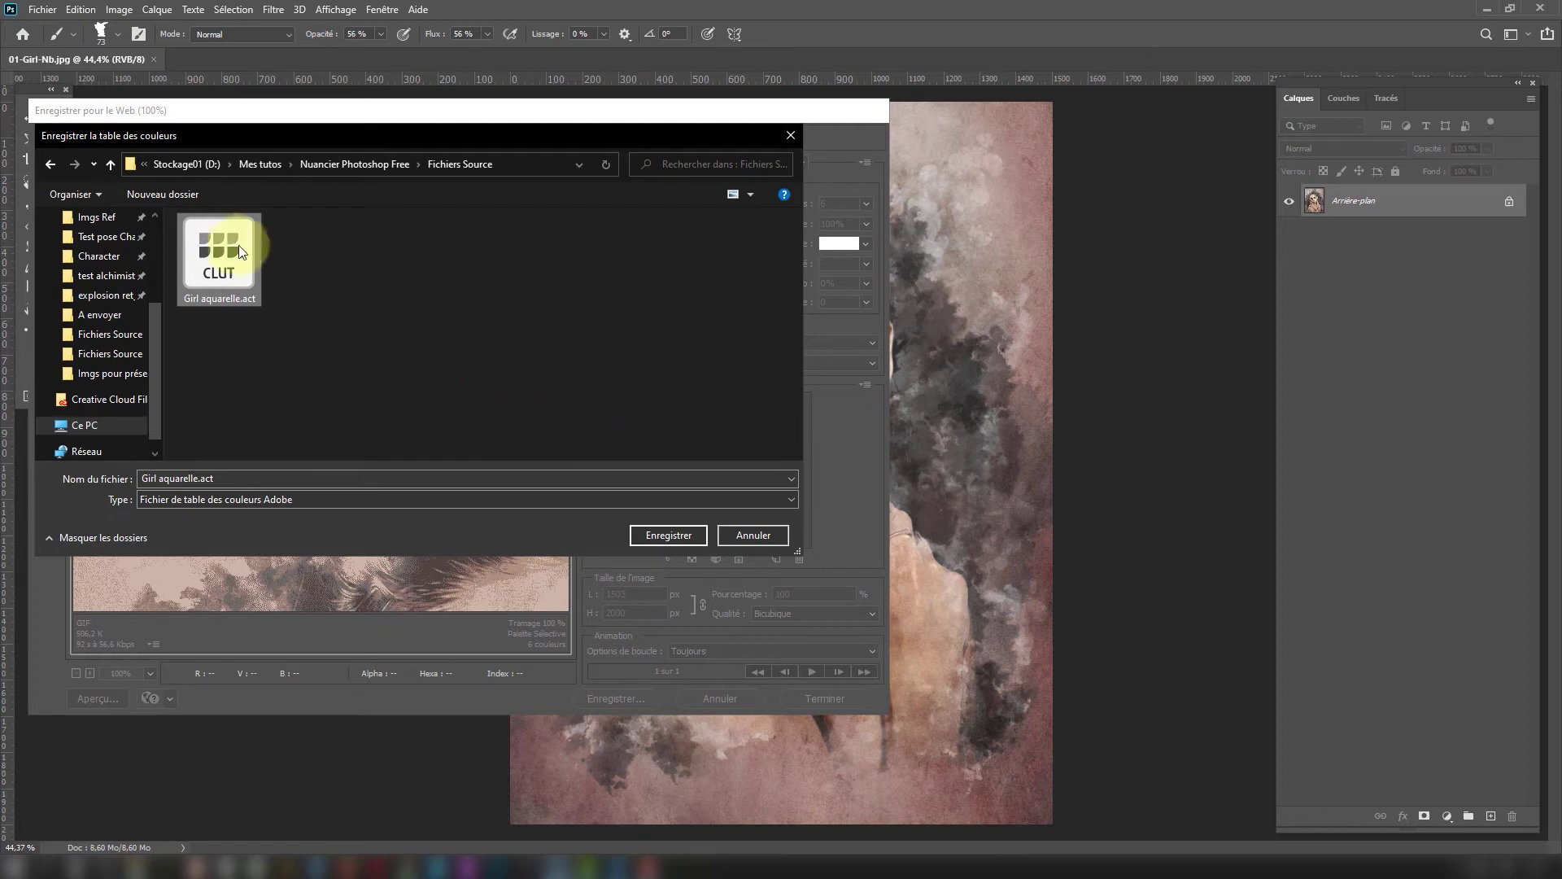
pyautogui.click(680, 537)
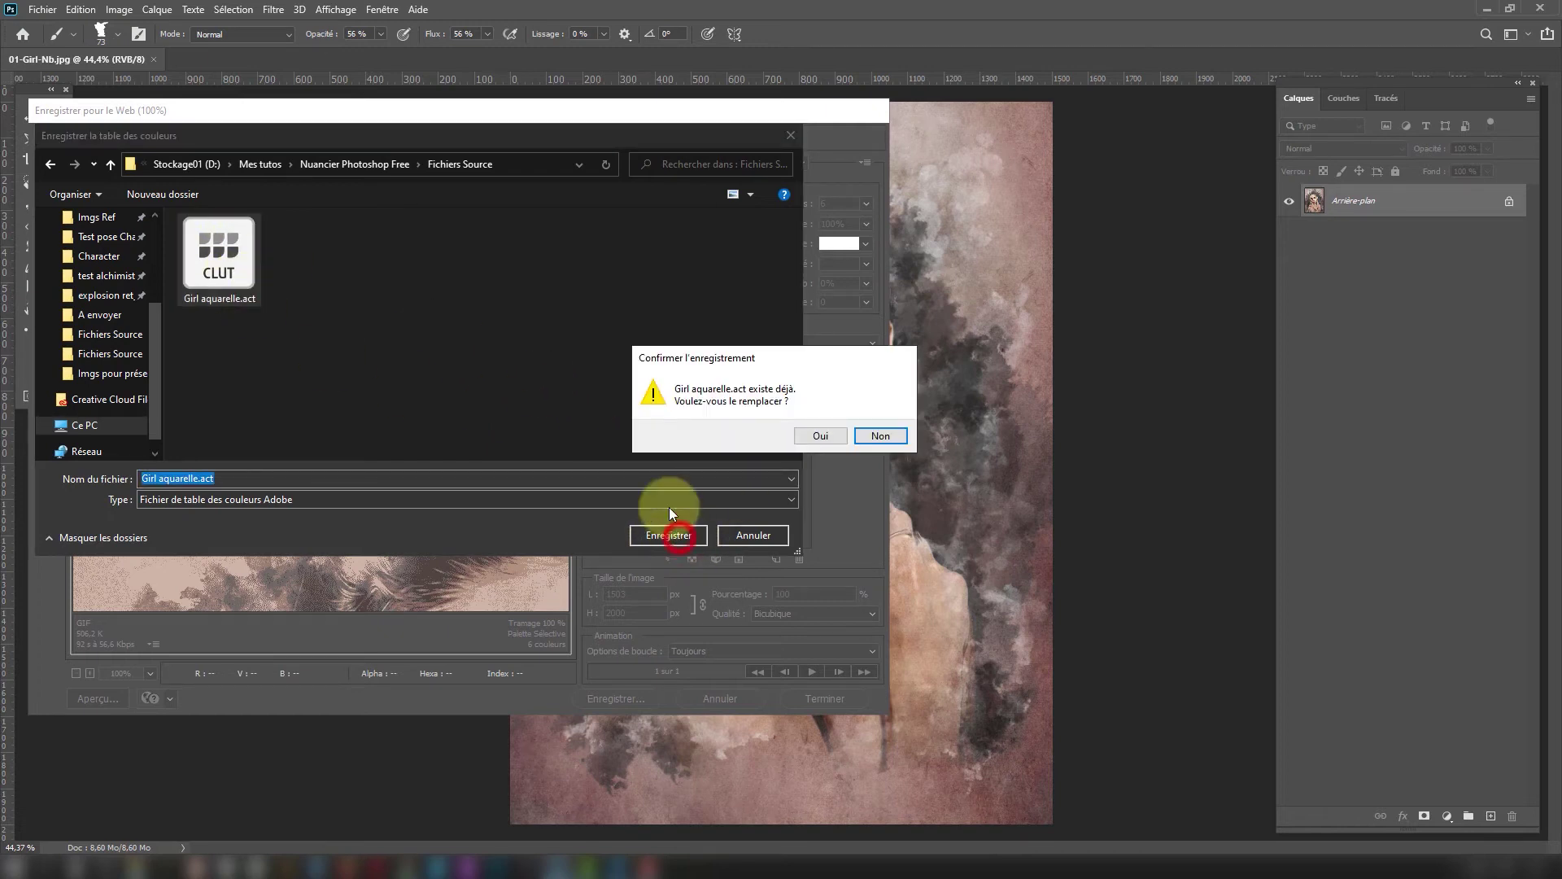
pyautogui.click(822, 437)
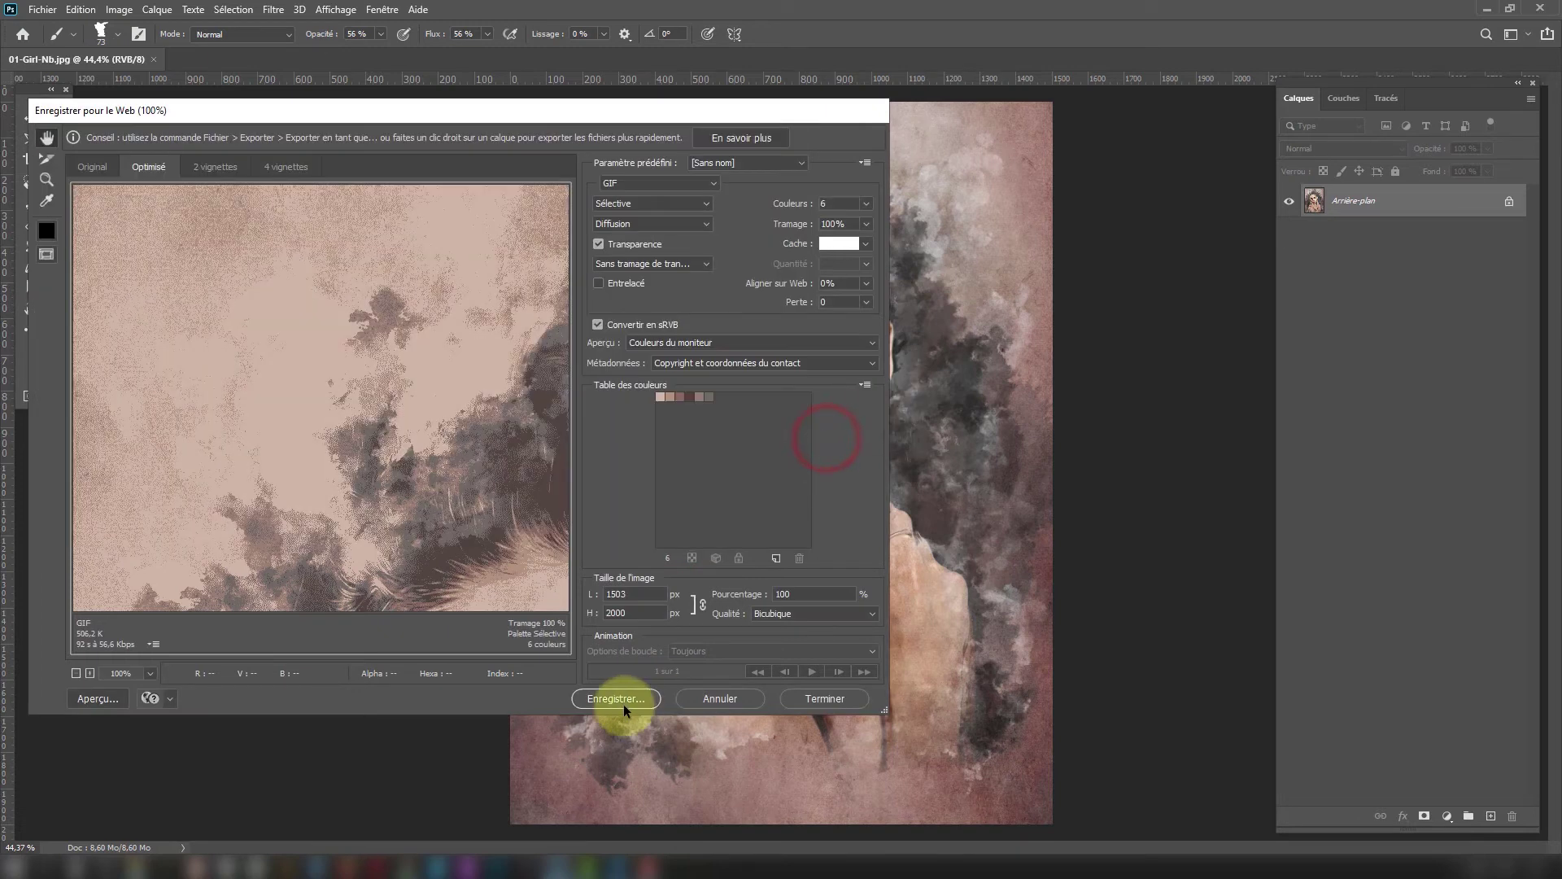
pyautogui.click(826, 698)
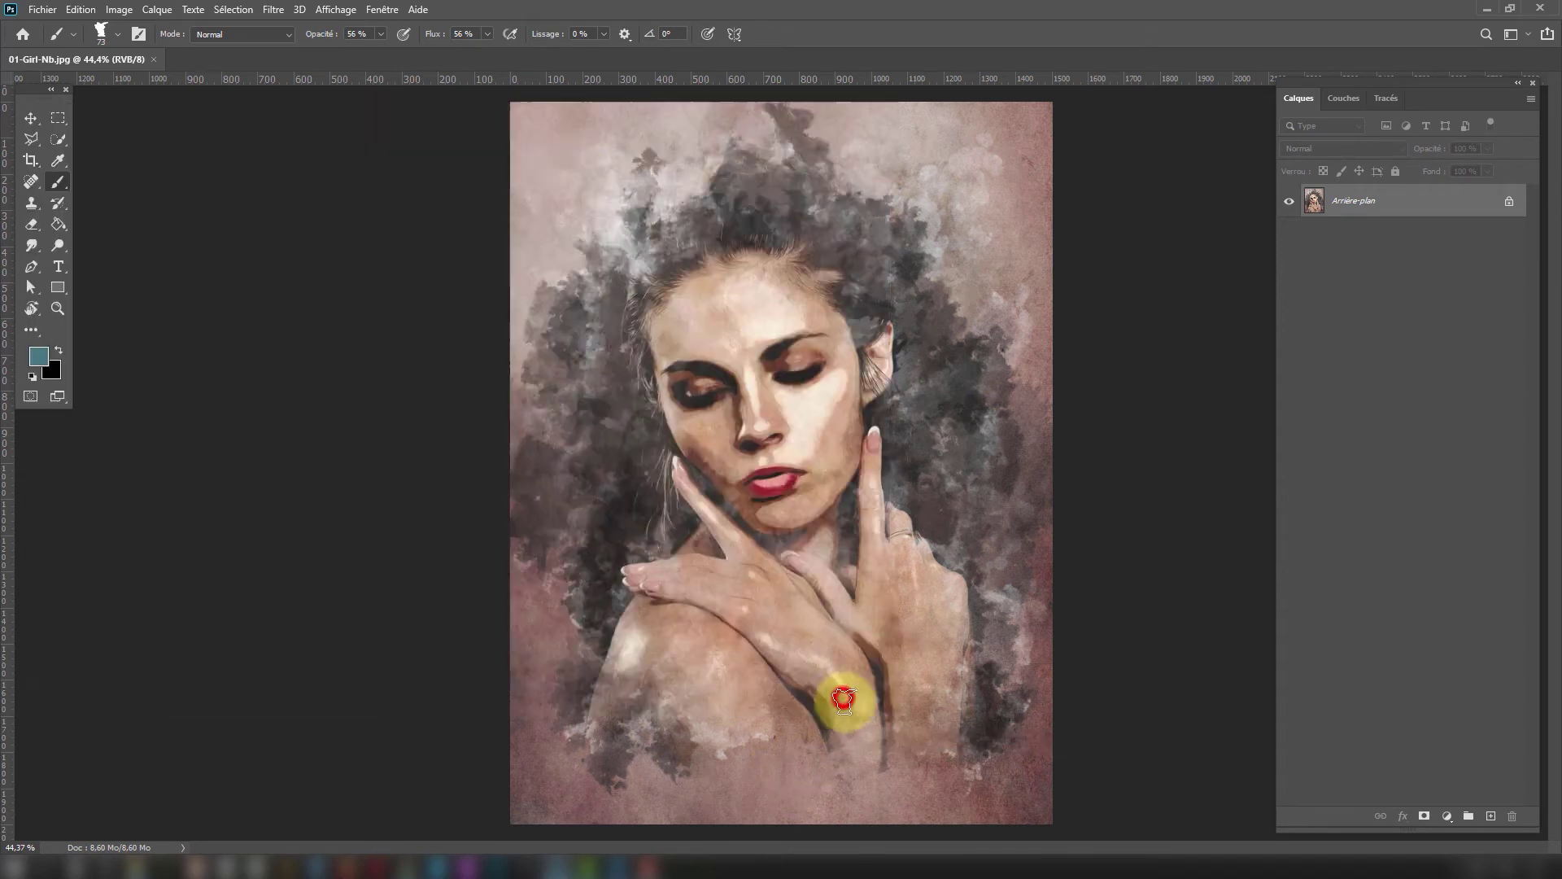
# Create a new A4 document, 210 × 297 mm at 300 ppi, in RGB colour with a white background.
pyautogui.click(49, 14)
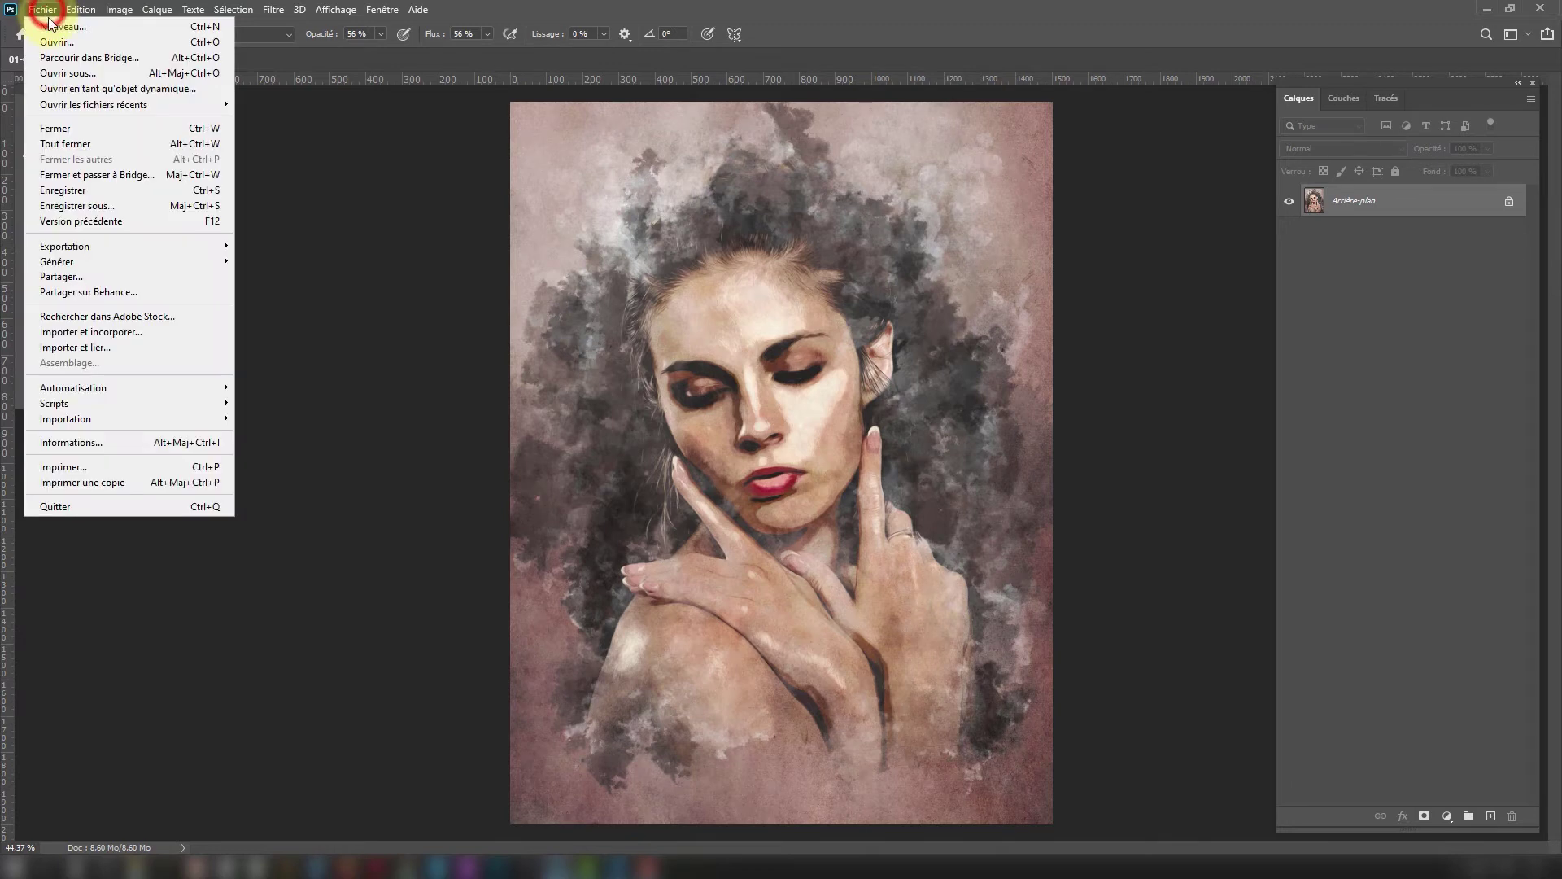
pyautogui.click(53, 34)
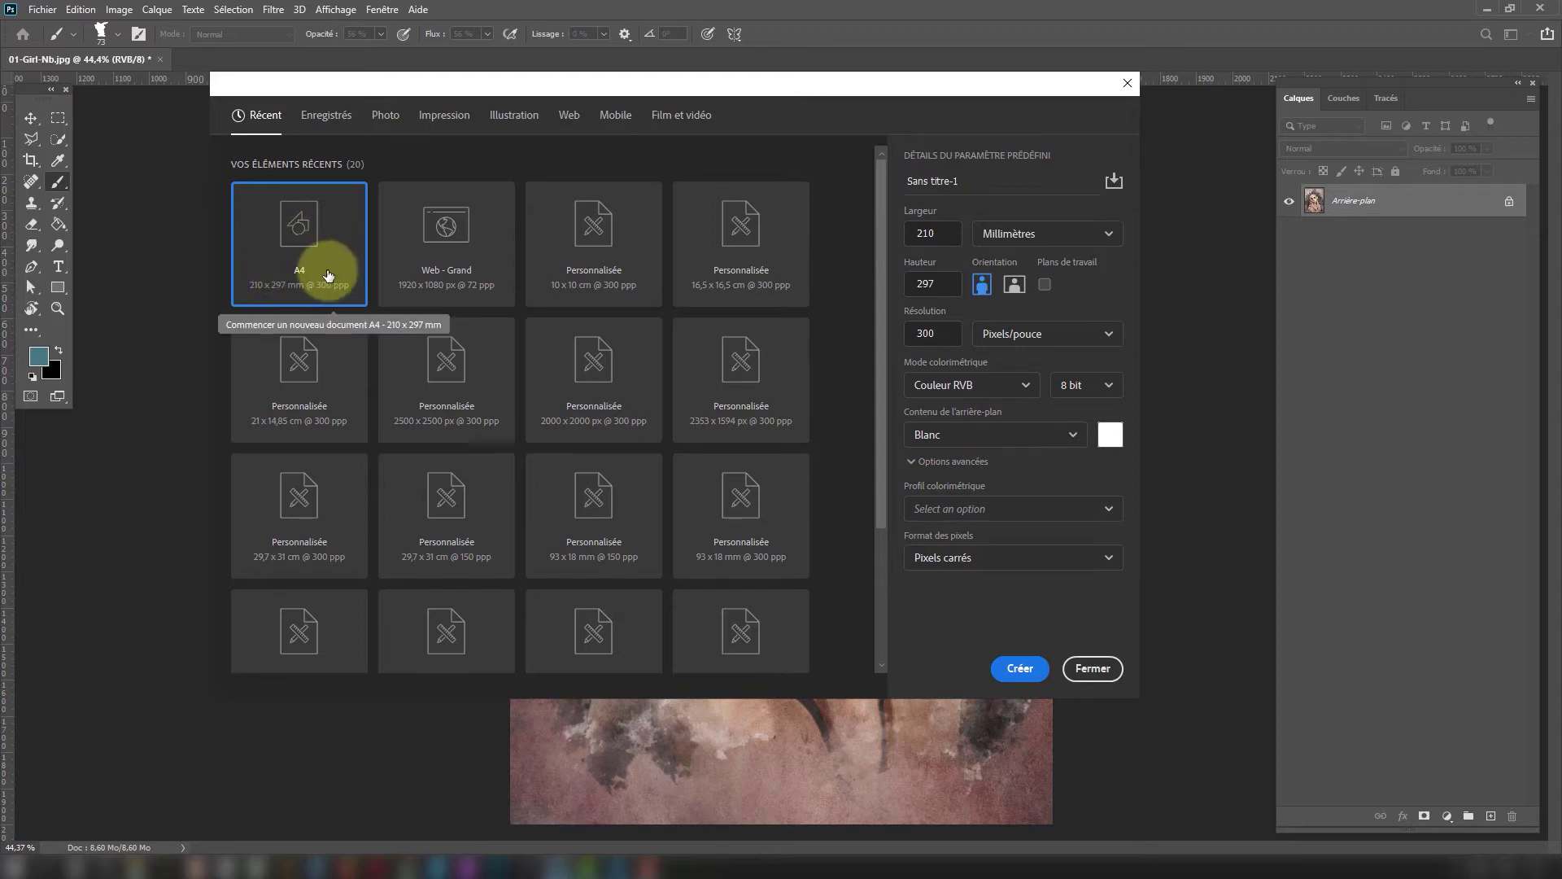
pyautogui.click(1027, 663)
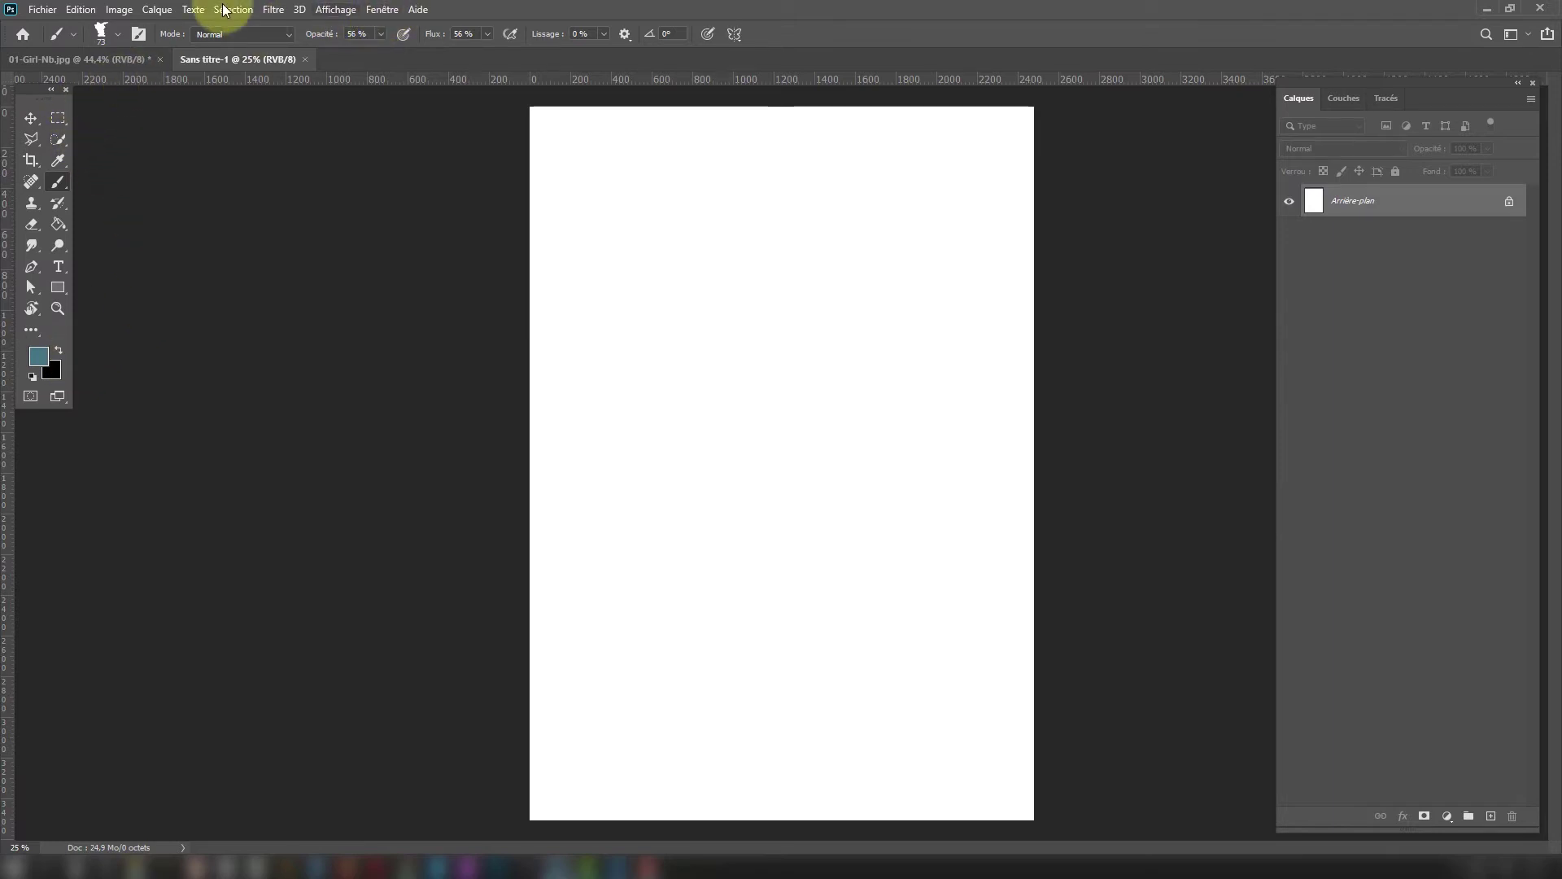
# Import the colour table Girl aquarelle.act into the swatches and expand its group to show the colours.
pyautogui.click(377, 9)
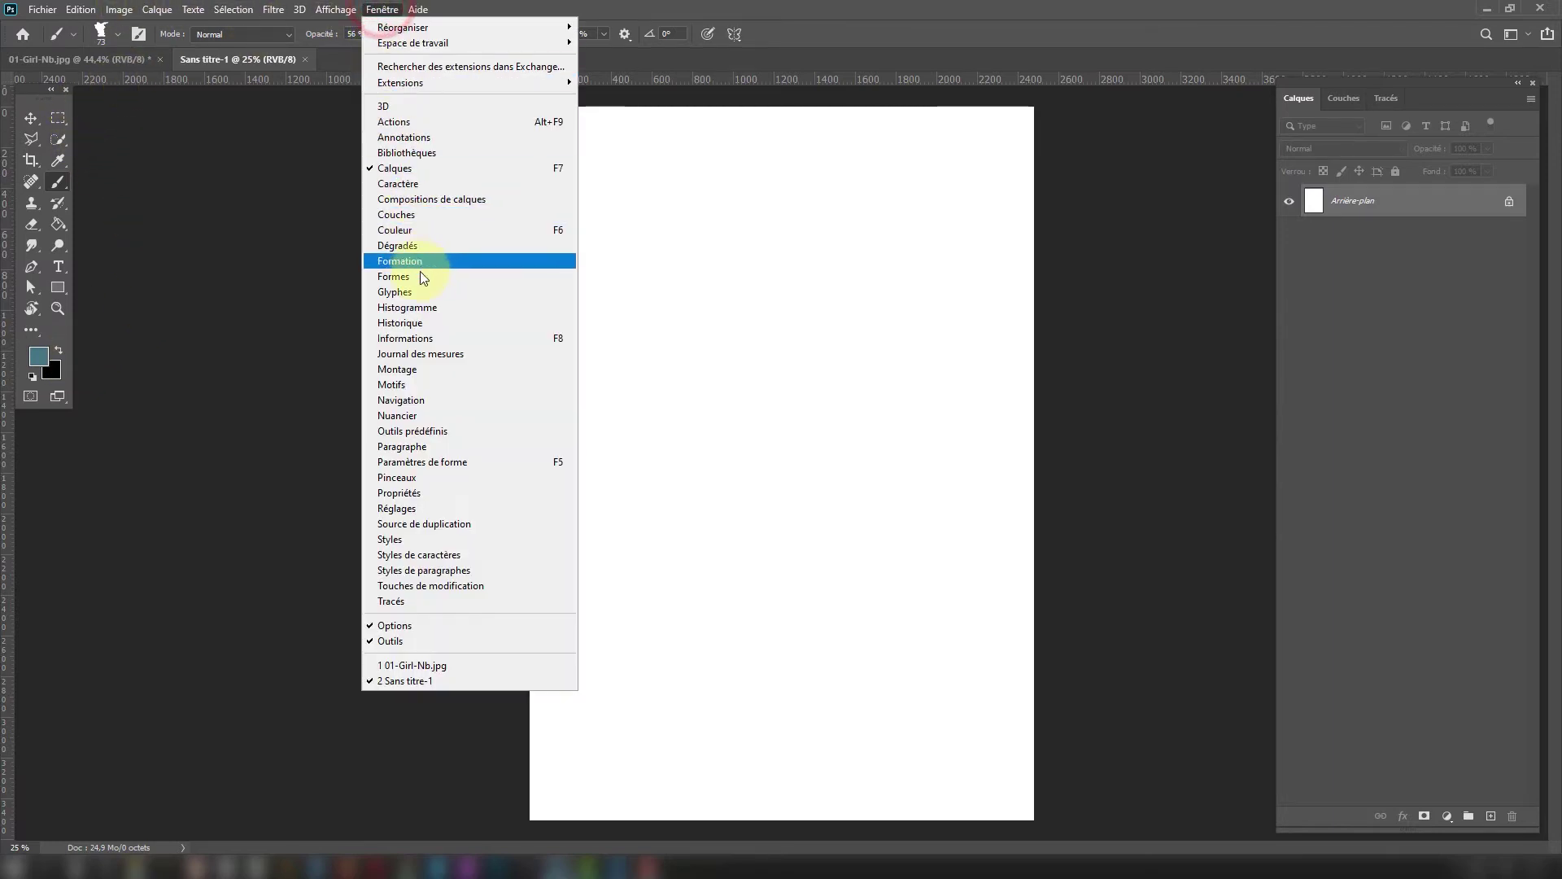
pyautogui.click(402, 417)
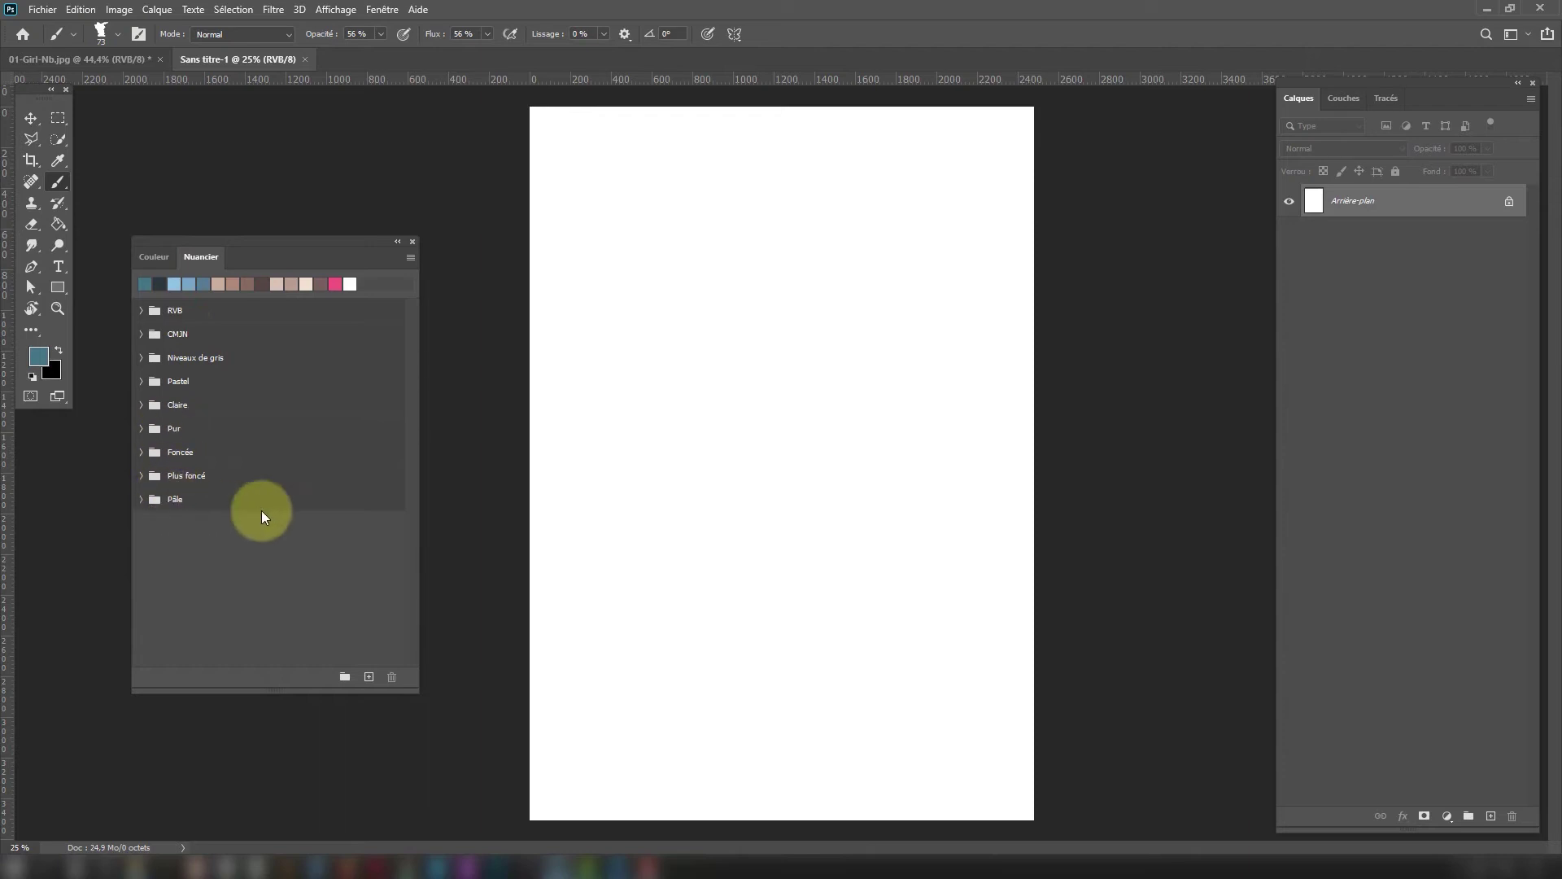
pyautogui.click(410, 258)
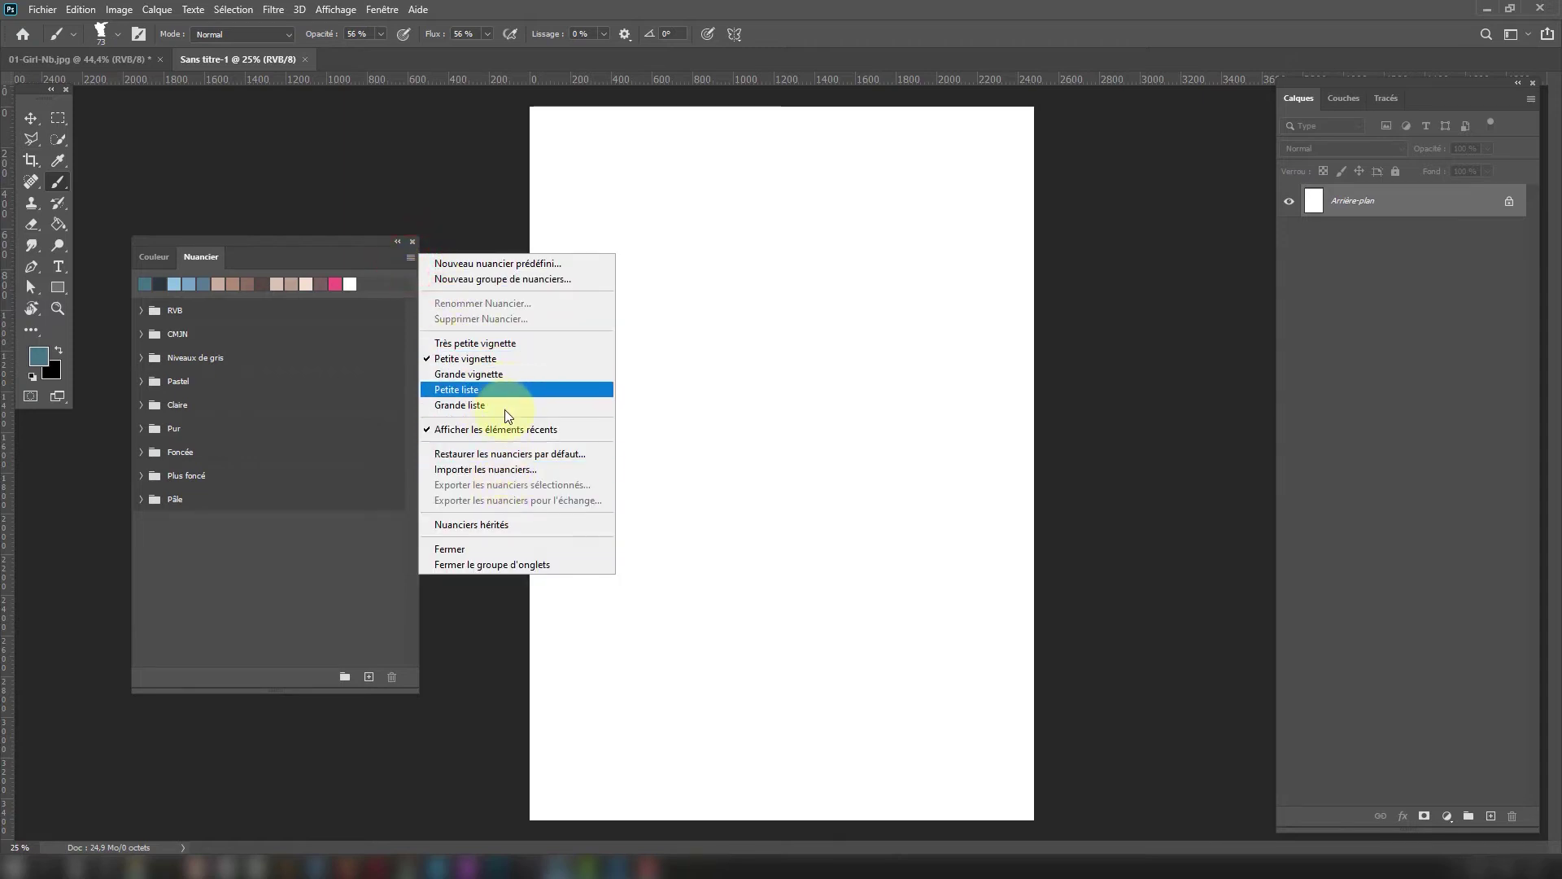
pyautogui.click(500, 471)
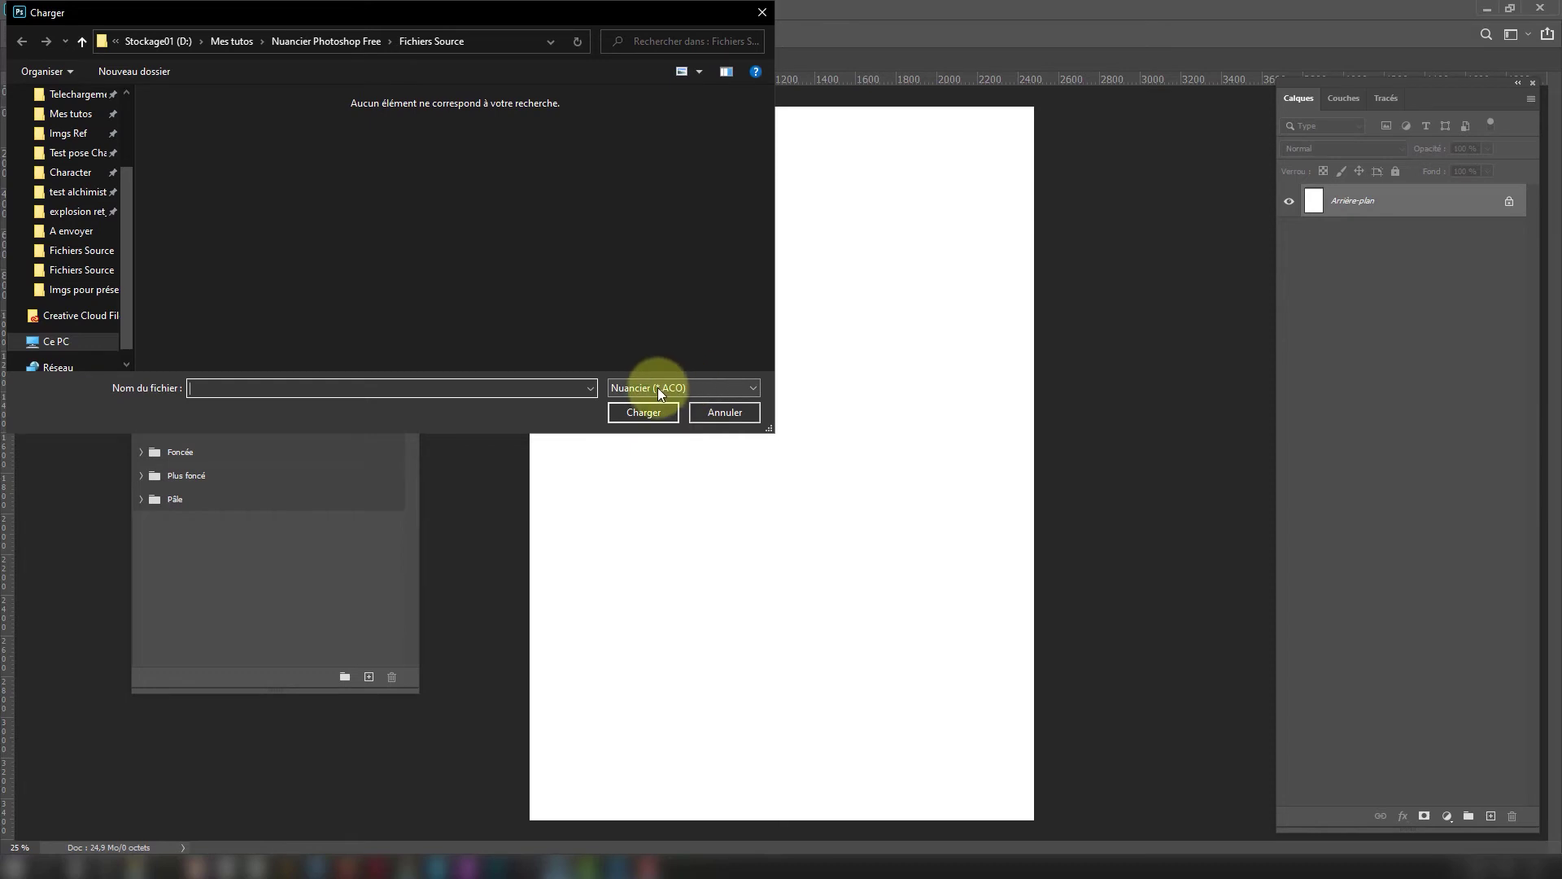
pyautogui.click(722, 386)
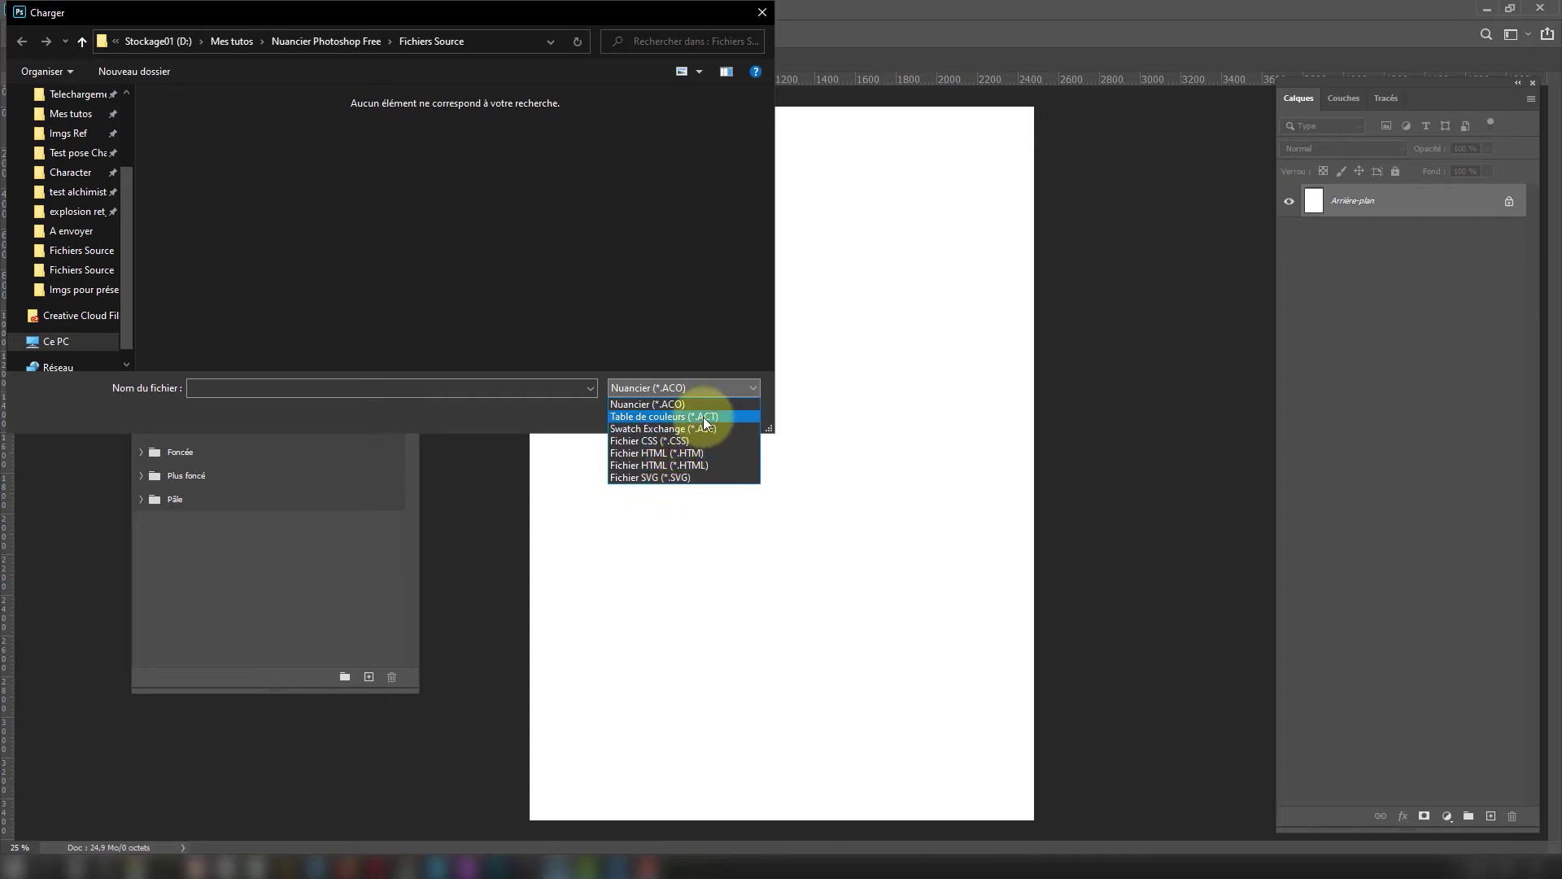
pyautogui.click(716, 416)
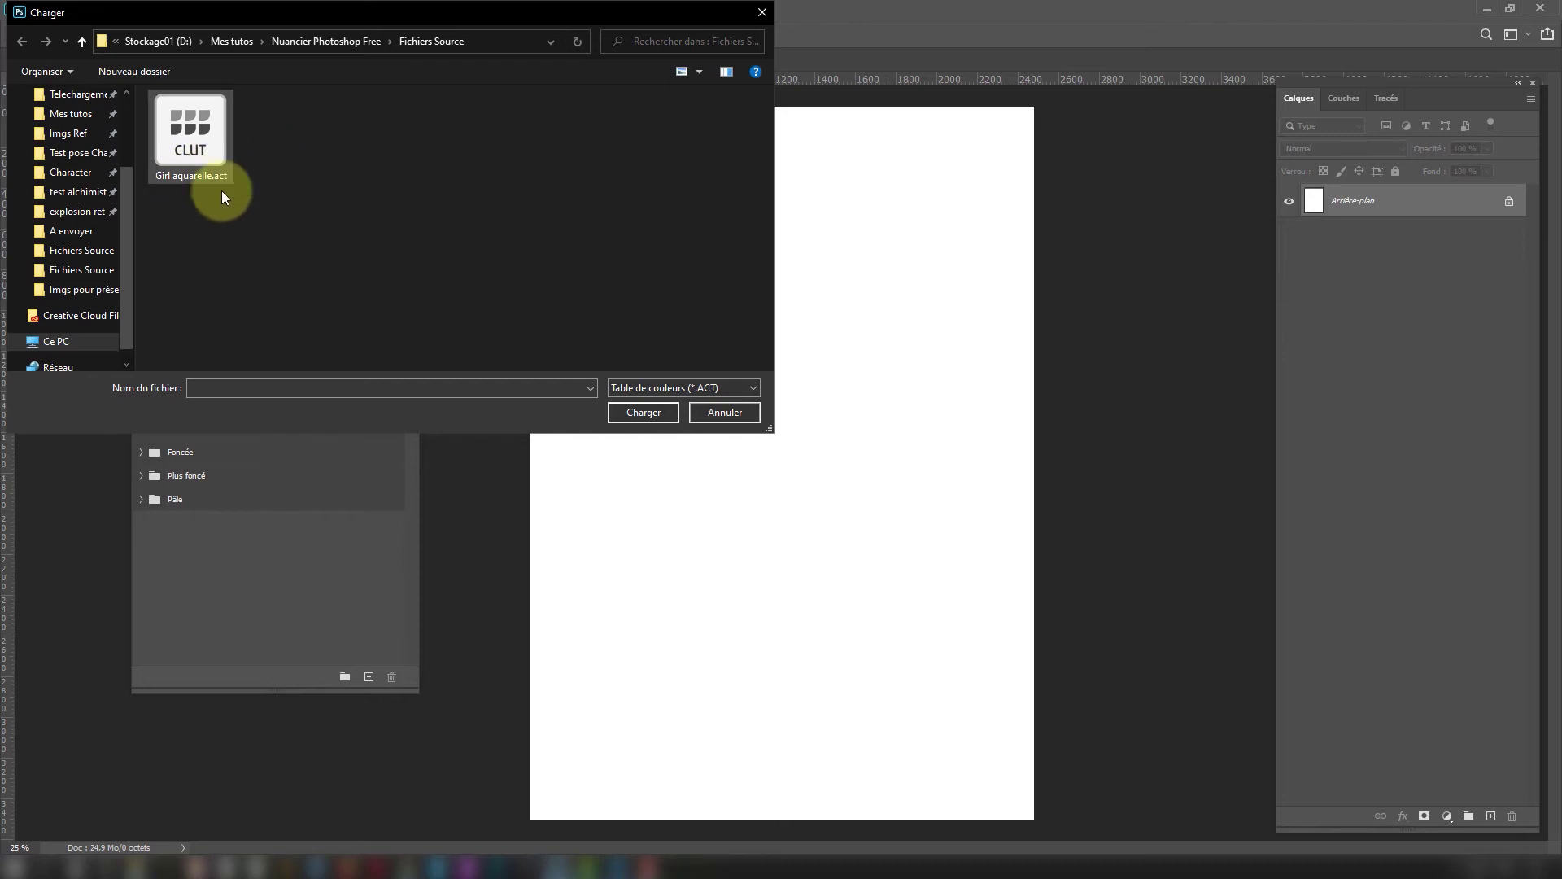
pyautogui.click(202, 125)
pyautogui.click(656, 411)
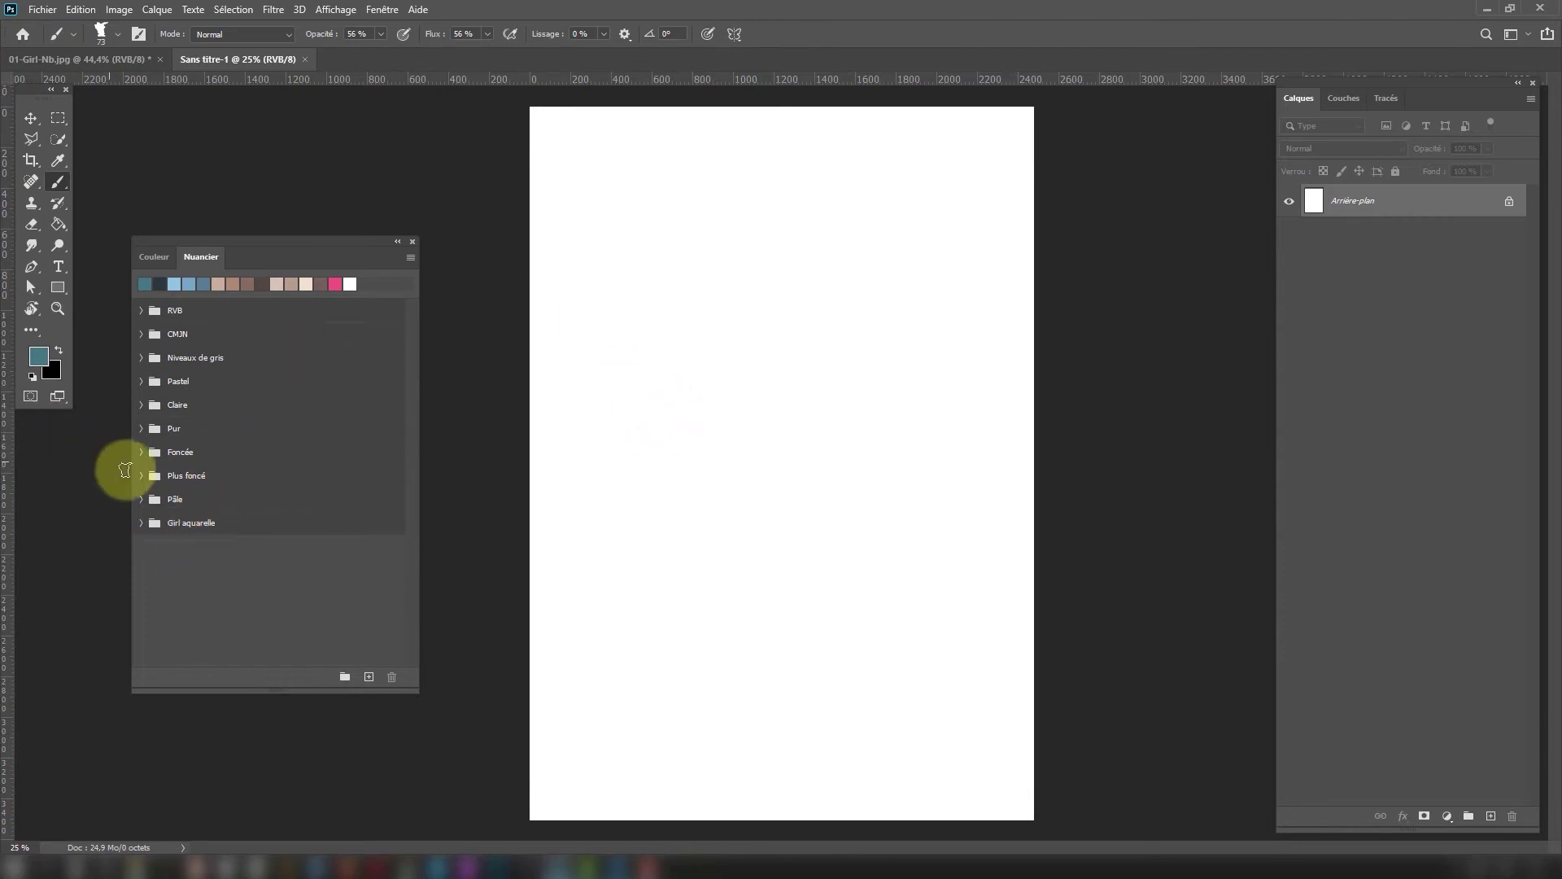
pyautogui.click(140, 523)
pyautogui.moveTo(164, 539); pyautogui.dragTo(240, 535)
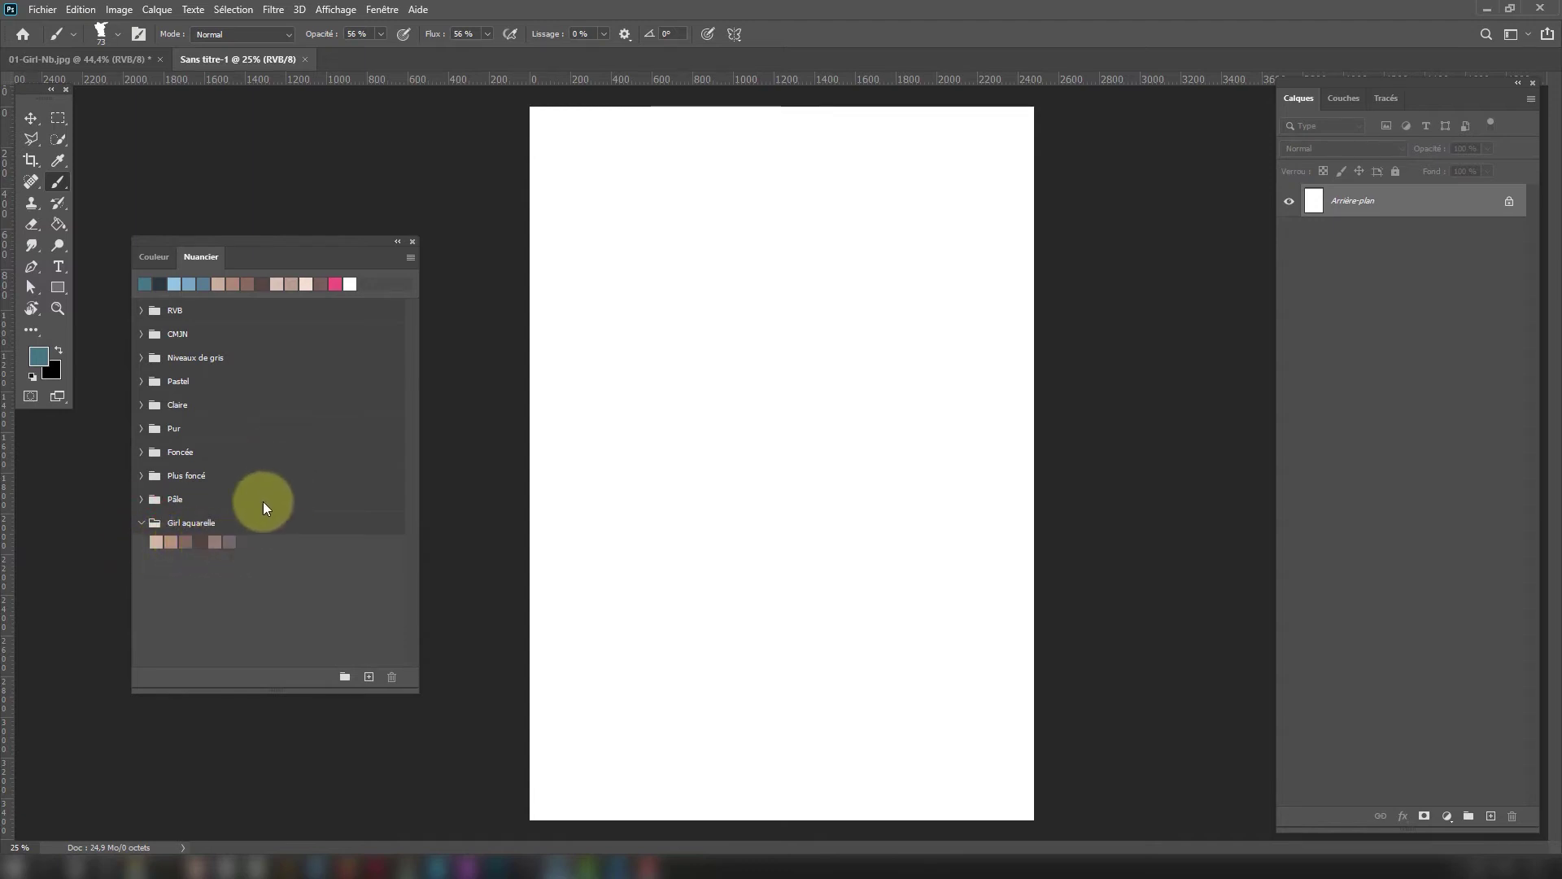
# Paint a large rough patch in the page's upper left area with the dark brown Girl aquarelle swatch.
pyautogui.click(200, 542)
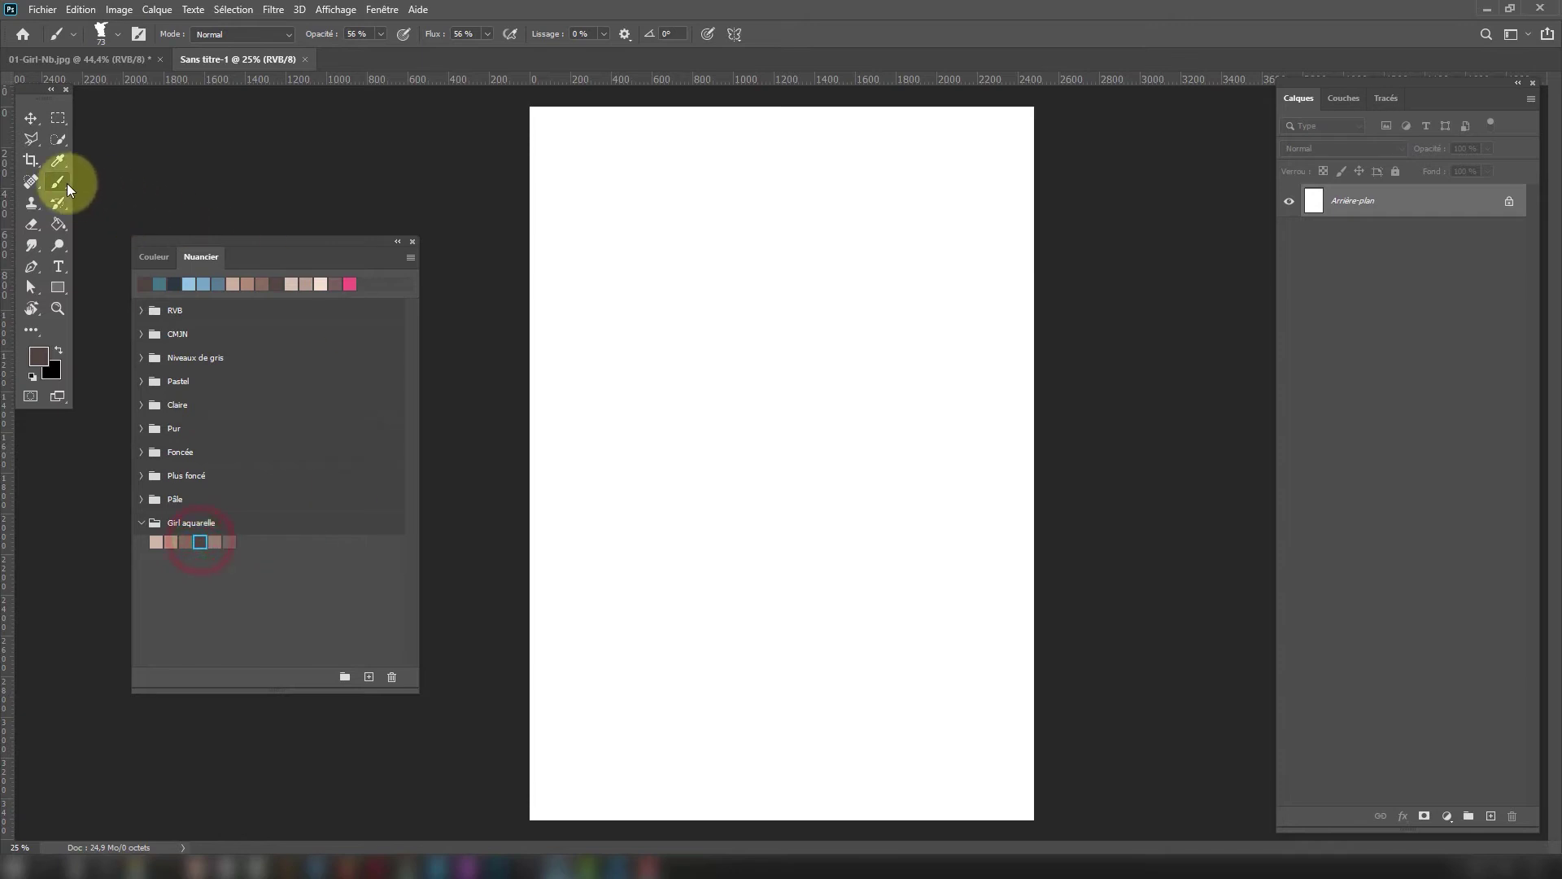
pyautogui.moveTo(722, 272)
pyautogui.mouseDown()
pyautogui.moveTo(743, 283)
pyautogui.moveTo(784, 252)
pyautogui.moveTo(743, 341)
pyautogui.moveTo(765, 329)
pyautogui.moveTo(740, 325)
pyautogui.moveTo(753, 244)
pyautogui.moveTo(652, 359)
pyautogui.moveTo(685, 398)
pyautogui.moveTo(795, 328)
pyautogui.mouseUp()
pyautogui.moveTo(706, 380); pyautogui.dragTo(802, 342)
pyautogui.moveTo(692, 384); pyautogui.dragTo(771, 358)
pyautogui.moveTo(625, 419)
pyautogui.mouseDown()
pyautogui.moveTo(728, 336)
pyautogui.moveTo(727, 307)
pyautogui.mouseUp()
pyautogui.moveTo(607, 352); pyautogui.dragTo(690, 306)
pyautogui.moveTo(649, 331); pyautogui.dragTo(716, 281)
pyautogui.moveTo(610, 314); pyautogui.dragTo(747, 244)
pyautogui.moveTo(631, 279); pyautogui.dragTo(716, 207)
pyautogui.moveTo(618, 258); pyautogui.dragTo(733, 179)
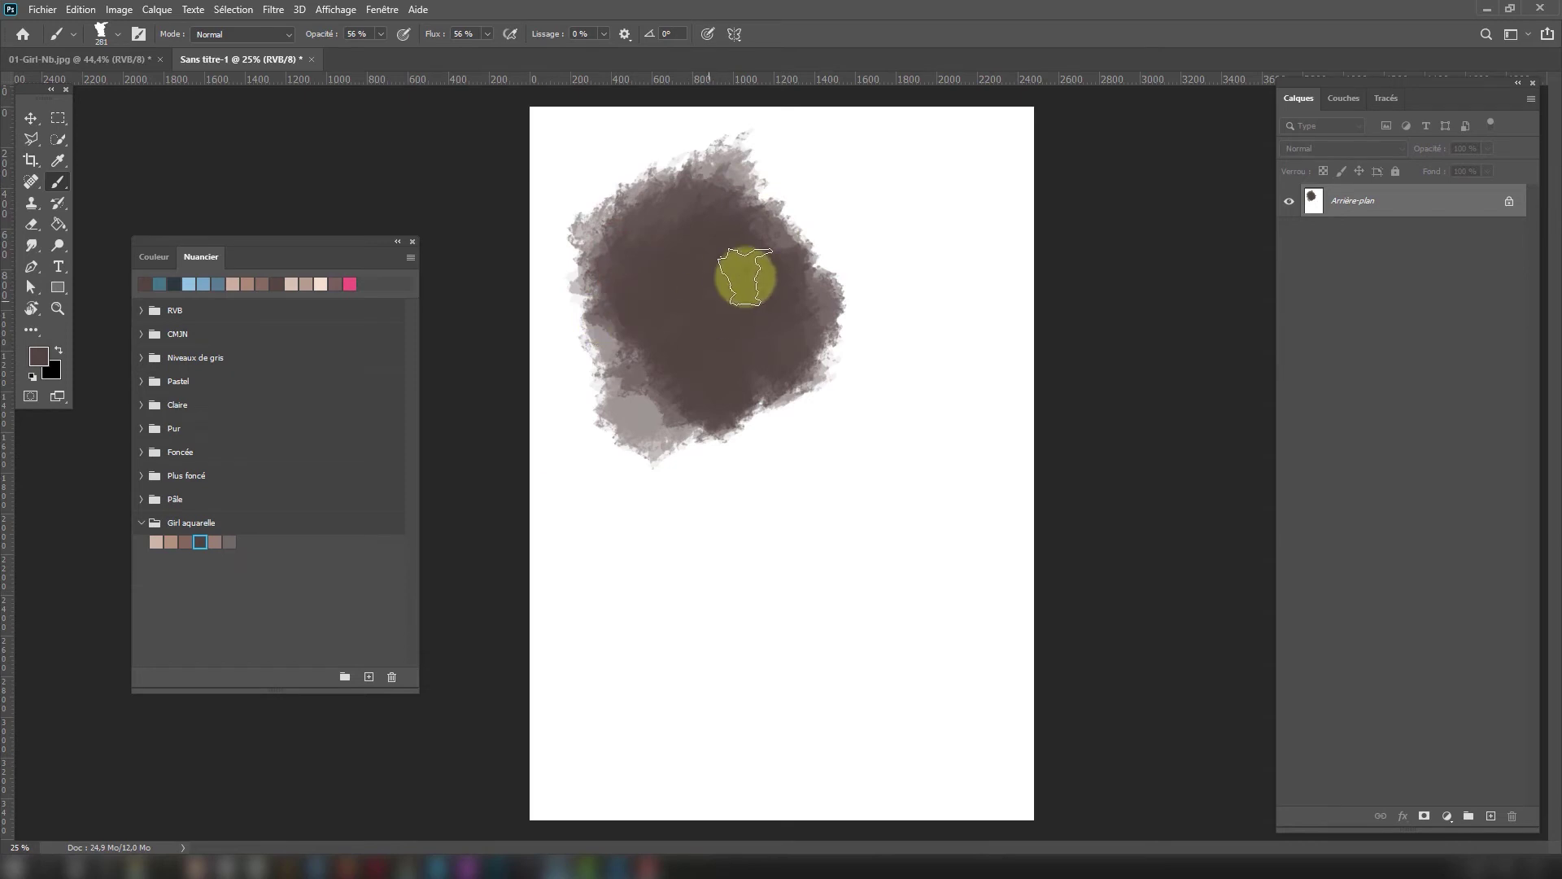
# Brush the reddish-brown third Girl aquarelle swatch over the middle of the dark patch.
pyautogui.click(188, 542)
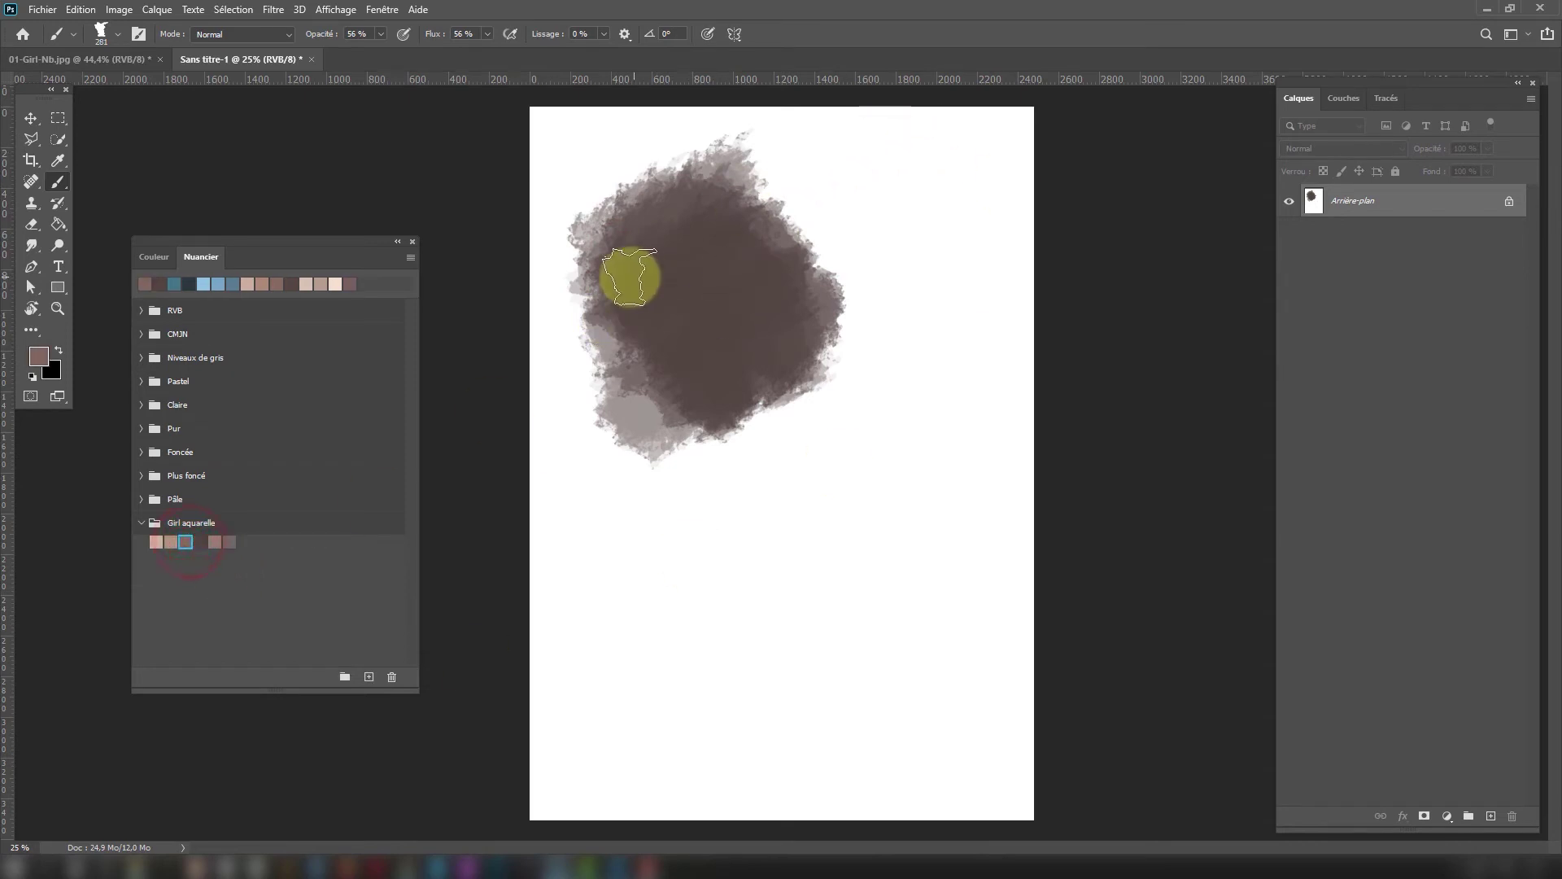
pyautogui.moveTo(638, 269); pyautogui.dragTo(699, 229)
pyautogui.moveTo(652, 298)
pyautogui.mouseDown()
pyautogui.moveTo(757, 242)
pyautogui.moveTo(716, 270)
pyautogui.mouseUp()
pyautogui.moveTo(710, 319)
pyautogui.mouseDown()
pyautogui.moveTo(774, 285)
pyautogui.moveTo(715, 412)
pyautogui.mouseUp()
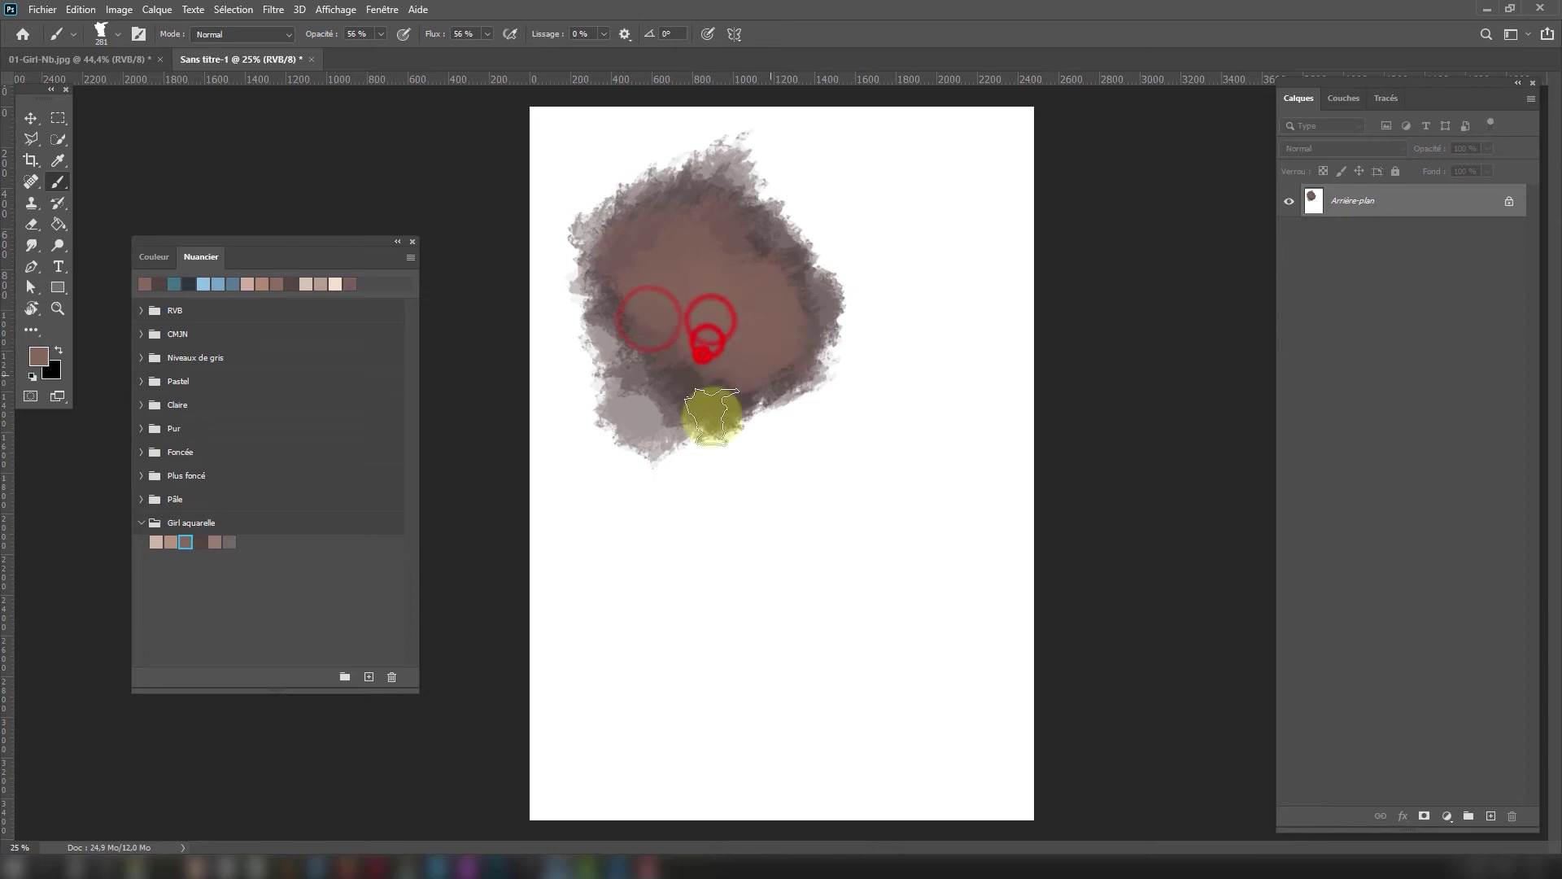
# Brush the tan second Girl aquarelle swatch over the centre of the painted patch.
pyautogui.click(171, 542)
pyautogui.moveTo(642, 292); pyautogui.dragTo(685, 250)
pyautogui.moveTo(642, 299)
pyautogui.mouseDown()
pyautogui.moveTo(710, 267)
pyautogui.moveTo(735, 293)
pyautogui.mouseUp()
pyautogui.moveTo(718, 335)
pyautogui.mouseDown()
pyautogui.moveTo(775, 307)
pyautogui.moveTo(758, 325)
pyautogui.mouseUp()
pyautogui.moveTo(754, 339); pyautogui.dragTo(788, 326)
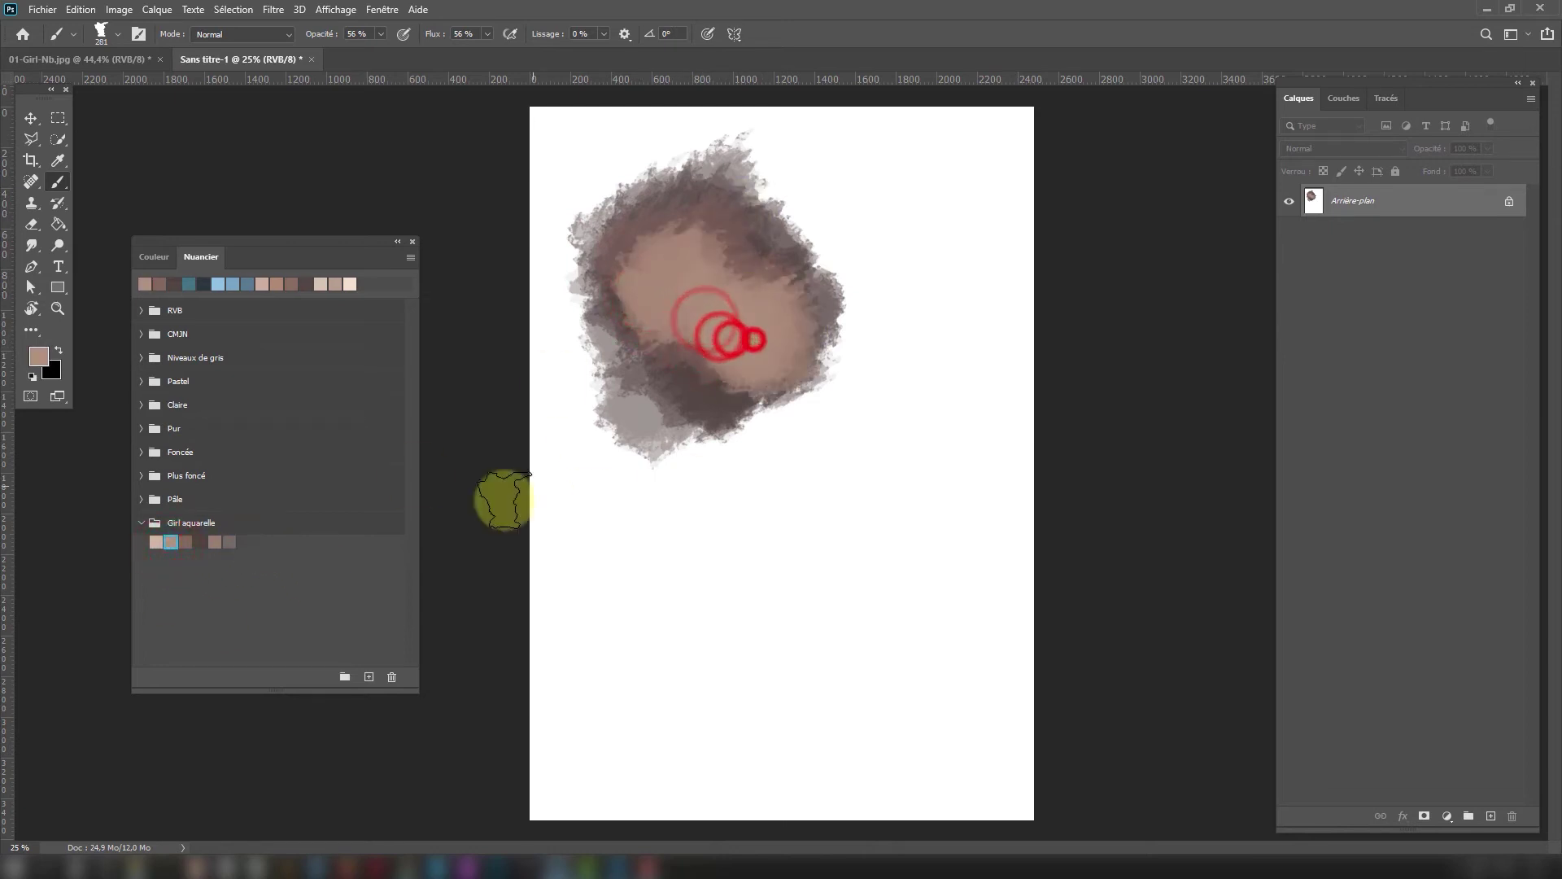
# Add highlights to the centre and outer edge of the patch with the lightest Girl aquarelle swatch.
pyautogui.click(155, 542)
pyautogui.moveTo(690, 267)
pyautogui.mouseDown()
pyautogui.moveTo(775, 323)
pyautogui.moveTo(748, 285)
pyautogui.moveTo(850, 293)
pyautogui.mouseUp()
pyautogui.moveTo(735, 287); pyautogui.dragTo(765, 309)
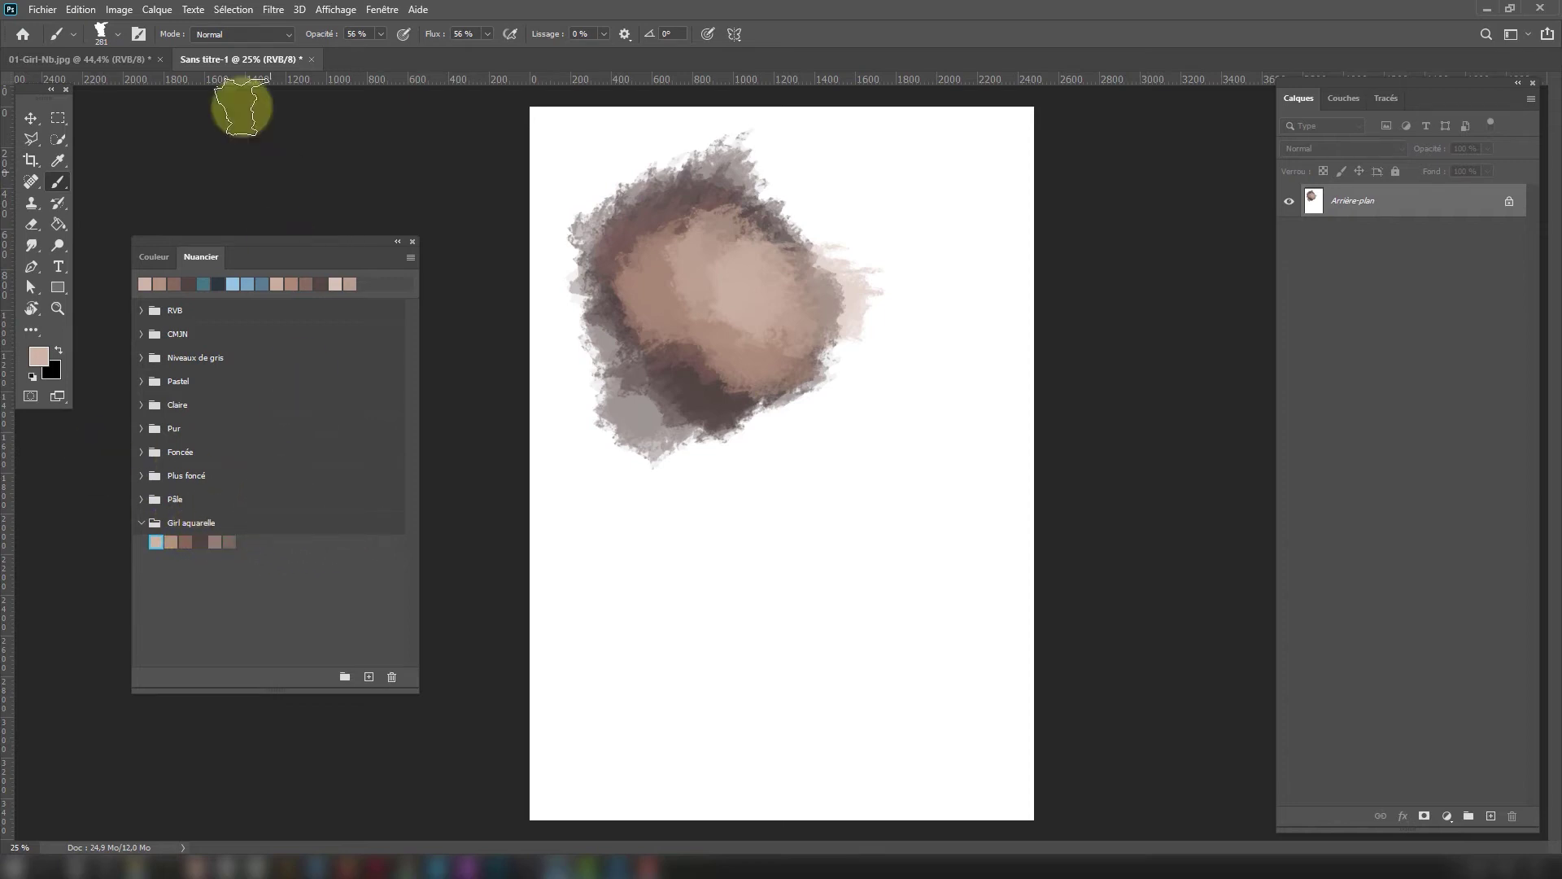
pyautogui.click(411, 259)
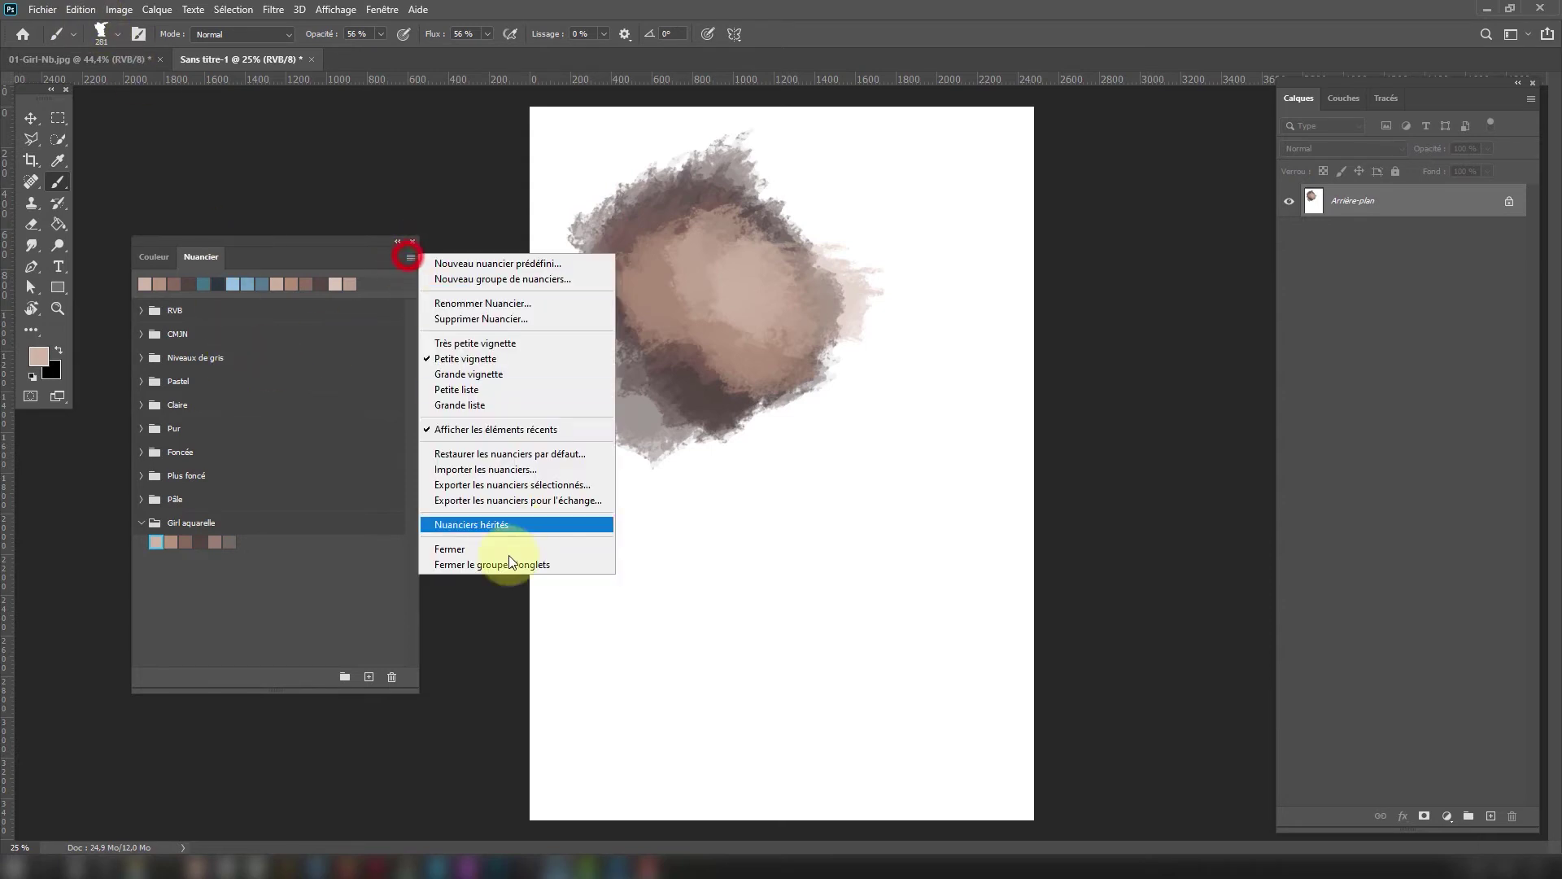
pyautogui.click(484, 473)
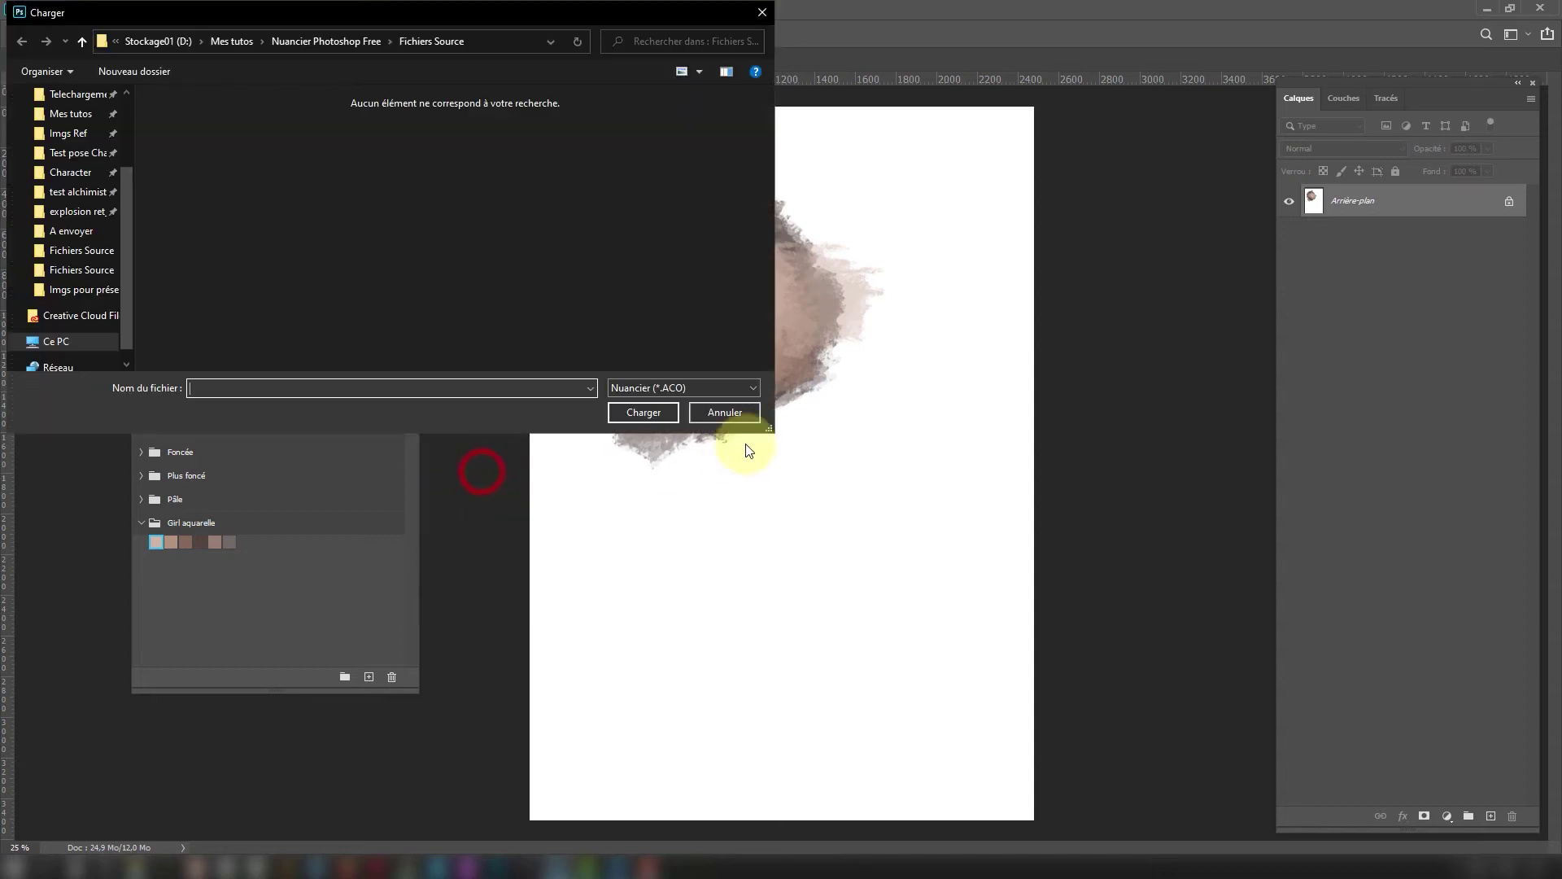
pyautogui.click(713, 412)
# Export the Girl aquarelle swatch group as an ACO swatch file named test aco in the Fichiers Source folder.
pyautogui.click(172, 522)
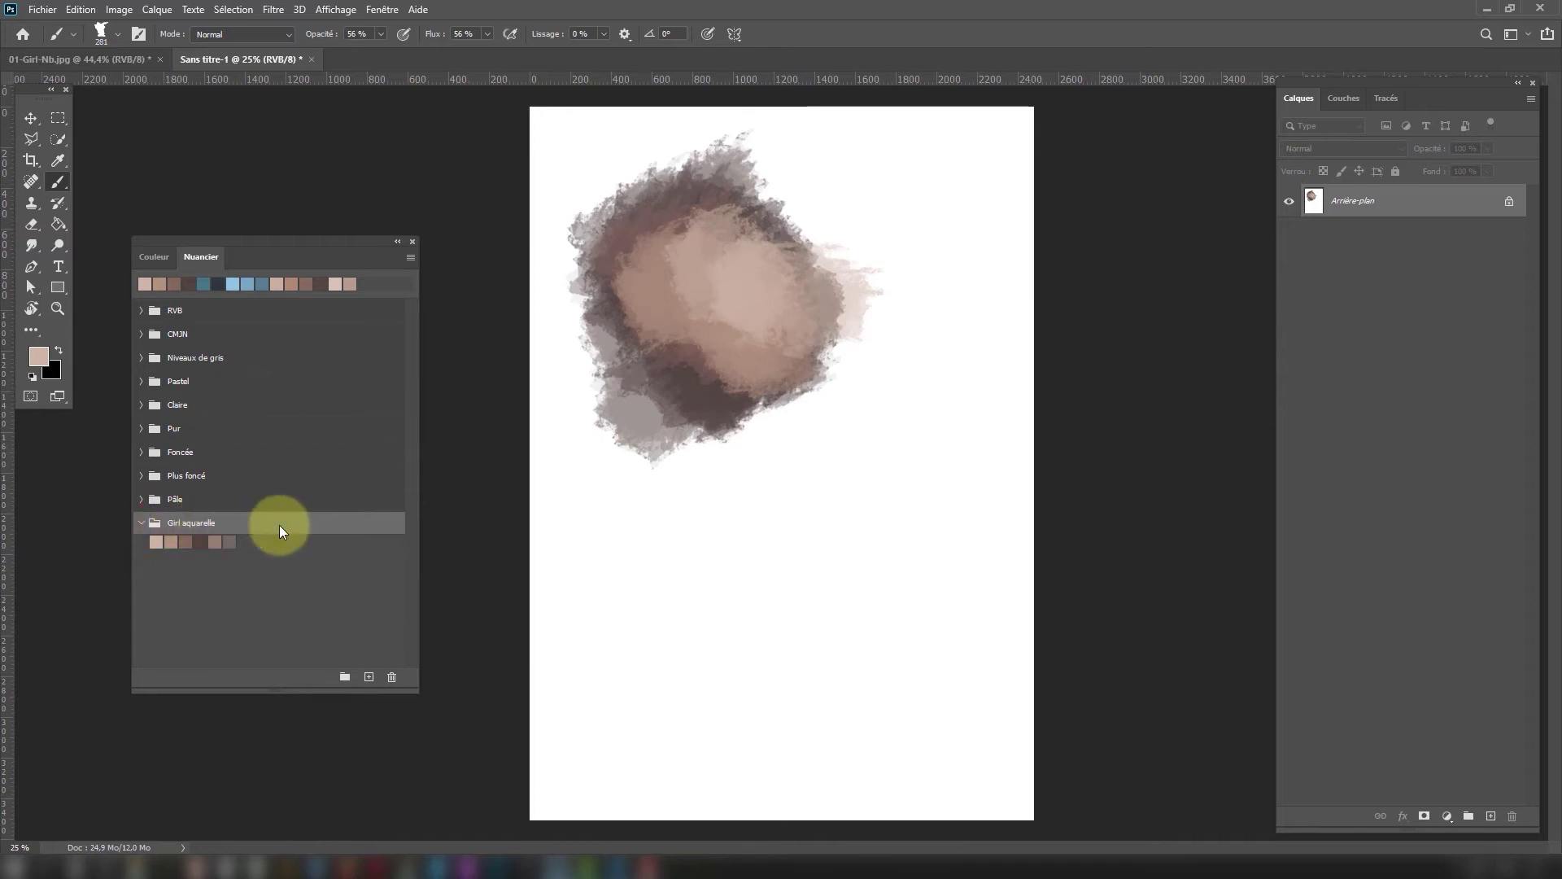
pyautogui.click(411, 258)
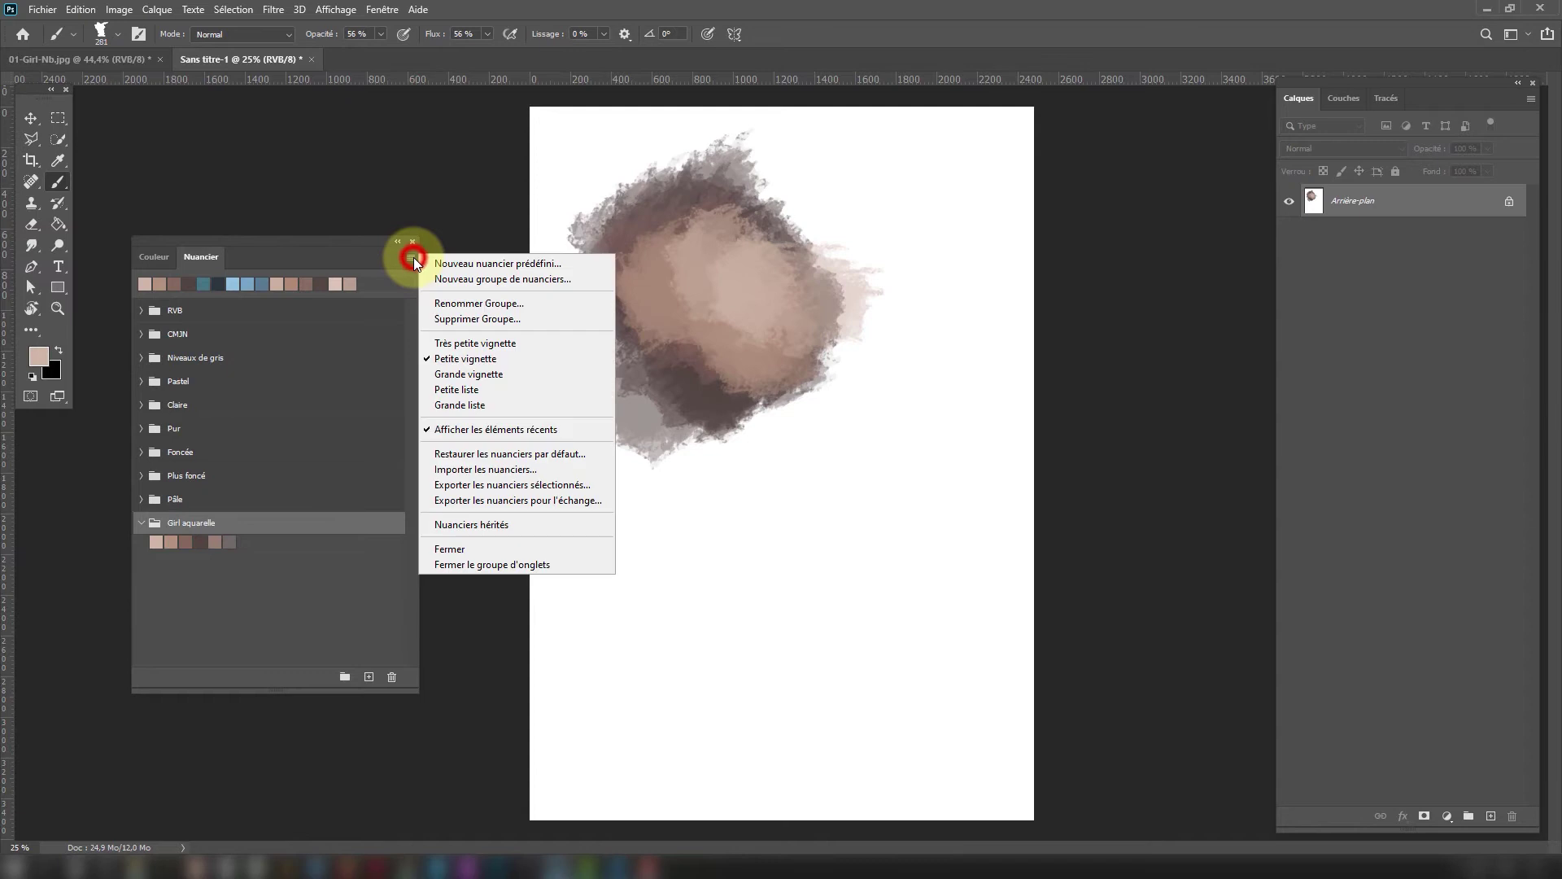
pyautogui.click(500, 485)
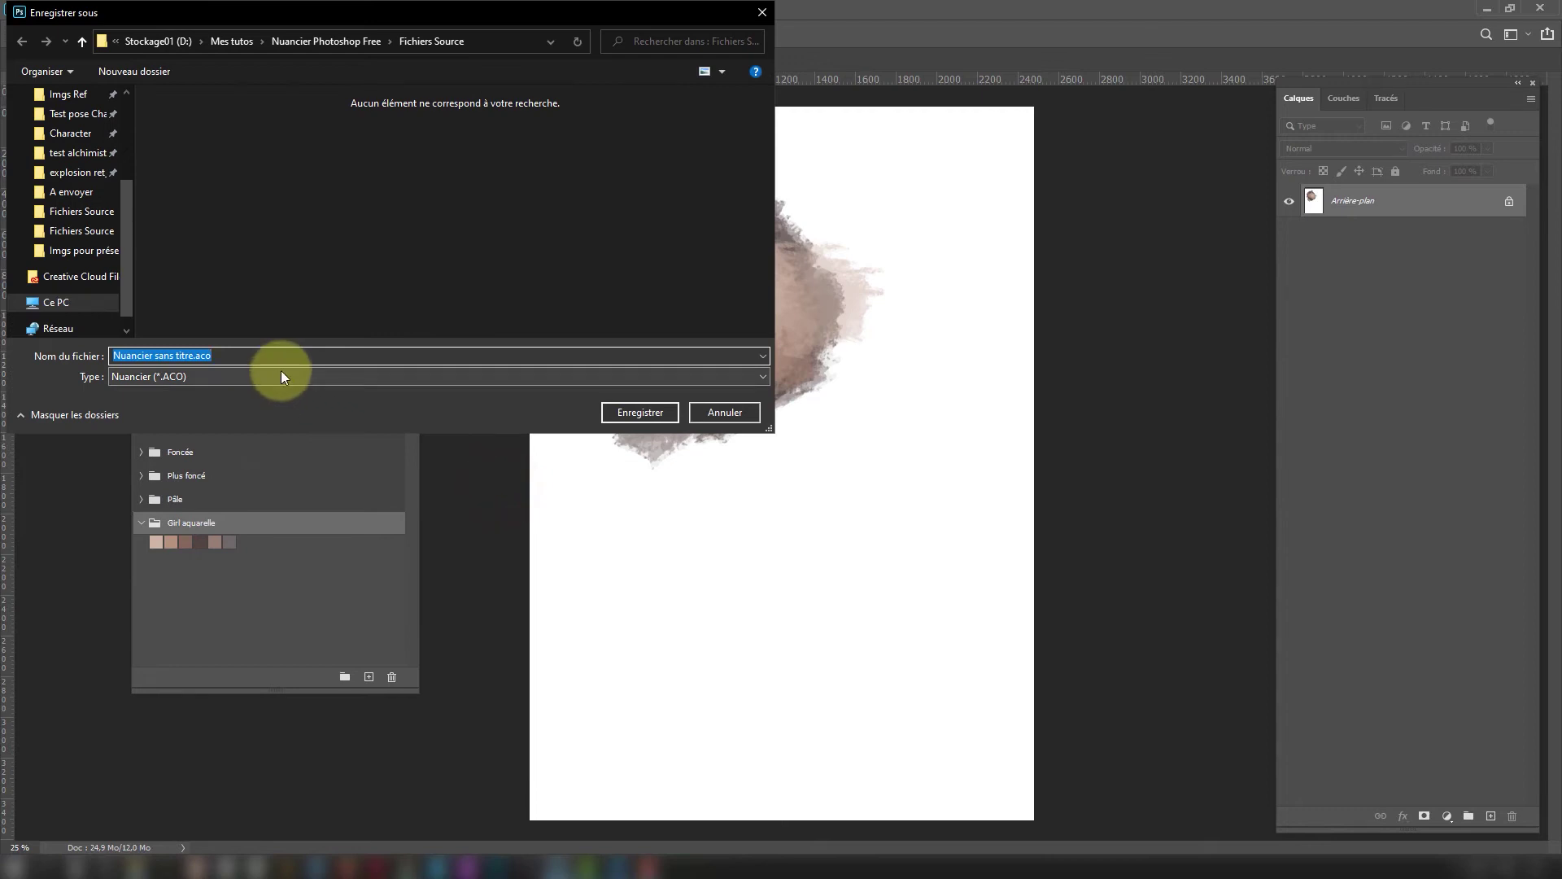
pyautogui.write('test aco')
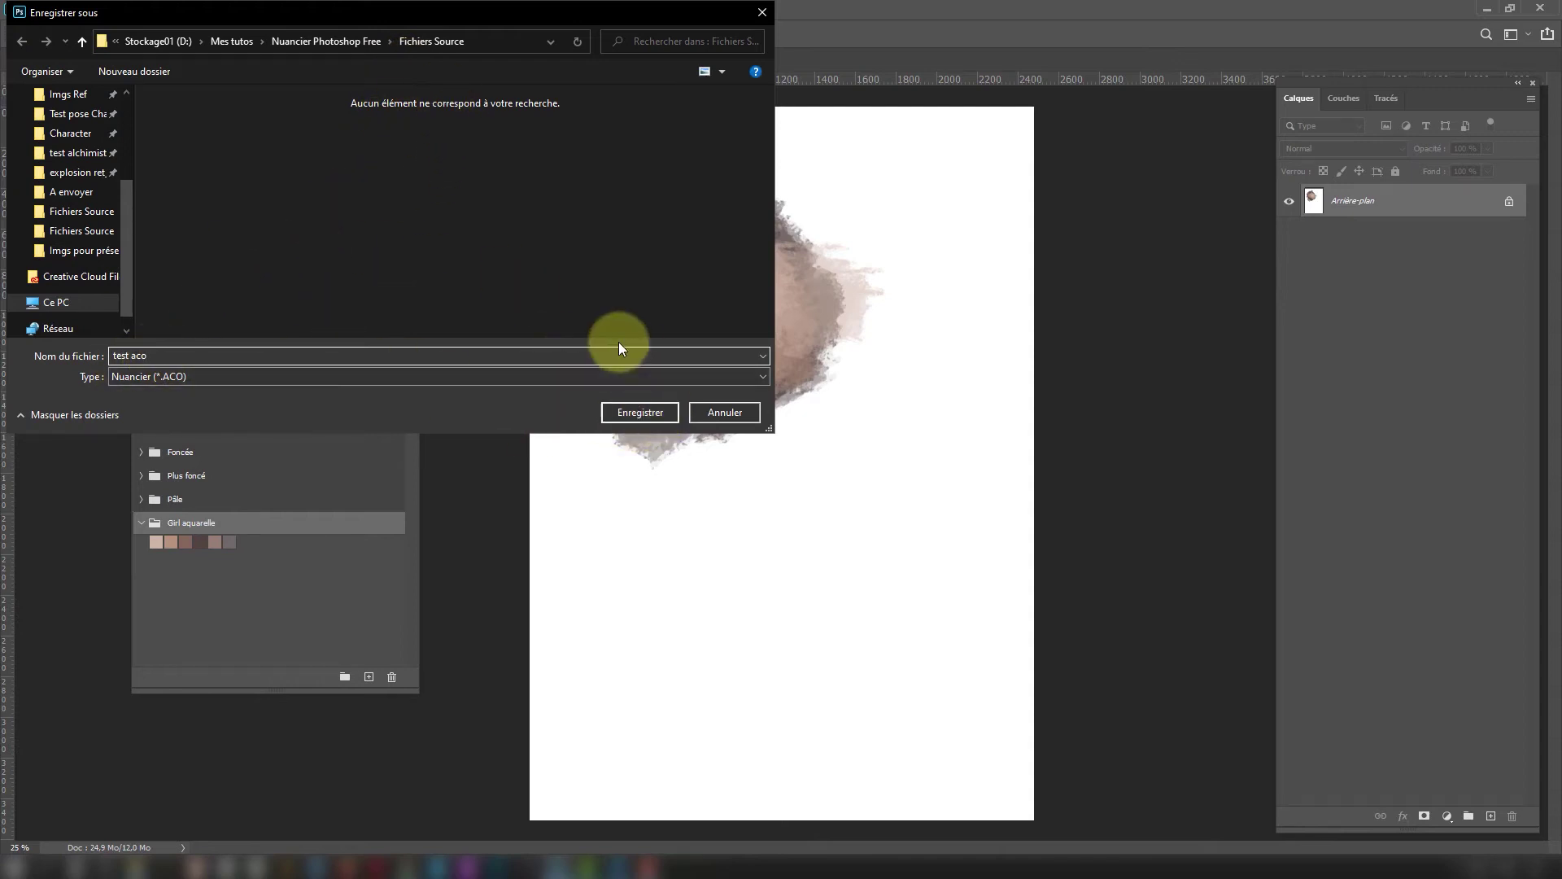
pyautogui.click(639, 413)
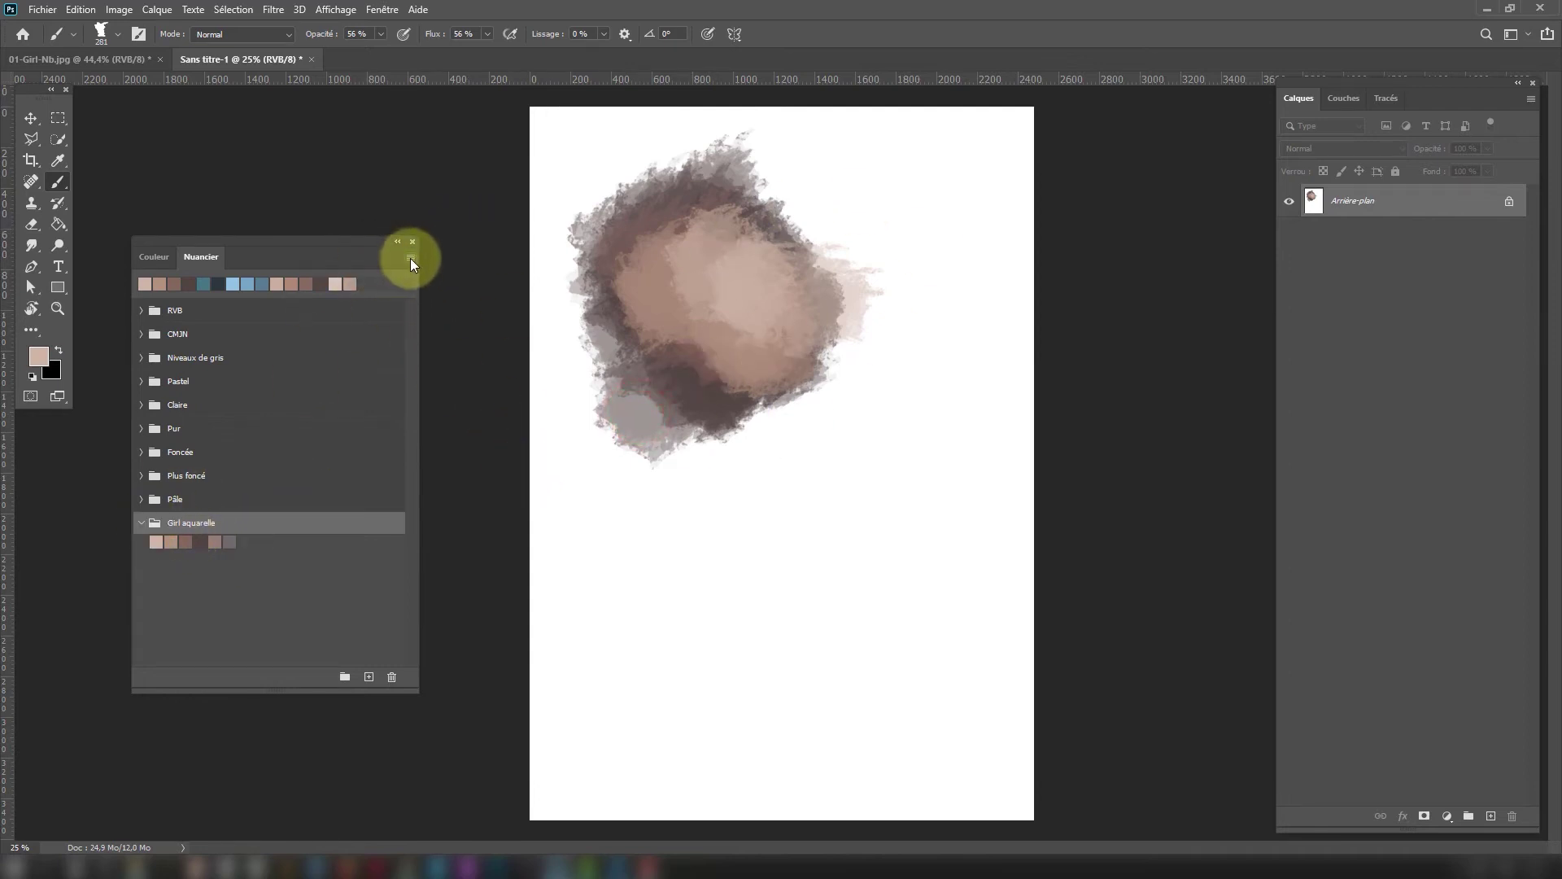
# Import the swatch file test aco.aco and expand its group and the nested Girl aquarelle group.
pyautogui.click(410, 259)
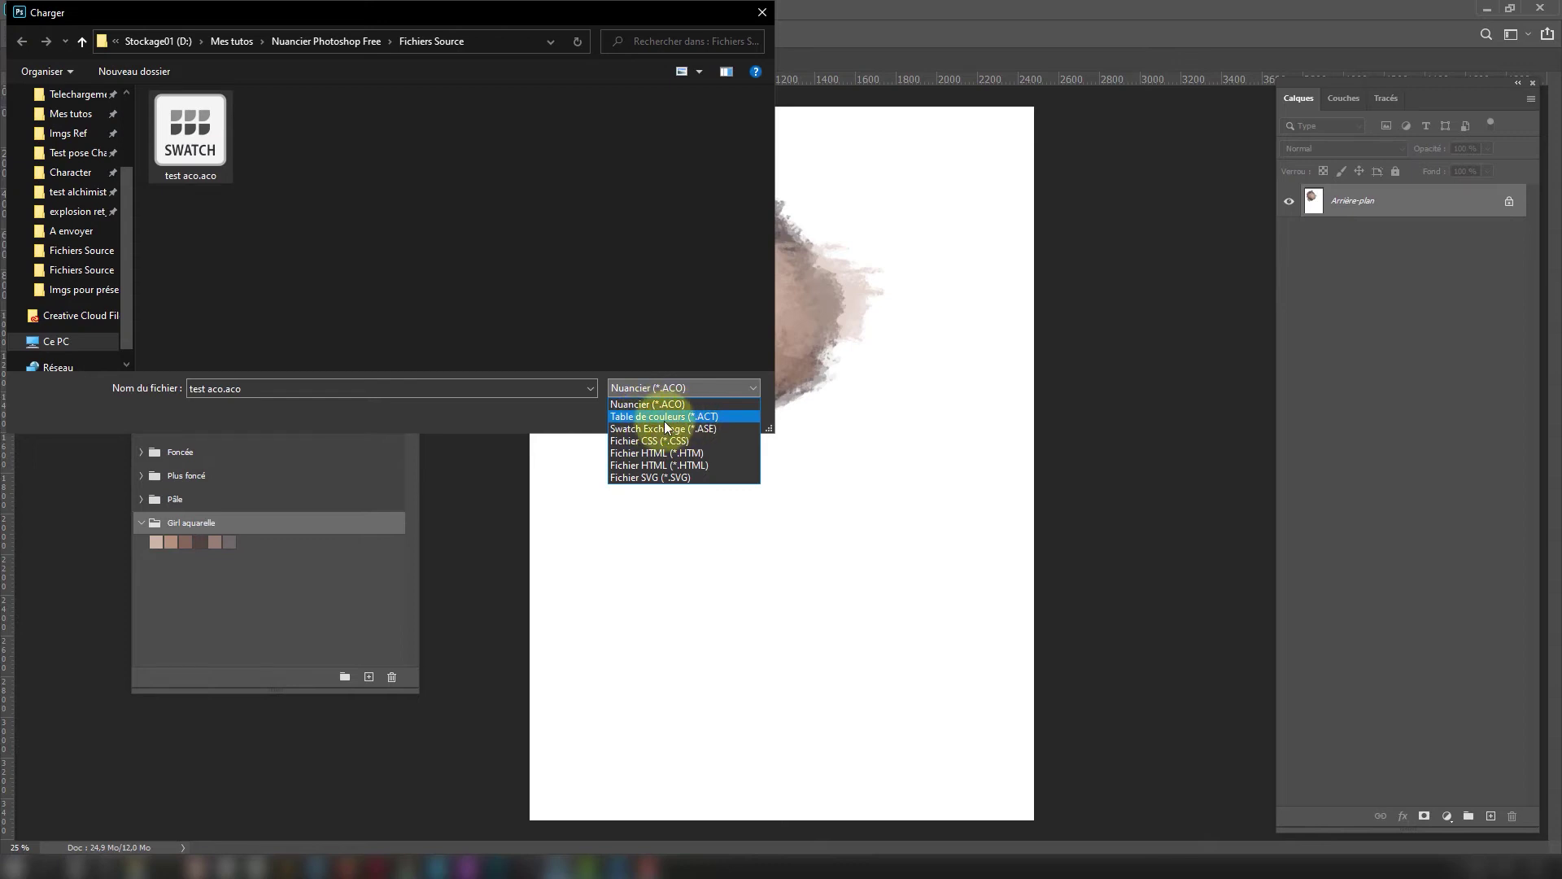
pyautogui.click(647, 405)
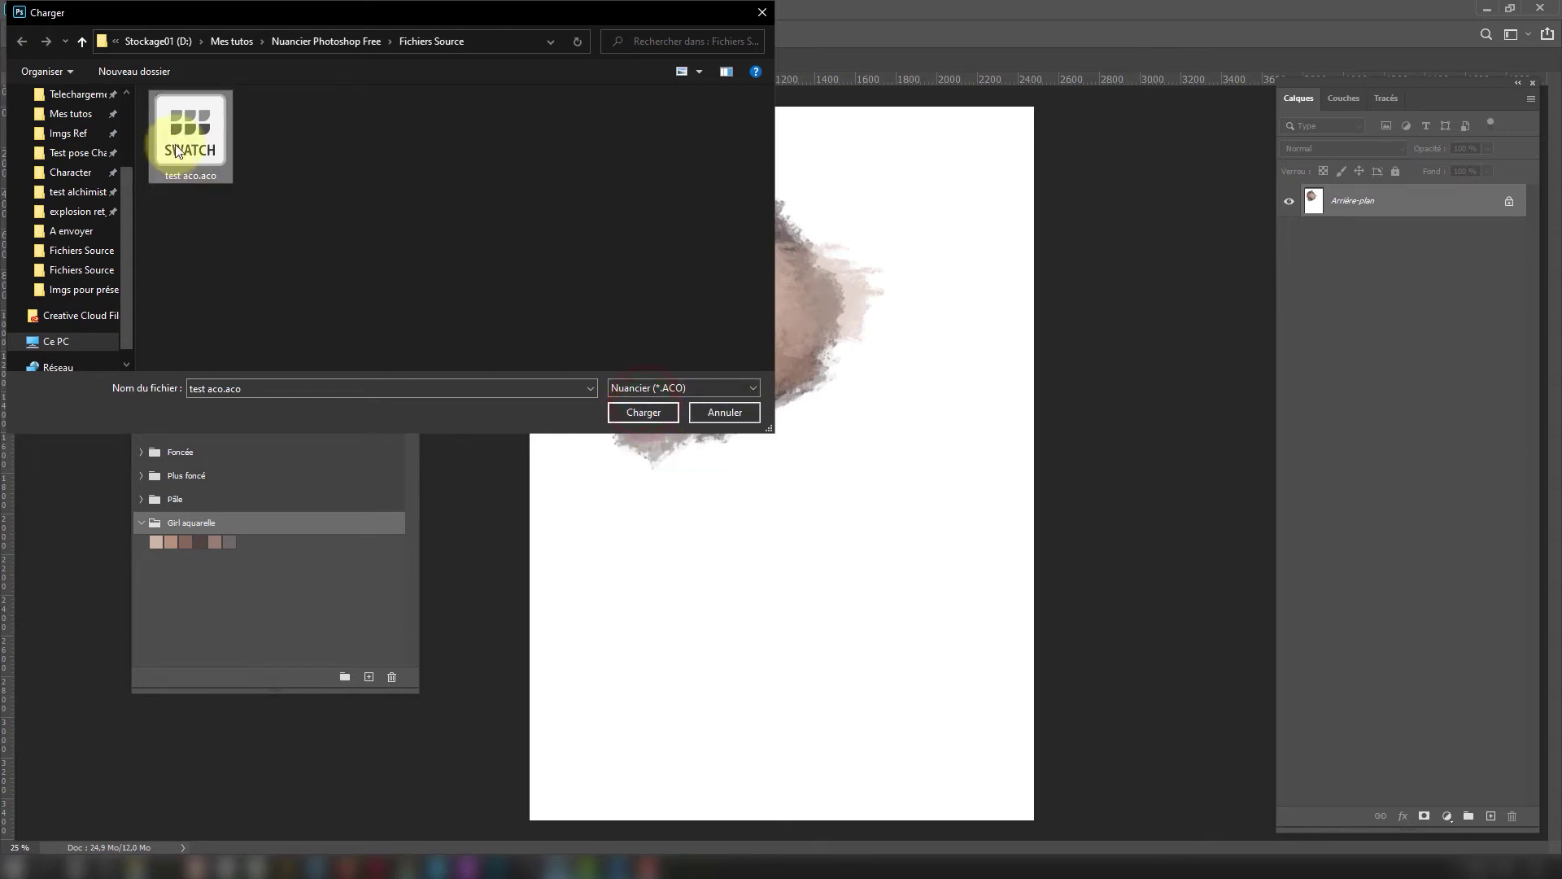
pyautogui.click(647, 410)
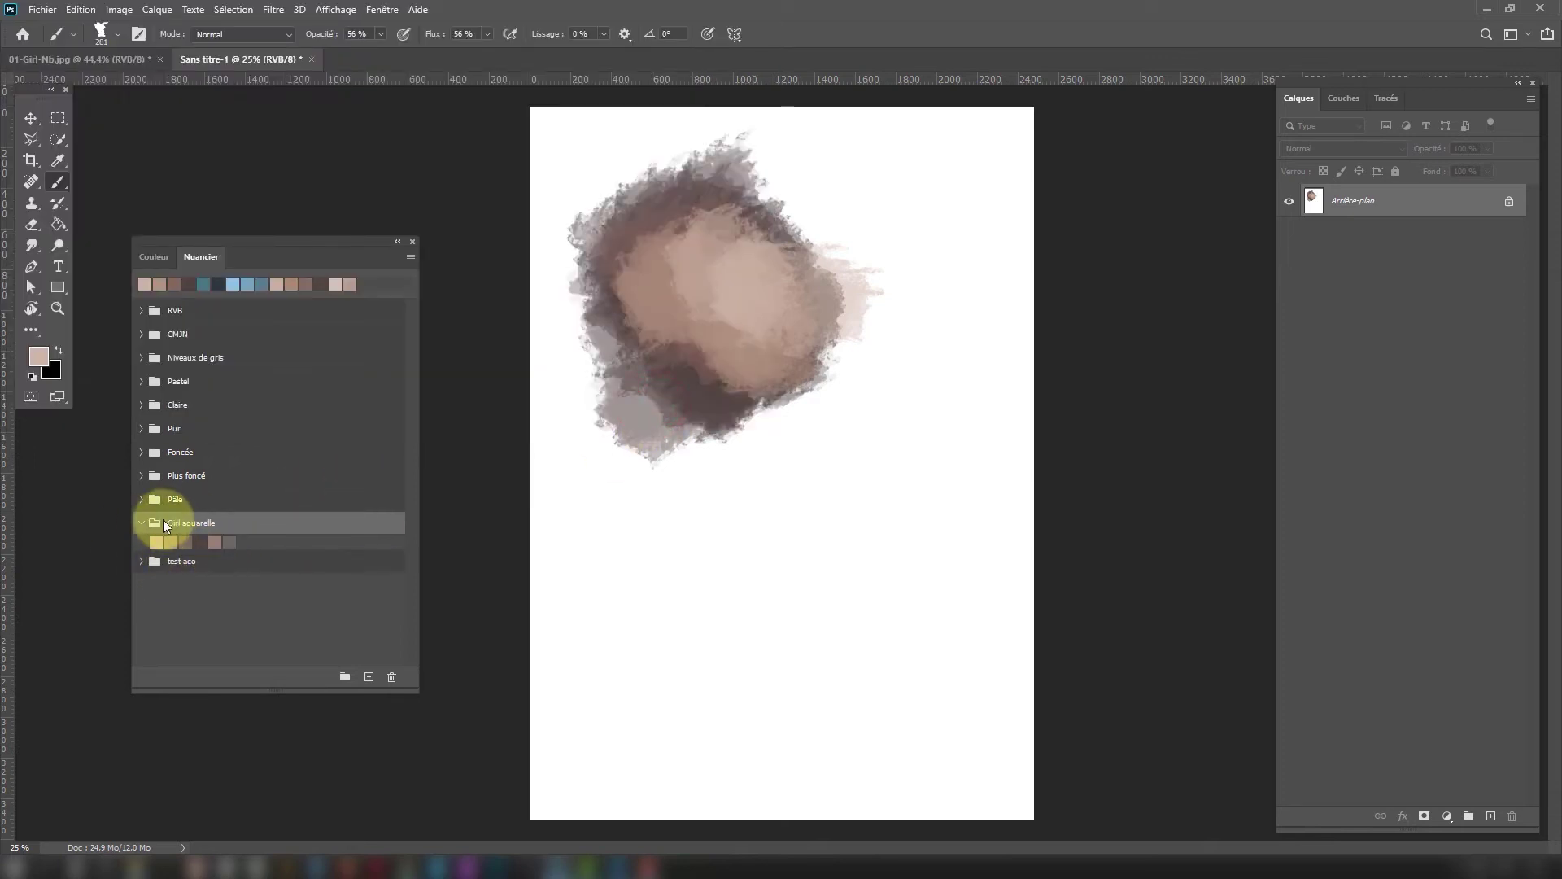
pyautogui.click(142, 560)
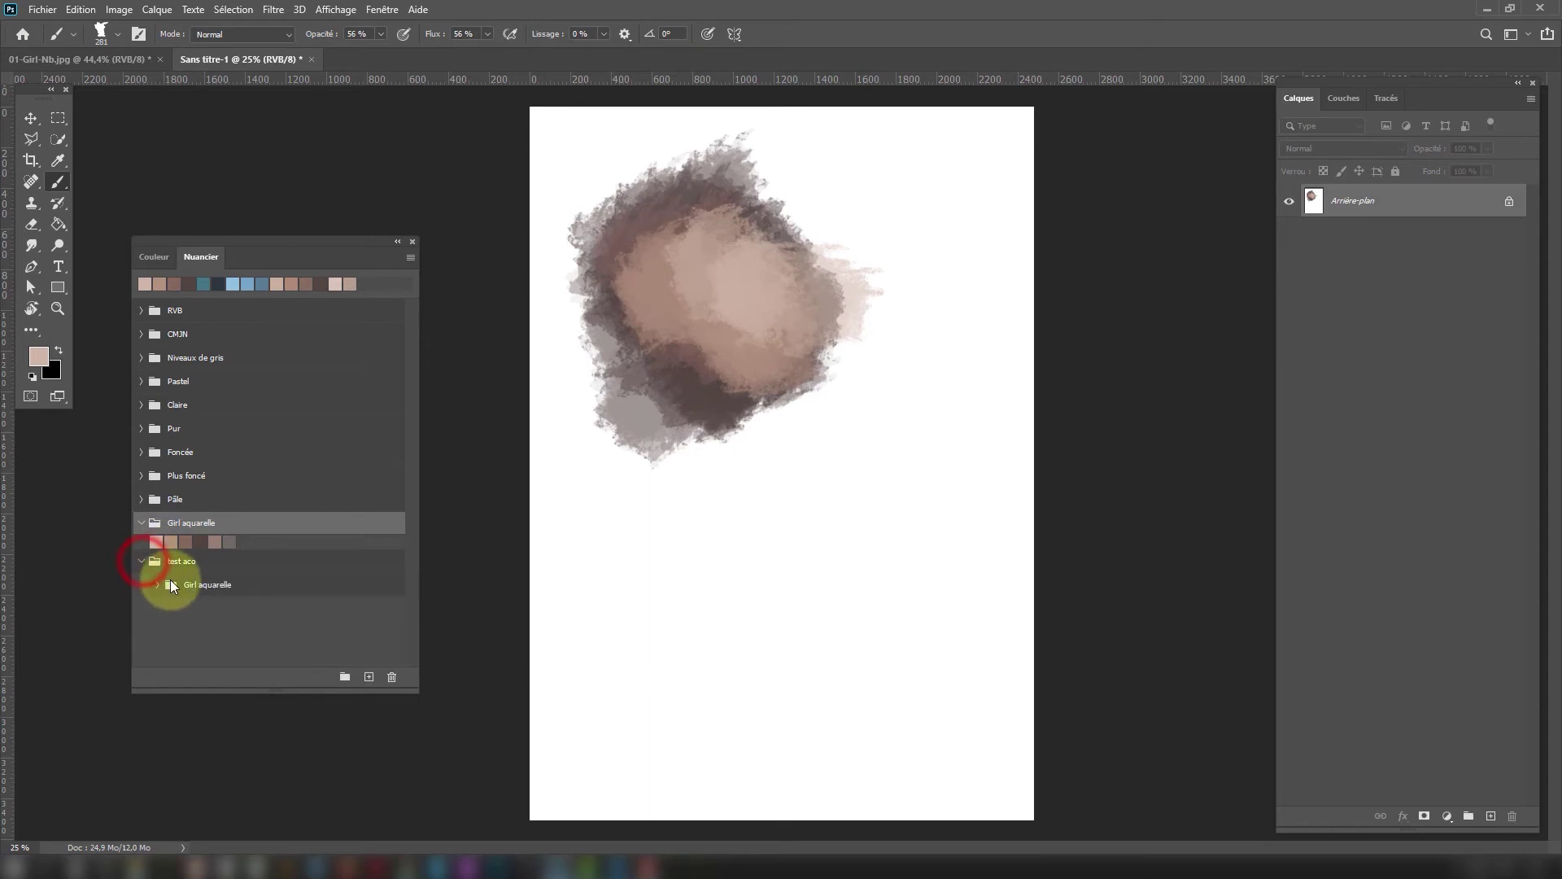
pyautogui.click(159, 586)
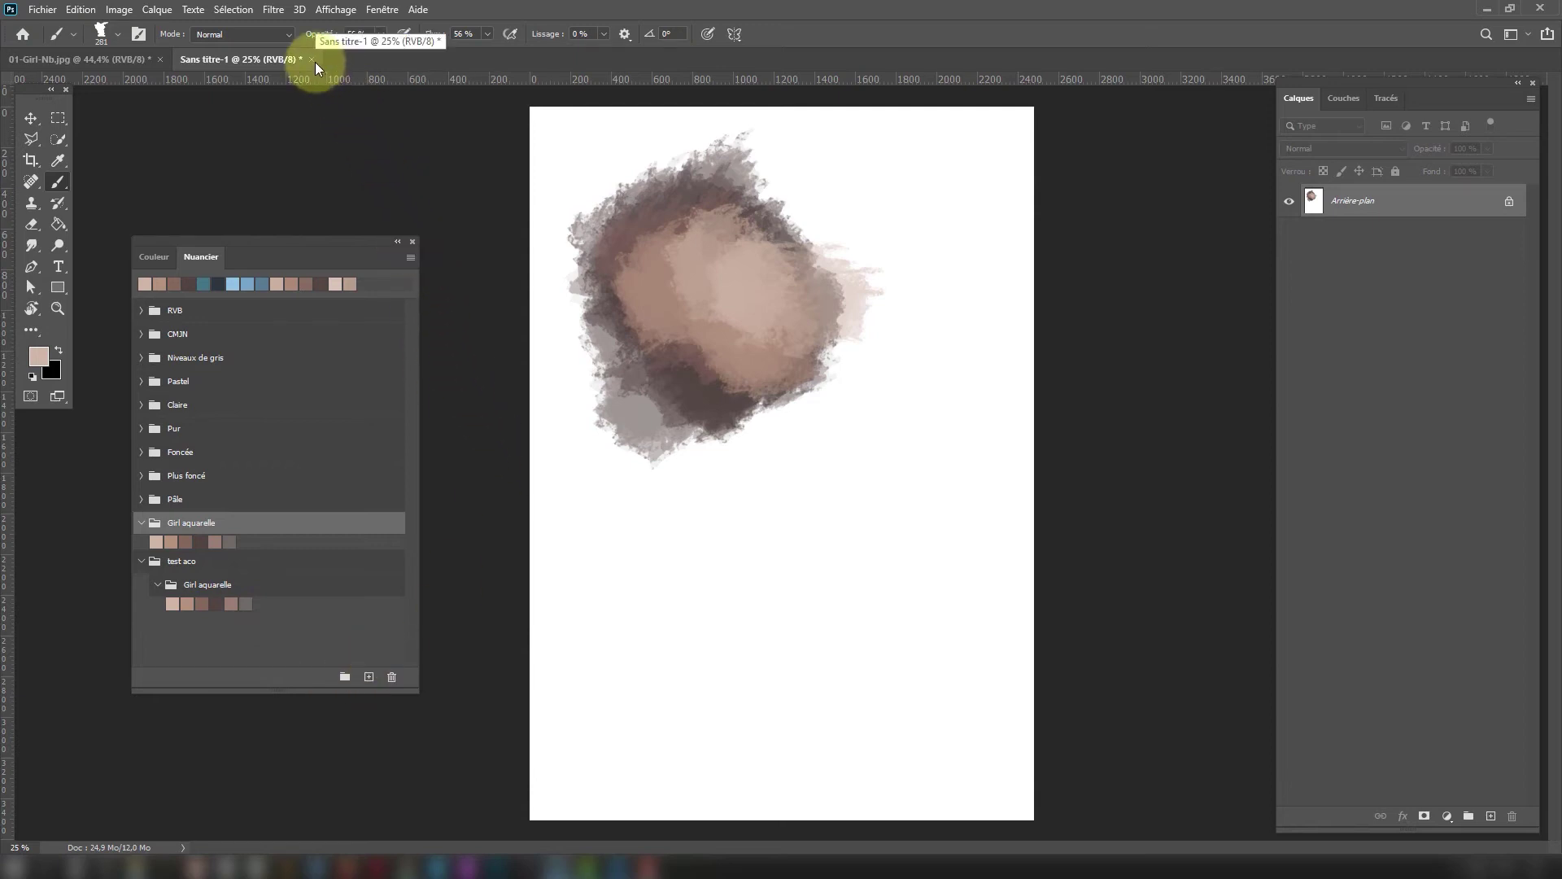
# Return to 01-Girl-Nb.jpg and open the Plarium character concept JPG from the Fichiers Source folder.
pyautogui.click(130, 62)
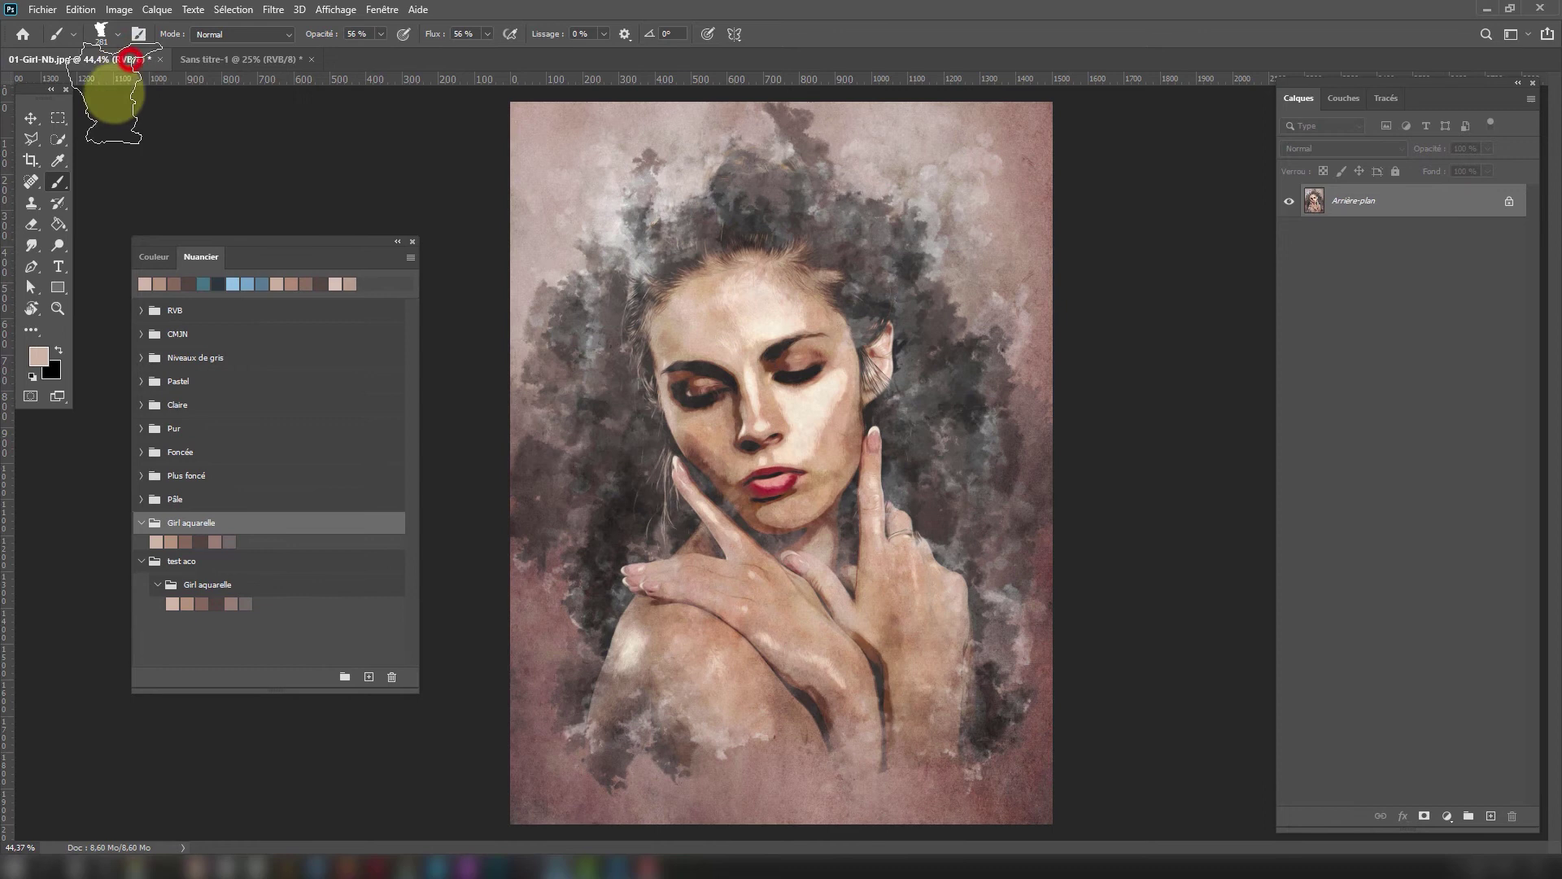
pyautogui.click(42, 9)
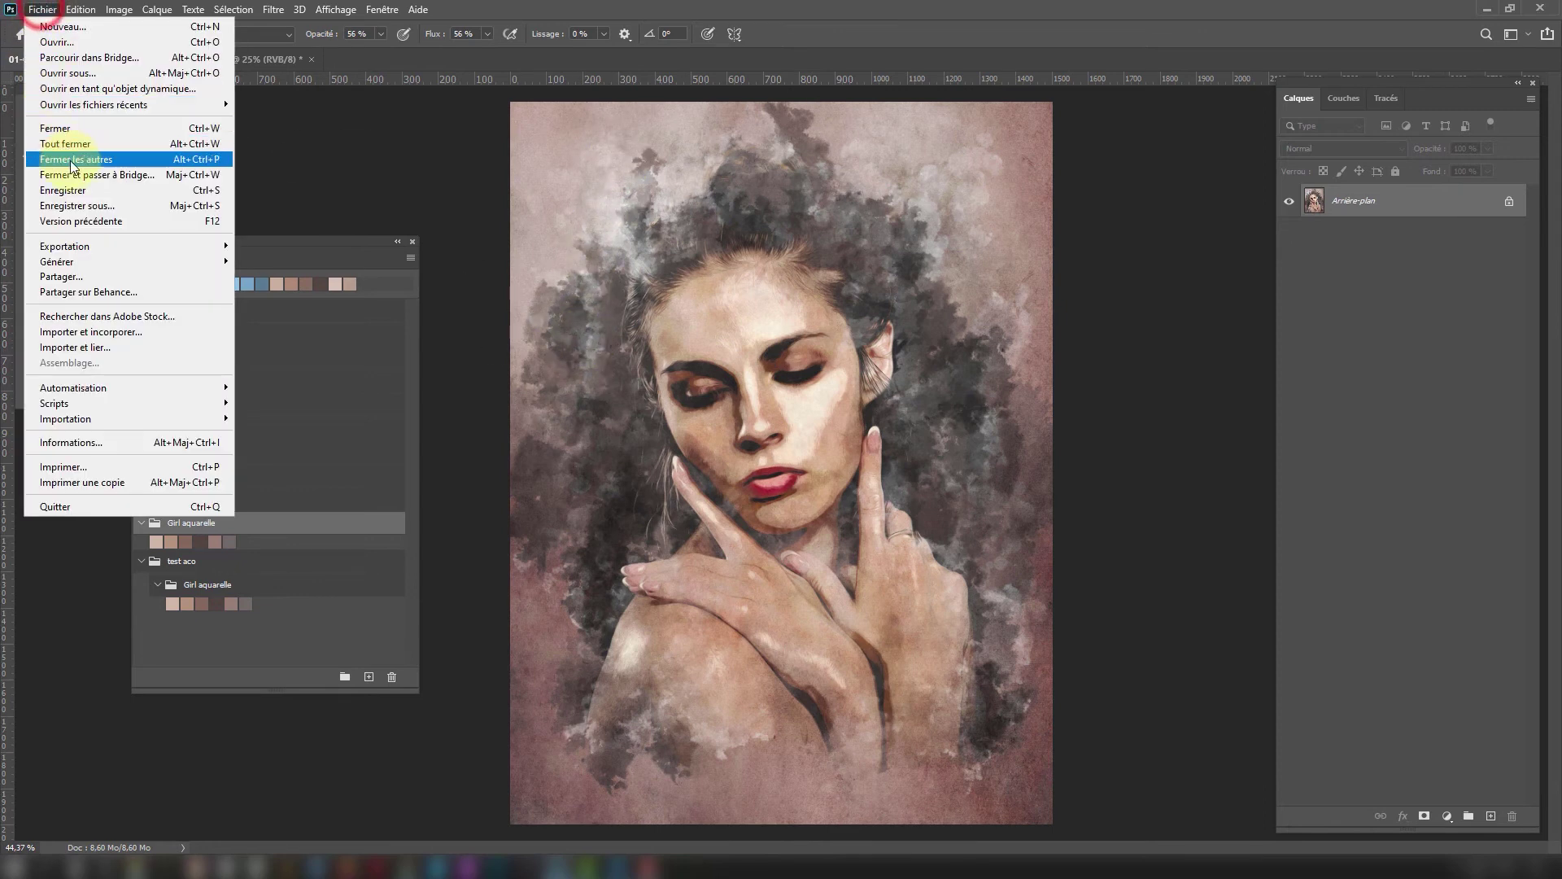
pyautogui.click(66, 41)
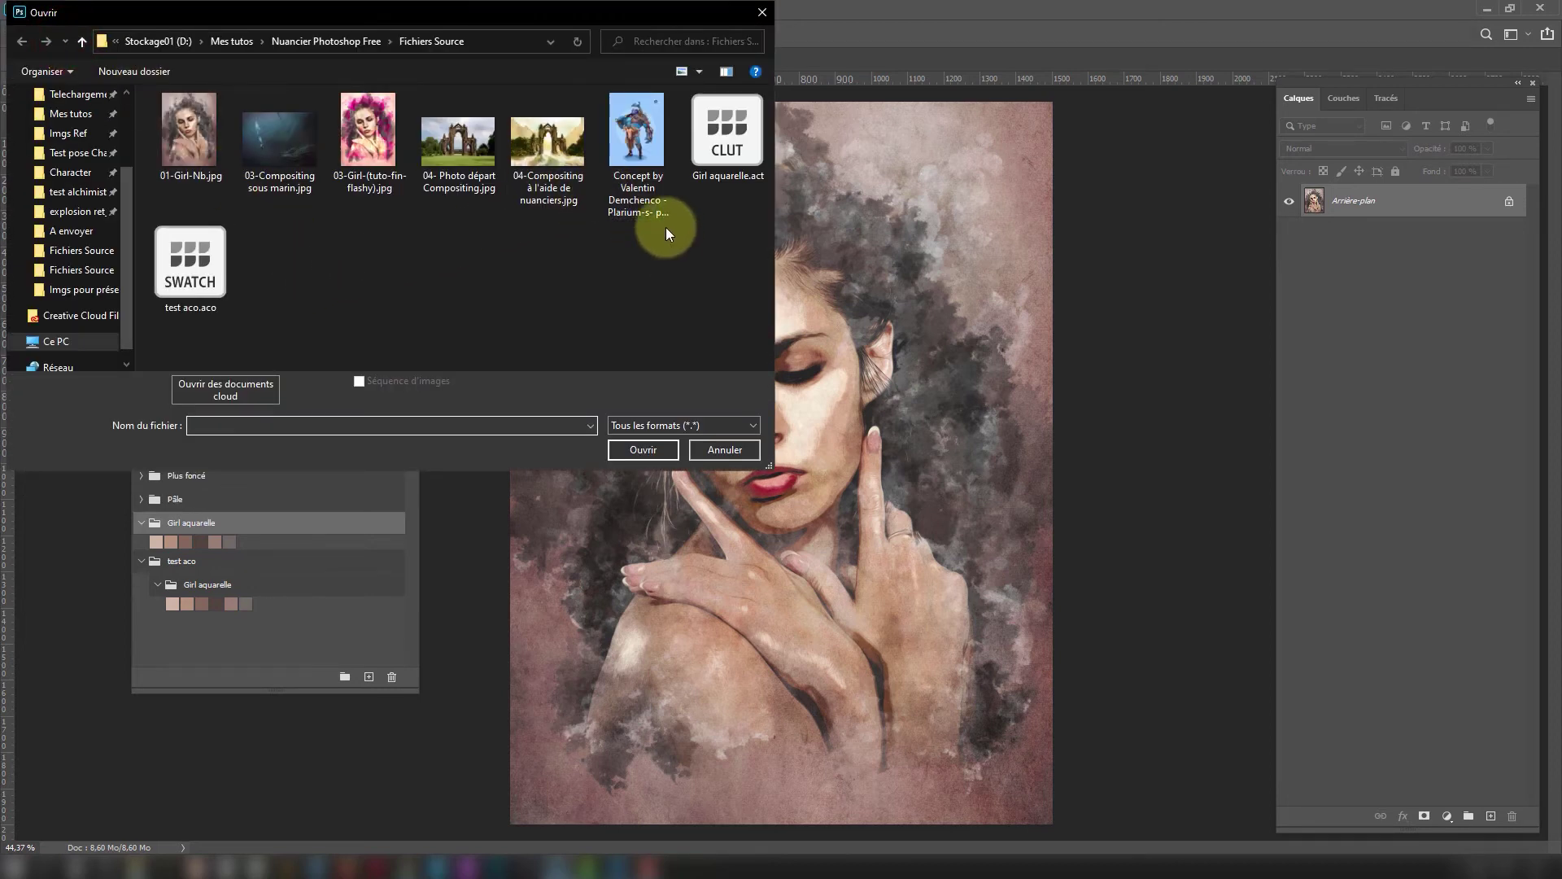
pyautogui.click(643, 144)
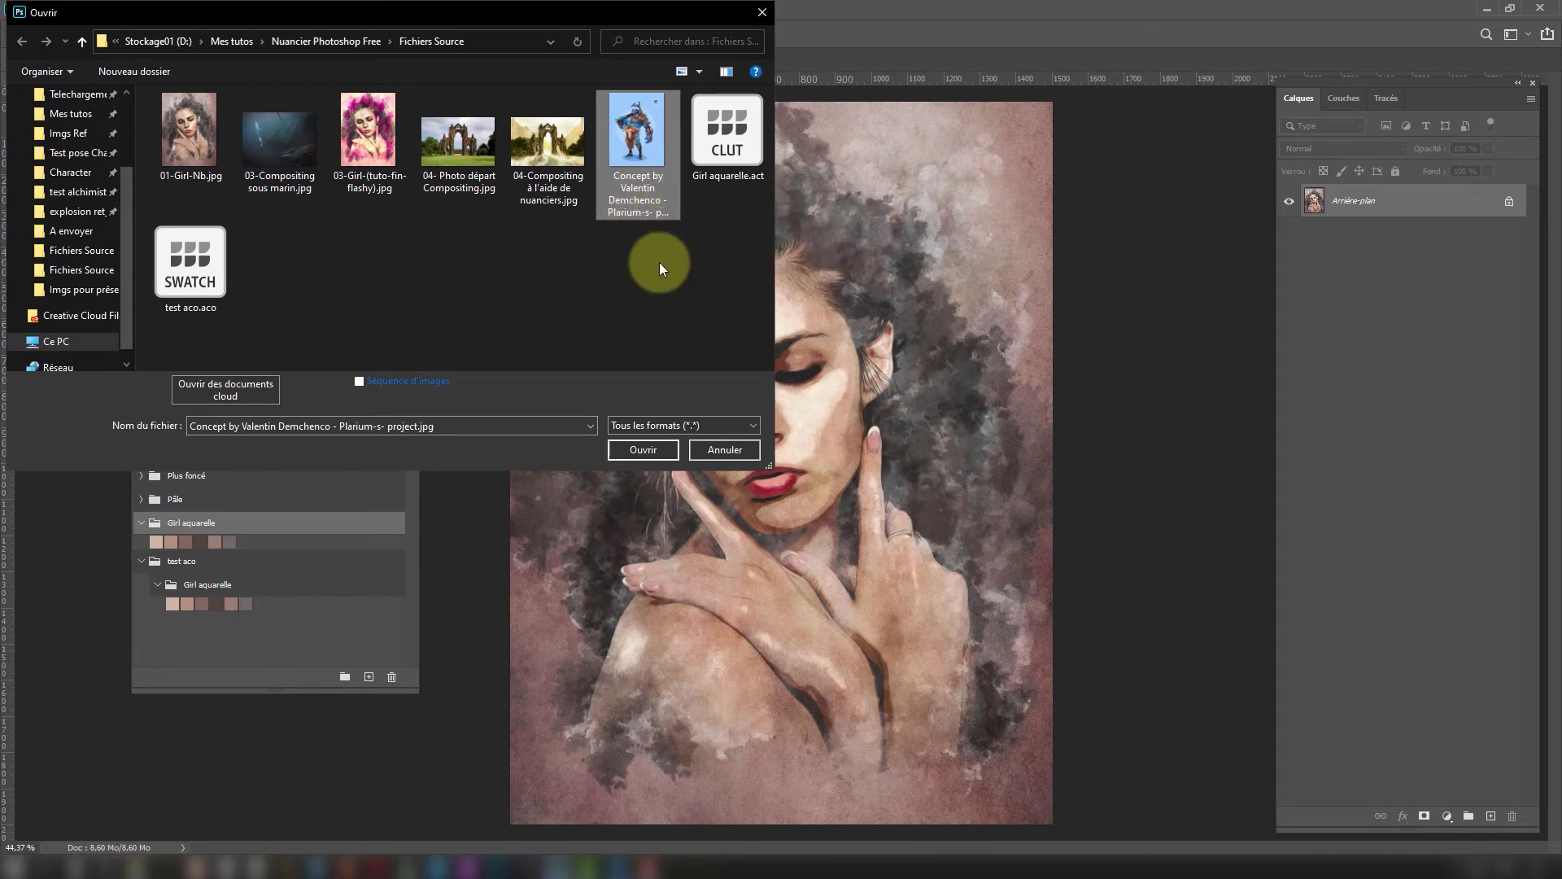
pyautogui.click(643, 450)
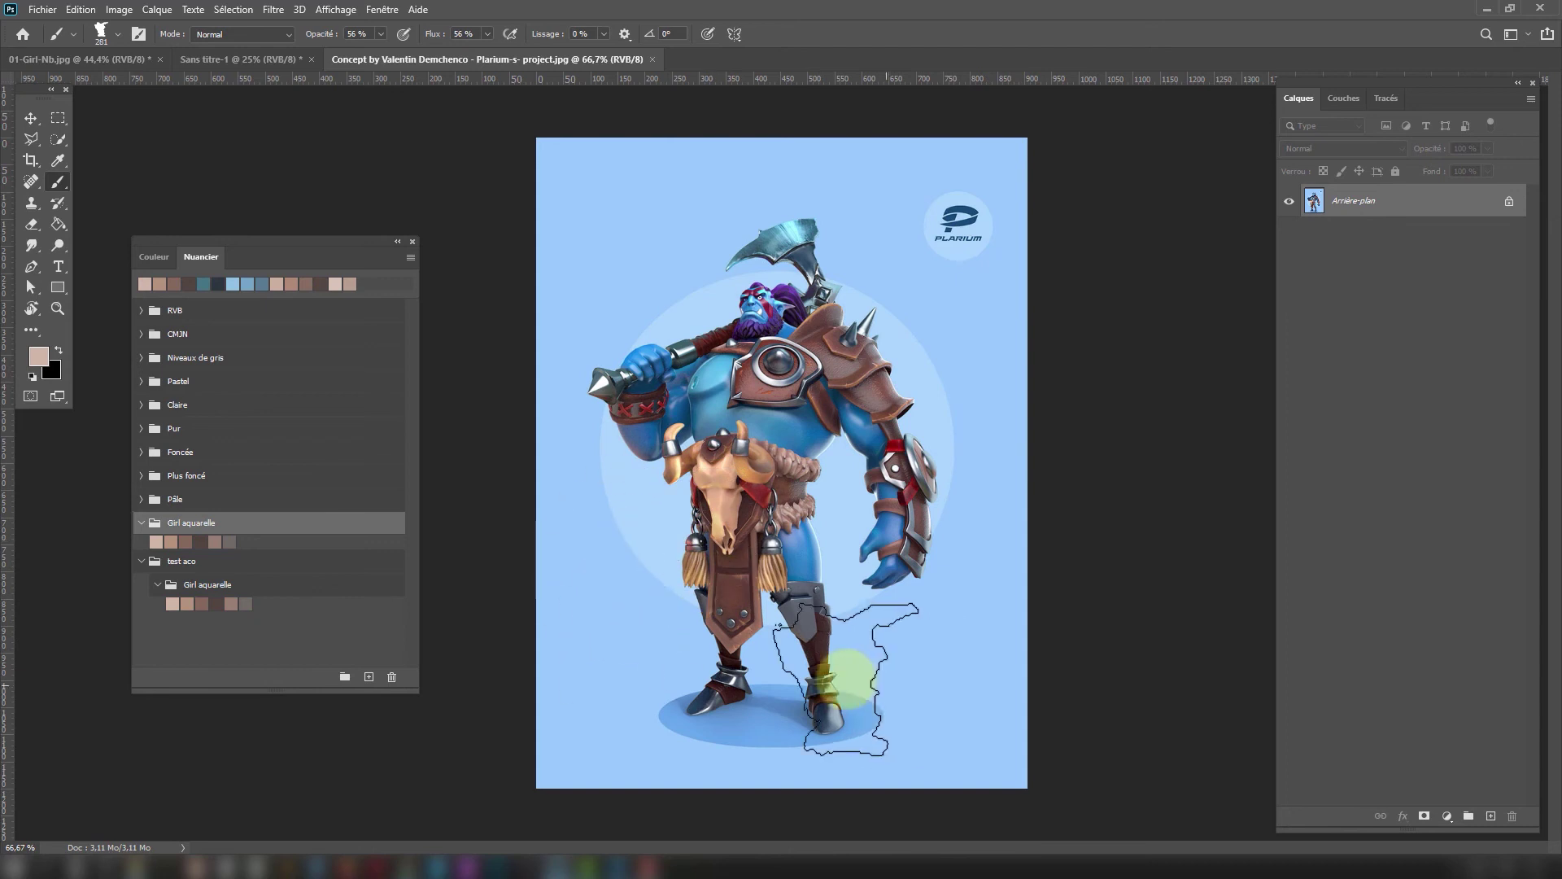
# Open Save for Web for the Plarium character concept and raise the GIF colour count to 8, then to 16.
pyautogui.click(41, 10)
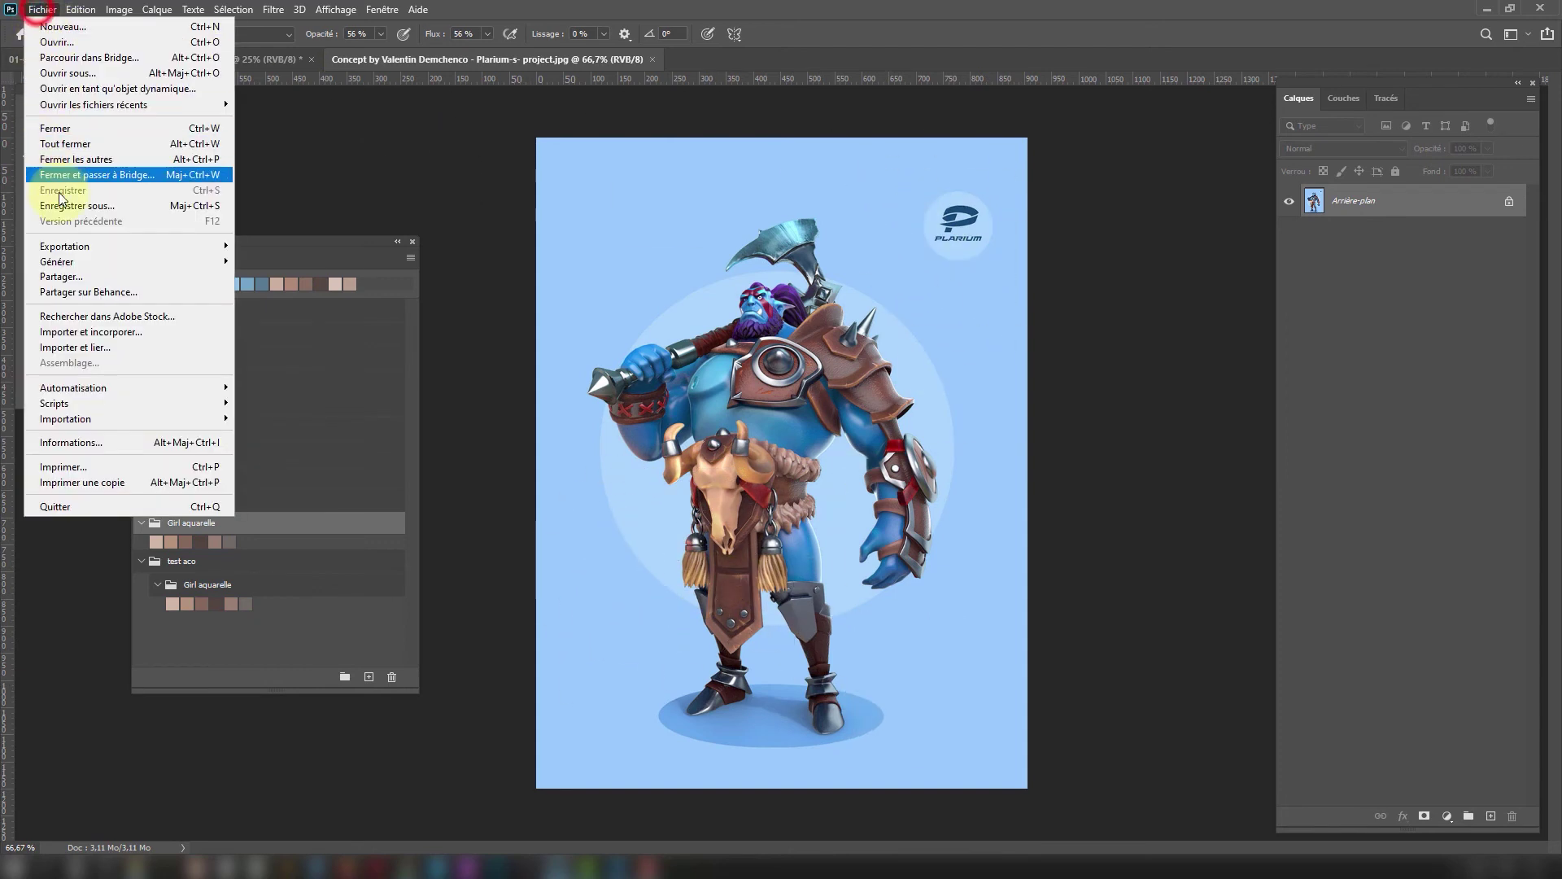
pyautogui.moveTo(143, 250)
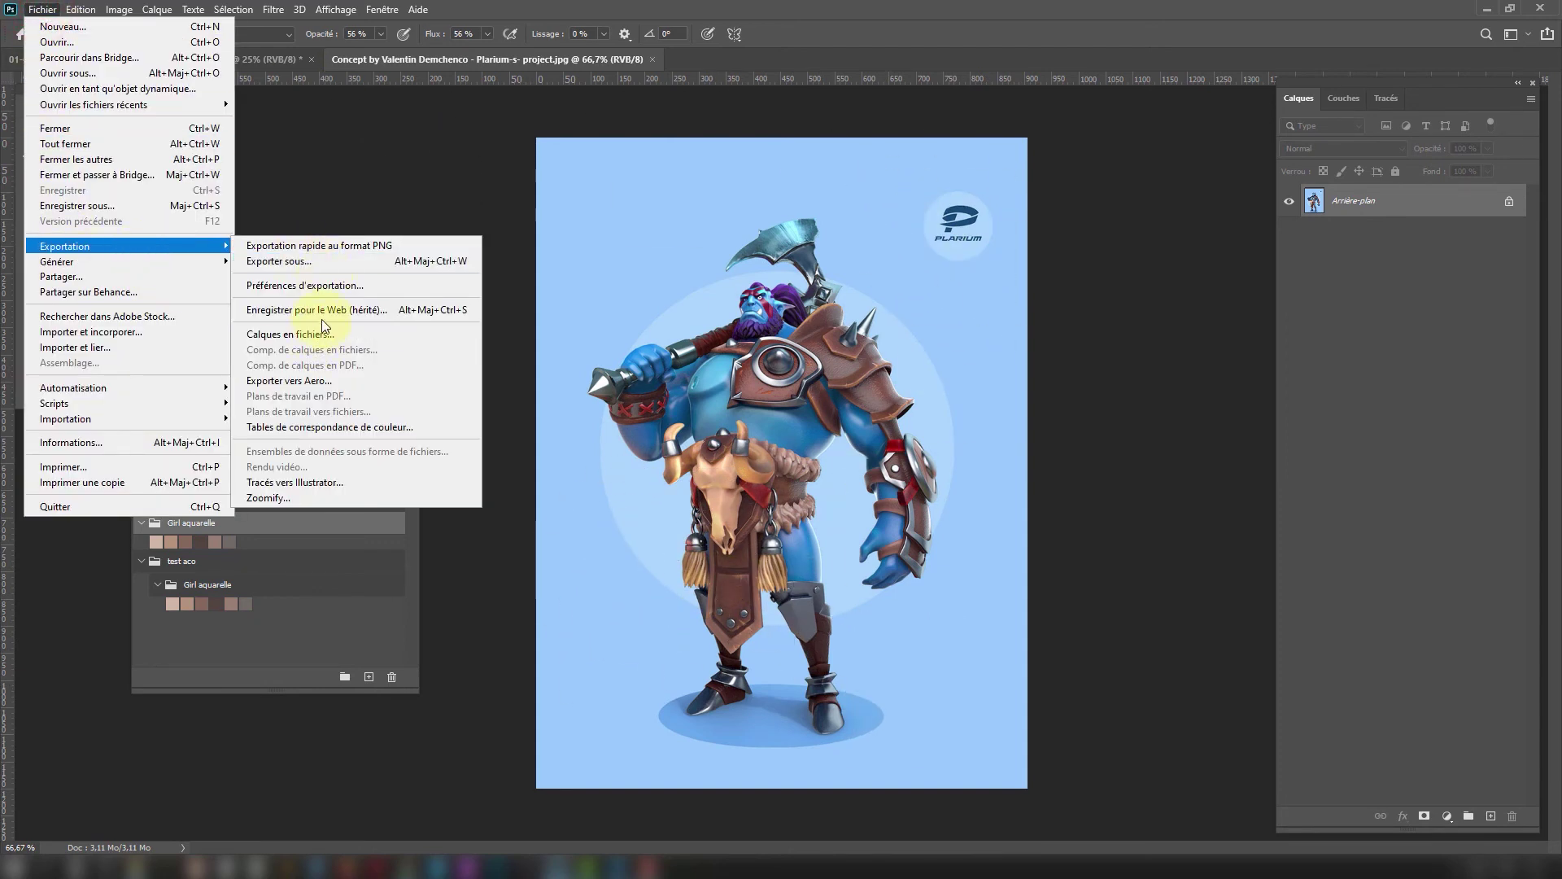
pyautogui.click(326, 311)
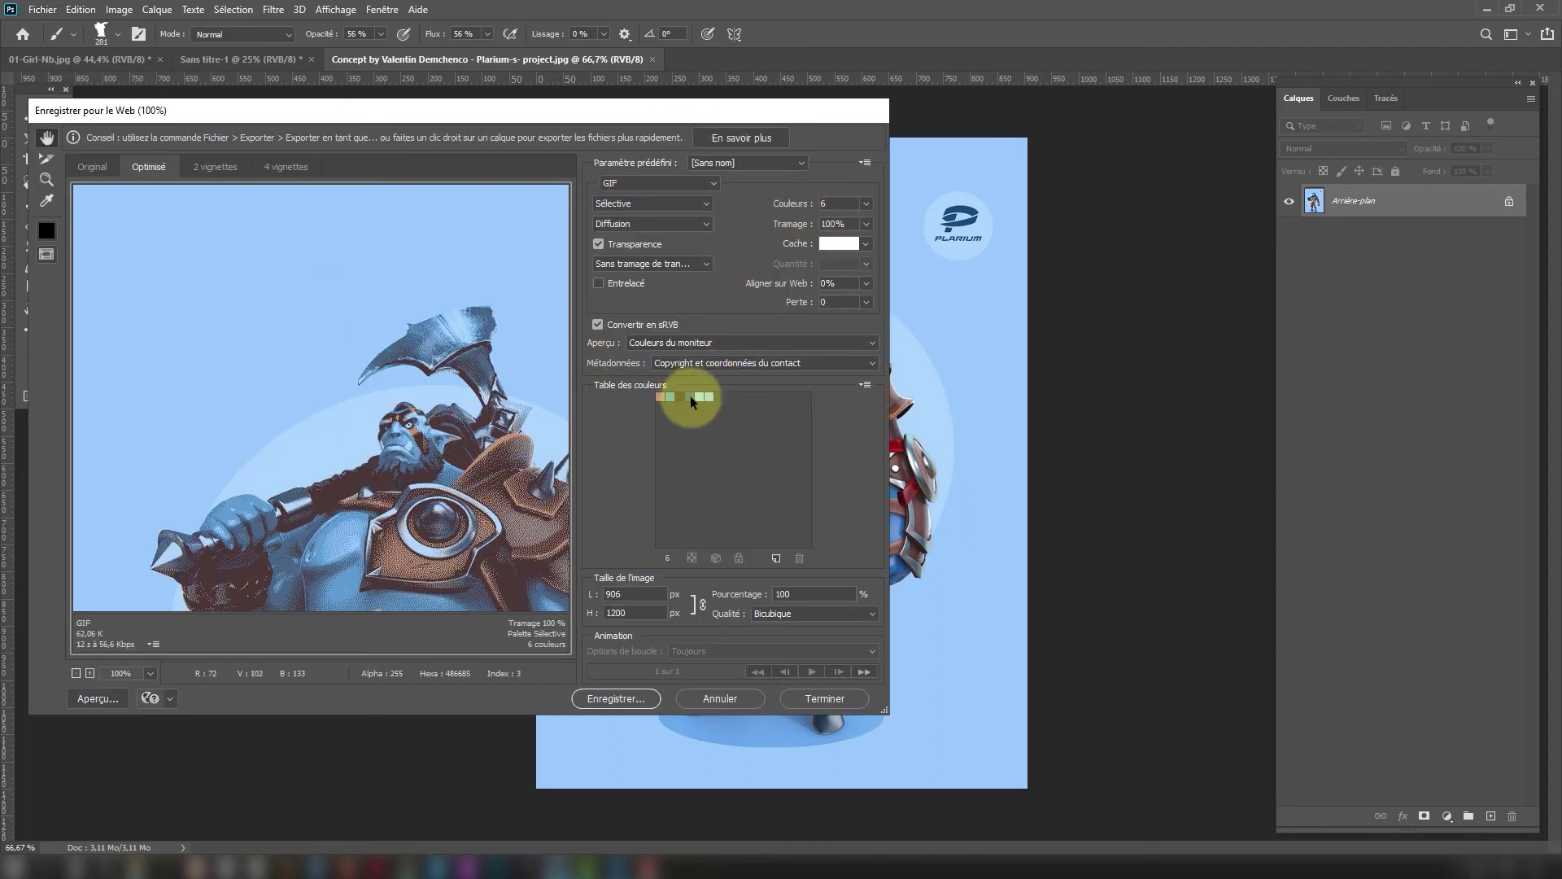
pyautogui.click(867, 207)
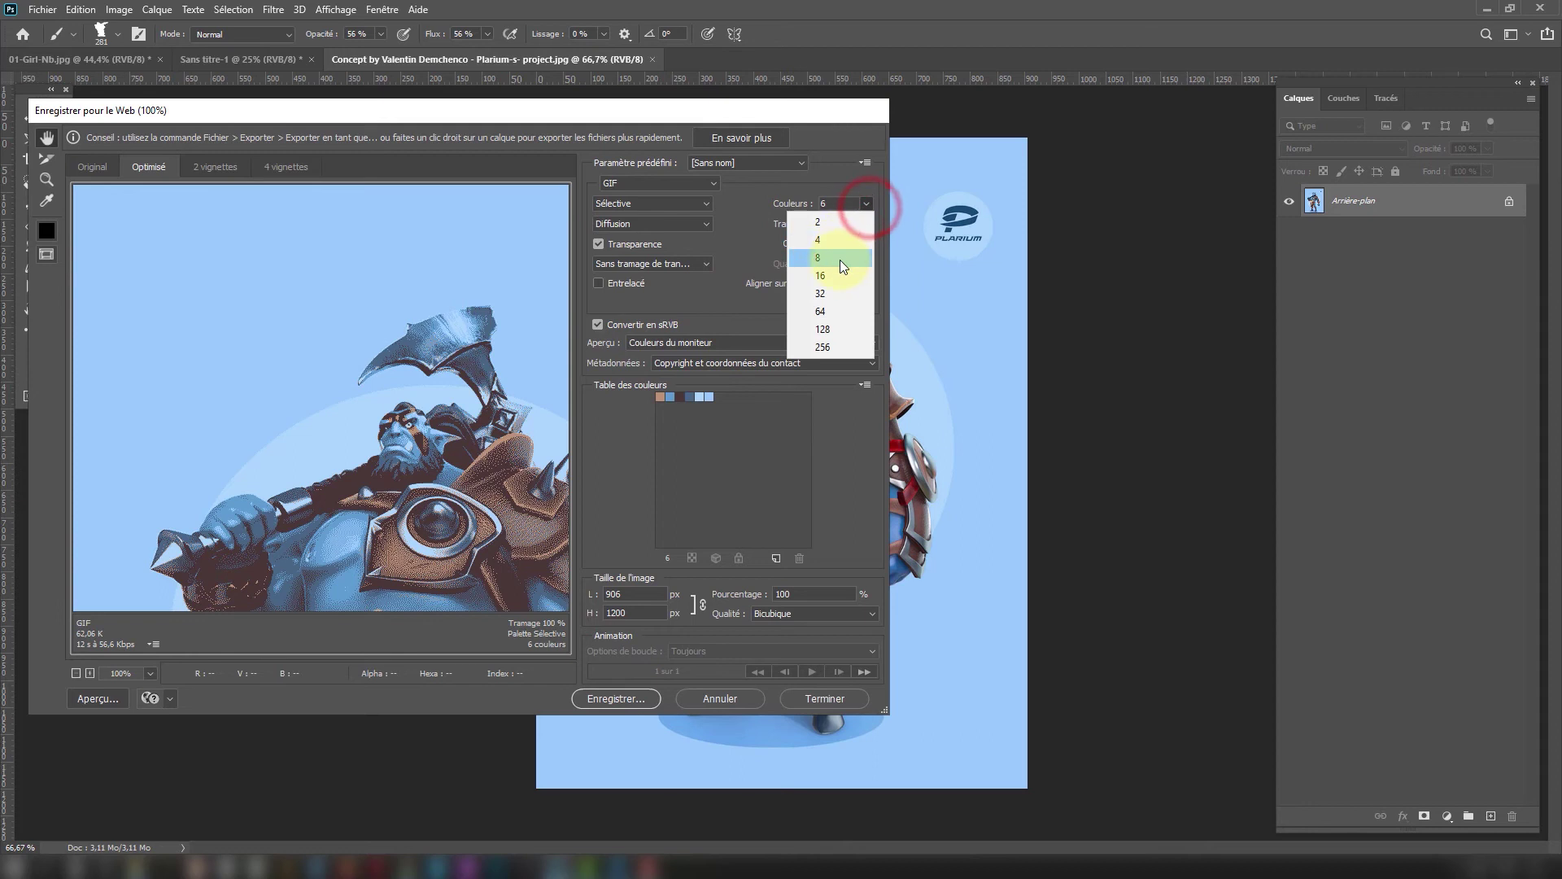
pyautogui.click(840, 260)
pyautogui.click(868, 205)
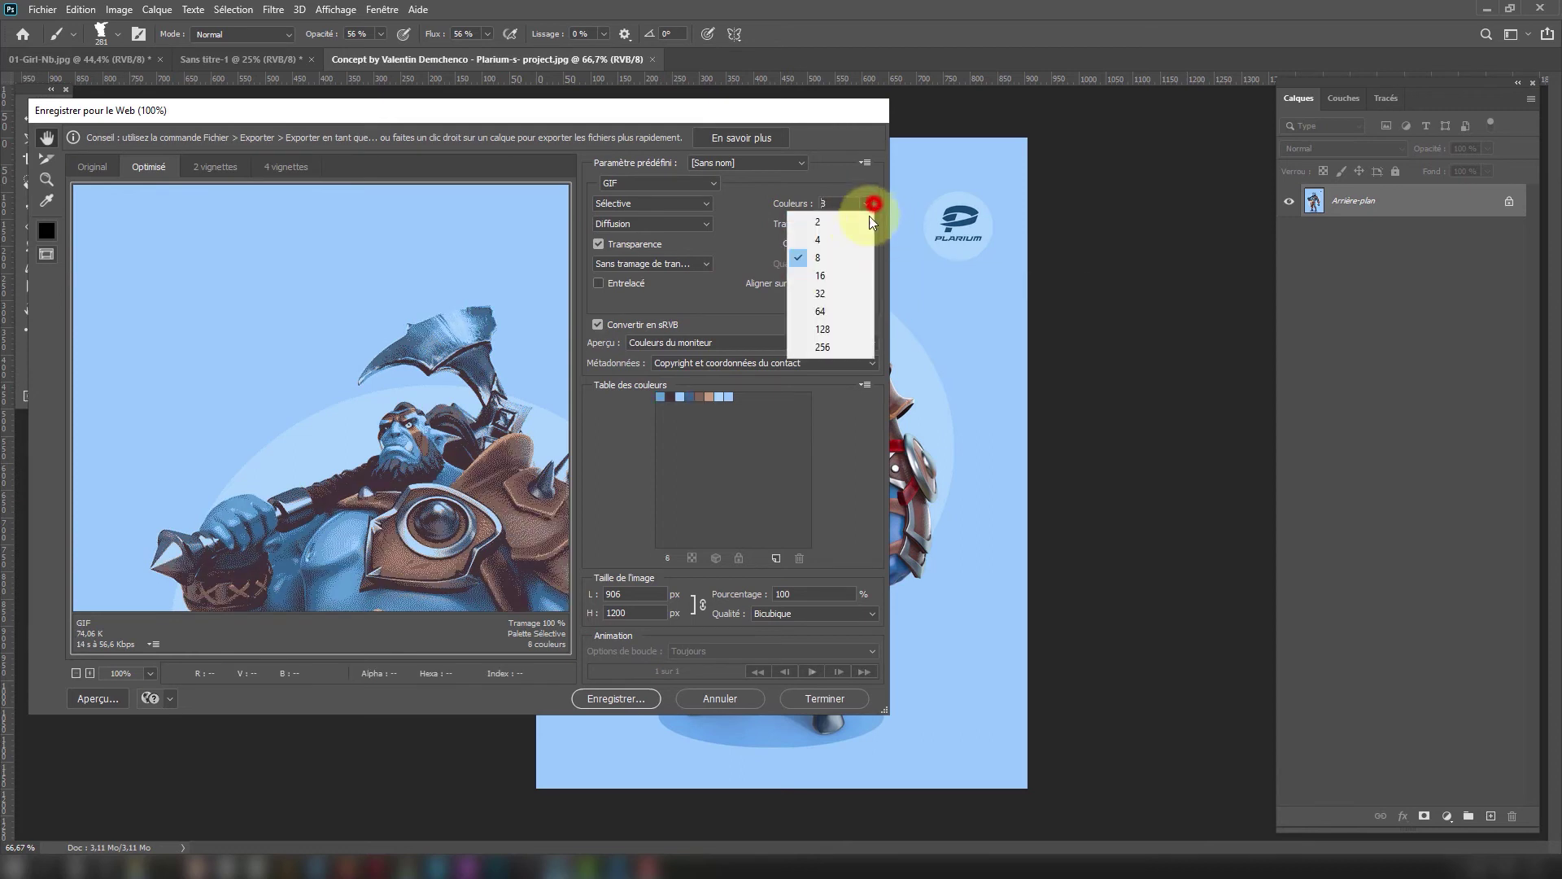
pyautogui.click(848, 272)
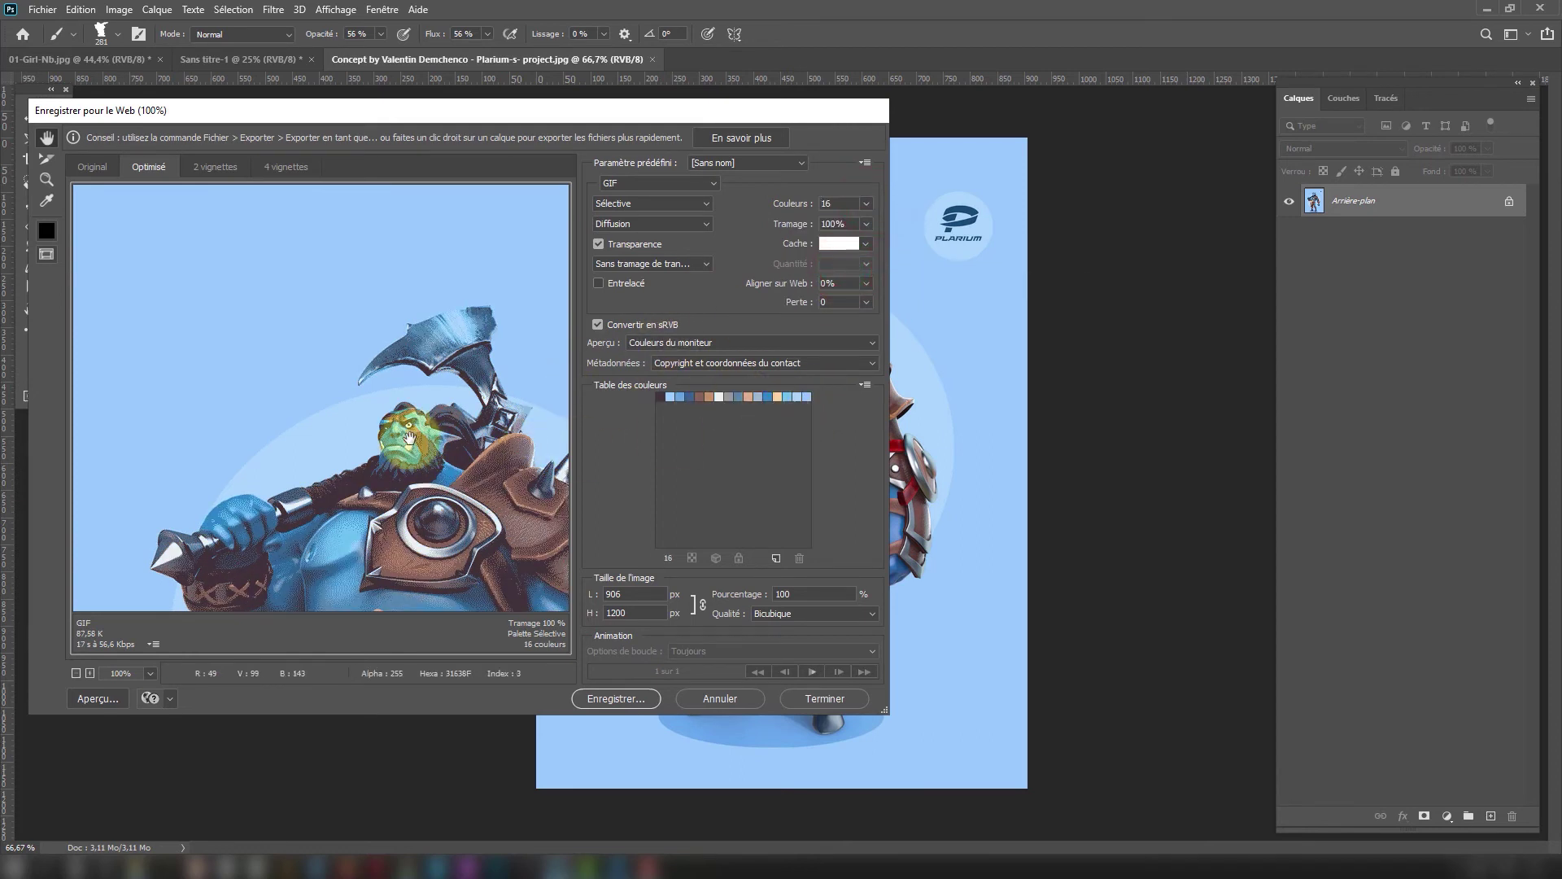
# Raise the GIF colour count to 32 and then to 64, keeping the image visible for comparison.
pyautogui.moveTo(511, 117); pyautogui.dragTo(243, 118)
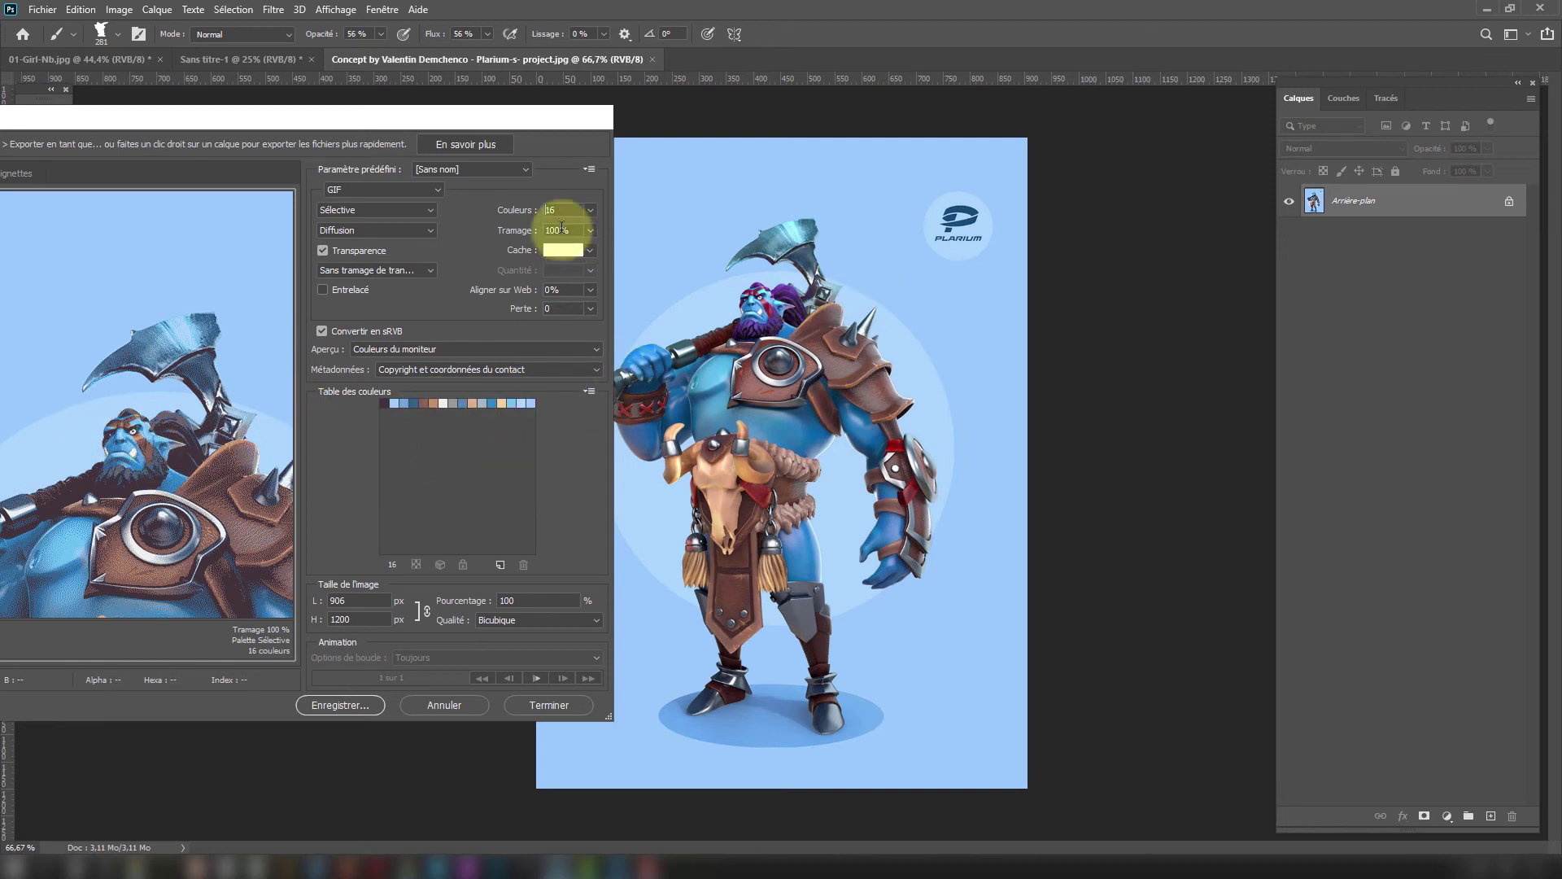
pyautogui.click(590, 210)
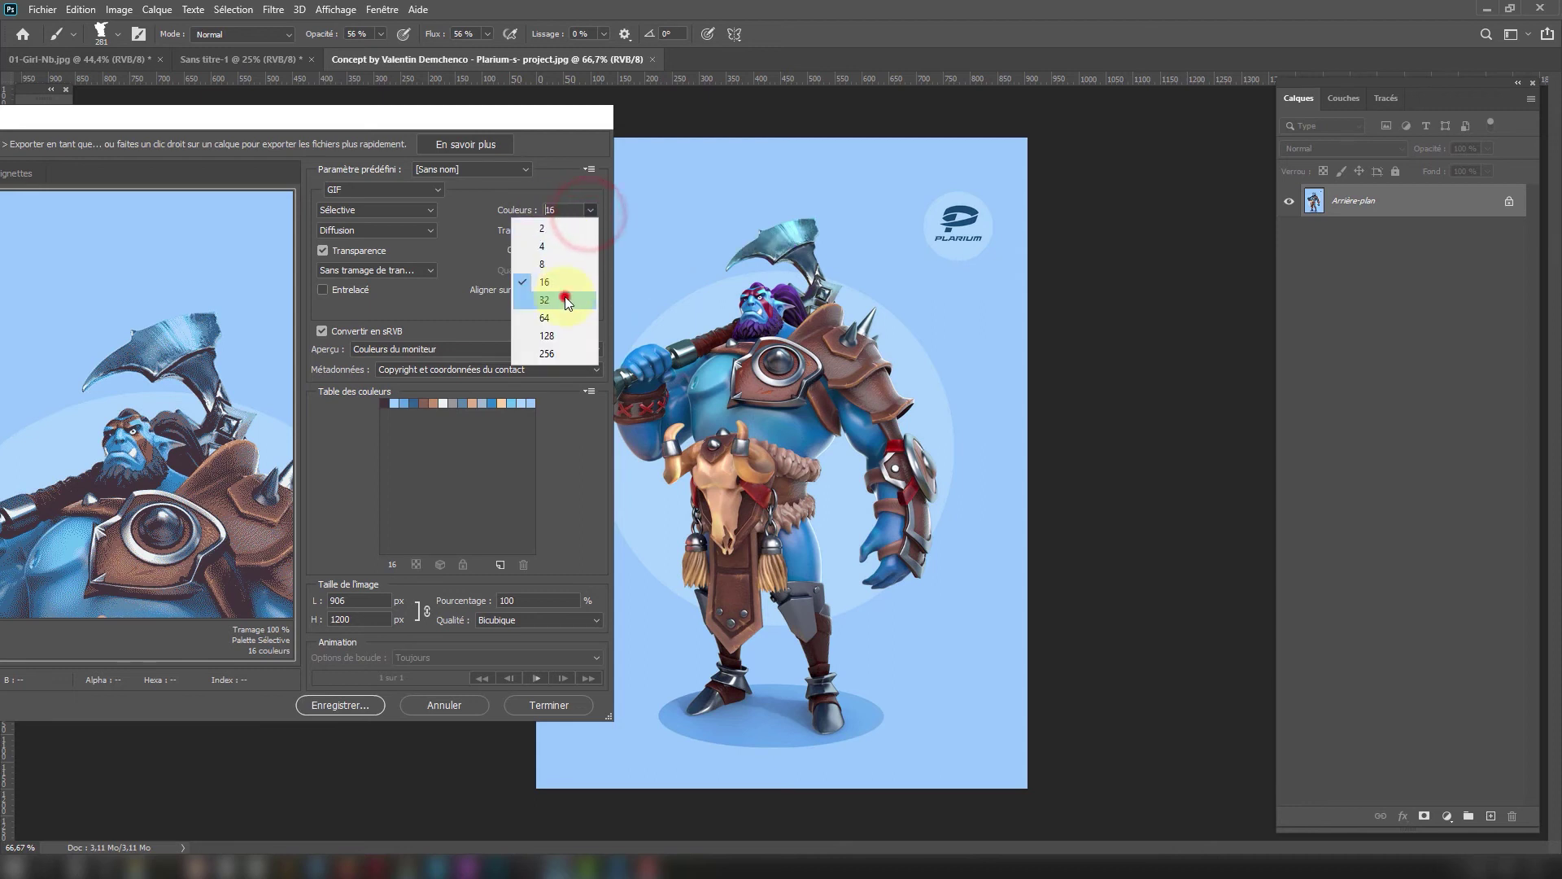
pyautogui.click(564, 298)
pyautogui.click(593, 210)
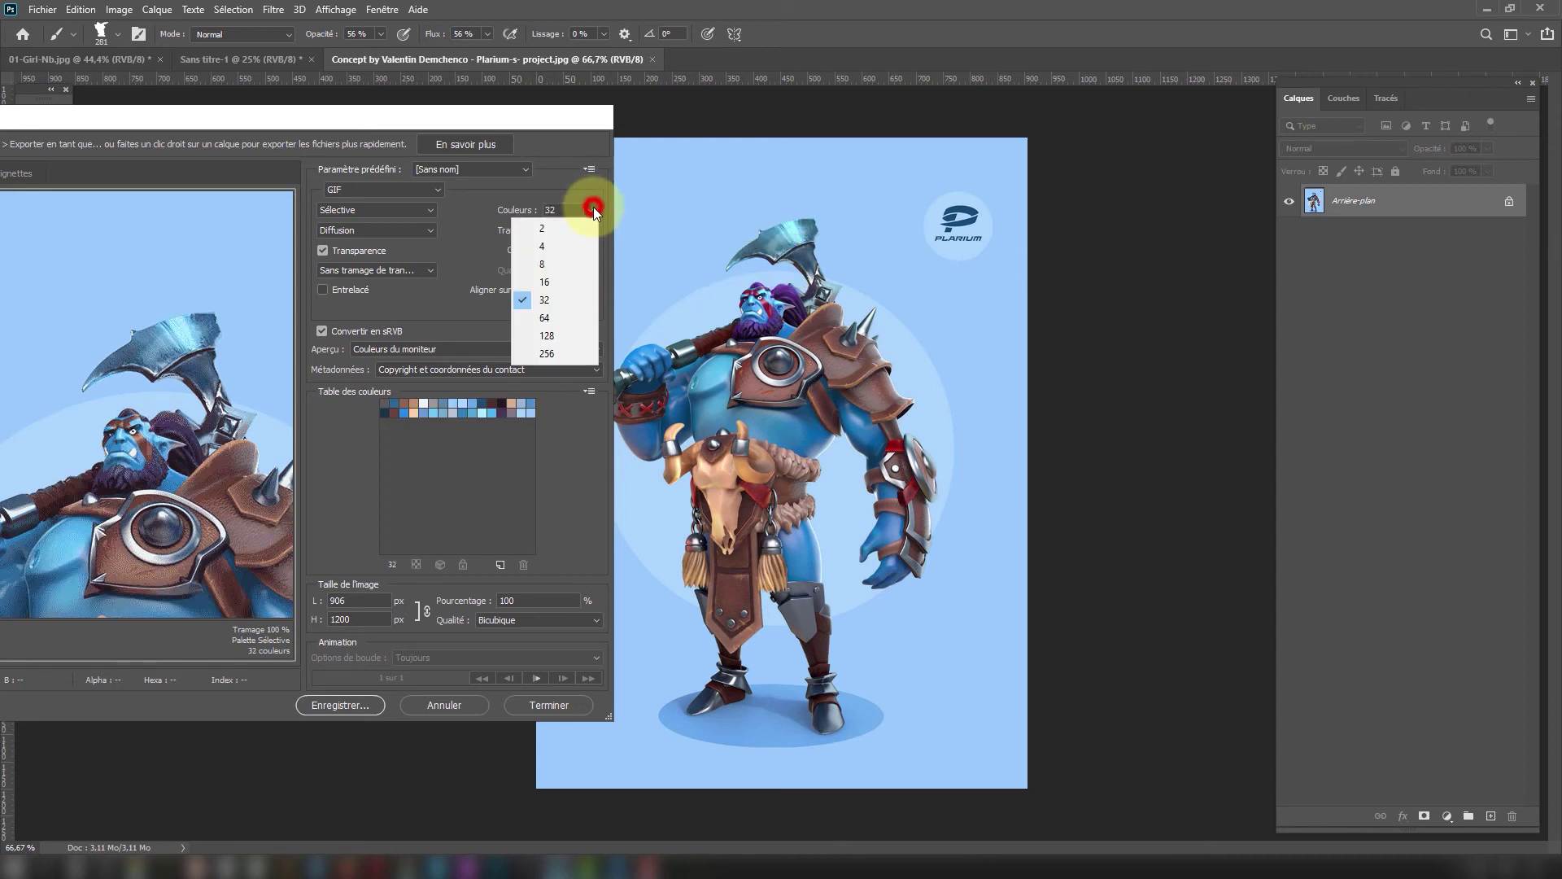
pyautogui.click(562, 318)
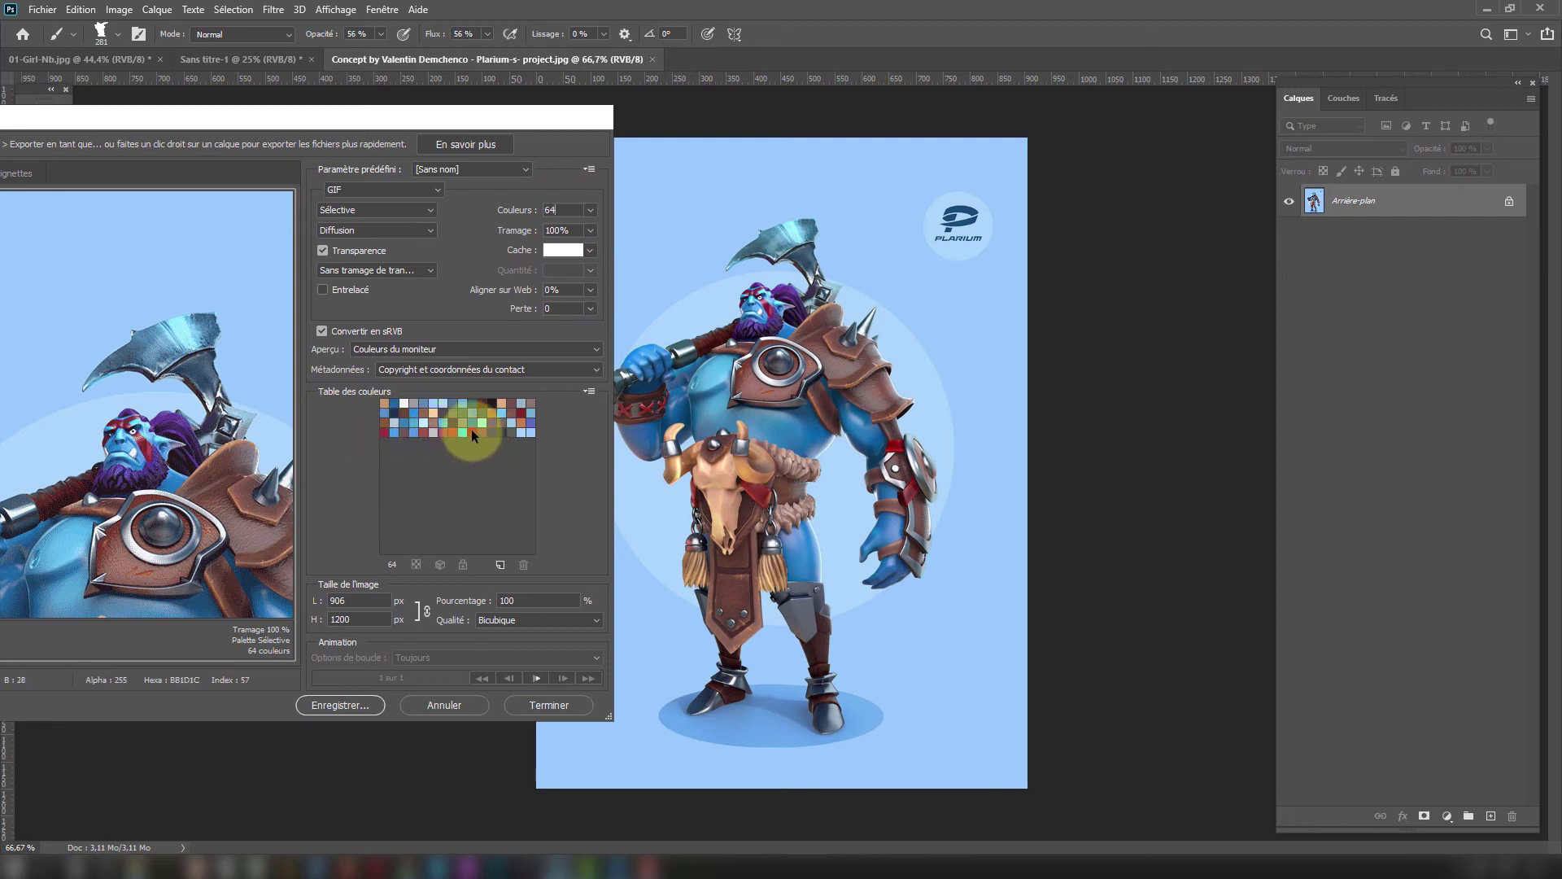
pyautogui.click(591, 211)
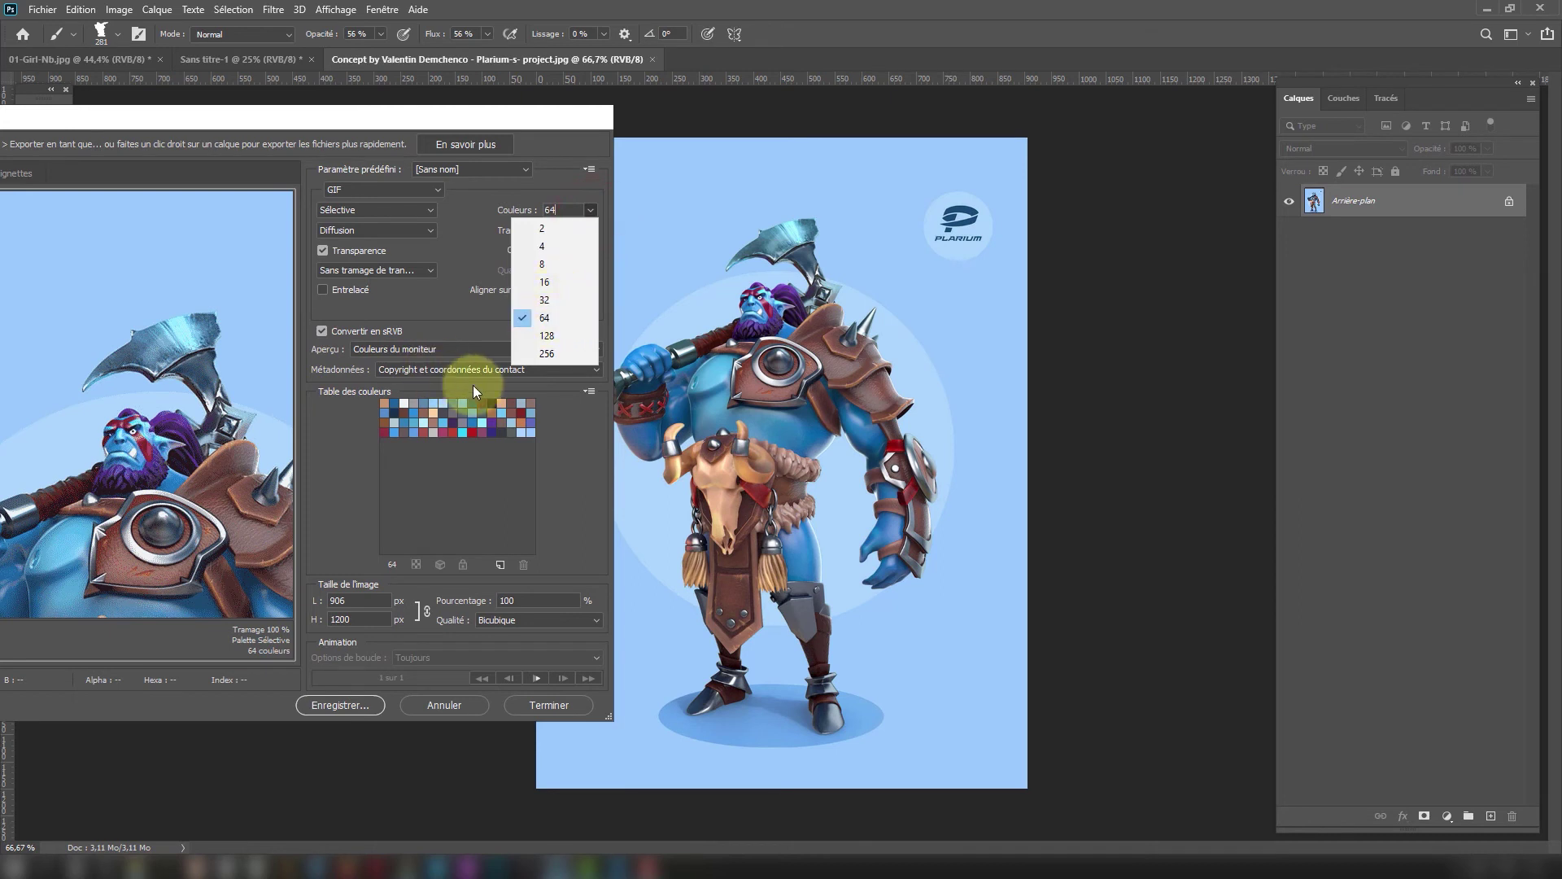
pyautogui.click(470, 464)
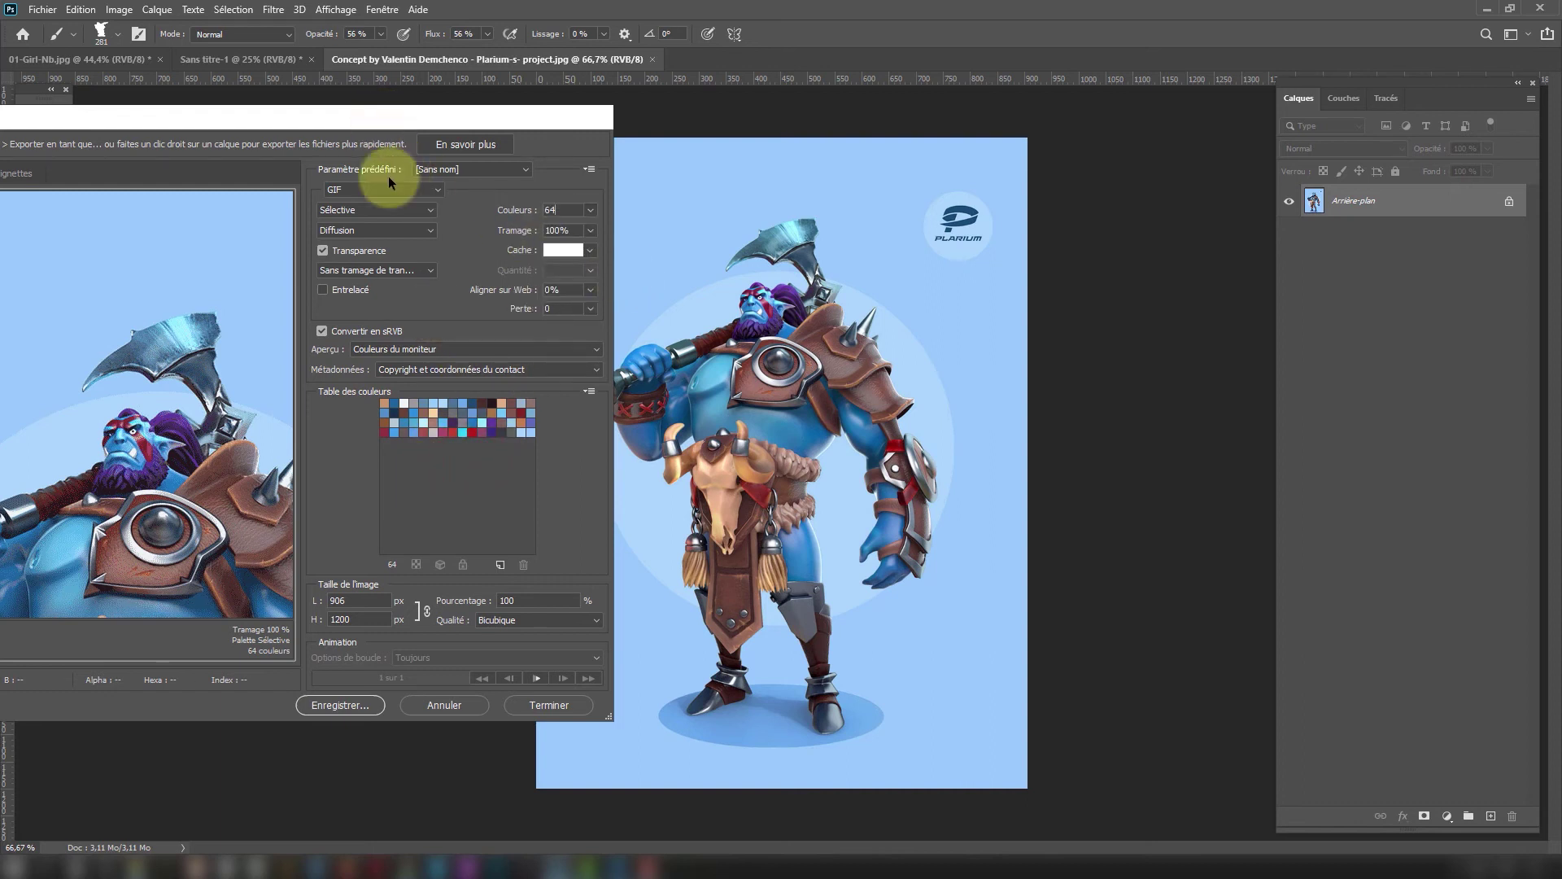
# Save the colour table in the Fichiers Source folder, named Concept plus the artist's first name, and finish Save for Web without exporting the image.
pyautogui.click(591, 393)
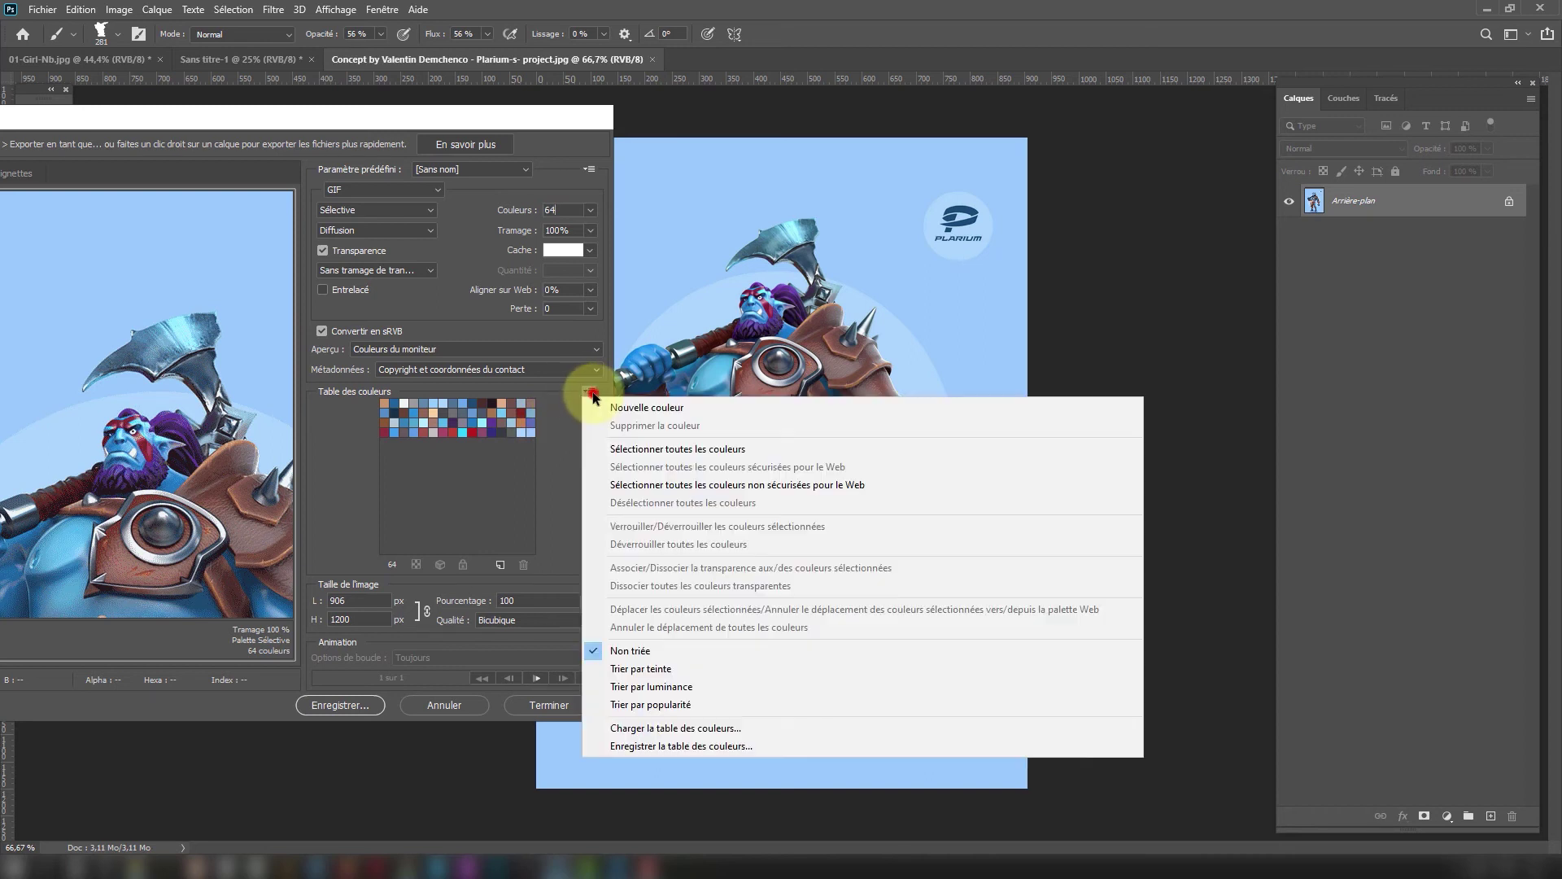
pyautogui.click(669, 747)
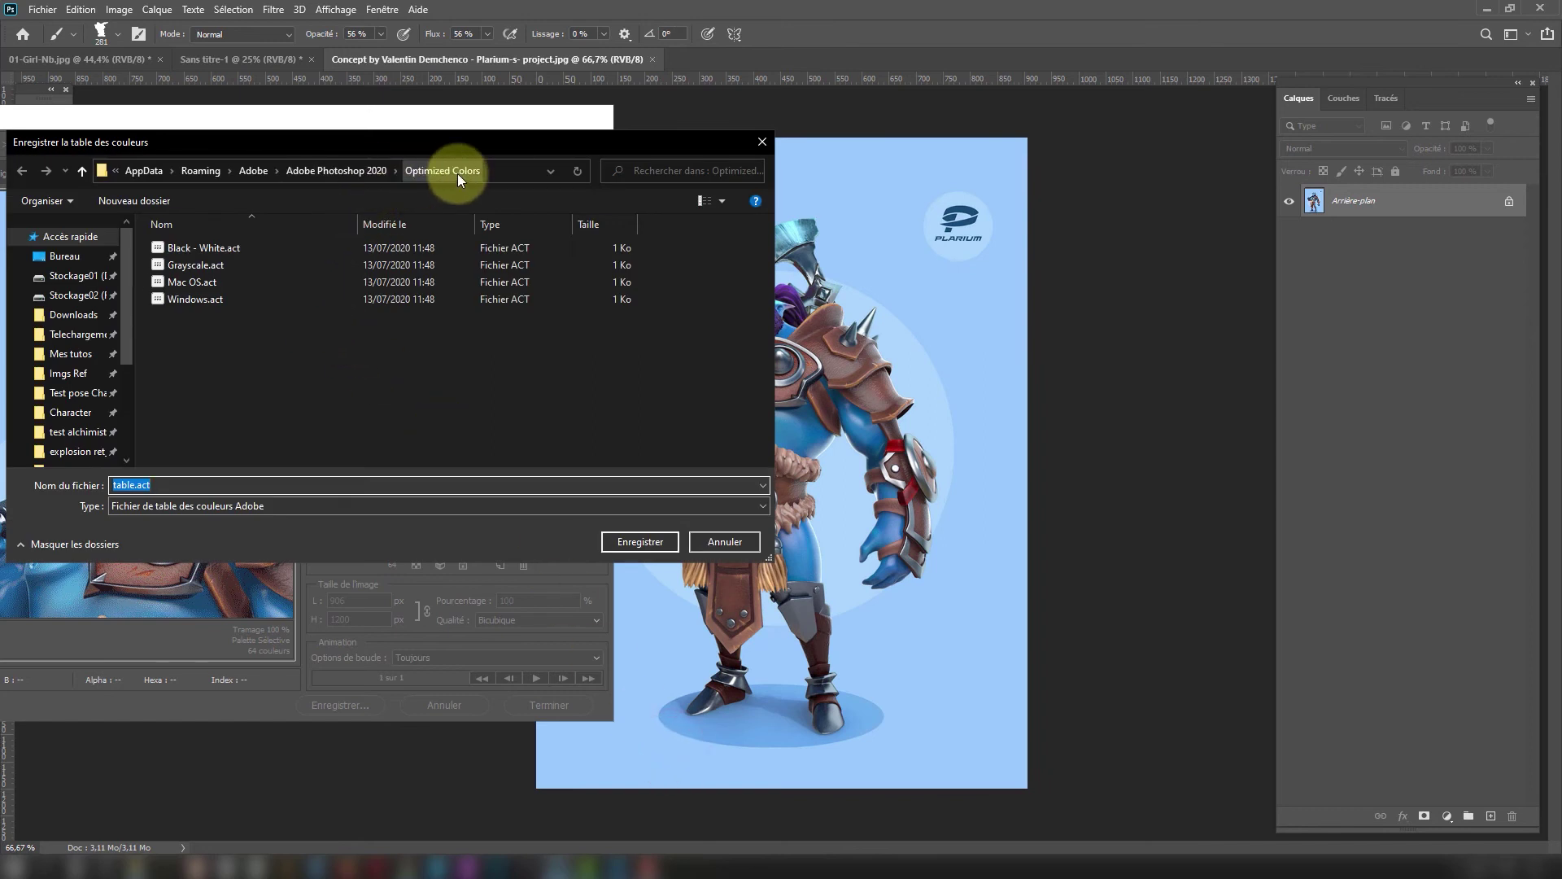
pyautogui.click(518, 170)
pyautogui.write('D:\\Mes tutos\\Nuancier Photoshop Free\\Fichiers Source')
pyautogui.press('Return')
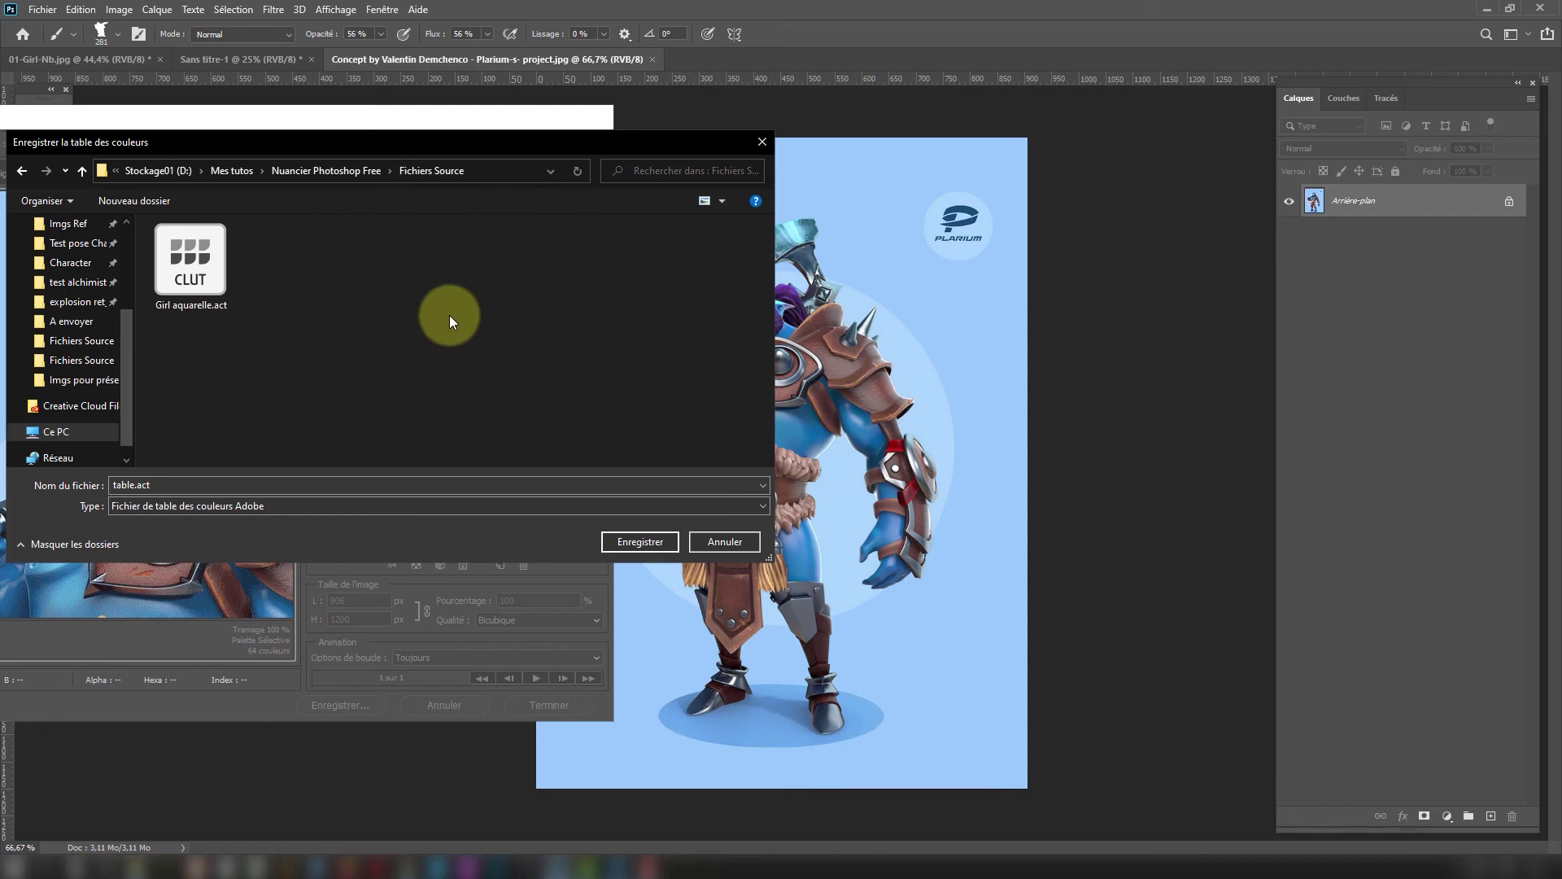
pyautogui.click(173, 484)
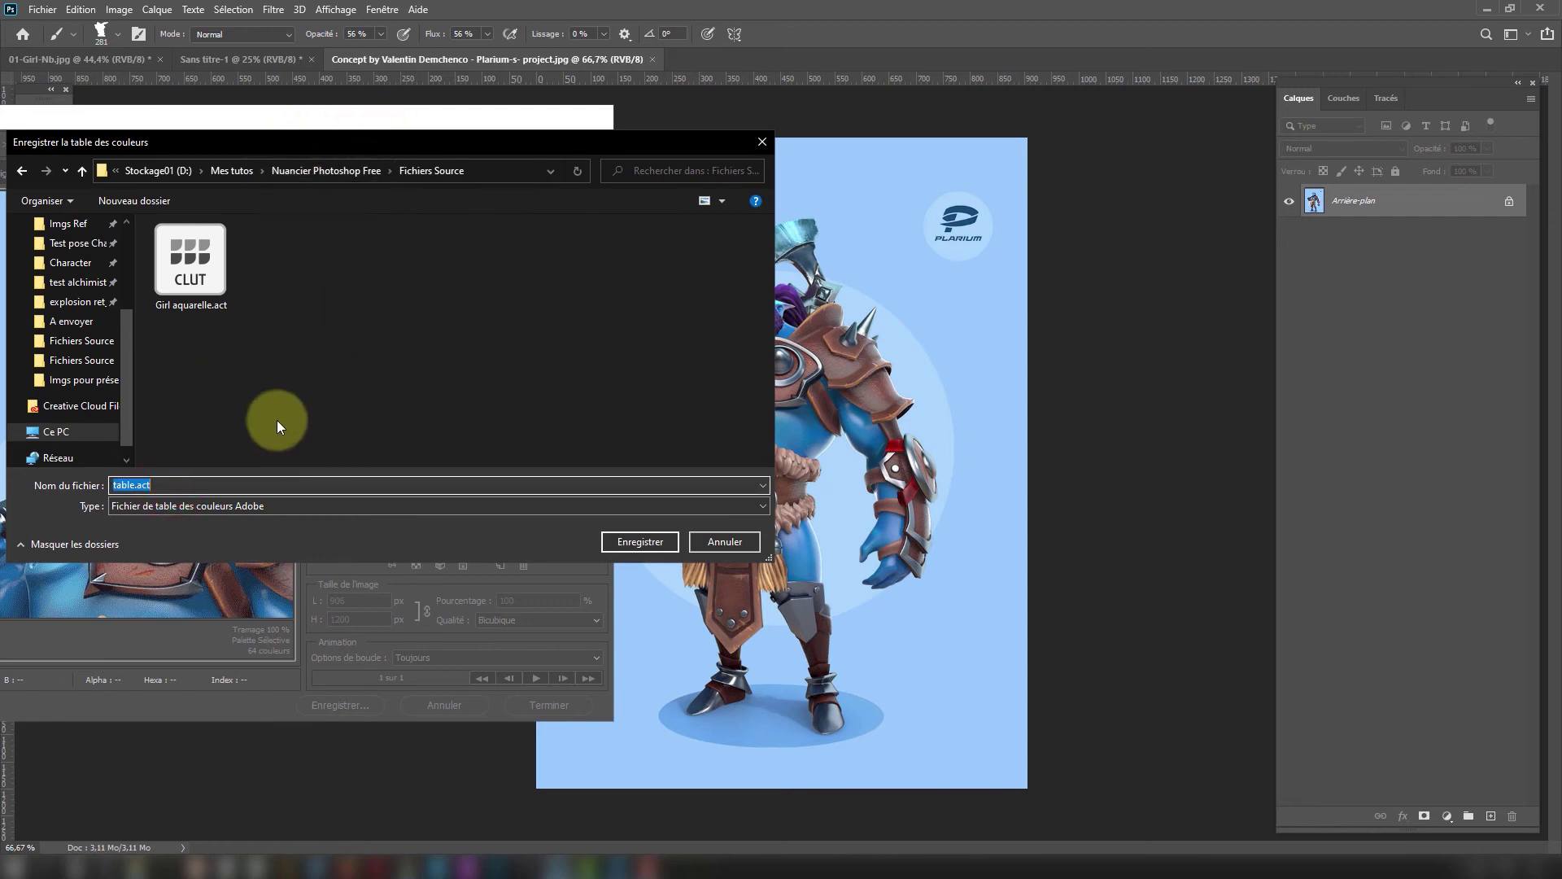
pyautogui.write('Concept valentin')
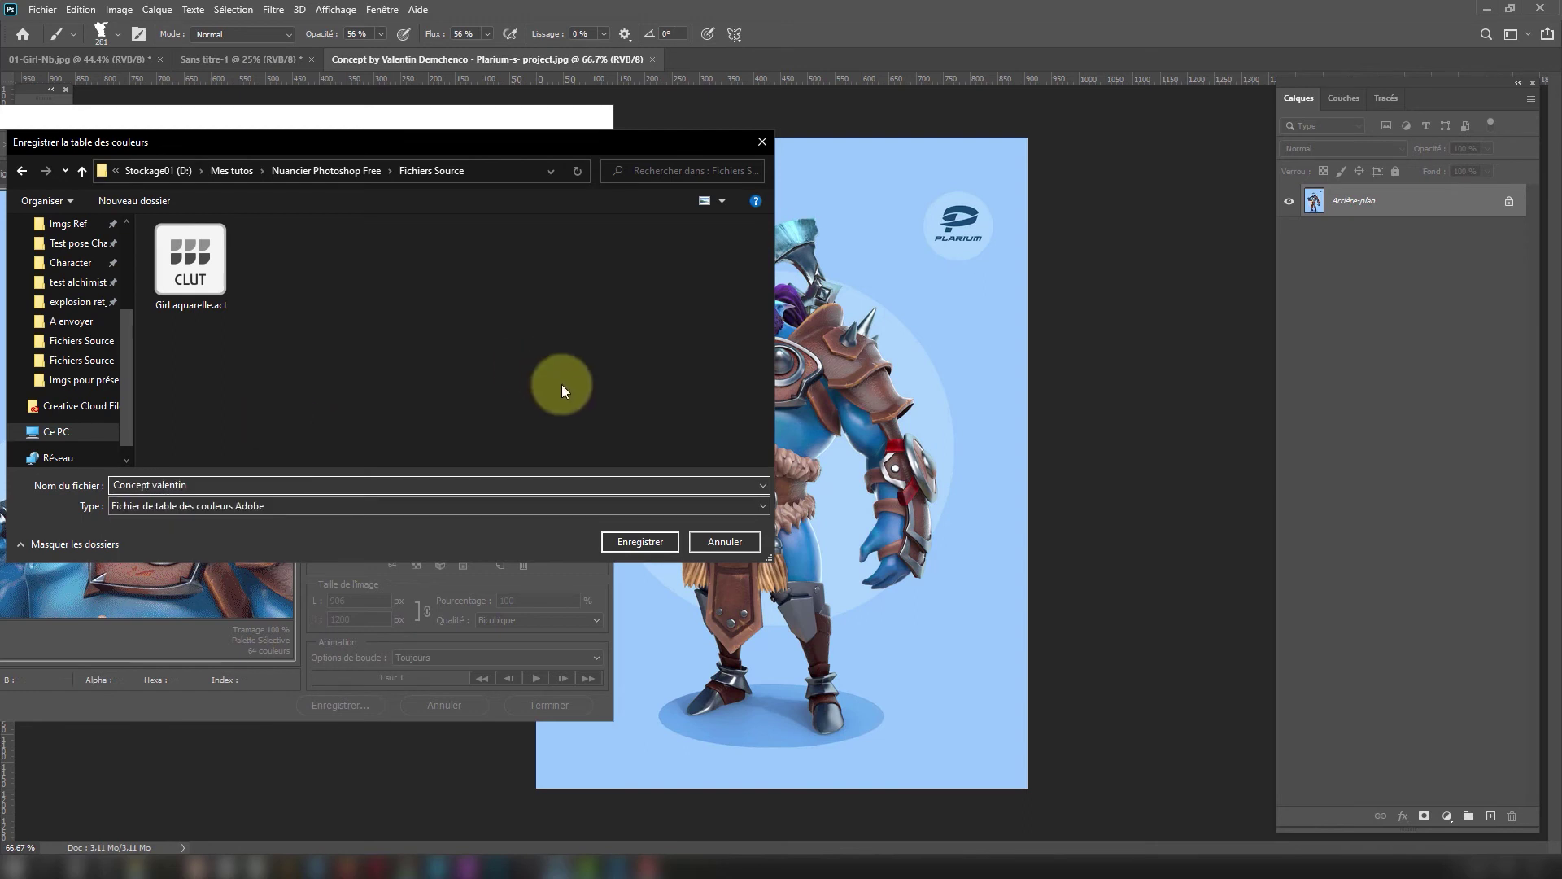
pyautogui.click(623, 539)
pyautogui.click(551, 711)
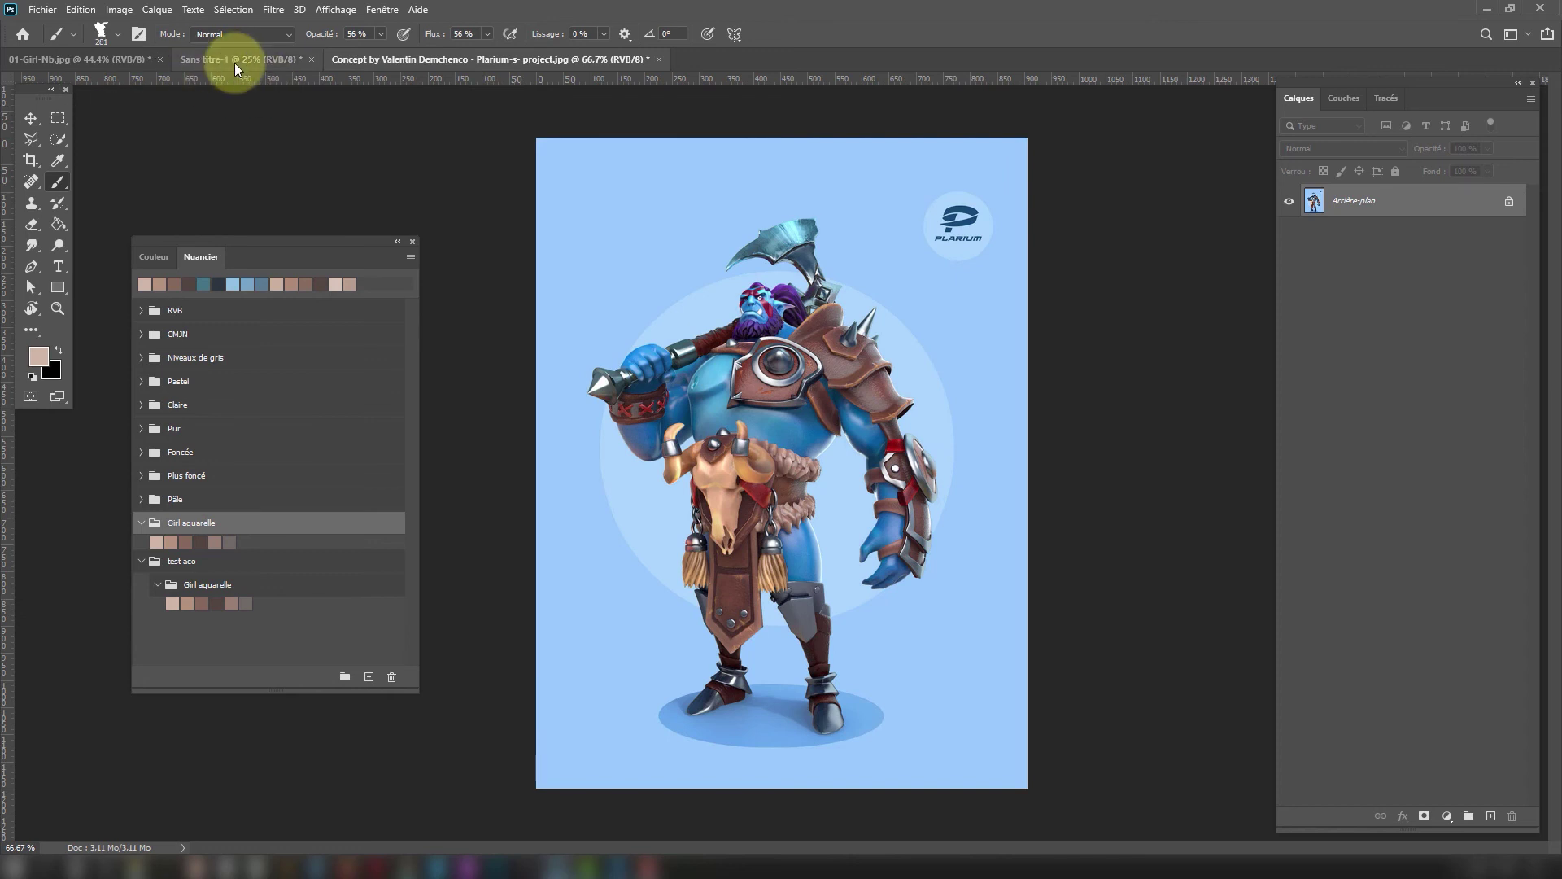
# Return to the Sans titre-1 document and collapse the test aco and Girl aquarelle swatch groups.
pyautogui.click(262, 61)
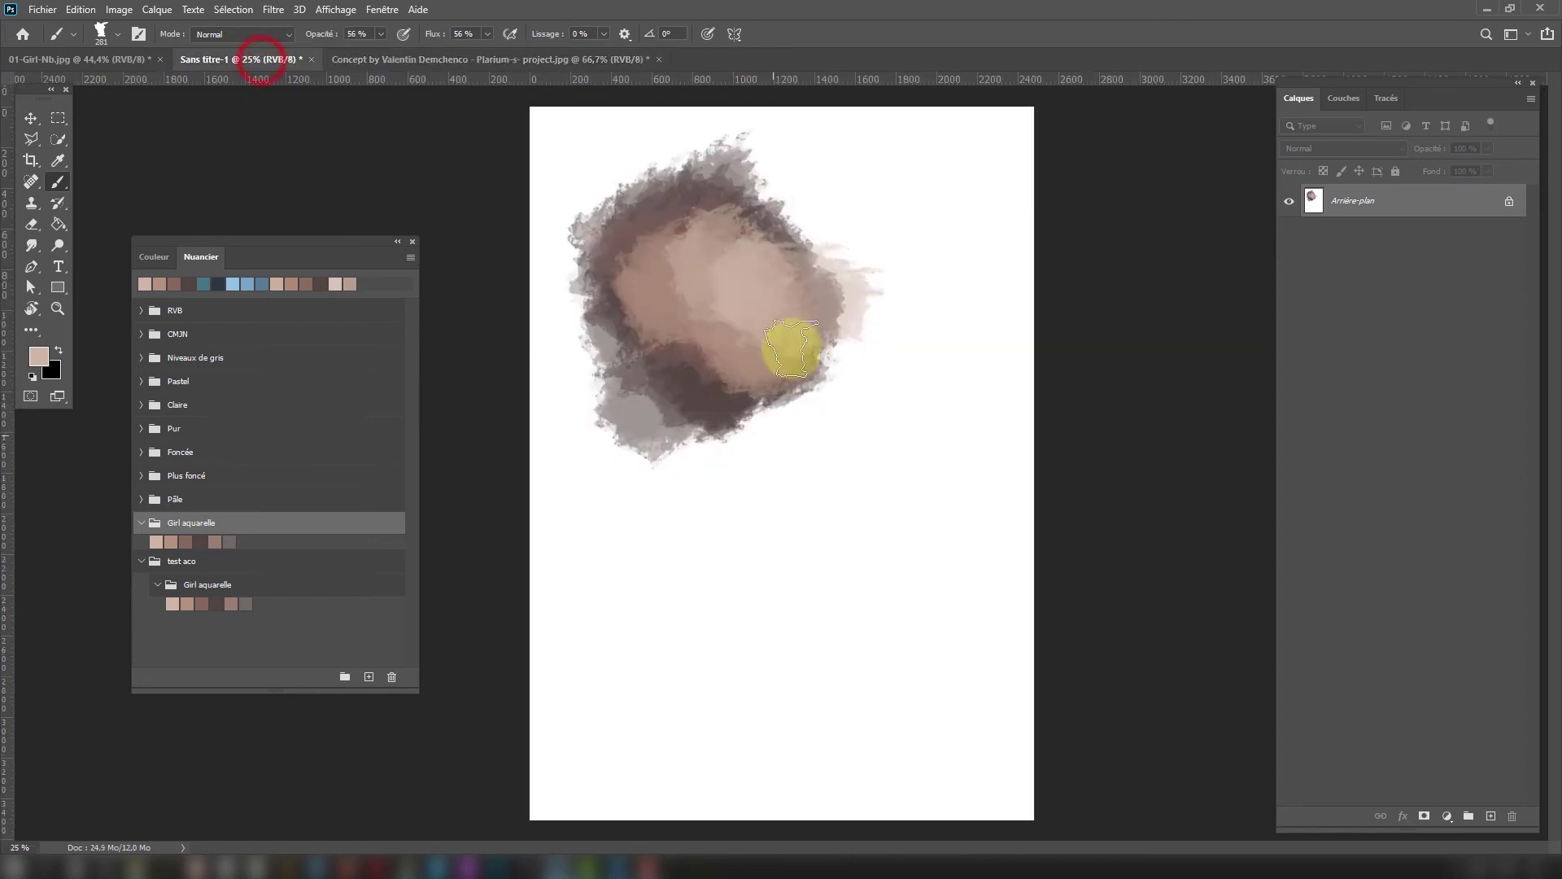
pyautogui.click(141, 561)
pyautogui.click(140, 524)
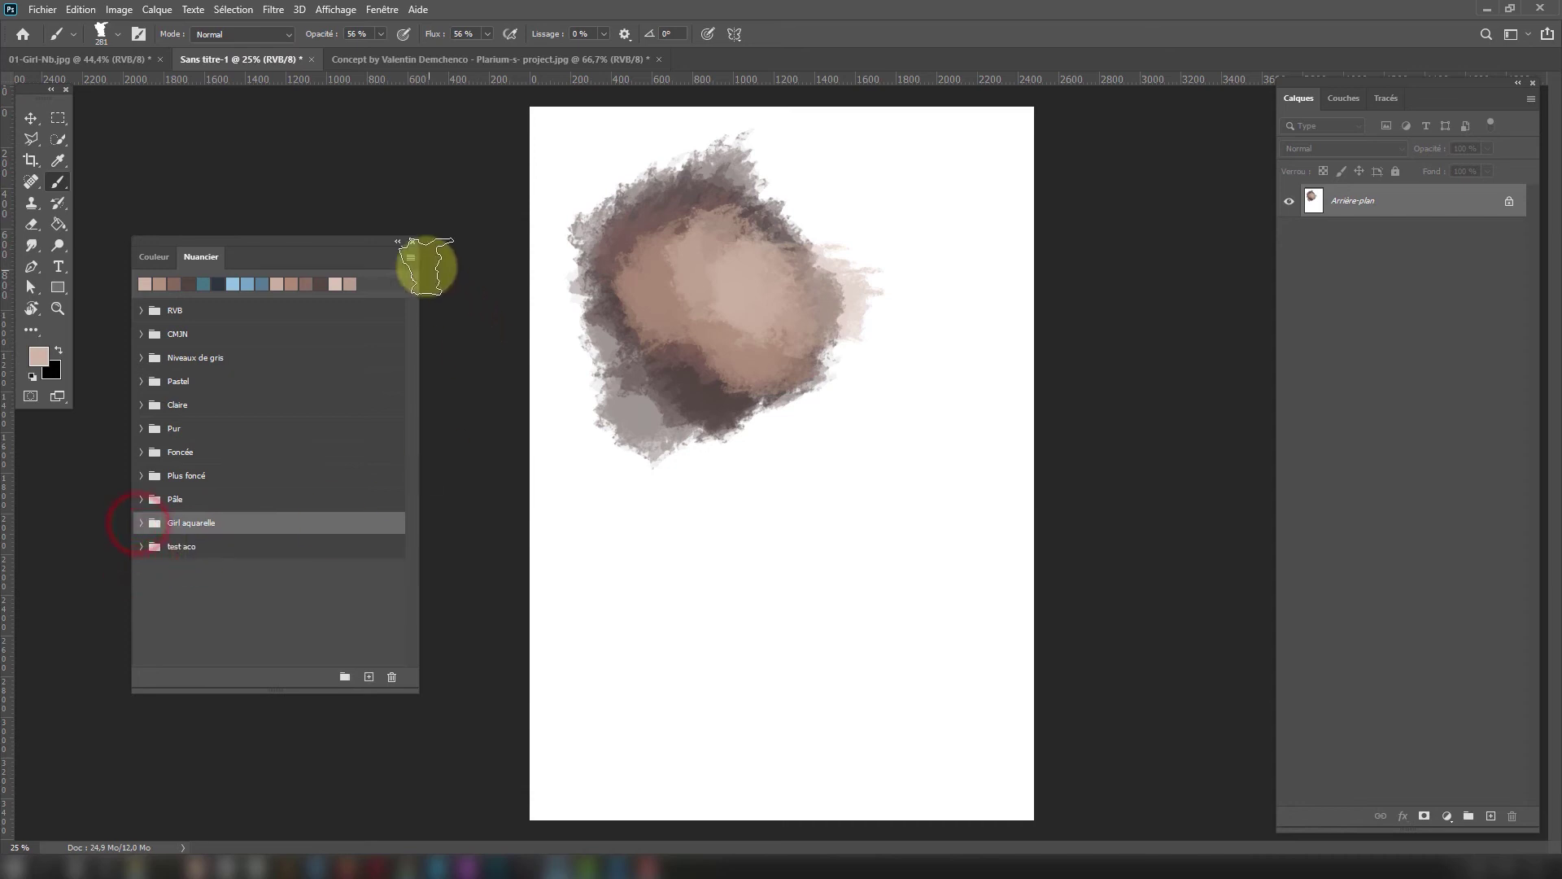
# Import the concept artist's ACT colour table as swatches, expand its group and enlarge the swatches panel.
pyautogui.click(412, 258)
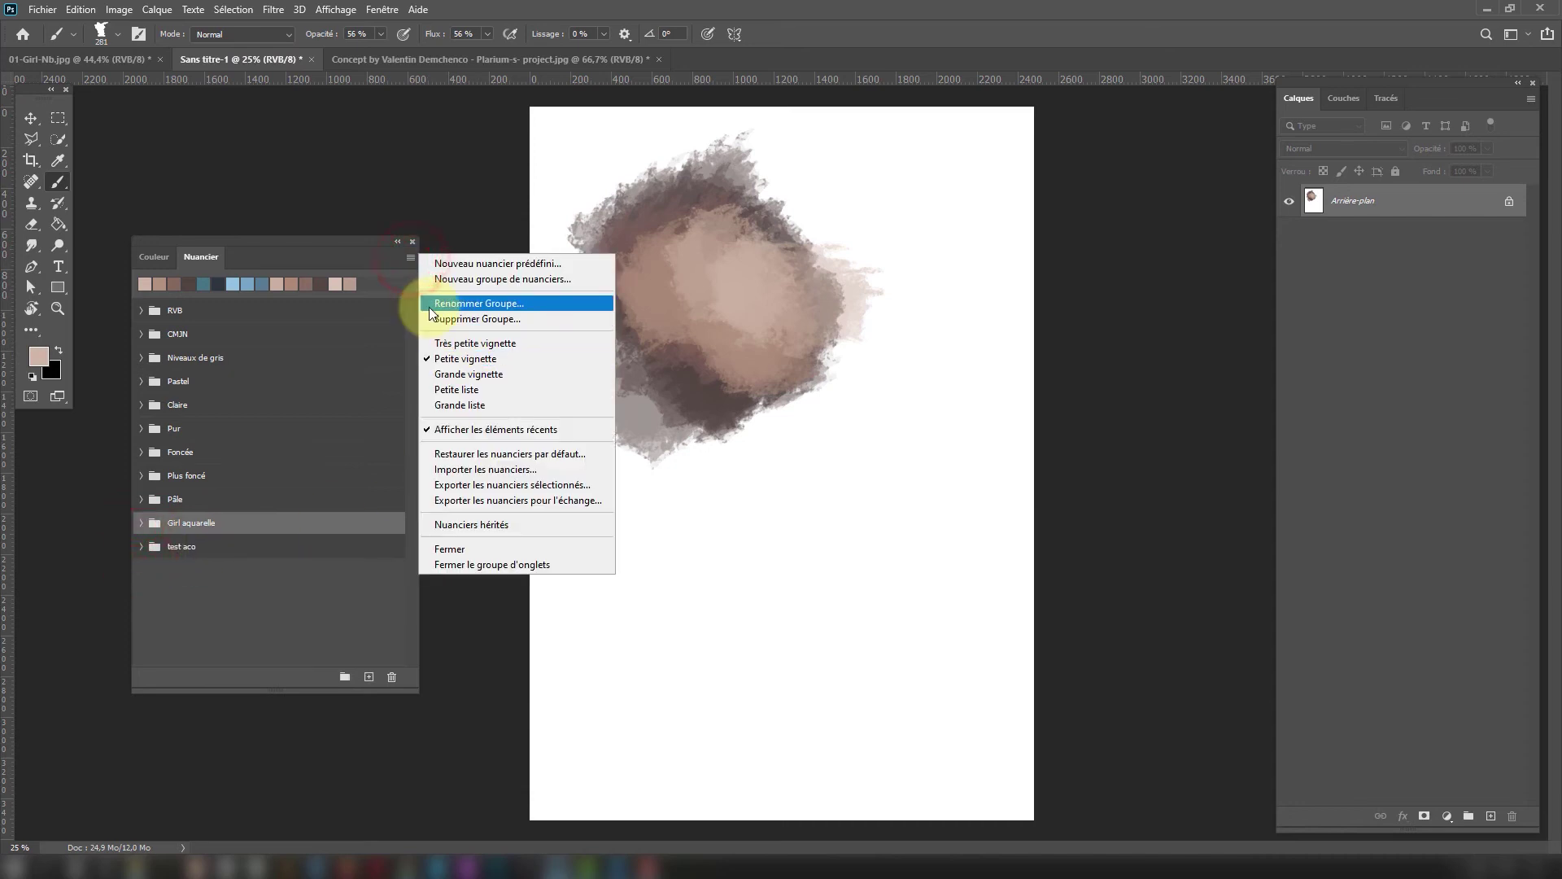
pyautogui.click(469, 472)
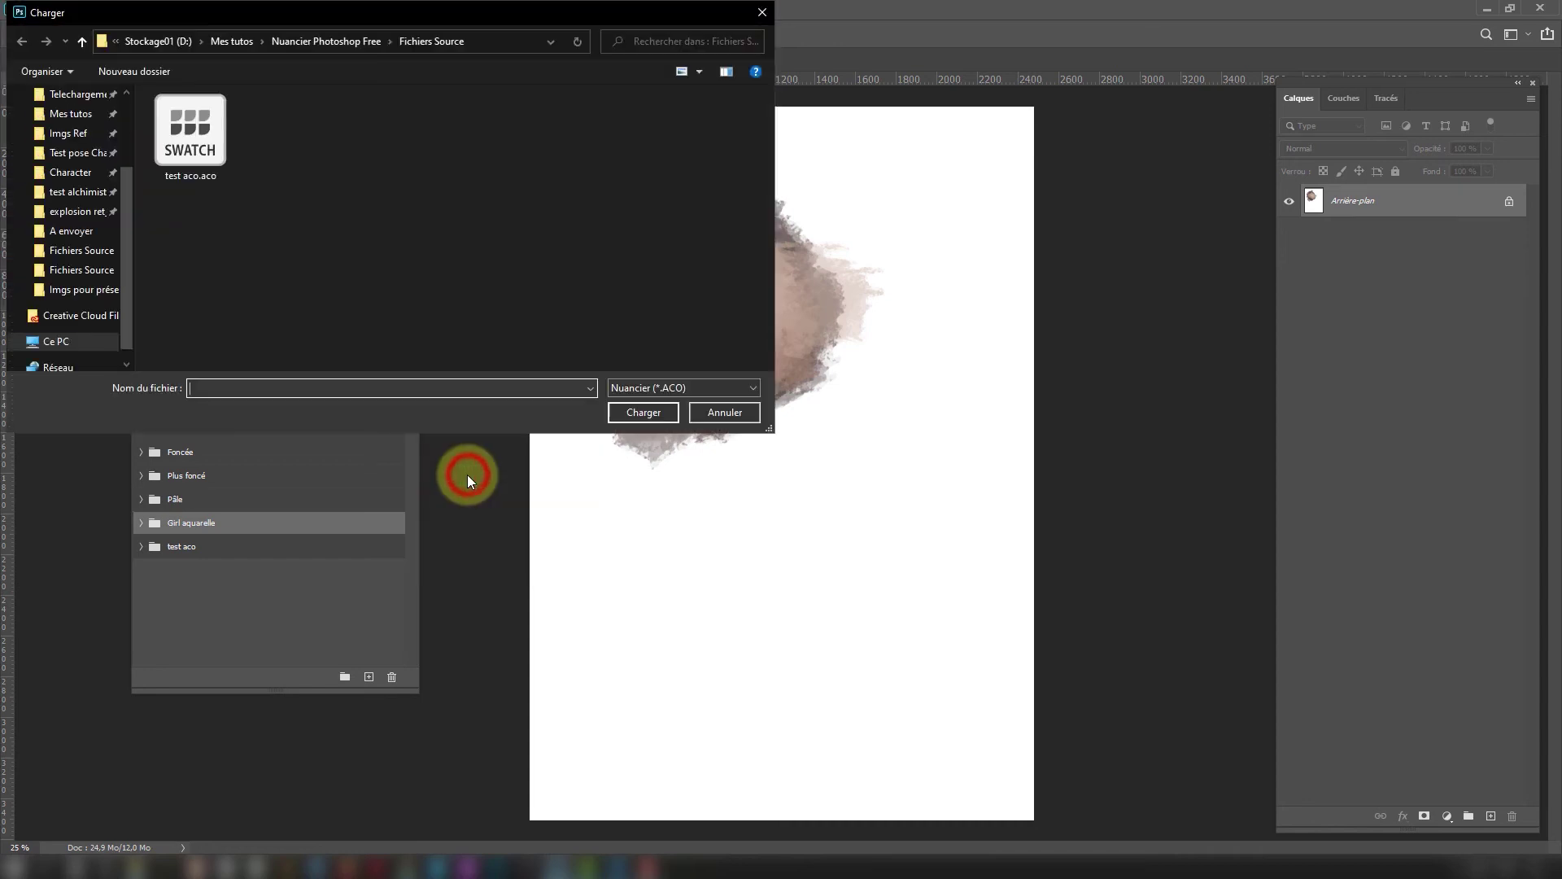
pyautogui.click(646, 389)
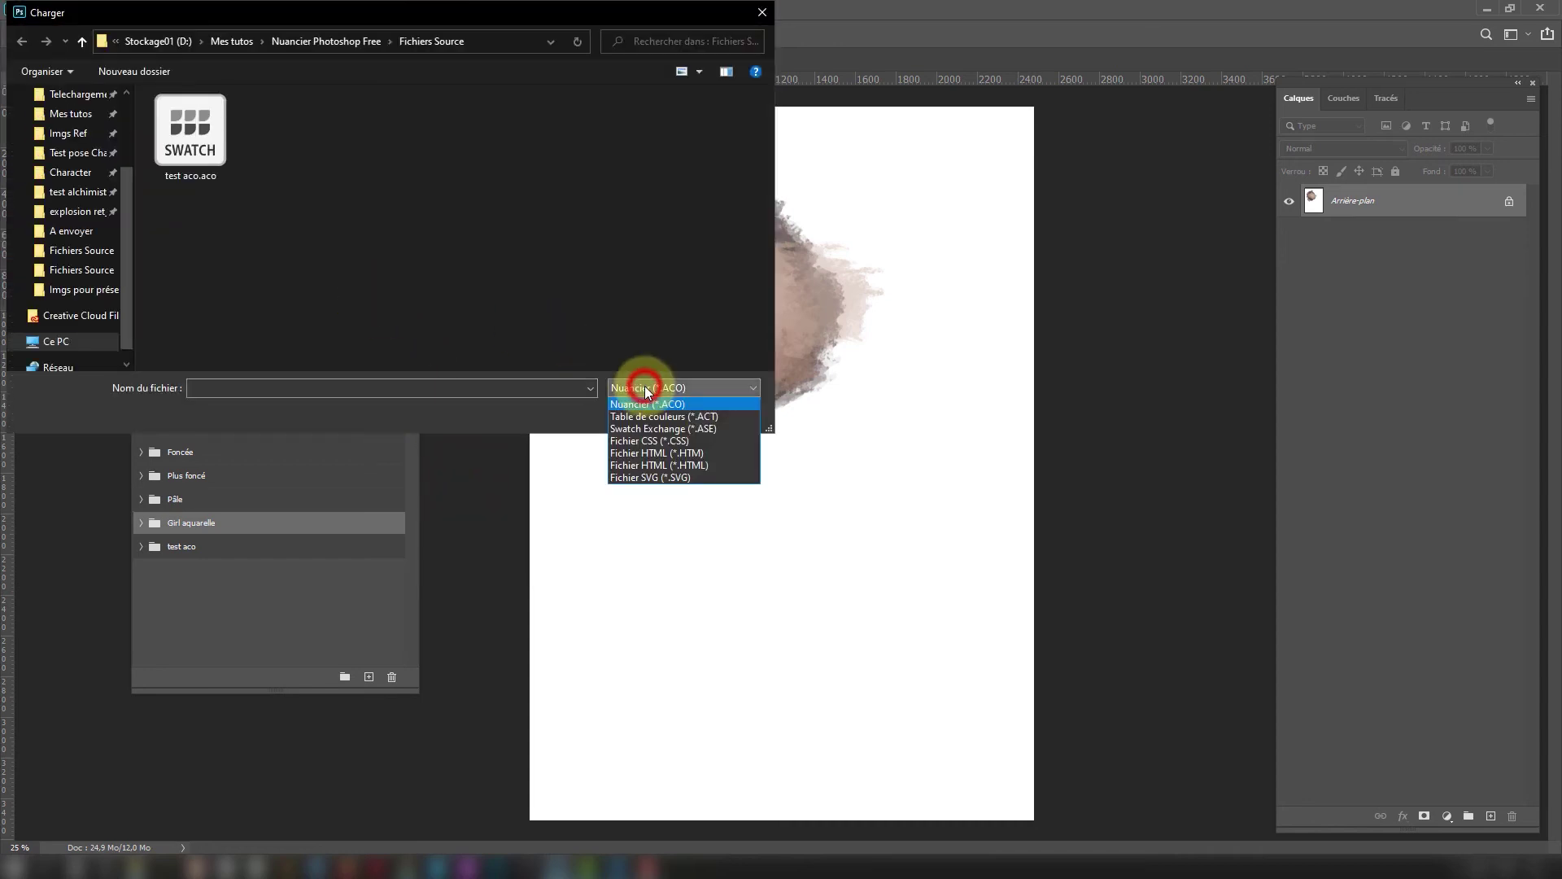
pyautogui.click(683, 418)
pyautogui.click(189, 145)
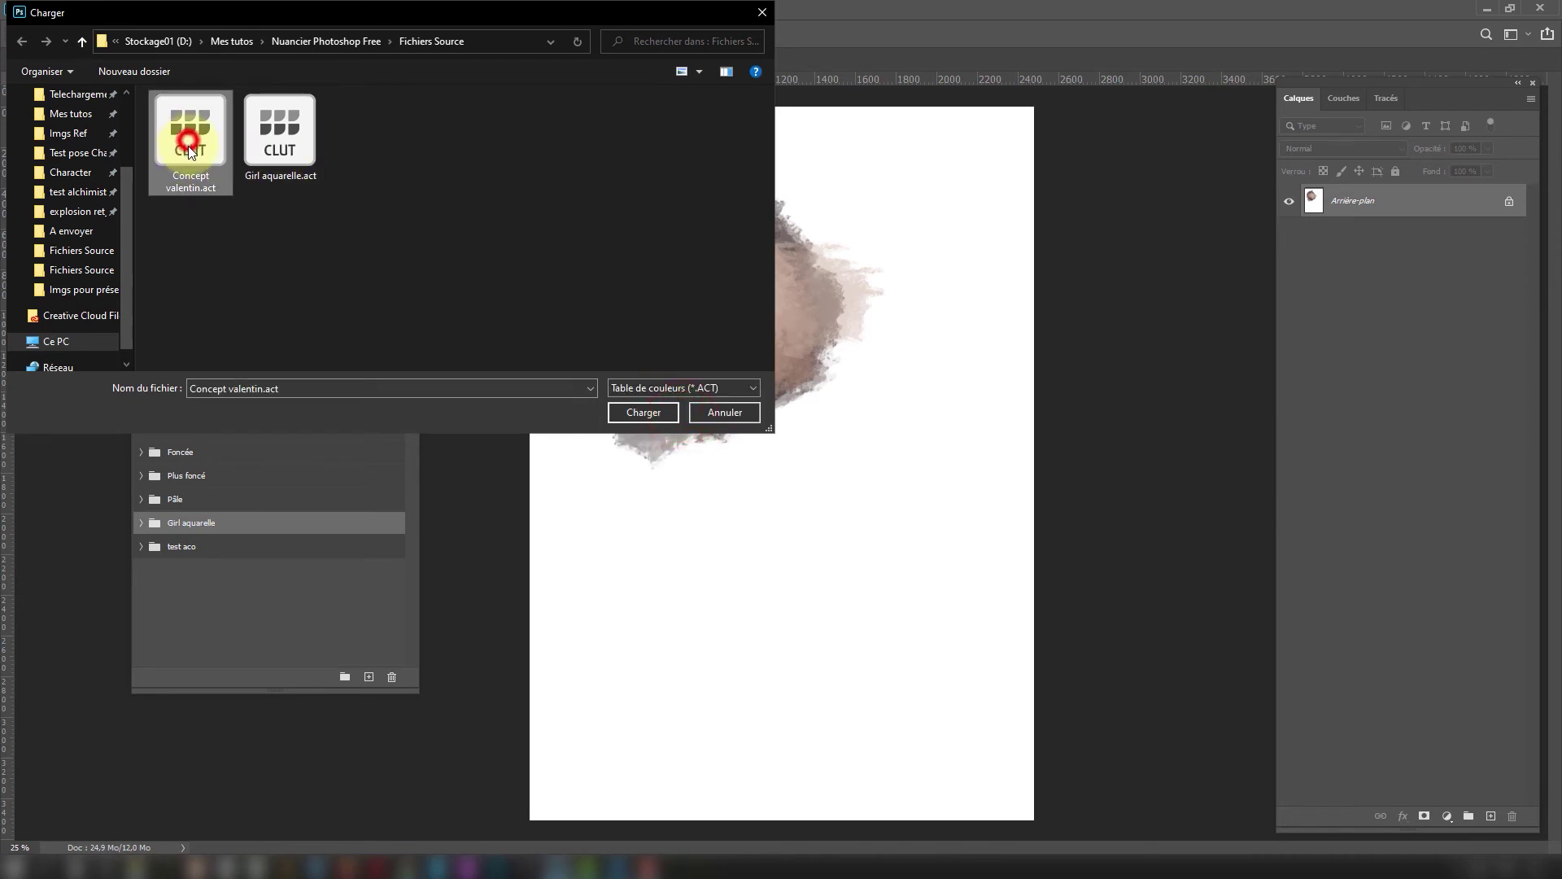
pyautogui.click(661, 411)
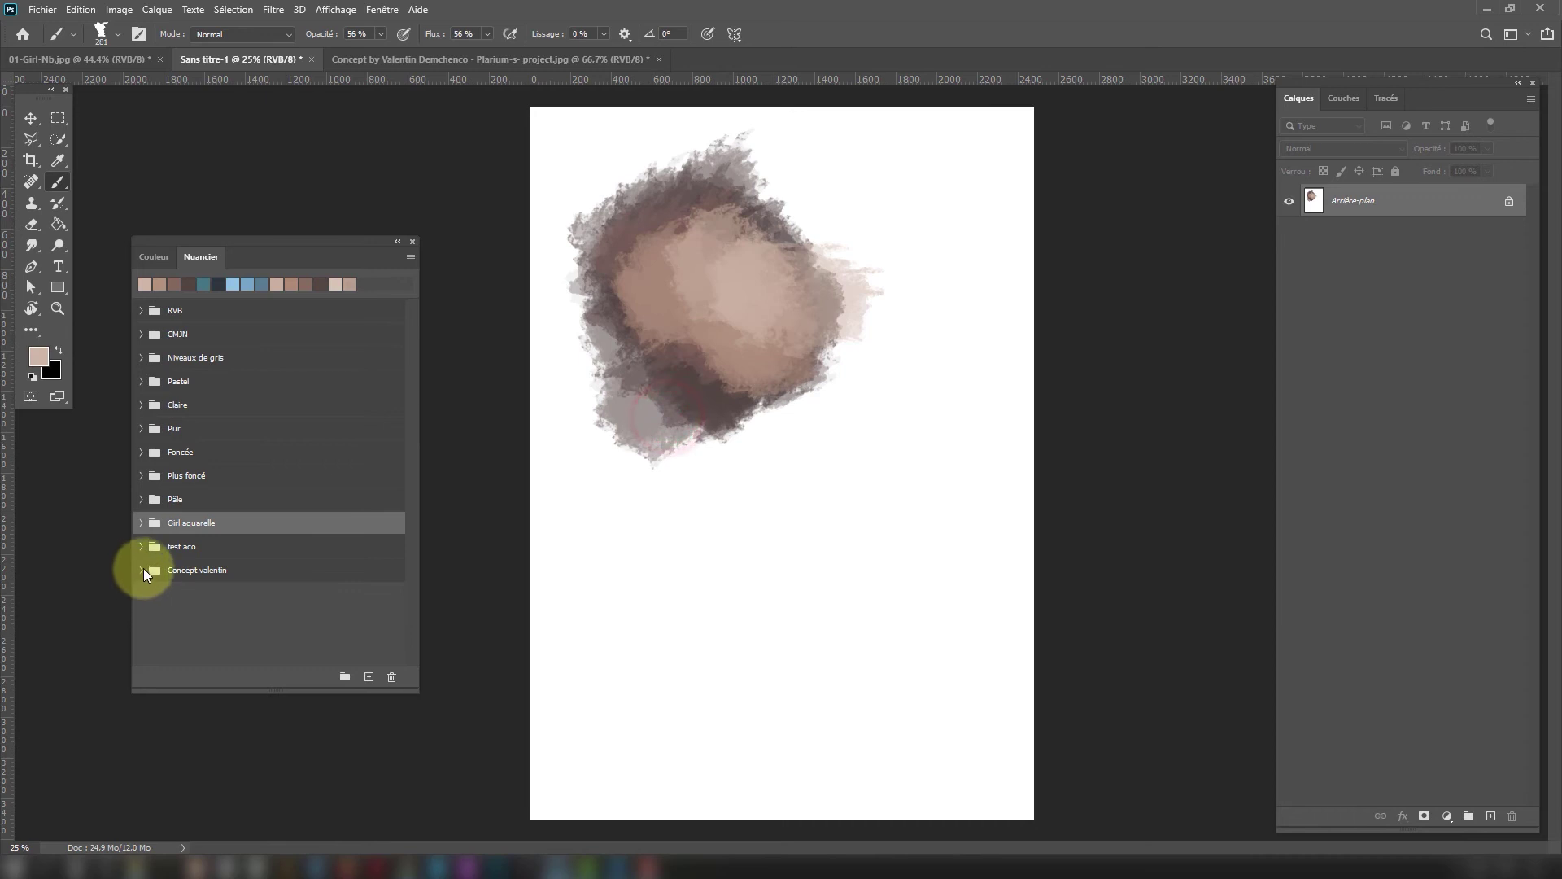
pyautogui.click(142, 570)
pyautogui.moveTo(417, 690); pyautogui.dragTo(465, 763)
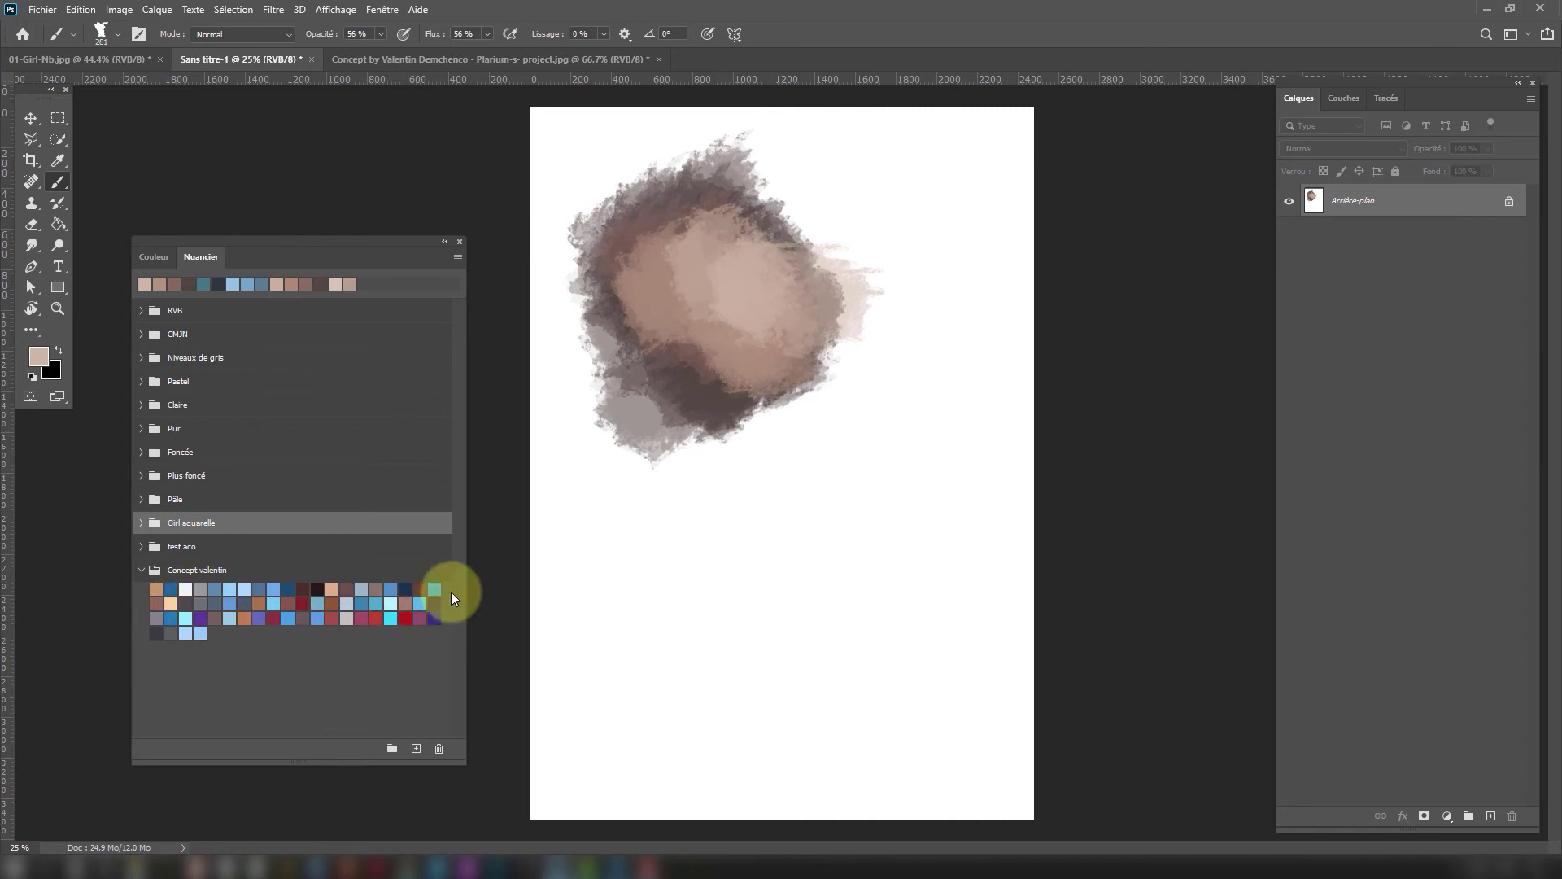
# Select the grey-purple, brown, near-black and dark pink swatches together in the imported concept group and delete them.
pyautogui.click(155, 619)
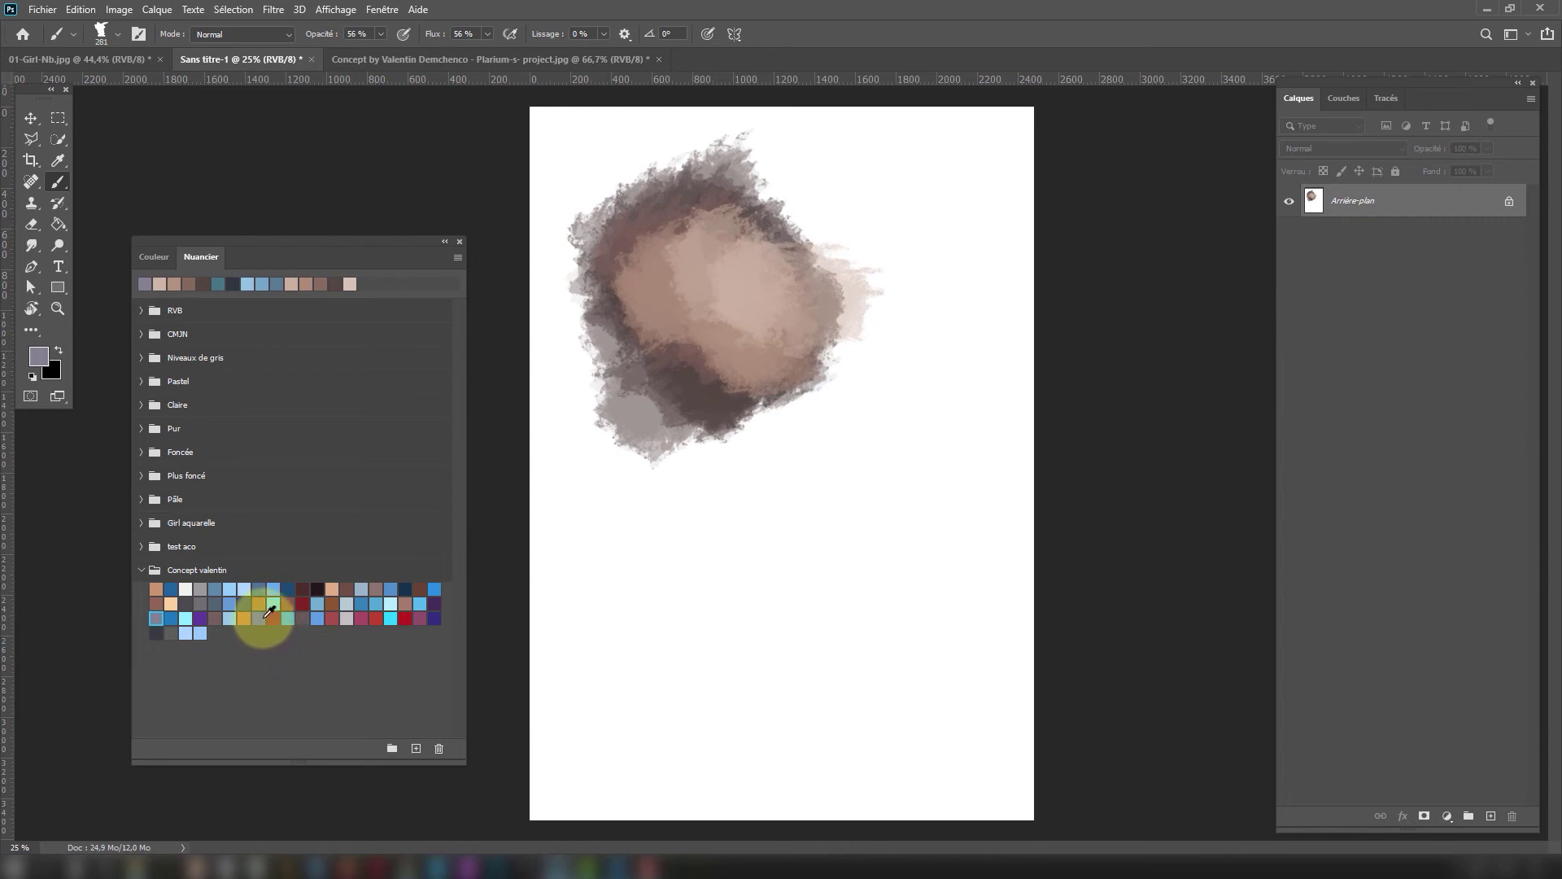
pyautogui.moveTo(260, 601); pyautogui.dragTo(361, 645)
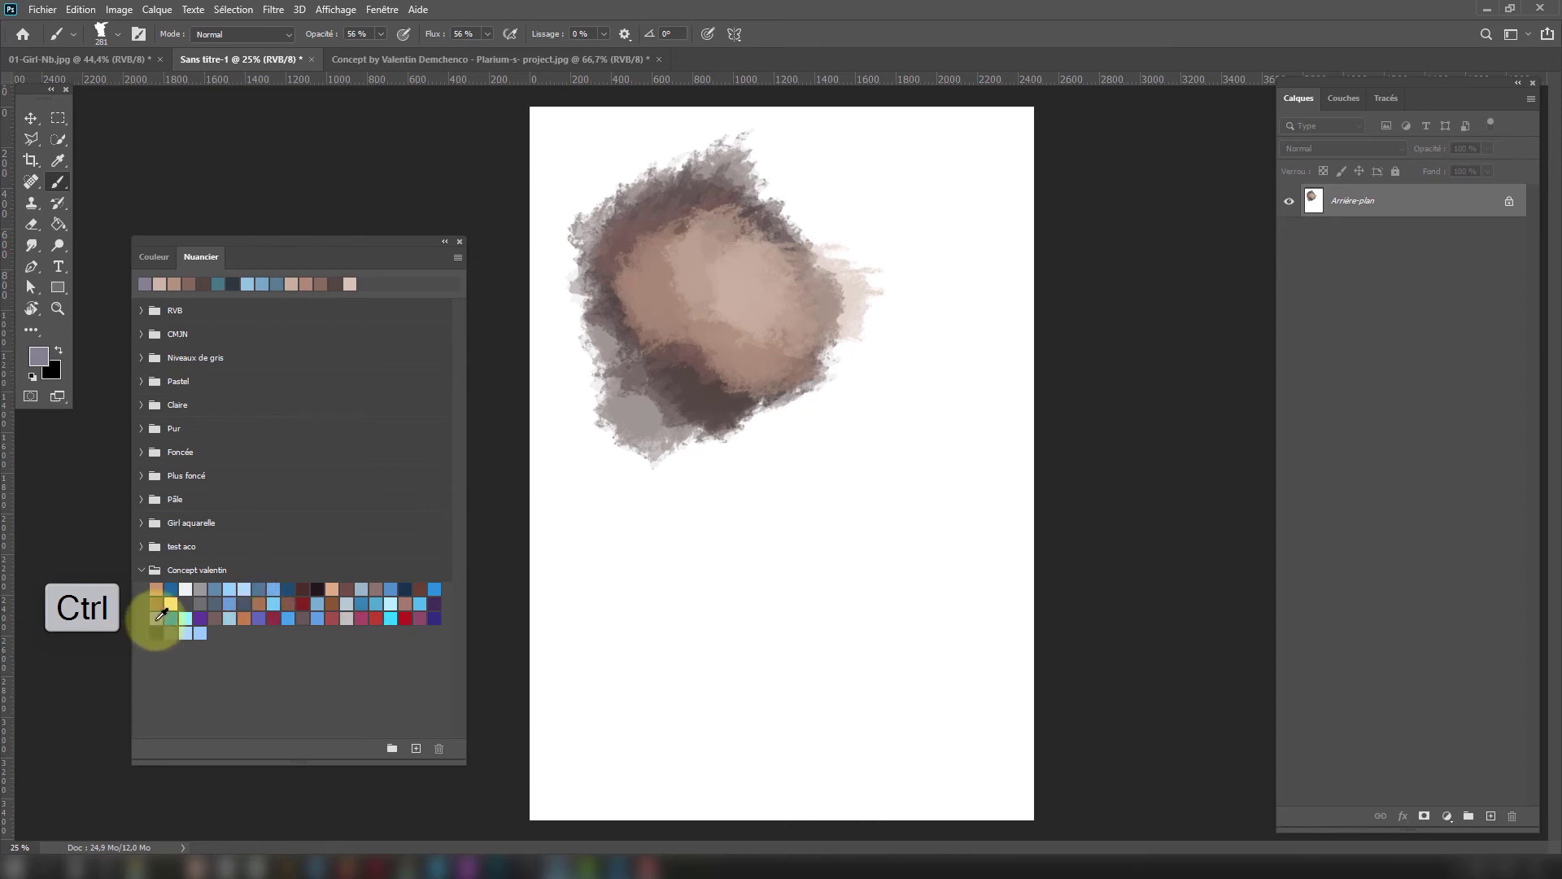
pyautogui.moveTo(159, 617); pyautogui.dragTo(271, 603)
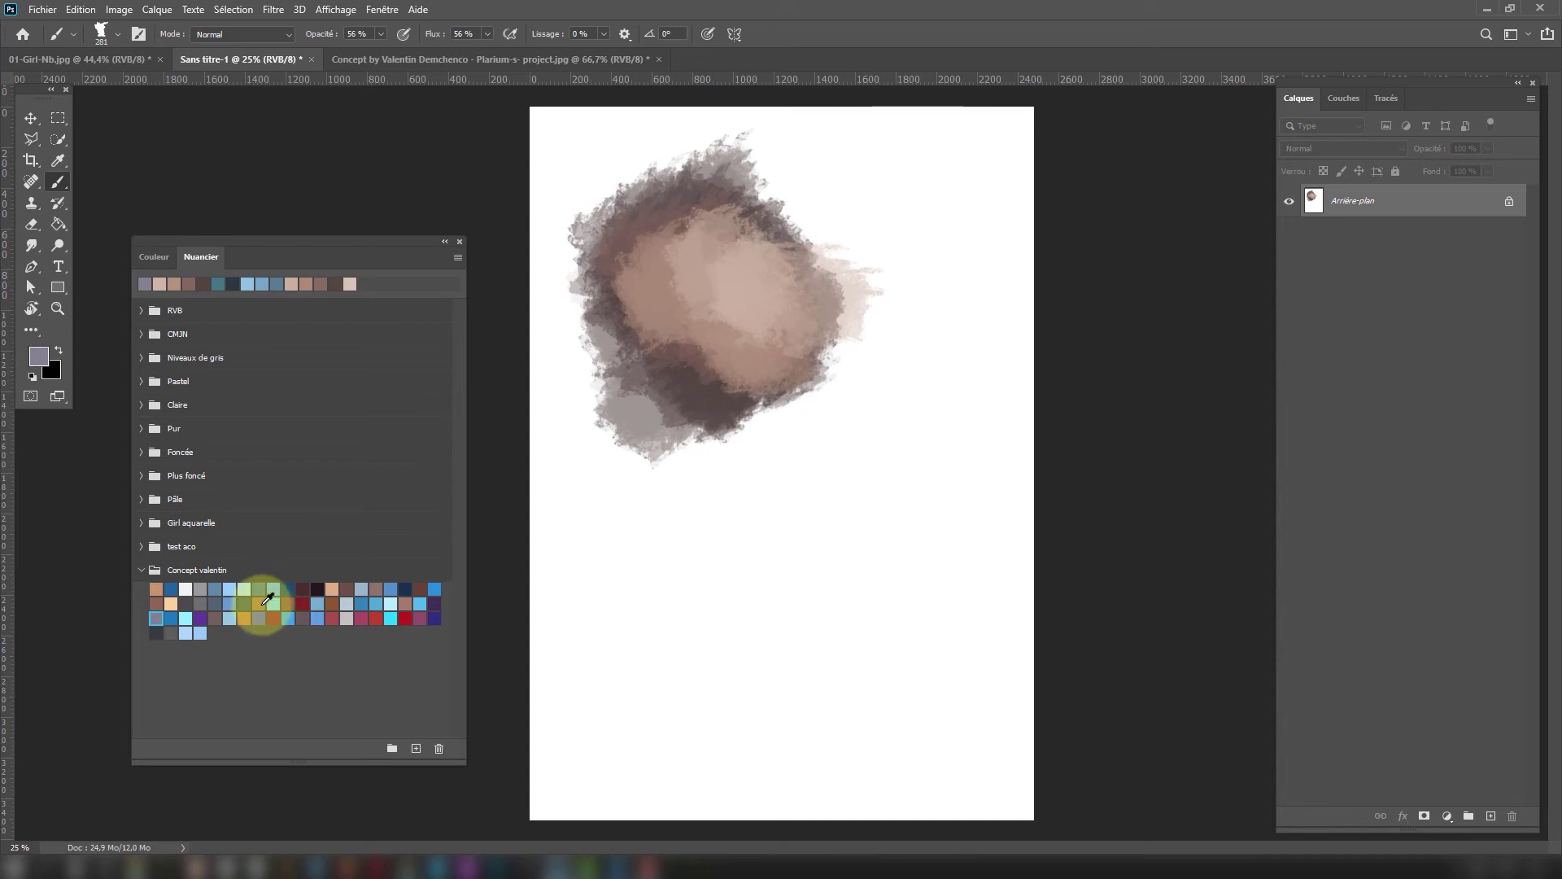
pyautogui.keyDown('ctrl'); pyautogui.click(262, 604); pyautogui.keyUp('ctrl')
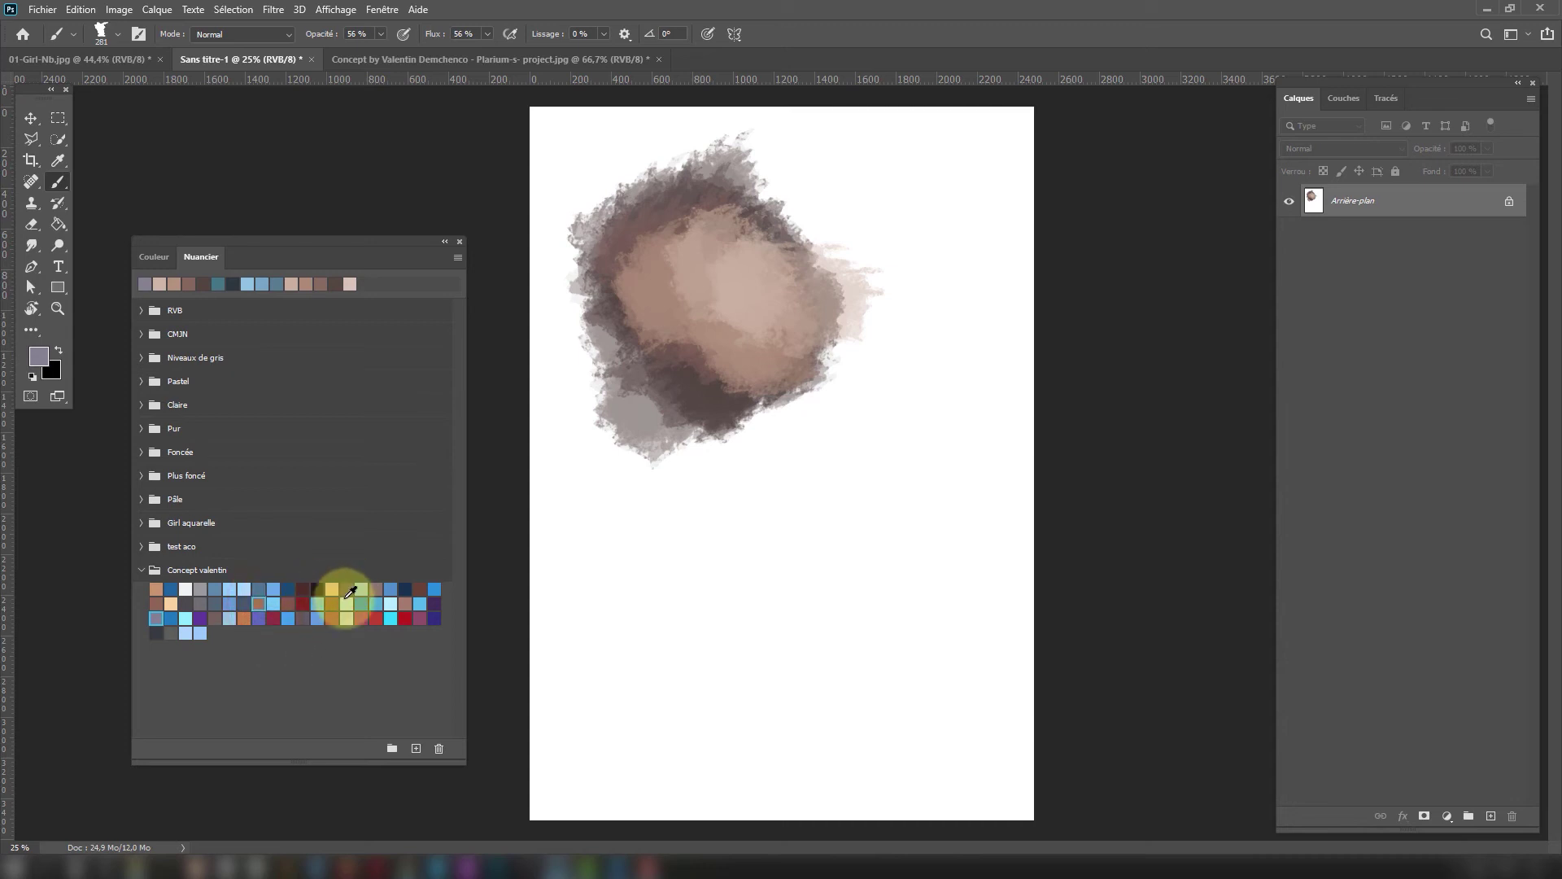
pyautogui.keyDown('ctrl'); pyautogui.click(318, 589); pyautogui.keyUp('ctrl')
pyautogui.keyDown('ctrl'); pyautogui.click(361, 619); pyautogui.keyUp('ctrl')
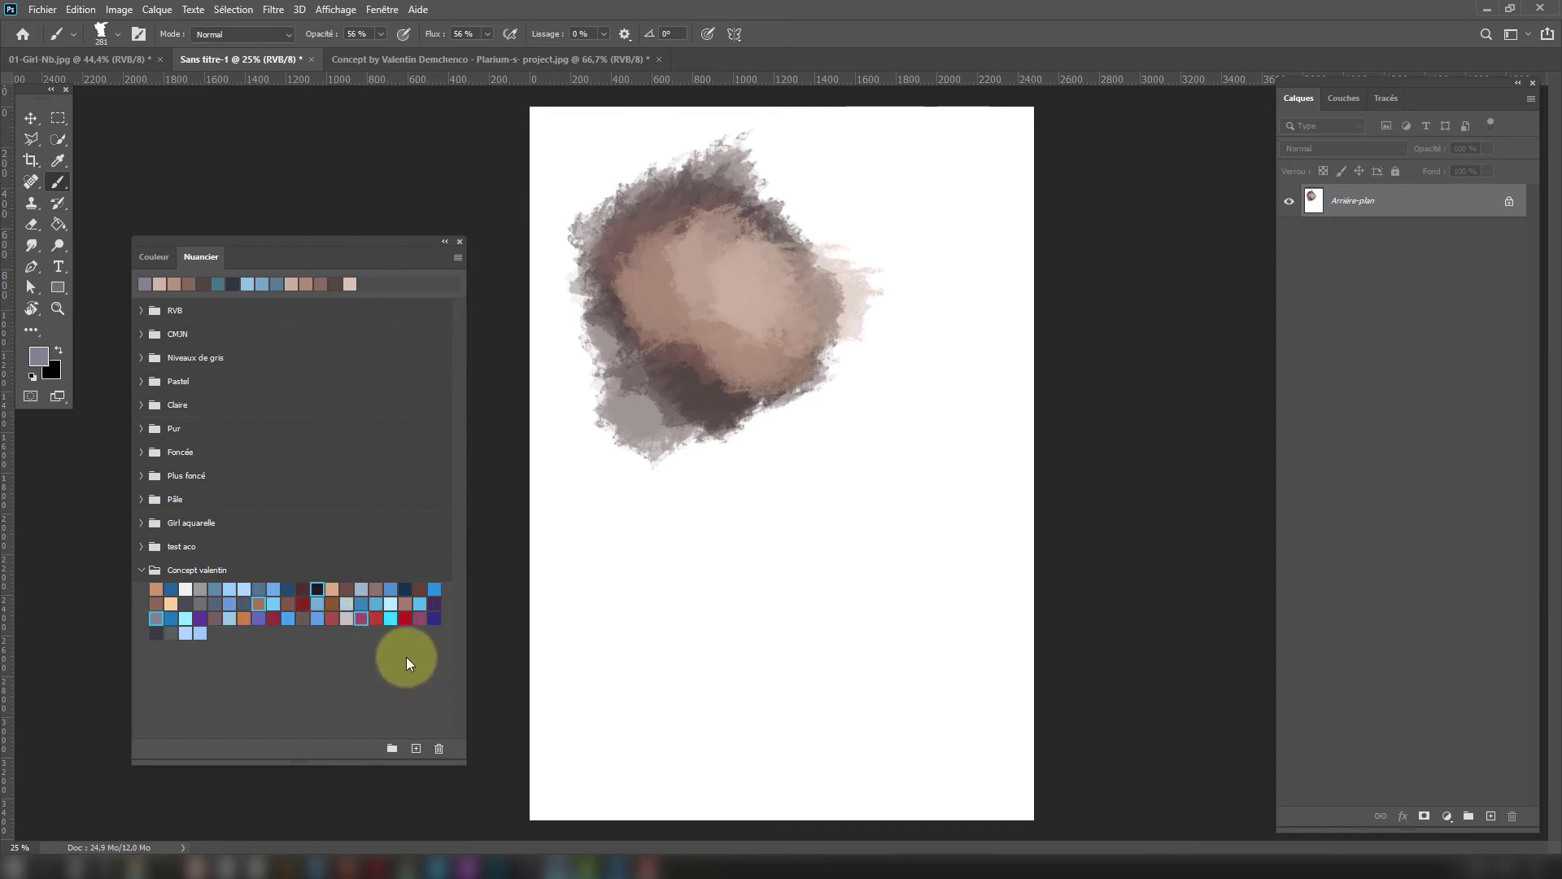
pyautogui.click(439, 748)
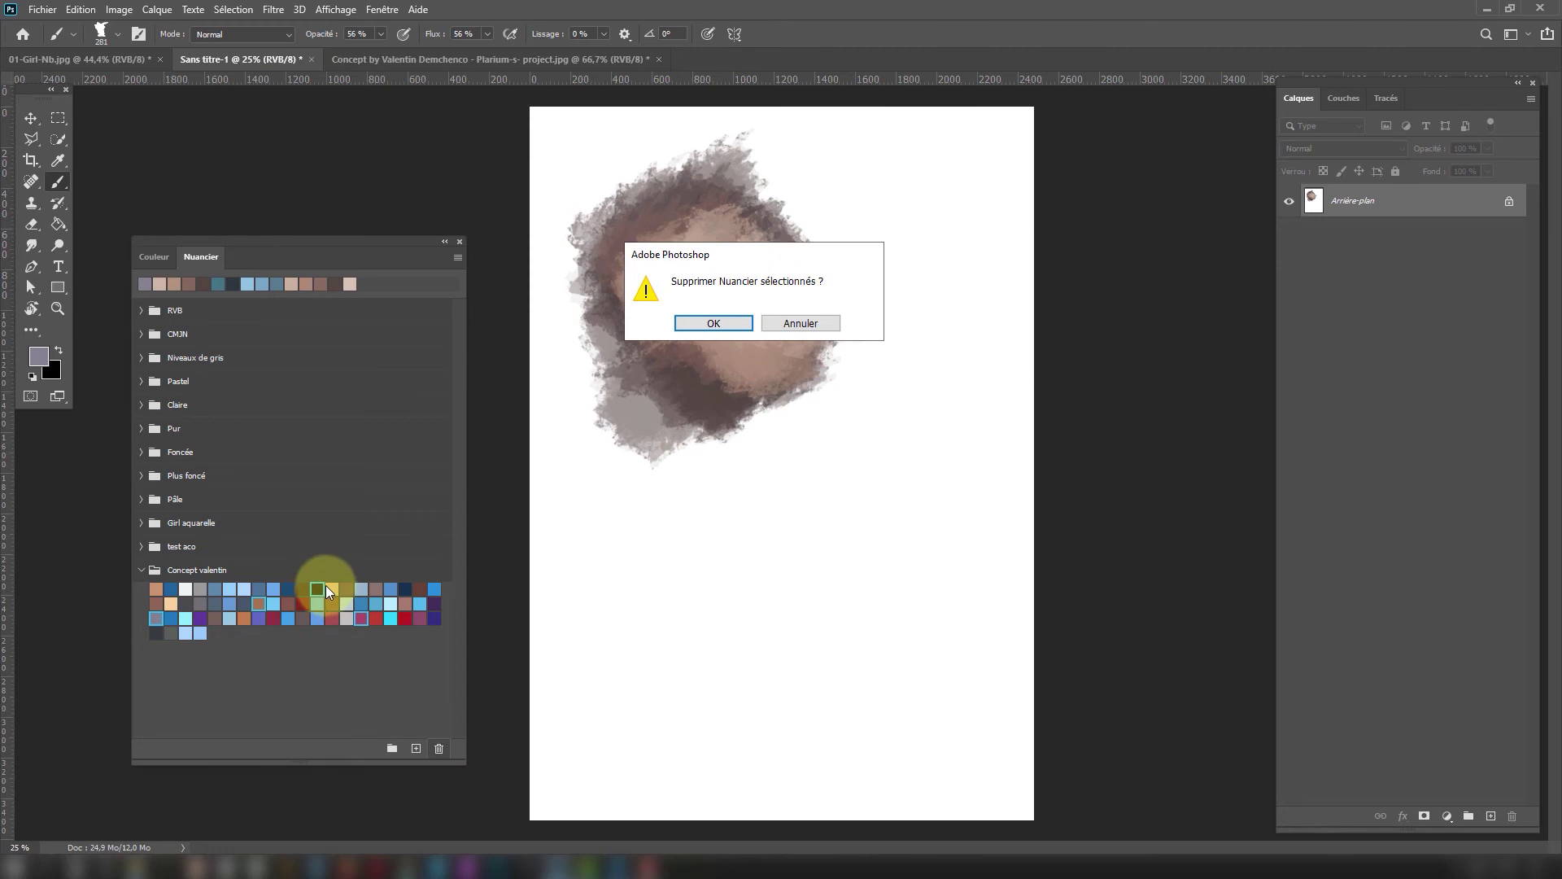
pyautogui.click(713, 324)
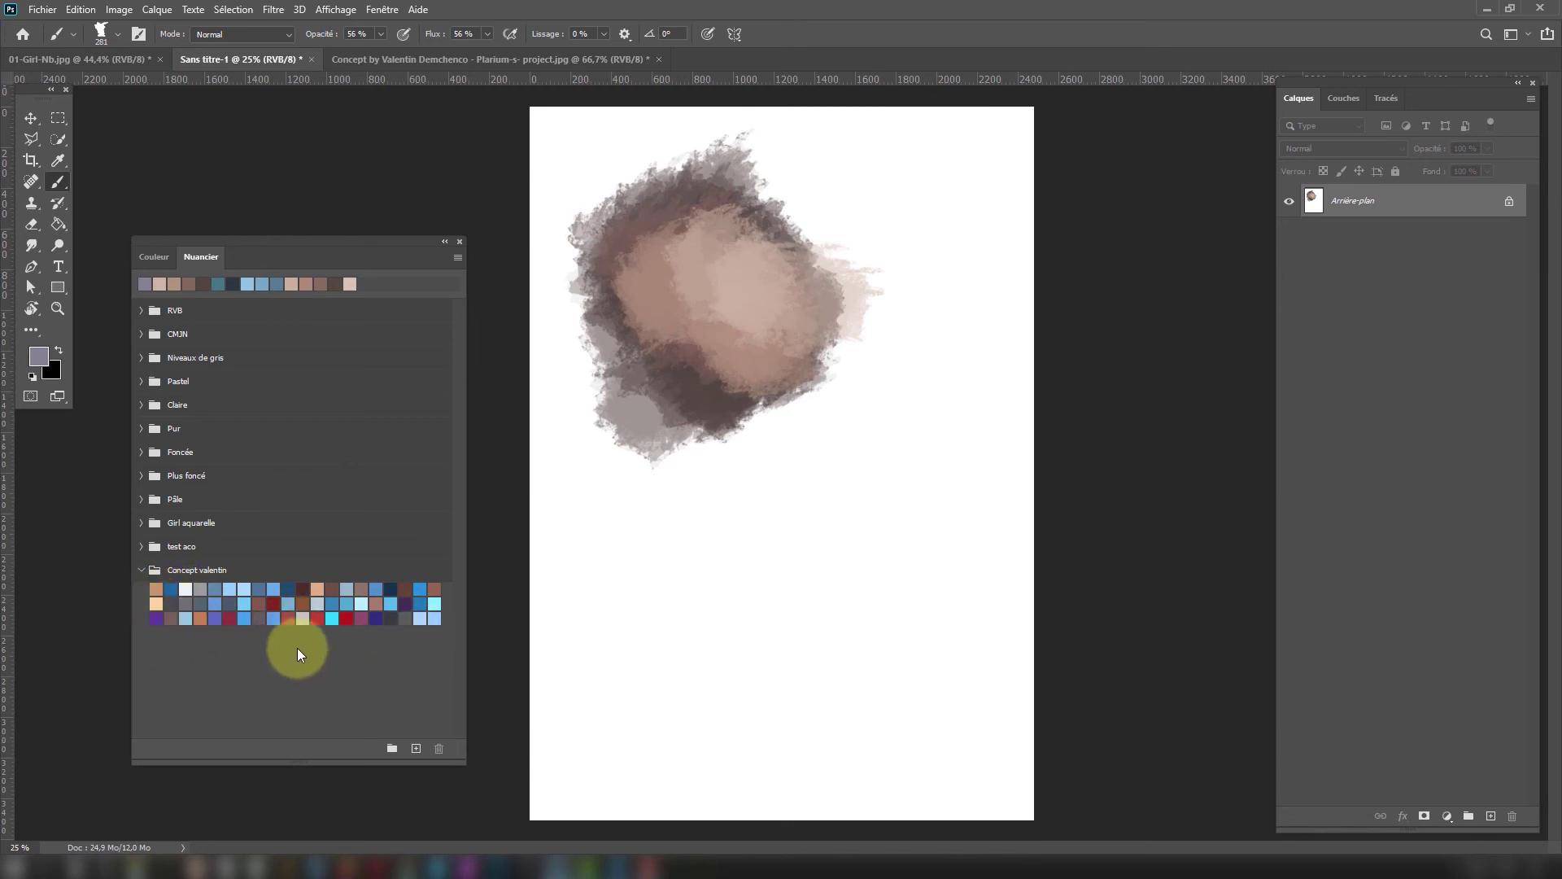
# Paint a patch below the skin-tone study with the magenta swatch from the imported concept group.
pyautogui.moveTo(432, 617); pyautogui.dragTo(362, 619)
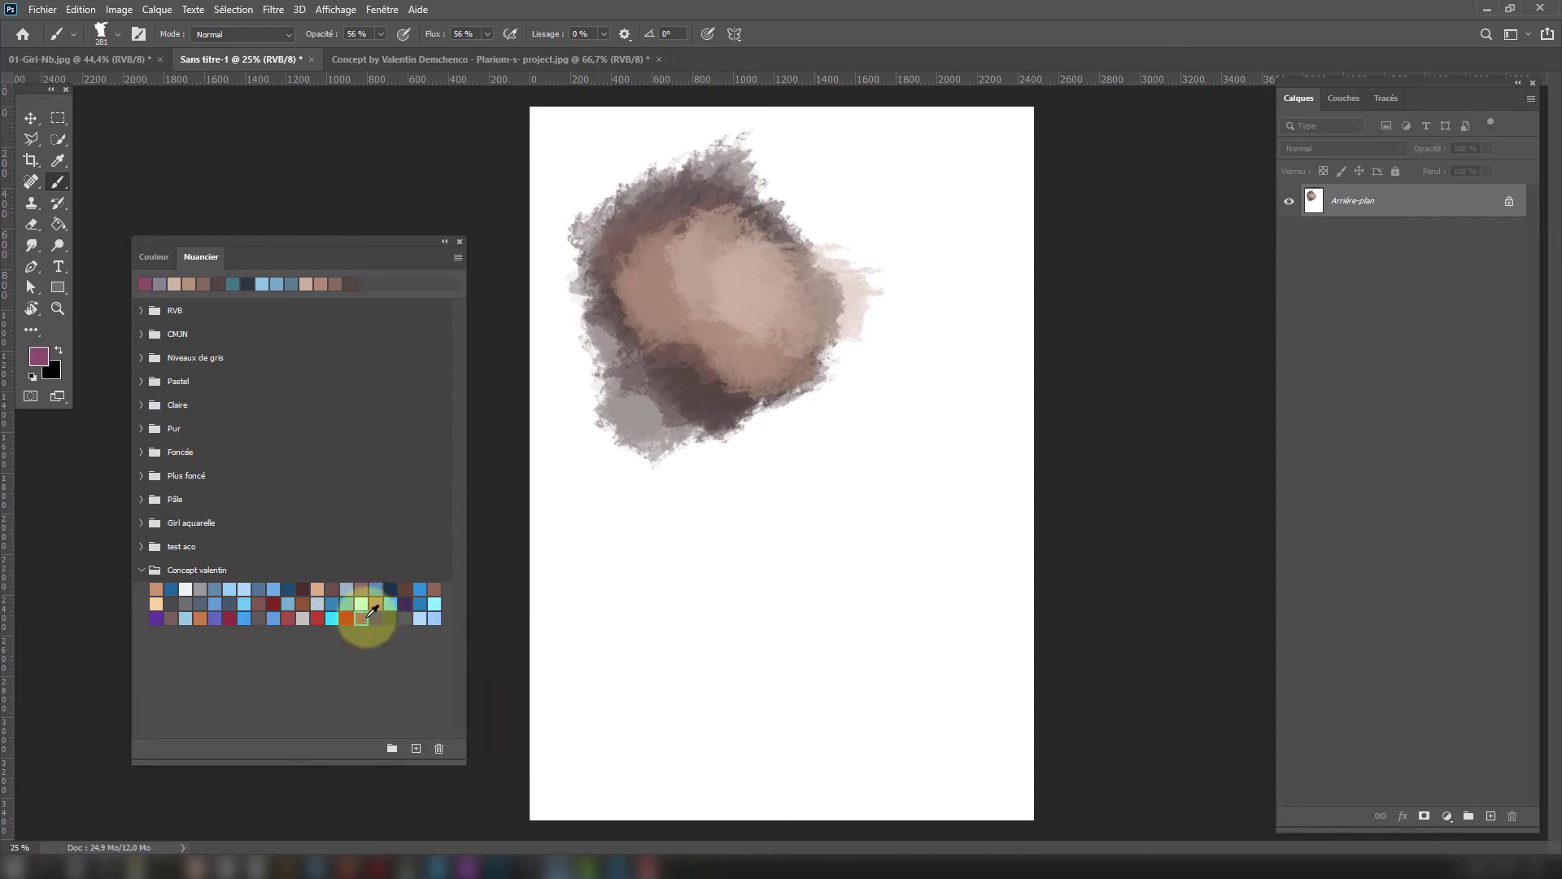
pyautogui.moveTo(675, 550)
pyautogui.mouseDown()
pyautogui.moveTo(741, 531)
pyautogui.moveTo(683, 561)
pyautogui.mouseUp()
pyautogui.moveTo(769, 569); pyautogui.dragTo(799, 537)
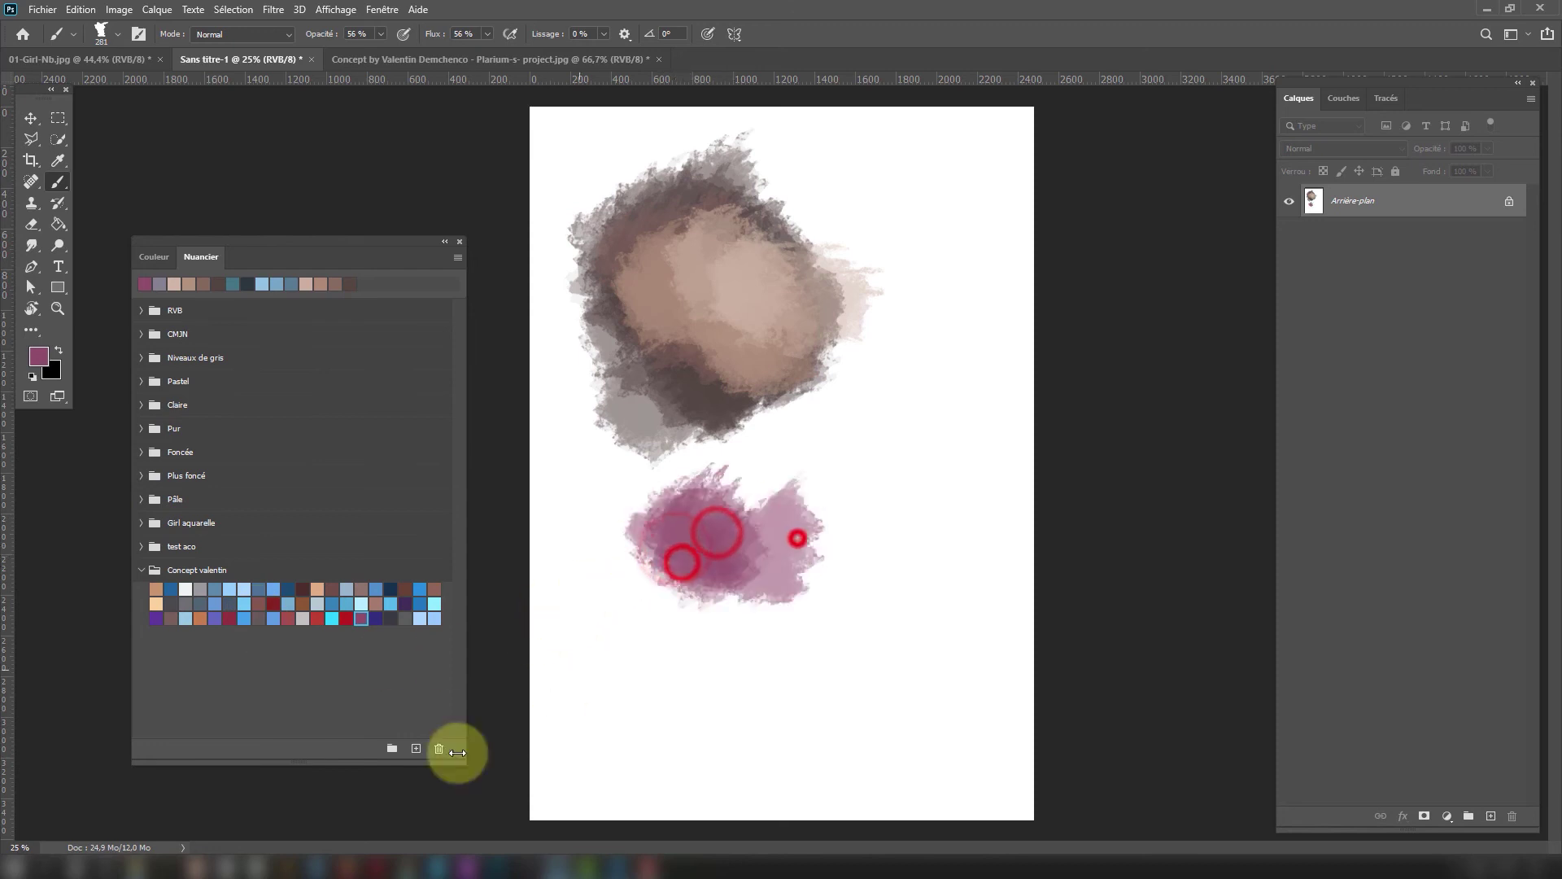
# Paint over the magenta patch with the crimson and bright cyan swatches from the imported concept group.
pyautogui.click(350, 621)
pyautogui.moveTo(663, 541); pyautogui.dragTo(740, 579)
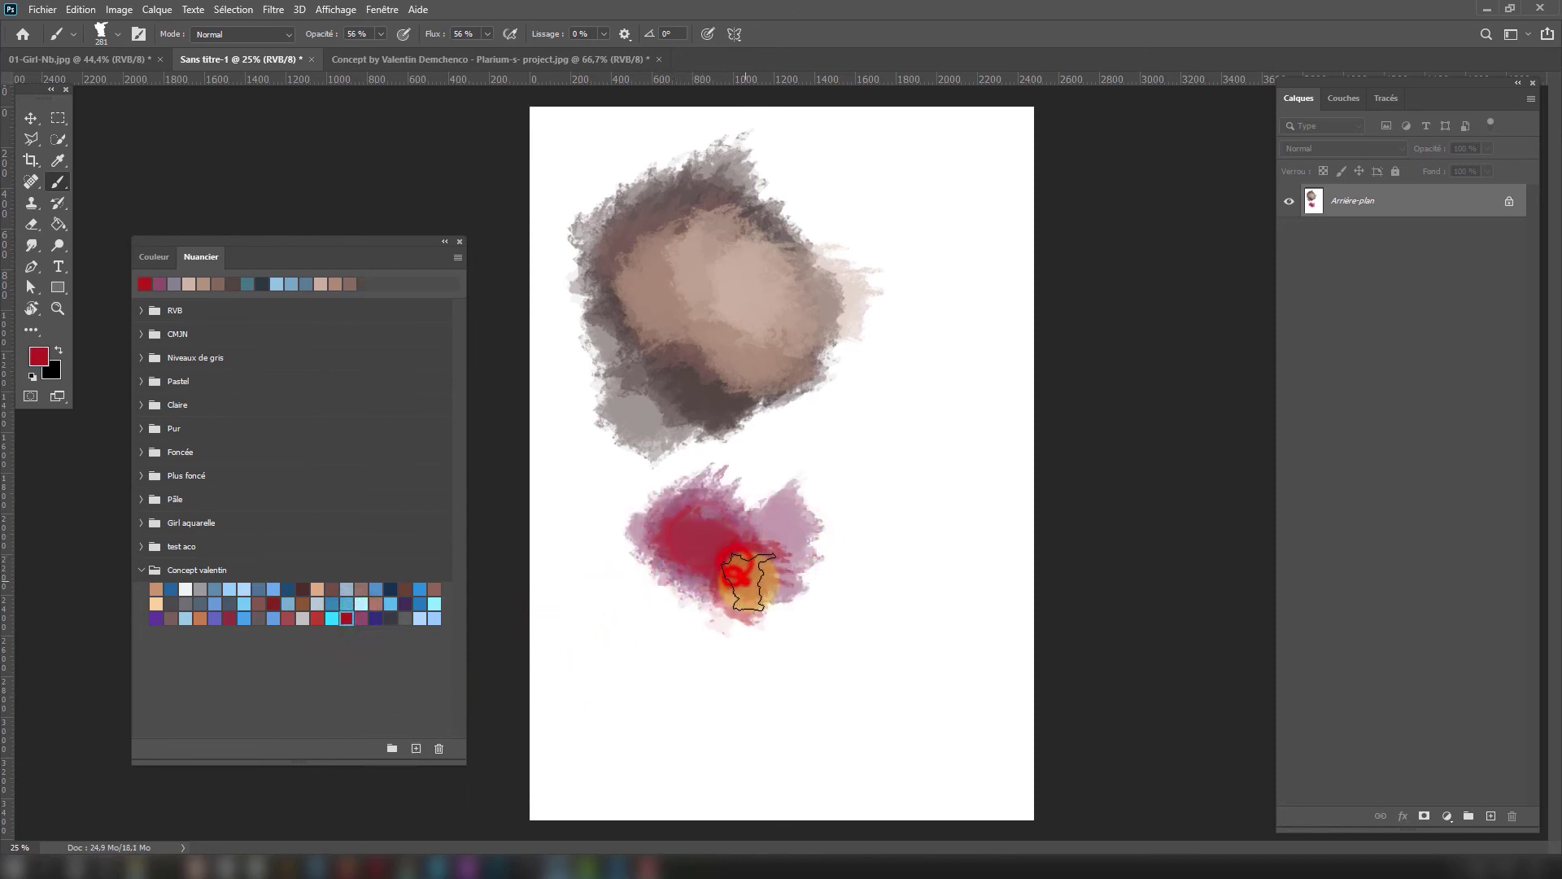
pyautogui.click(332, 618)
pyautogui.moveTo(639, 529)
pyautogui.mouseDown()
pyautogui.moveTo(698, 548)
pyautogui.moveTo(716, 592)
pyautogui.mouseUp()
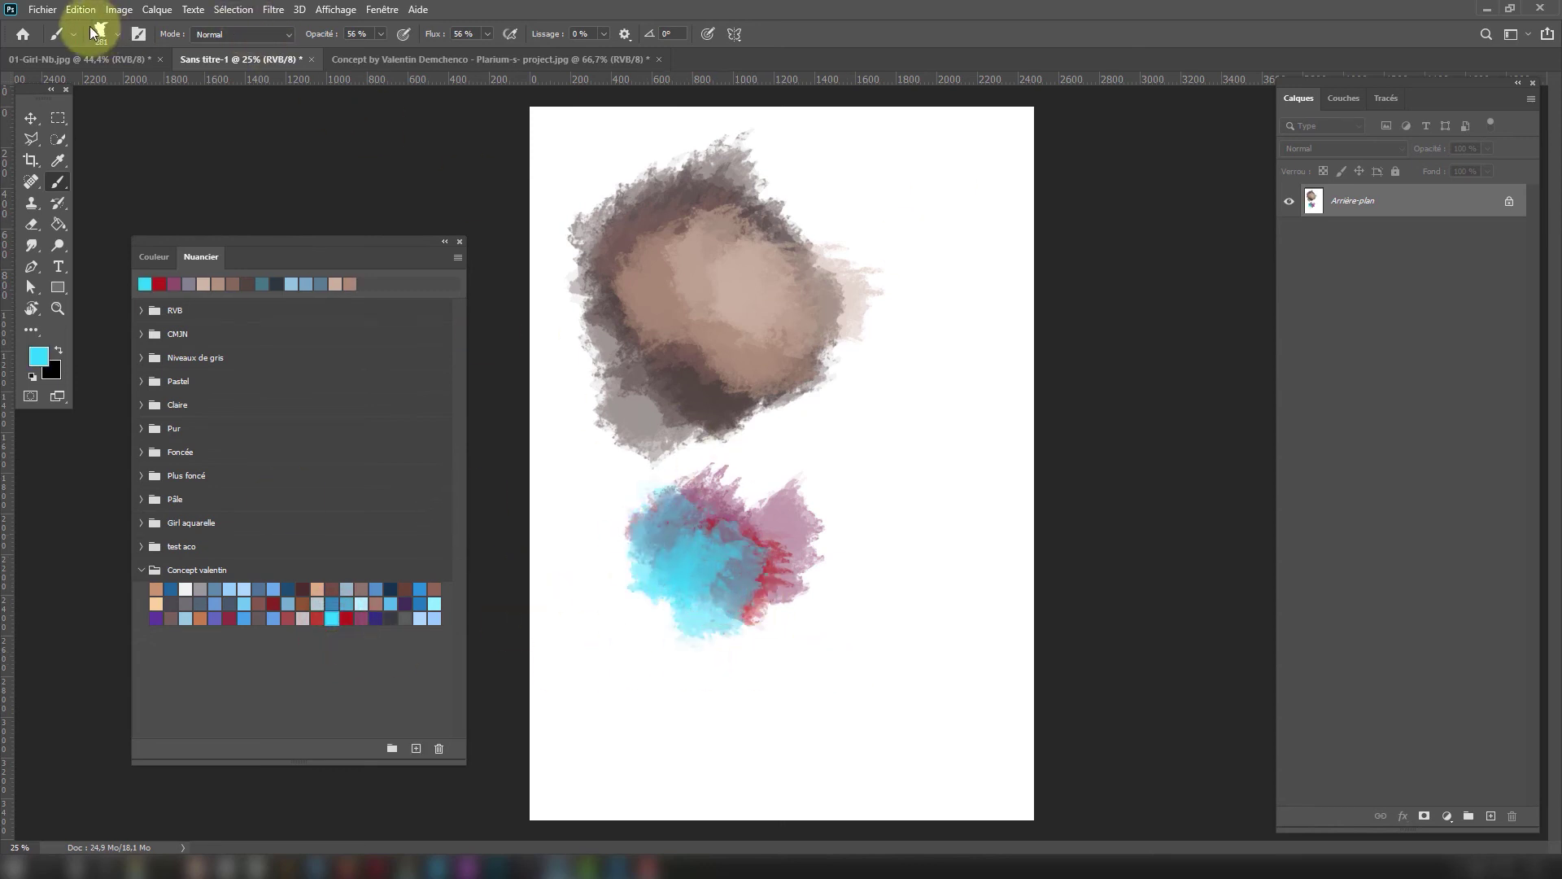
# Open 03-Compositing sous marin.jpg from the Fichiers Source folder and shift the swatches panel aside.
pyautogui.click(47, 9)
pyautogui.click(56, 42)
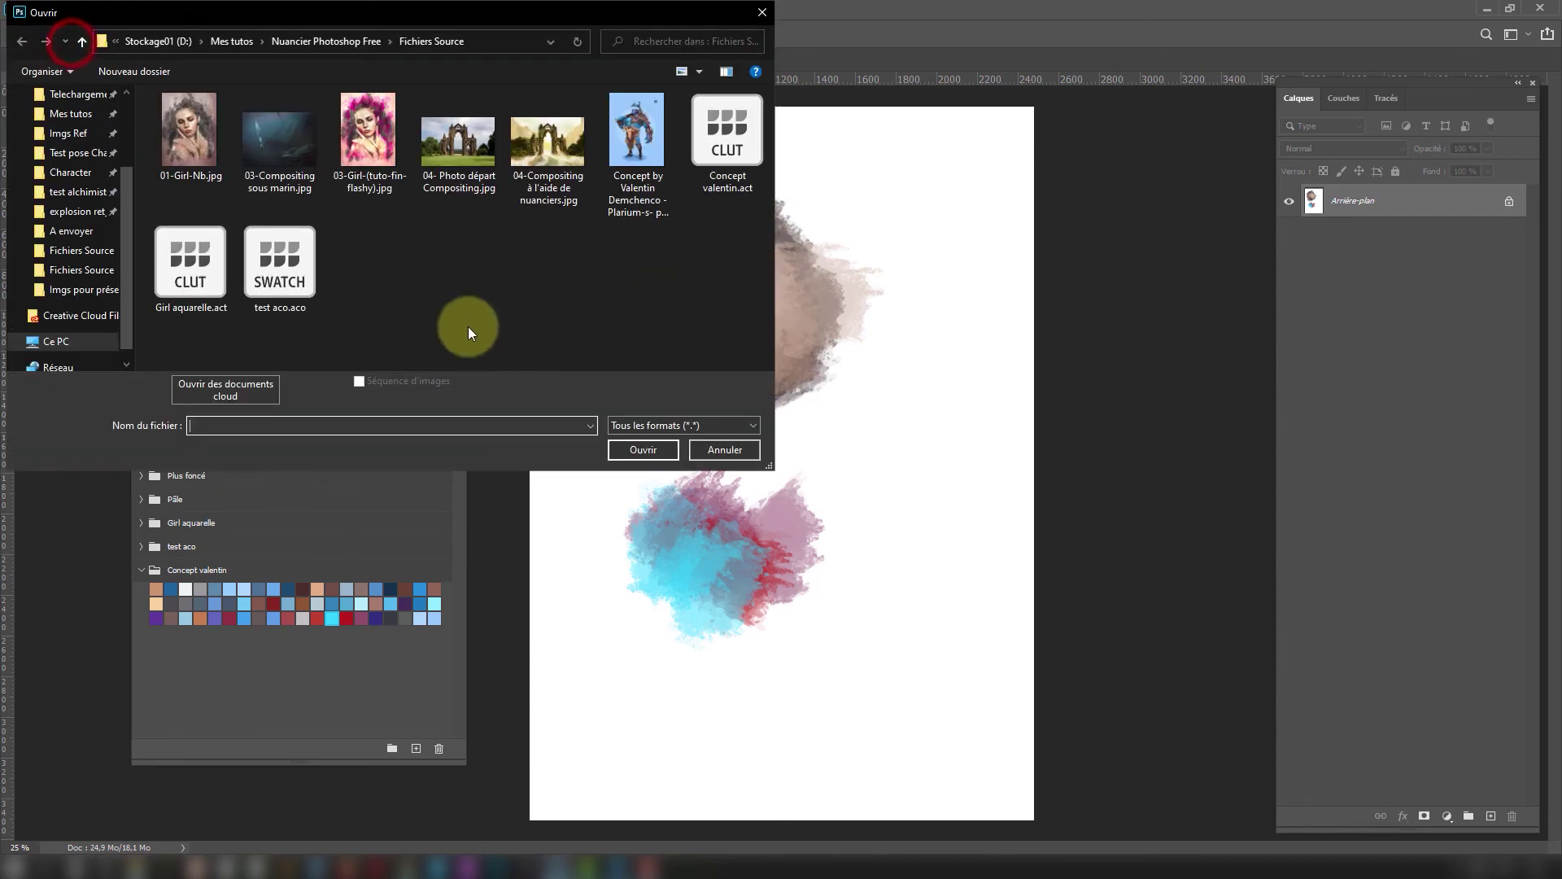
pyautogui.click(319, 167)
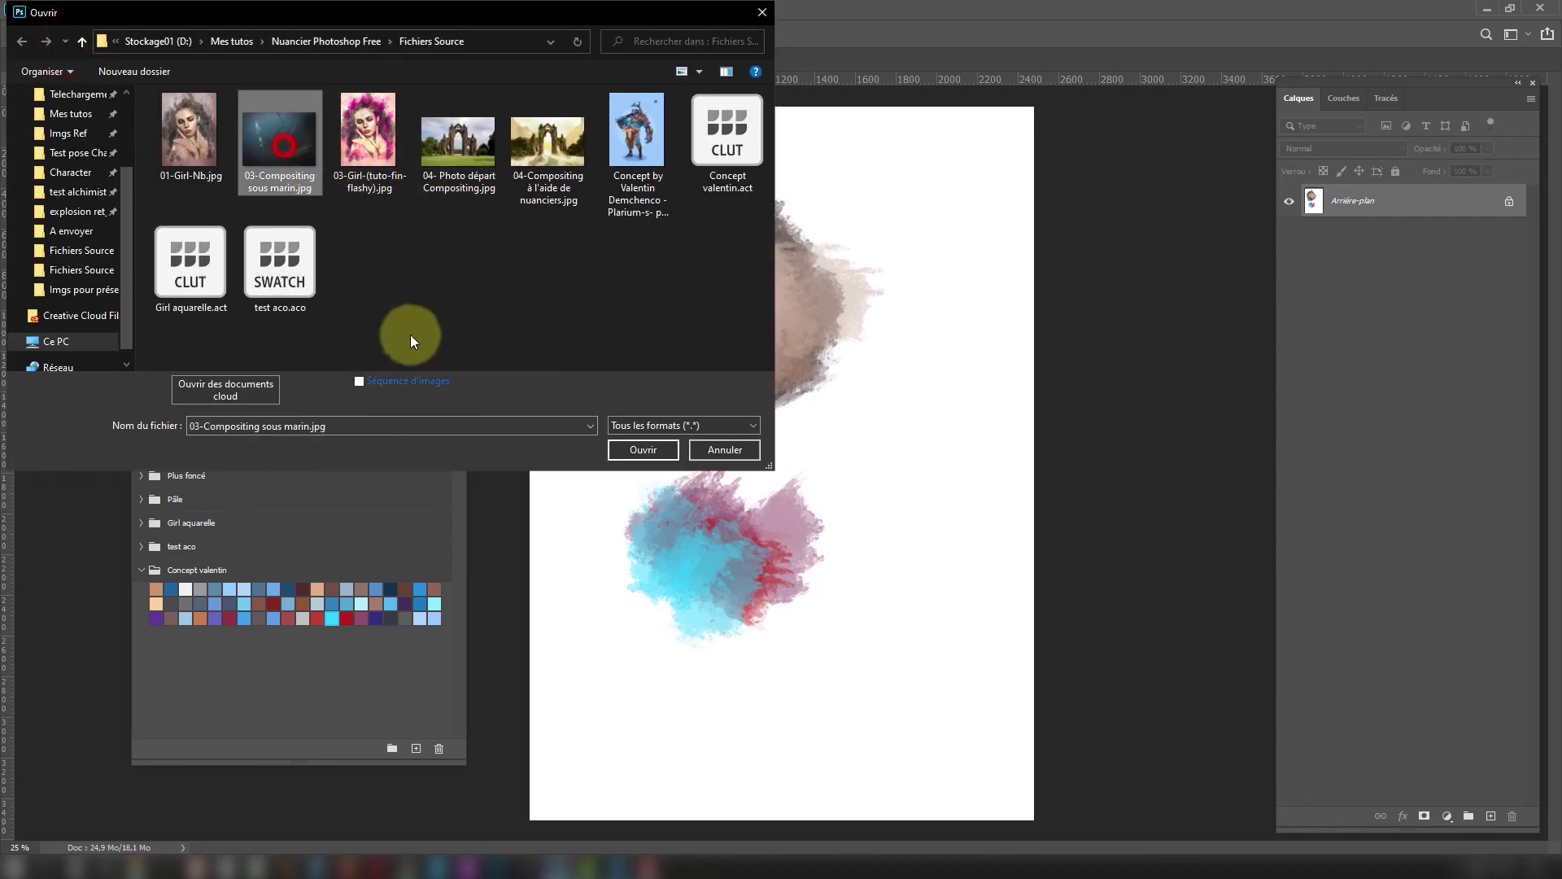
pyautogui.click(651, 450)
pyautogui.moveTo(389, 241); pyautogui.dragTo(348, 239)
# Start the legacy Save for Web export for the underwater image and reposition its dialog to show the settings.
pyautogui.click(43, 10)
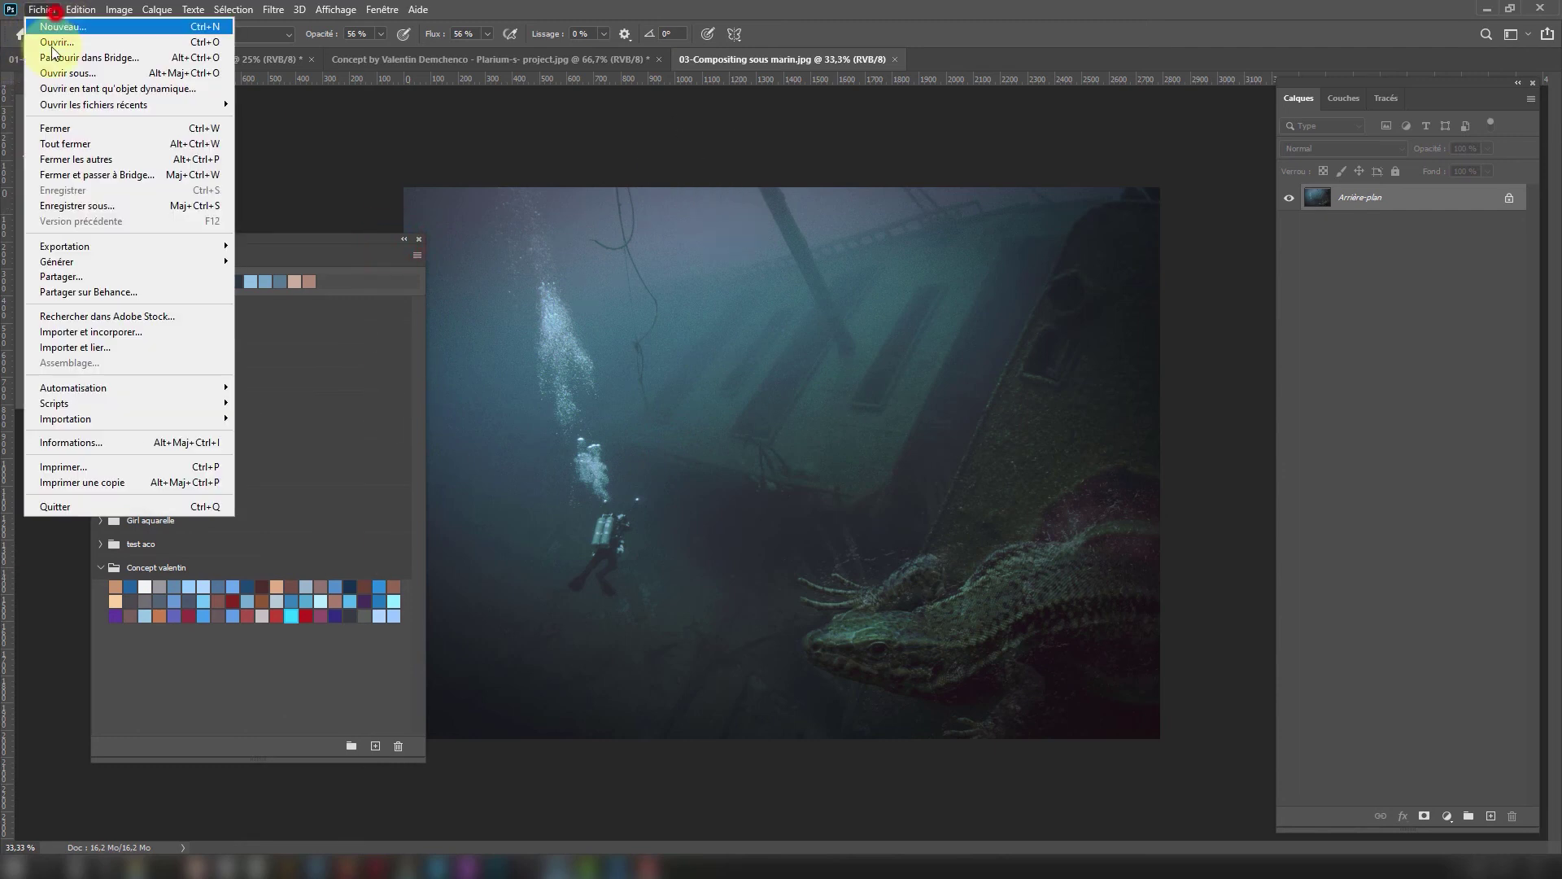
pyautogui.moveTo(83, 244)
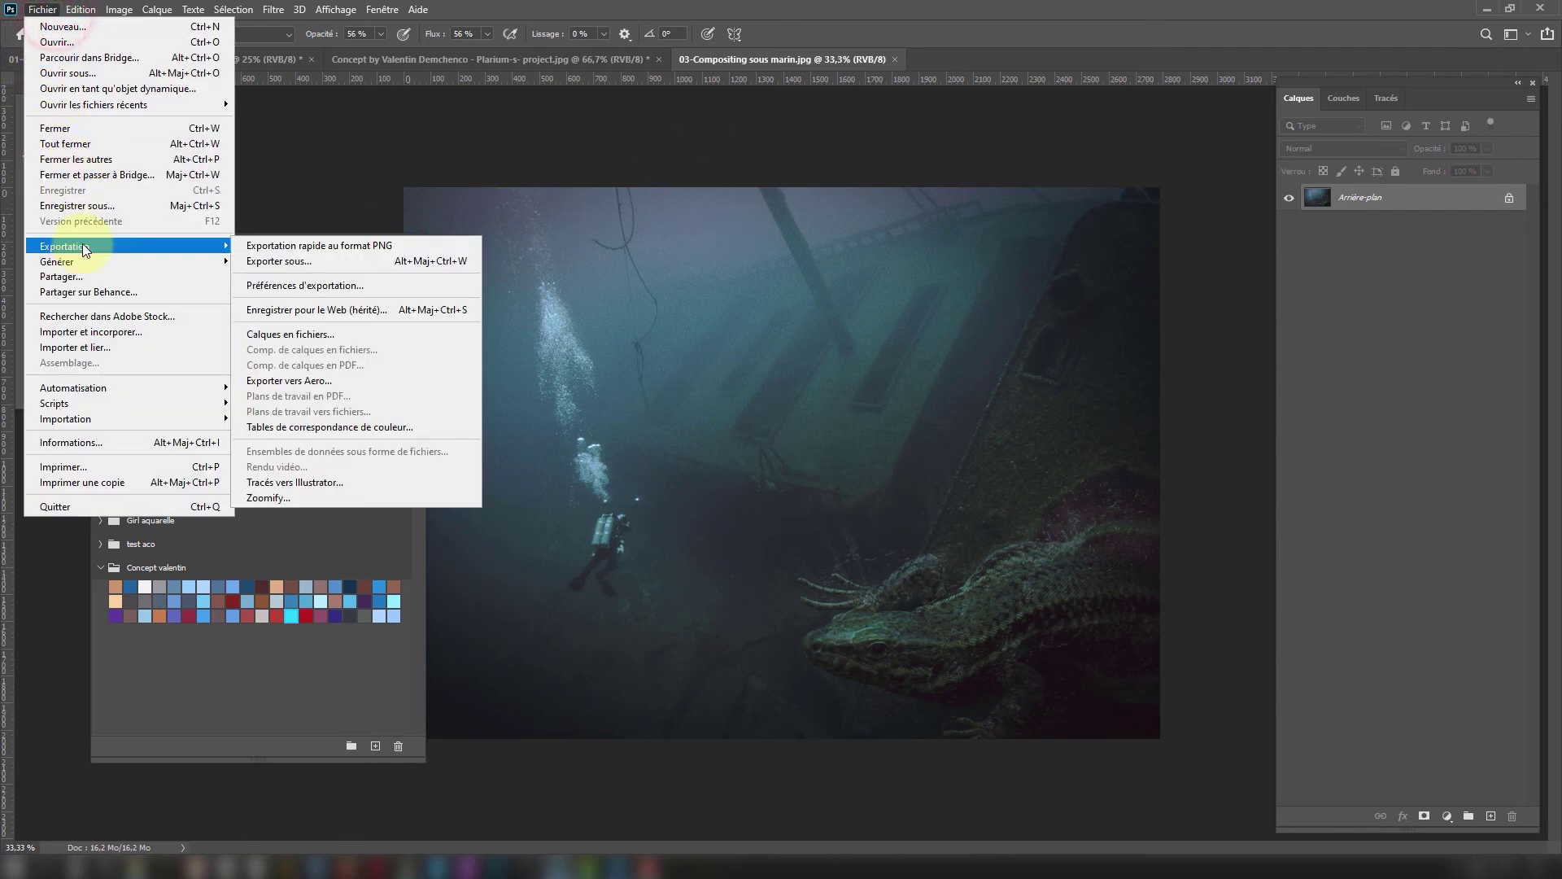
pyautogui.click(358, 309)
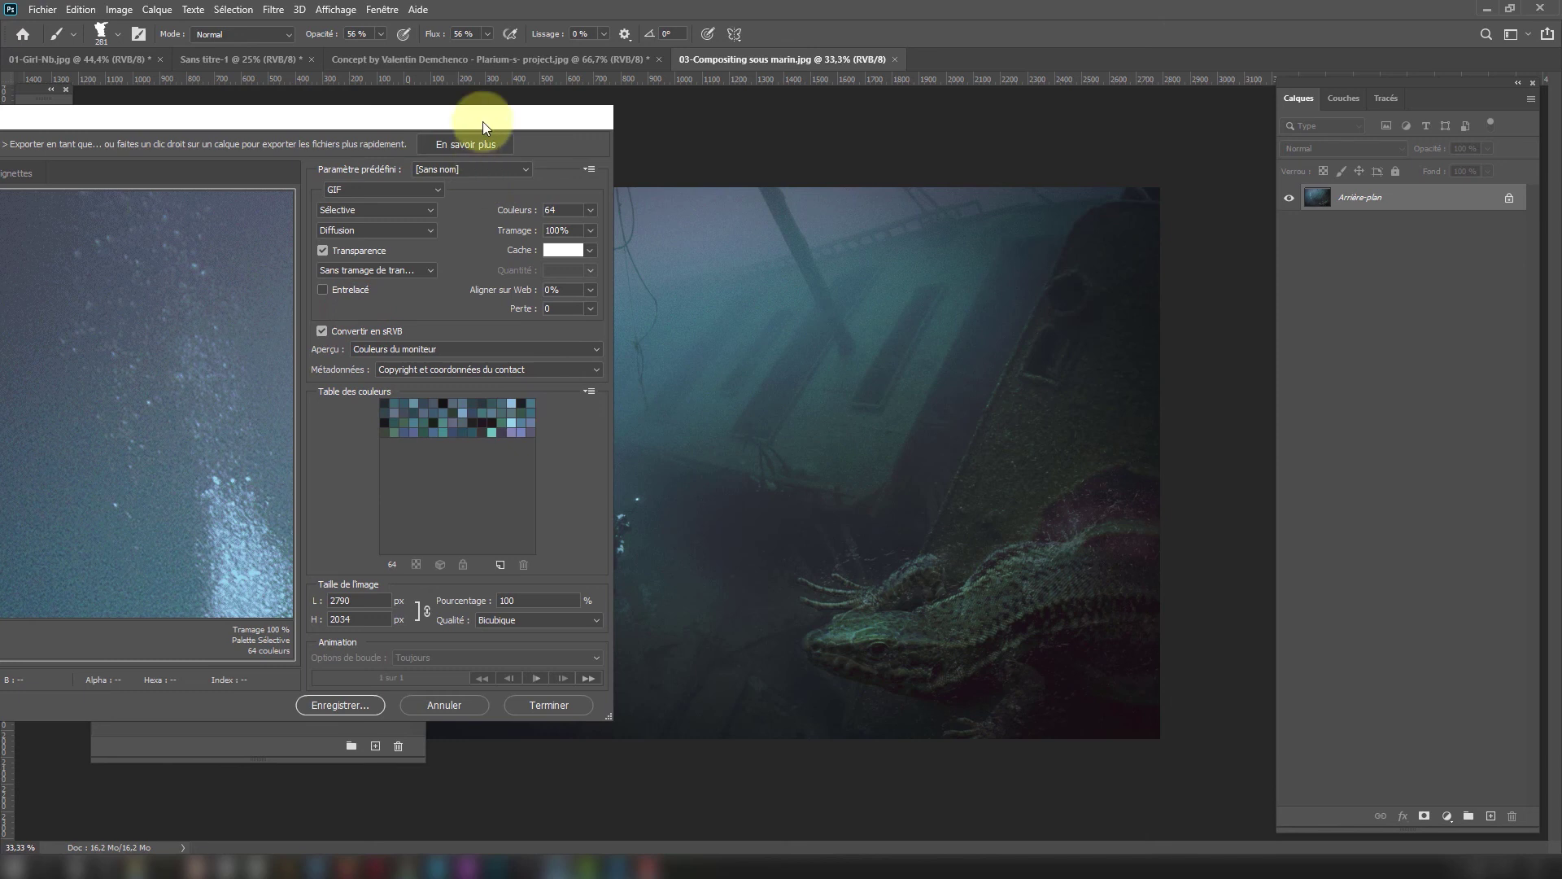
pyautogui.moveTo(483, 120); pyautogui.dragTo(633, 96)
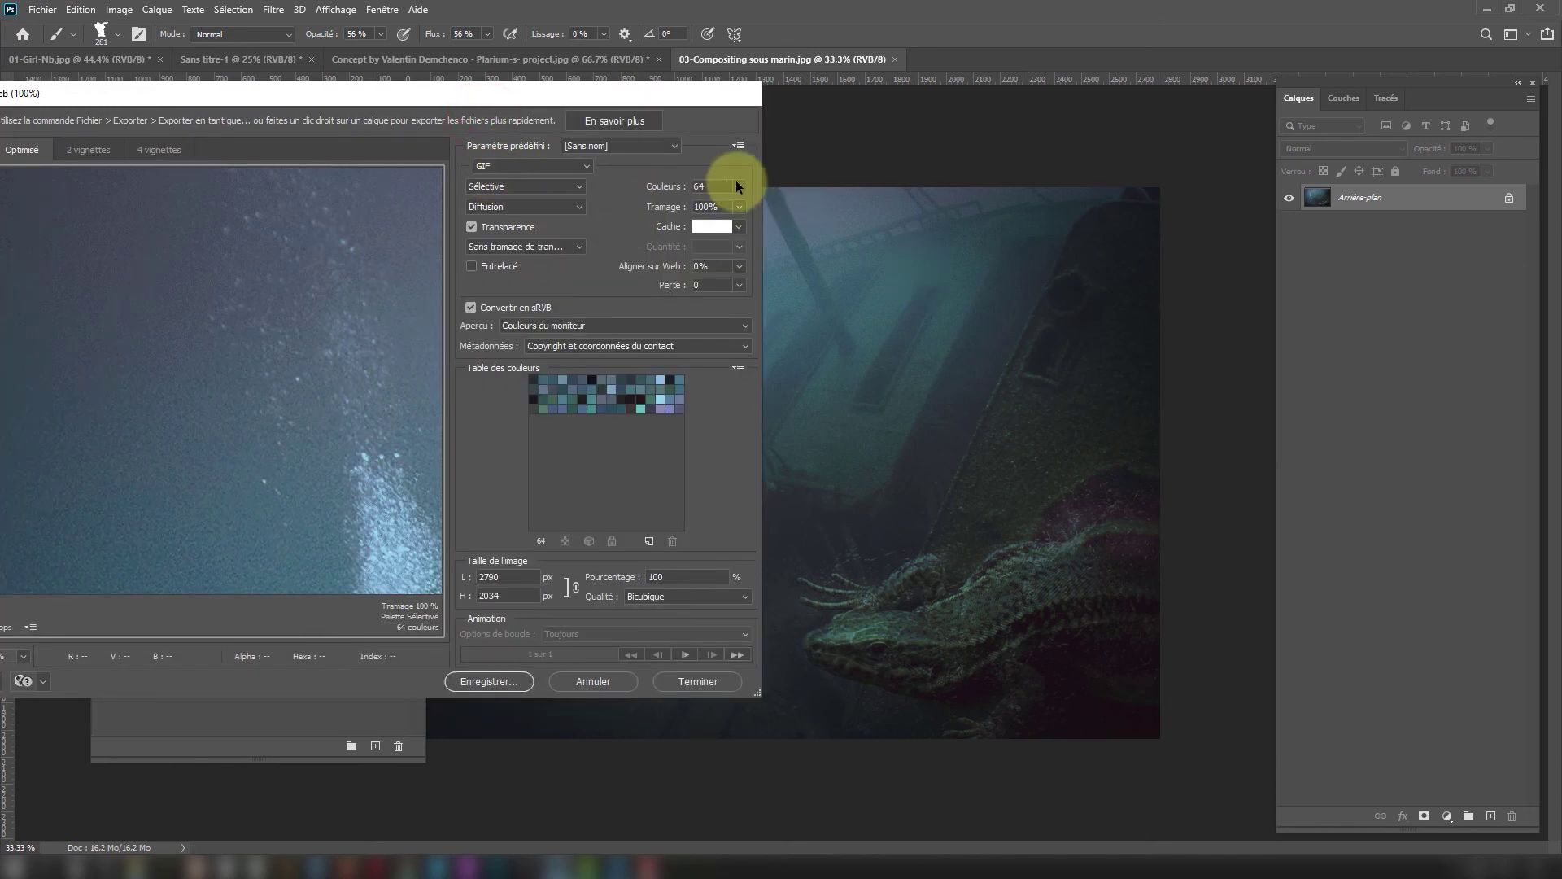
# Set the export format to GIF with 8 colours for the underwater image.
pyautogui.click(495, 165)
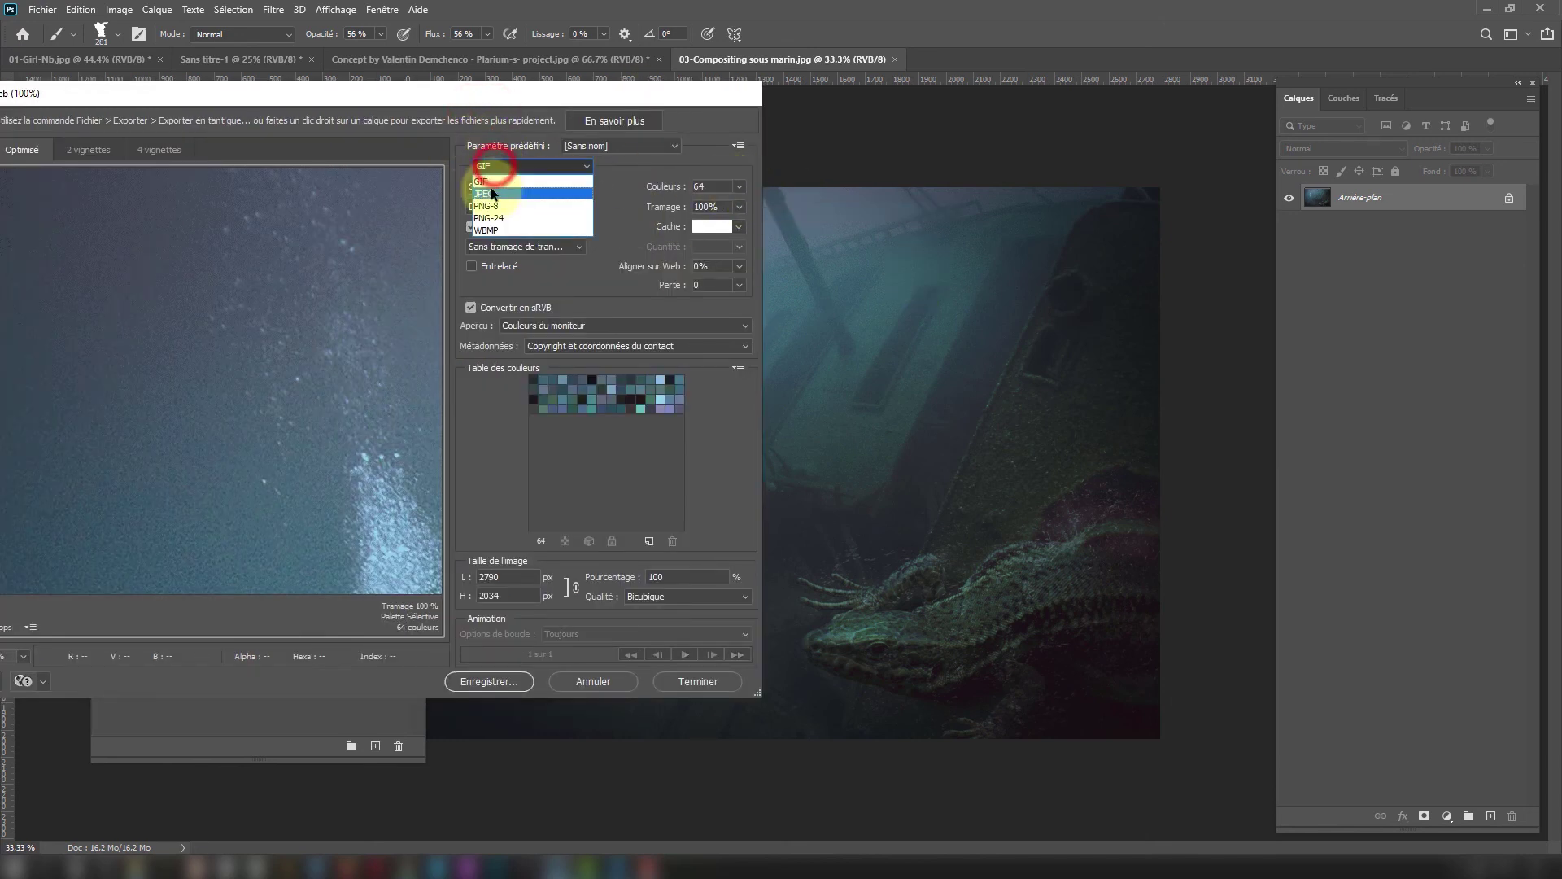
pyautogui.click(491, 189)
pyautogui.click(564, 166)
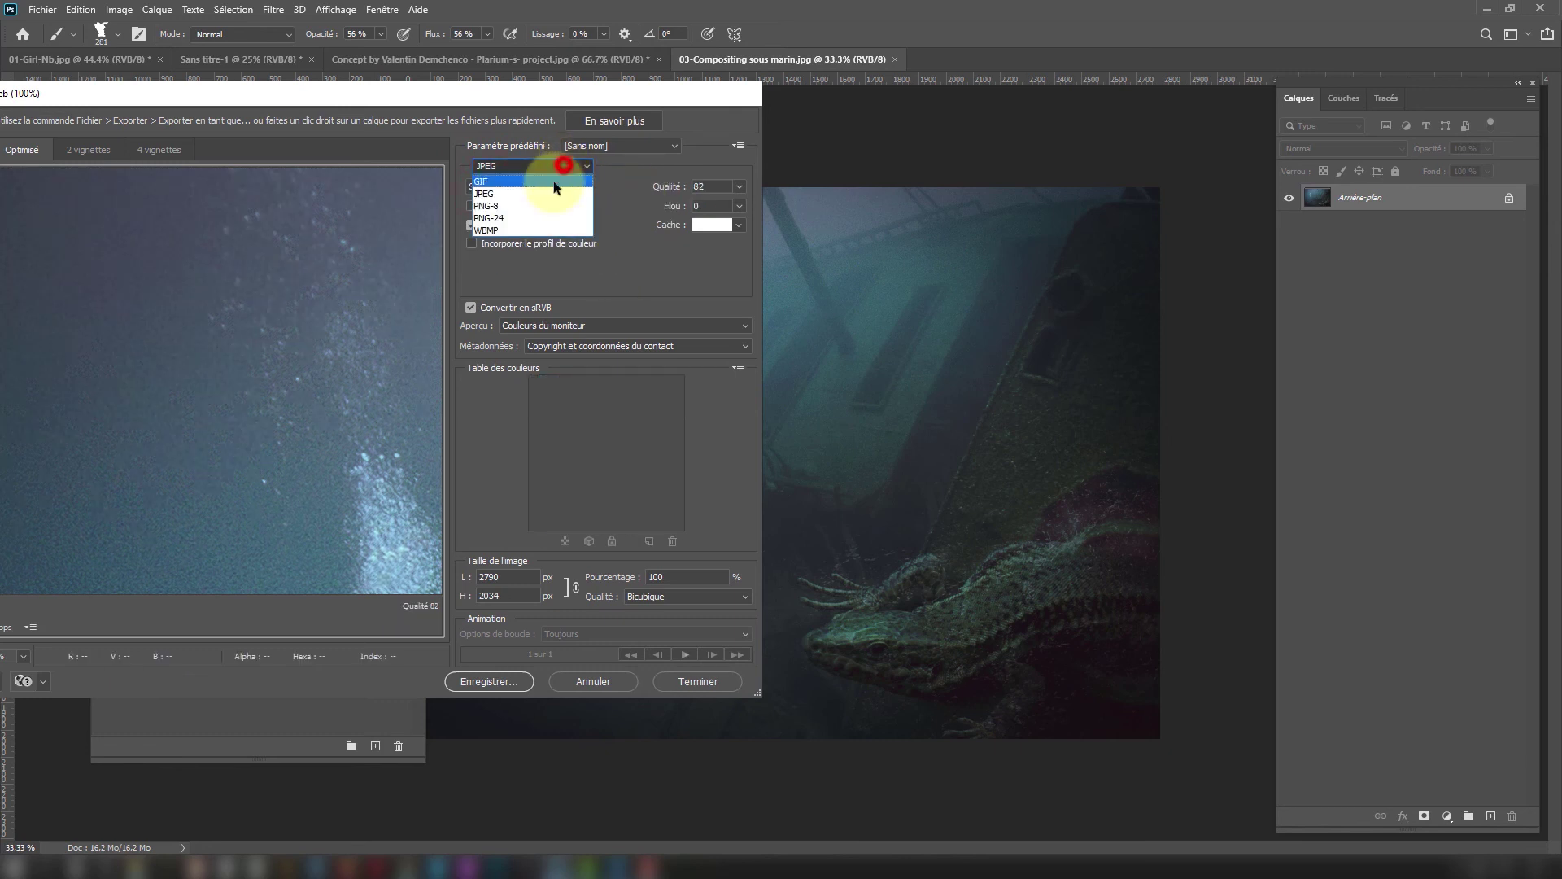
pyautogui.click(505, 180)
pyautogui.click(739, 187)
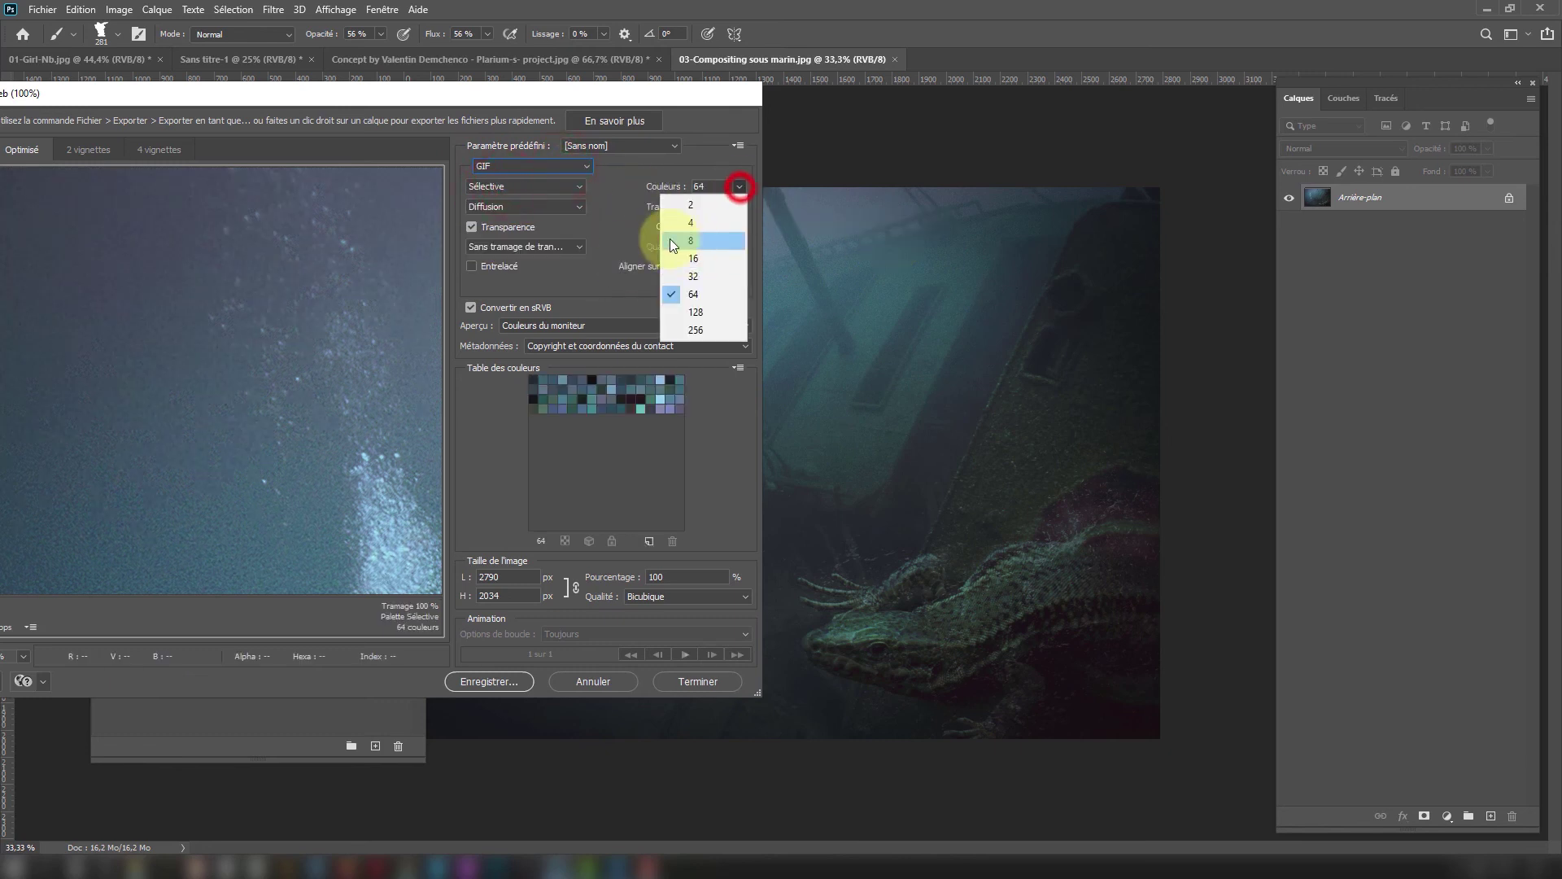
pyautogui.click(698, 242)
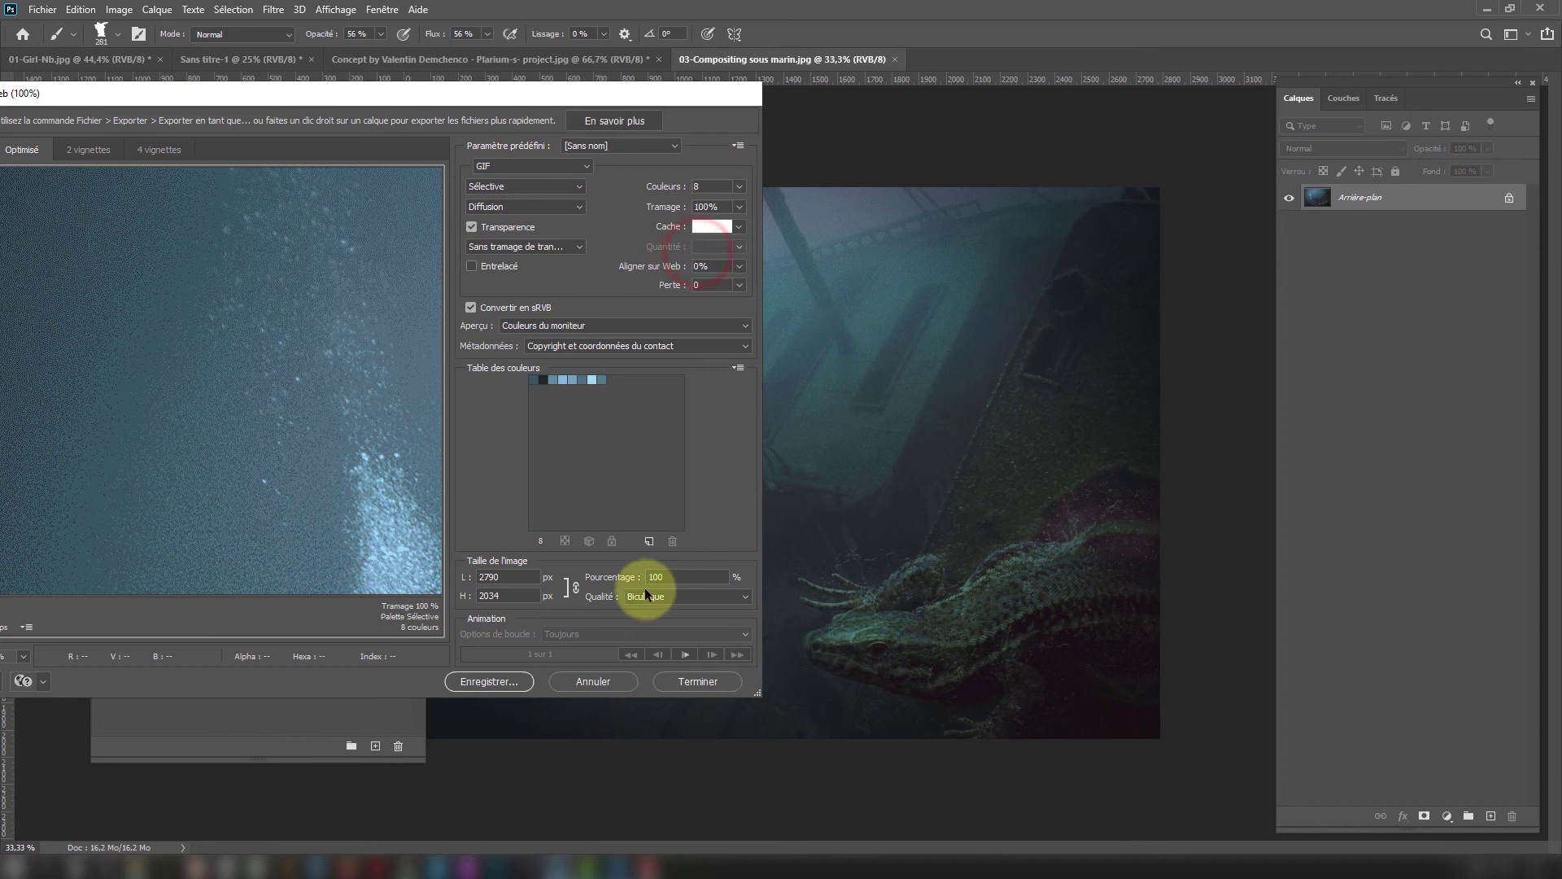
# Save the colour table as Compositing sous marin in D:\Mes tutos\Nuancier Photoshop Free\Fichiers Source and finish the web export.
pyautogui.click(739, 368)
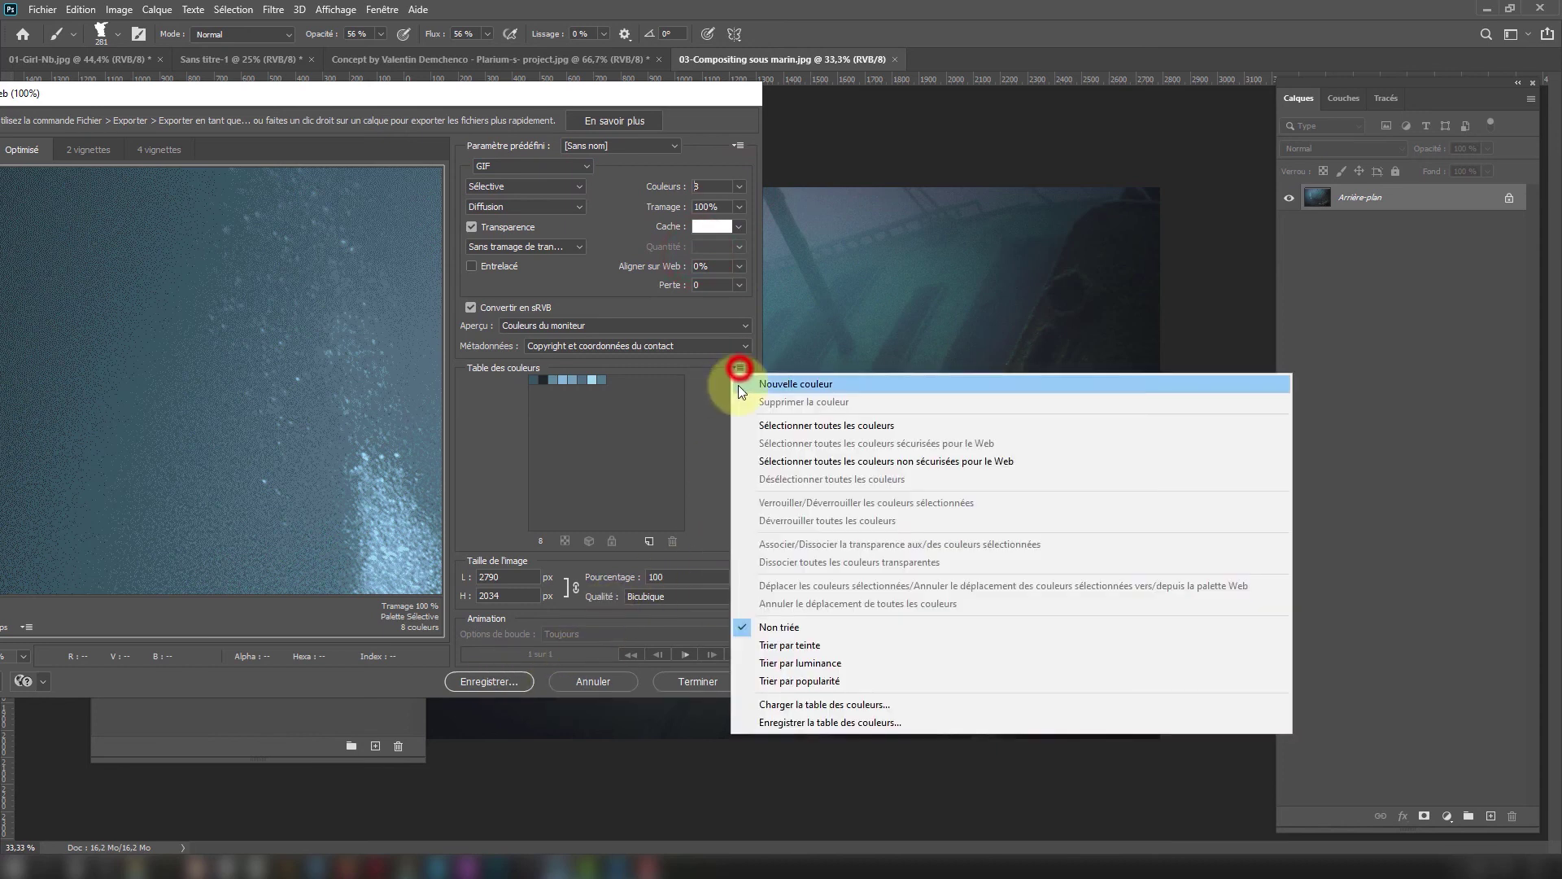
pyautogui.click(780, 722)
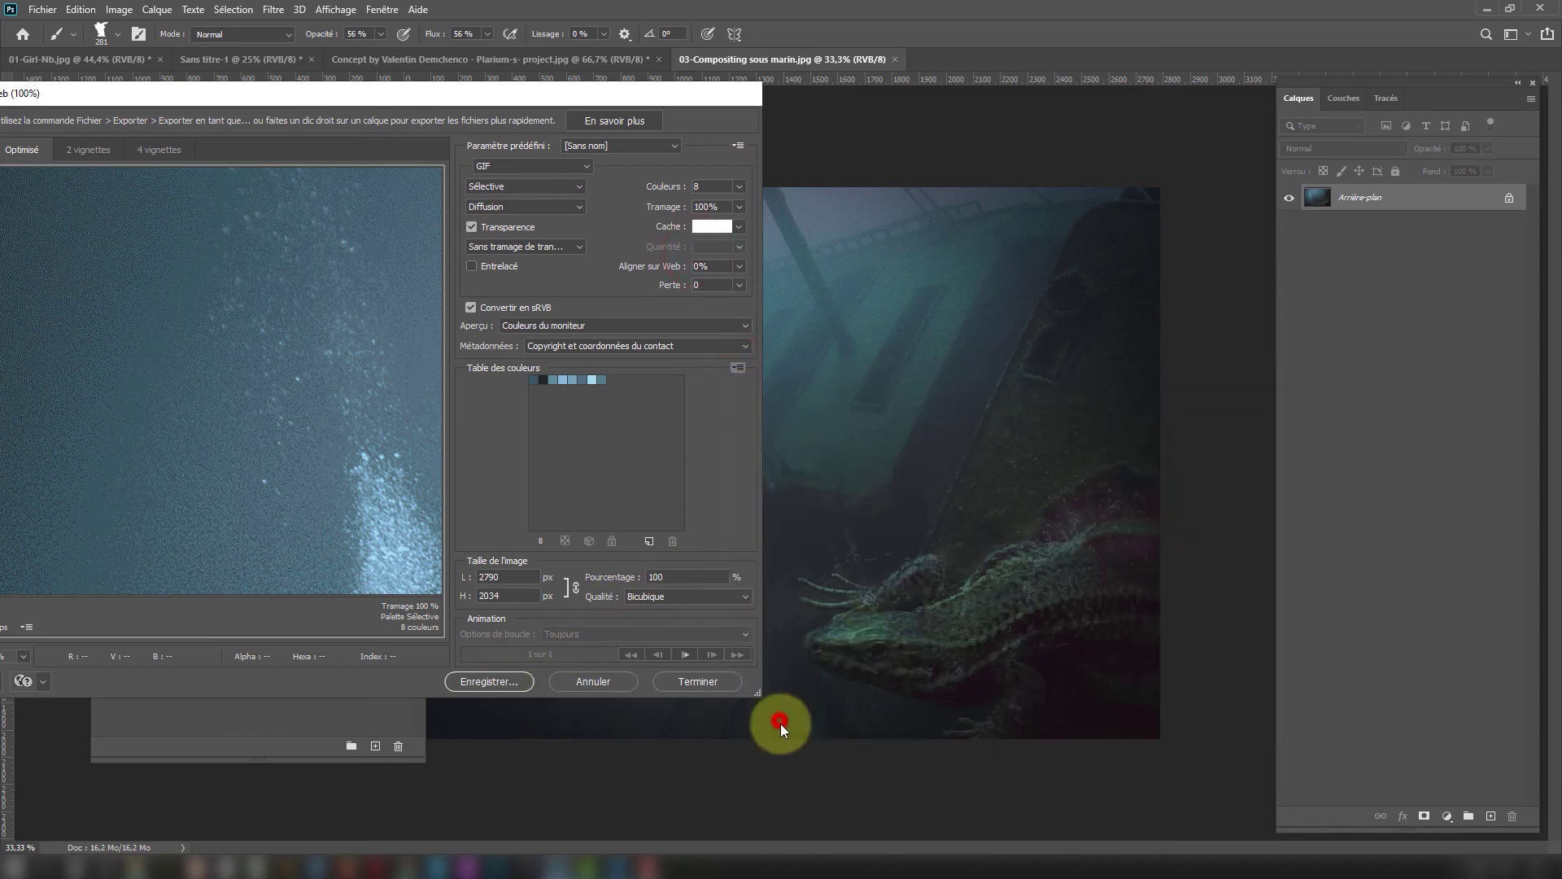
pyautogui.click(499, 147)
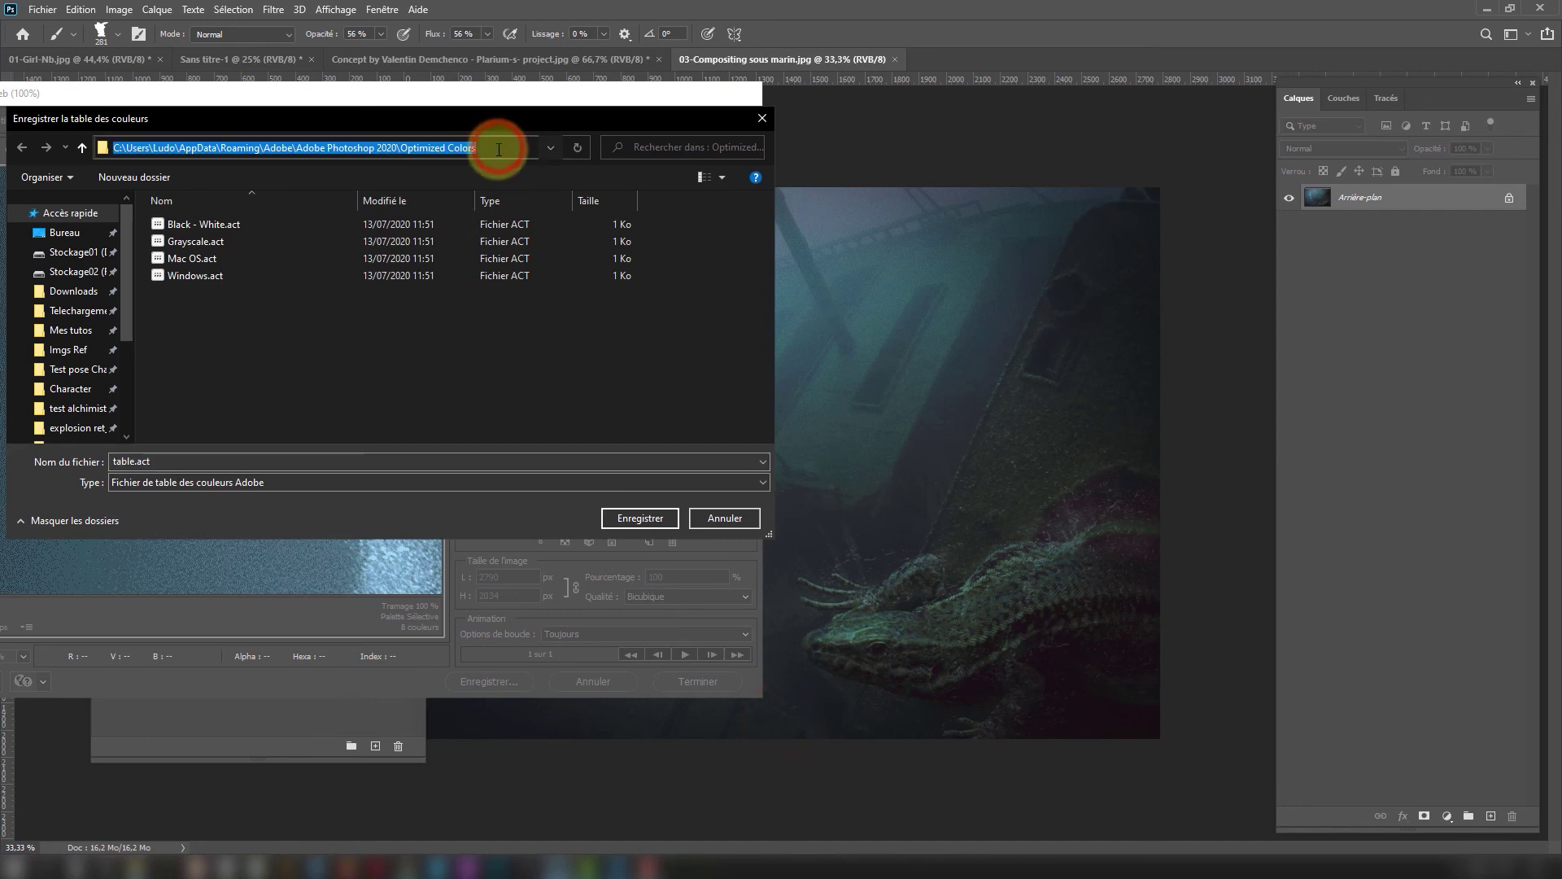
pyautogui.write('D:\\Mes tutos\\Nuancier Photoshop Free\\Fichiers Source')
pyautogui.press('Return')
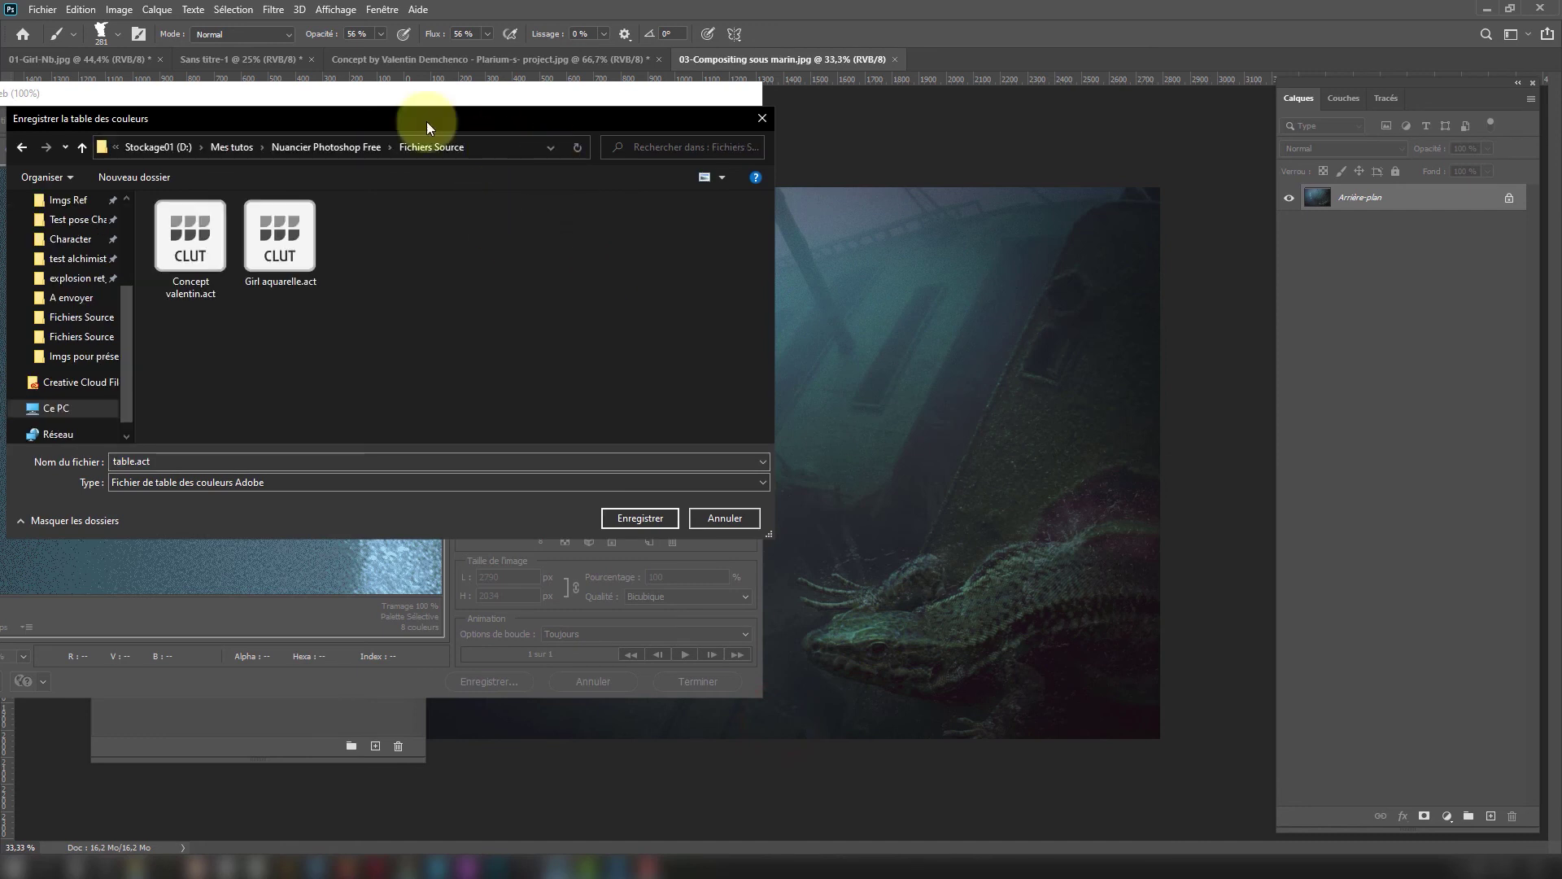
pyautogui.click(400, 291)
pyautogui.doubleClick(147, 463)
pyautogui.write('Compositing sous marin')
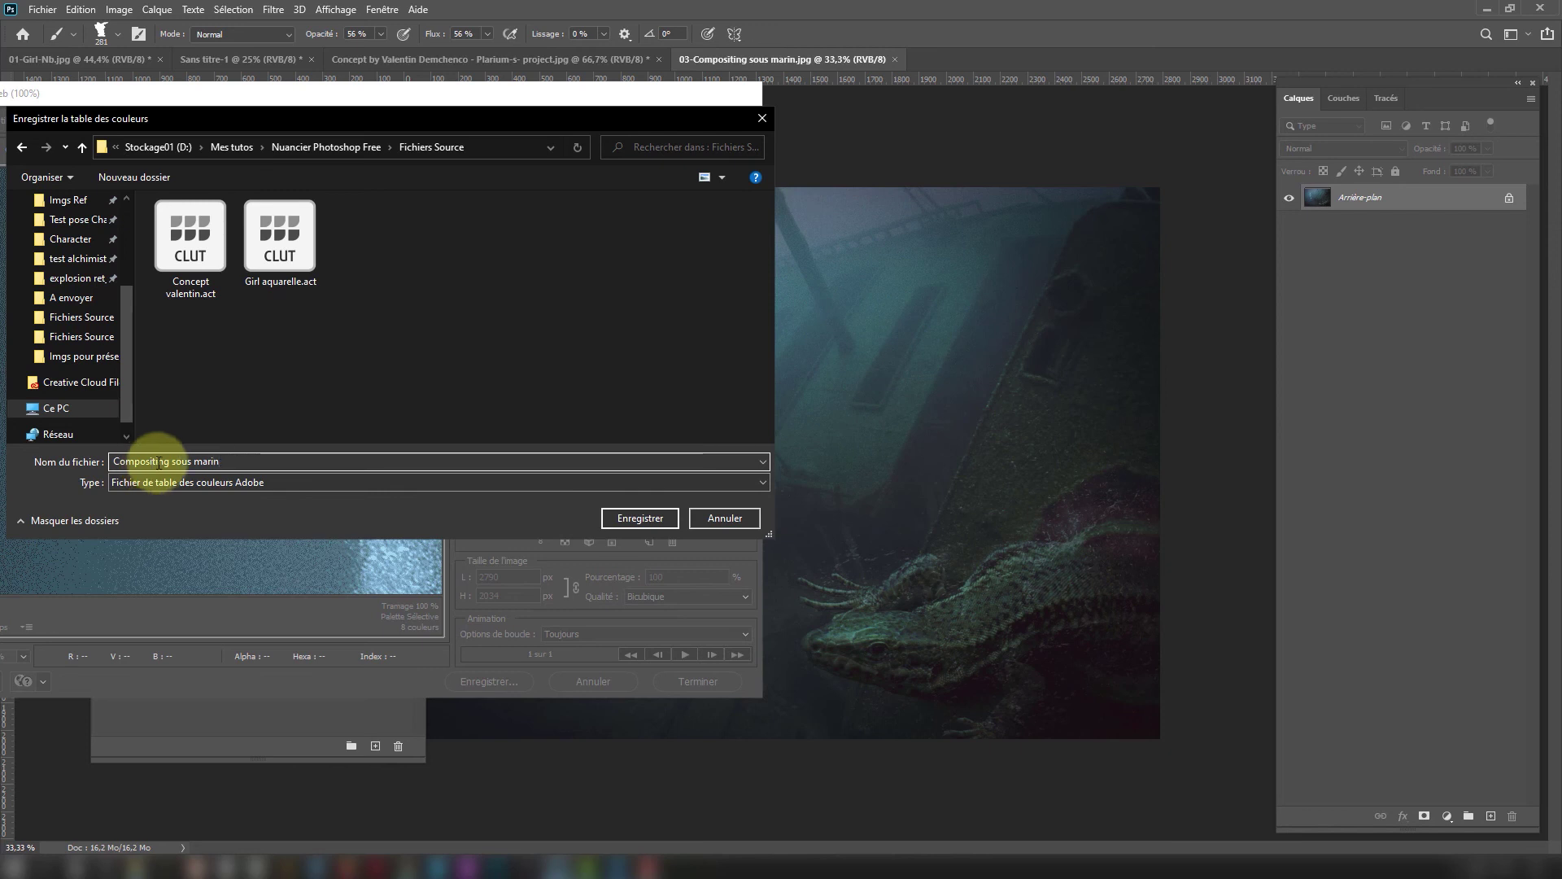
pyautogui.click(658, 512)
pyautogui.click(693, 684)
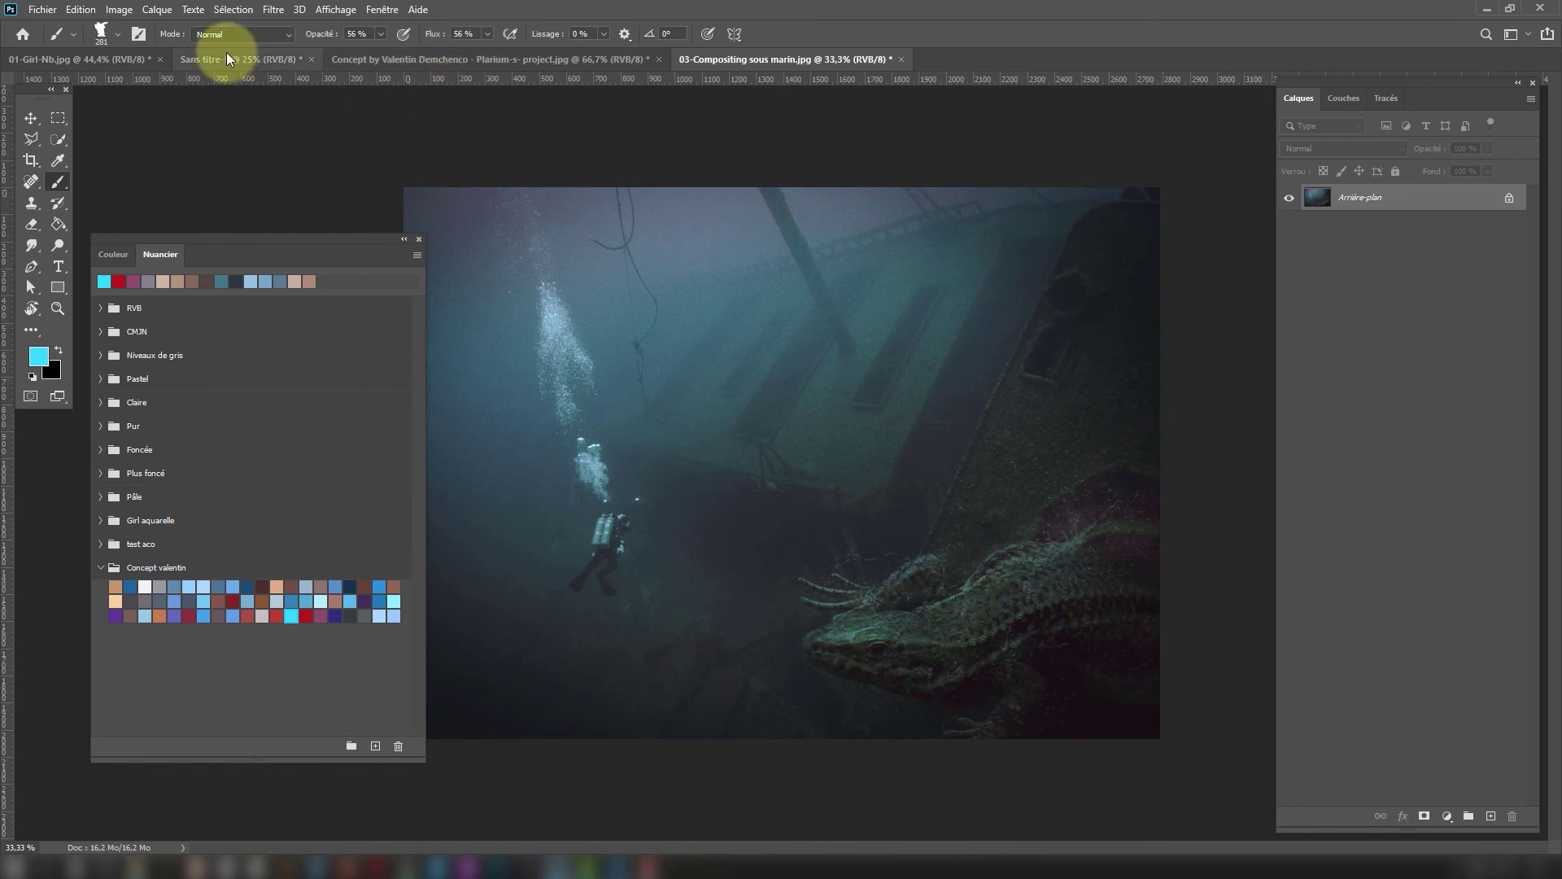
# Return to the Sans titre-1 document and import the Compositing sous marin.act colour table as swatches.
pyautogui.click(233, 56)
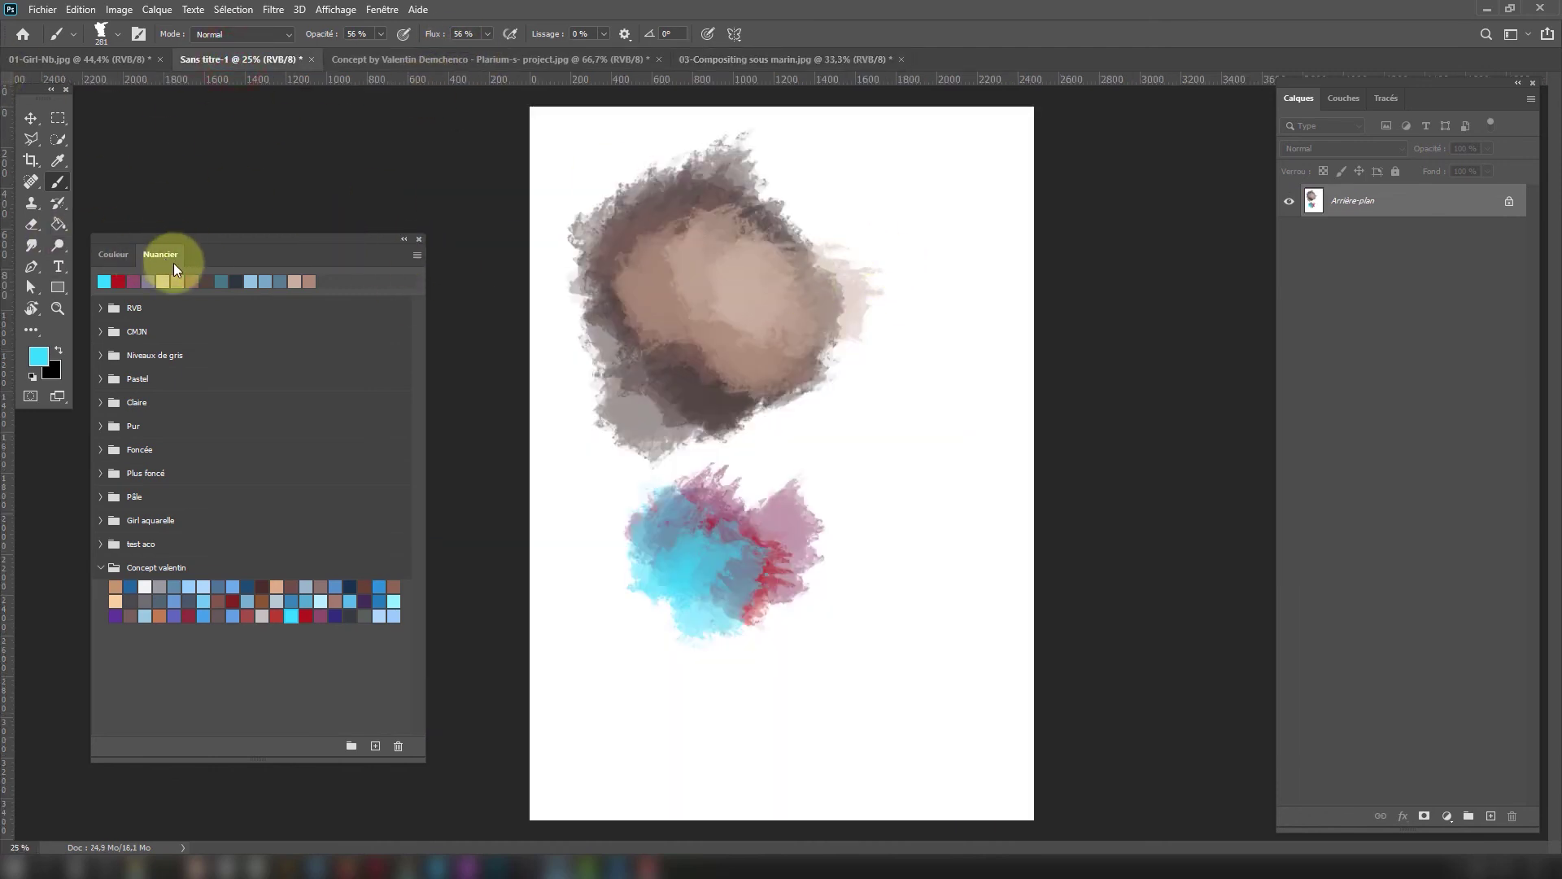
pyautogui.click(414, 257)
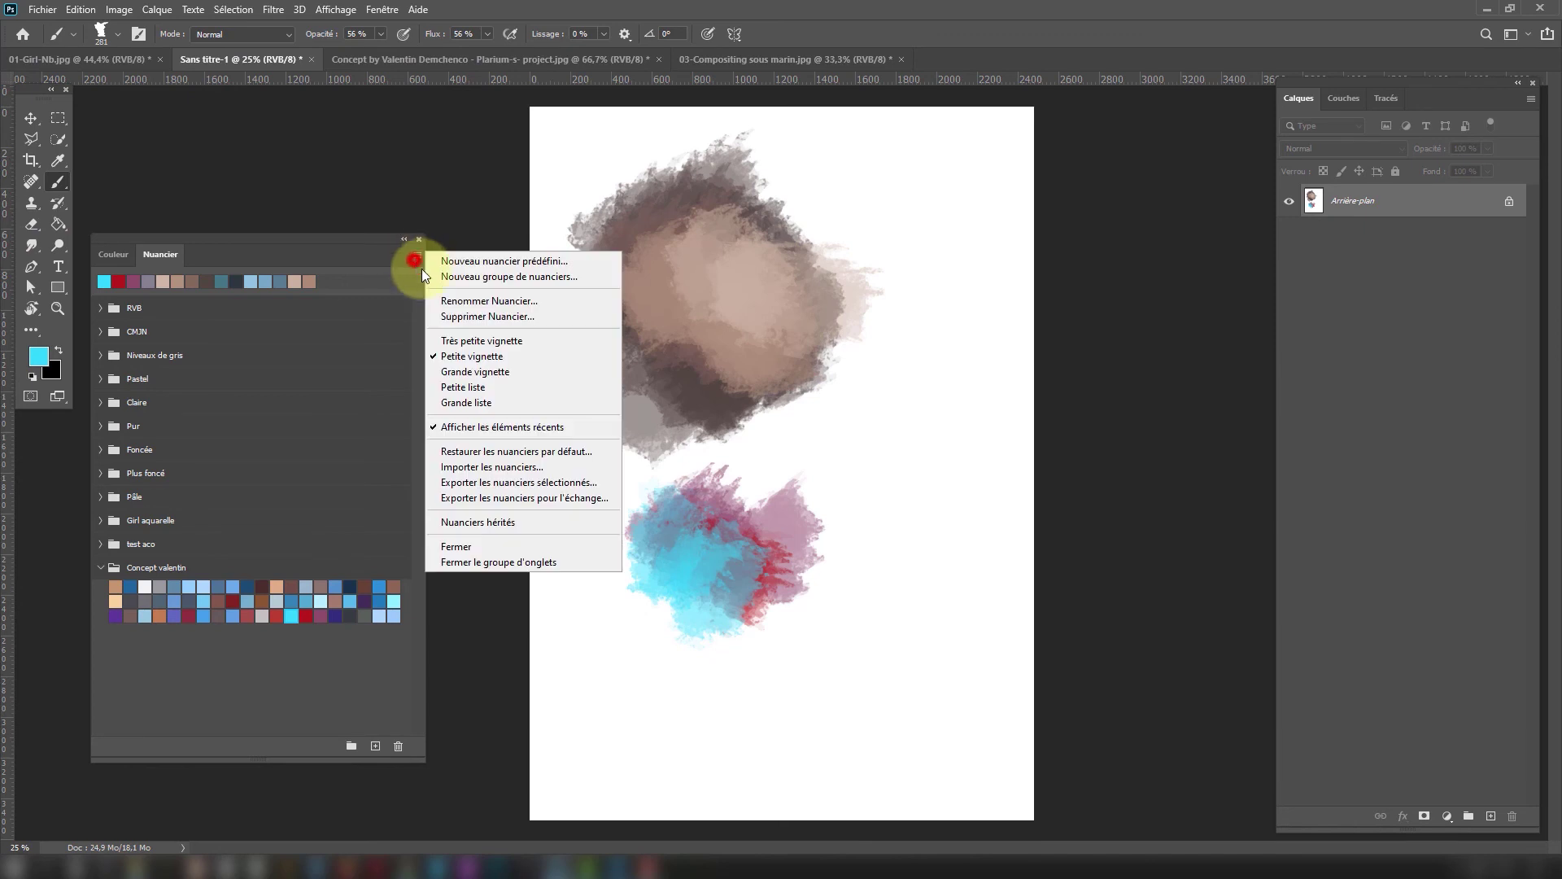
pyautogui.click(464, 468)
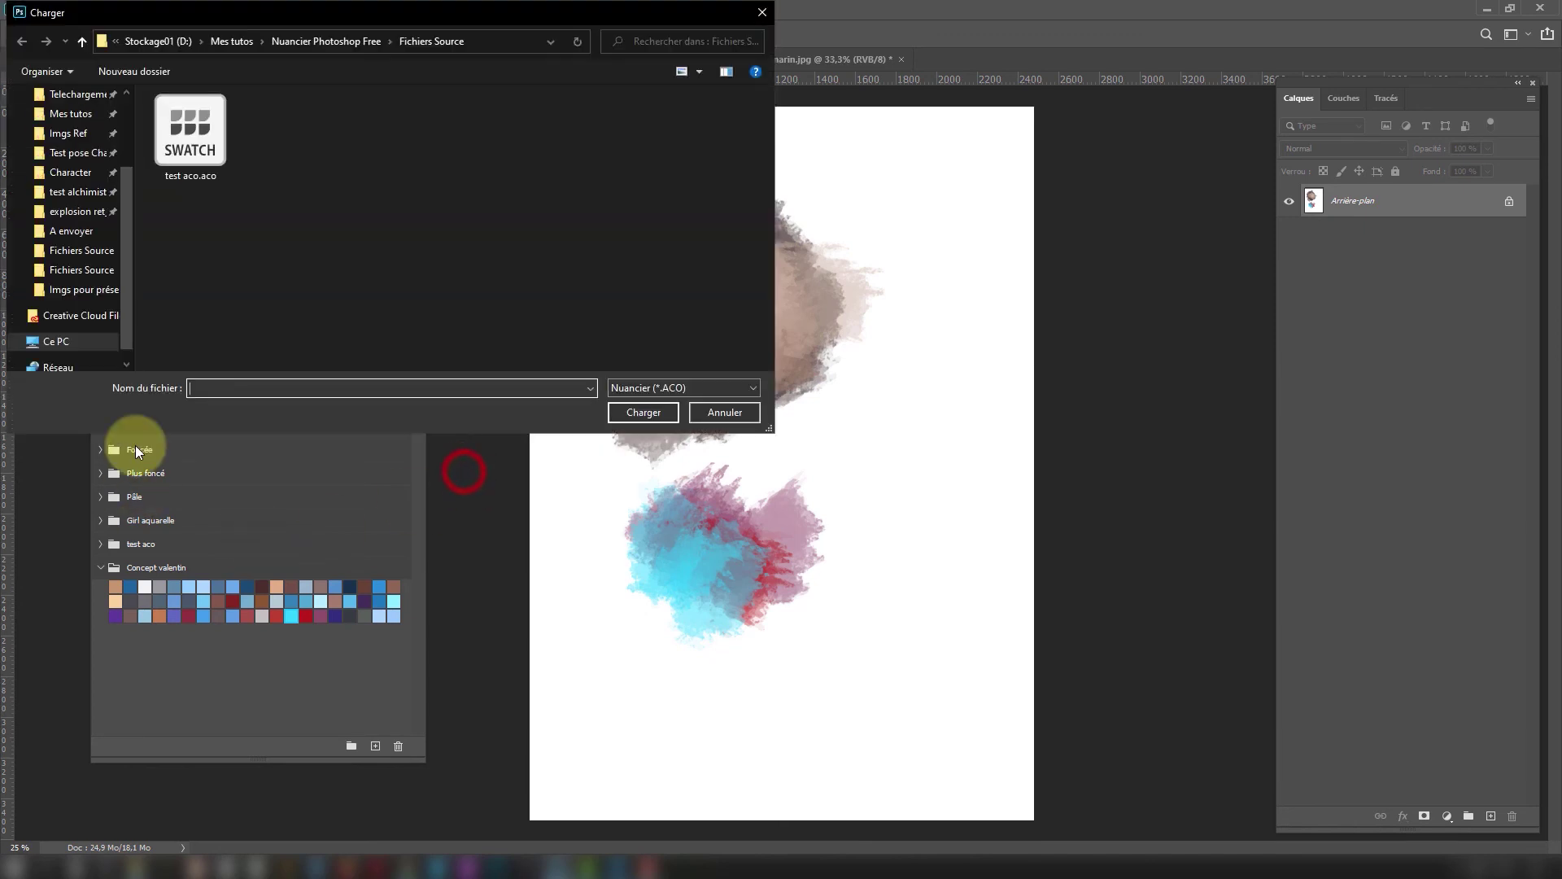
pyautogui.click(665, 389)
pyautogui.click(679, 419)
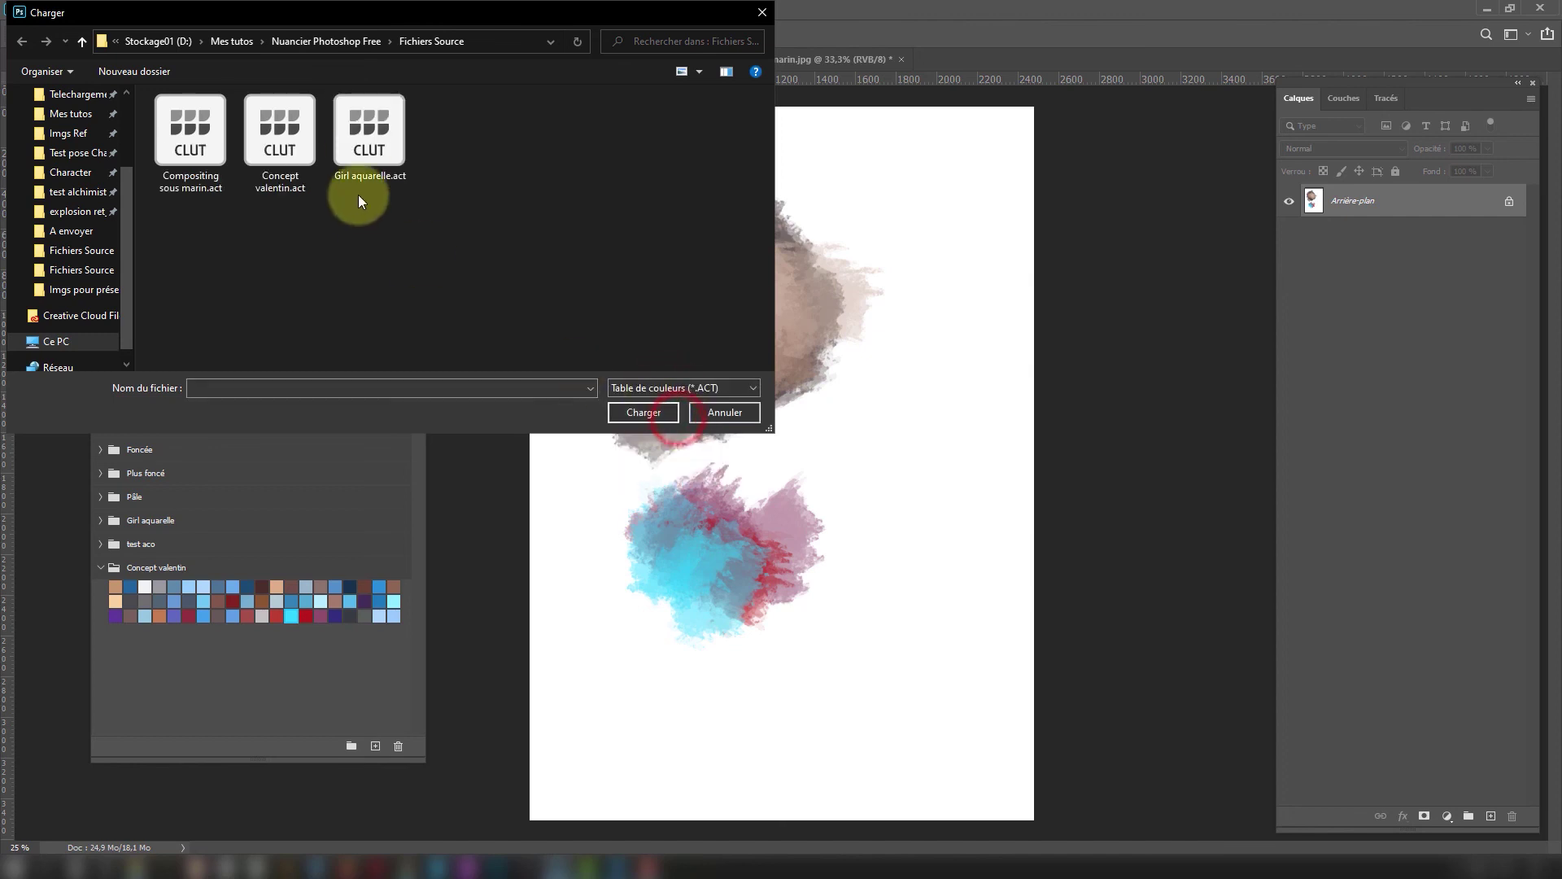
pyautogui.click(172, 147)
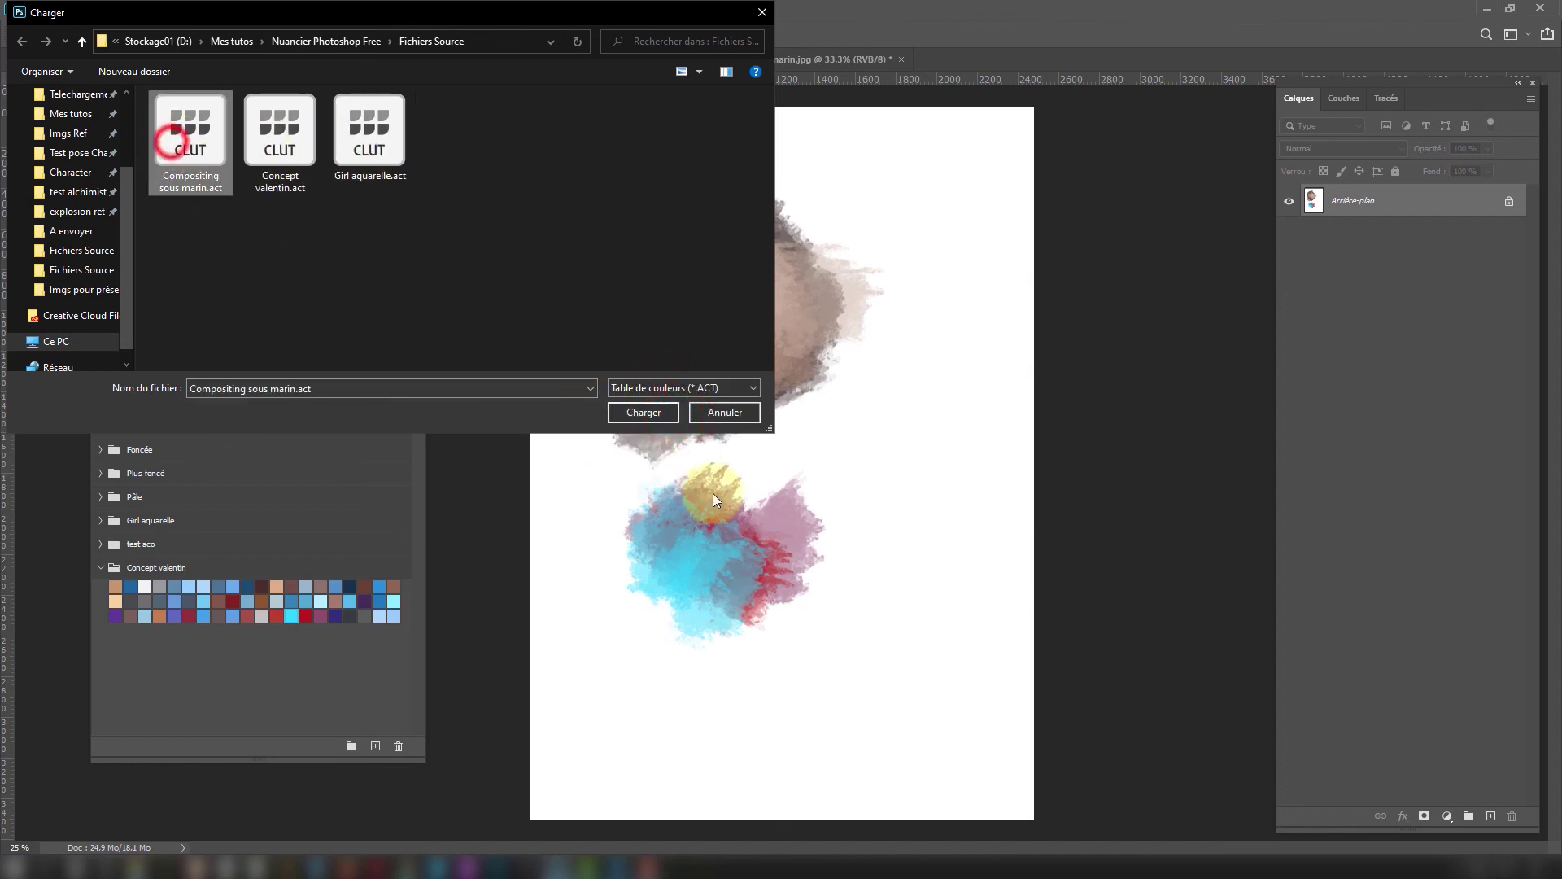
pyautogui.click(644, 413)
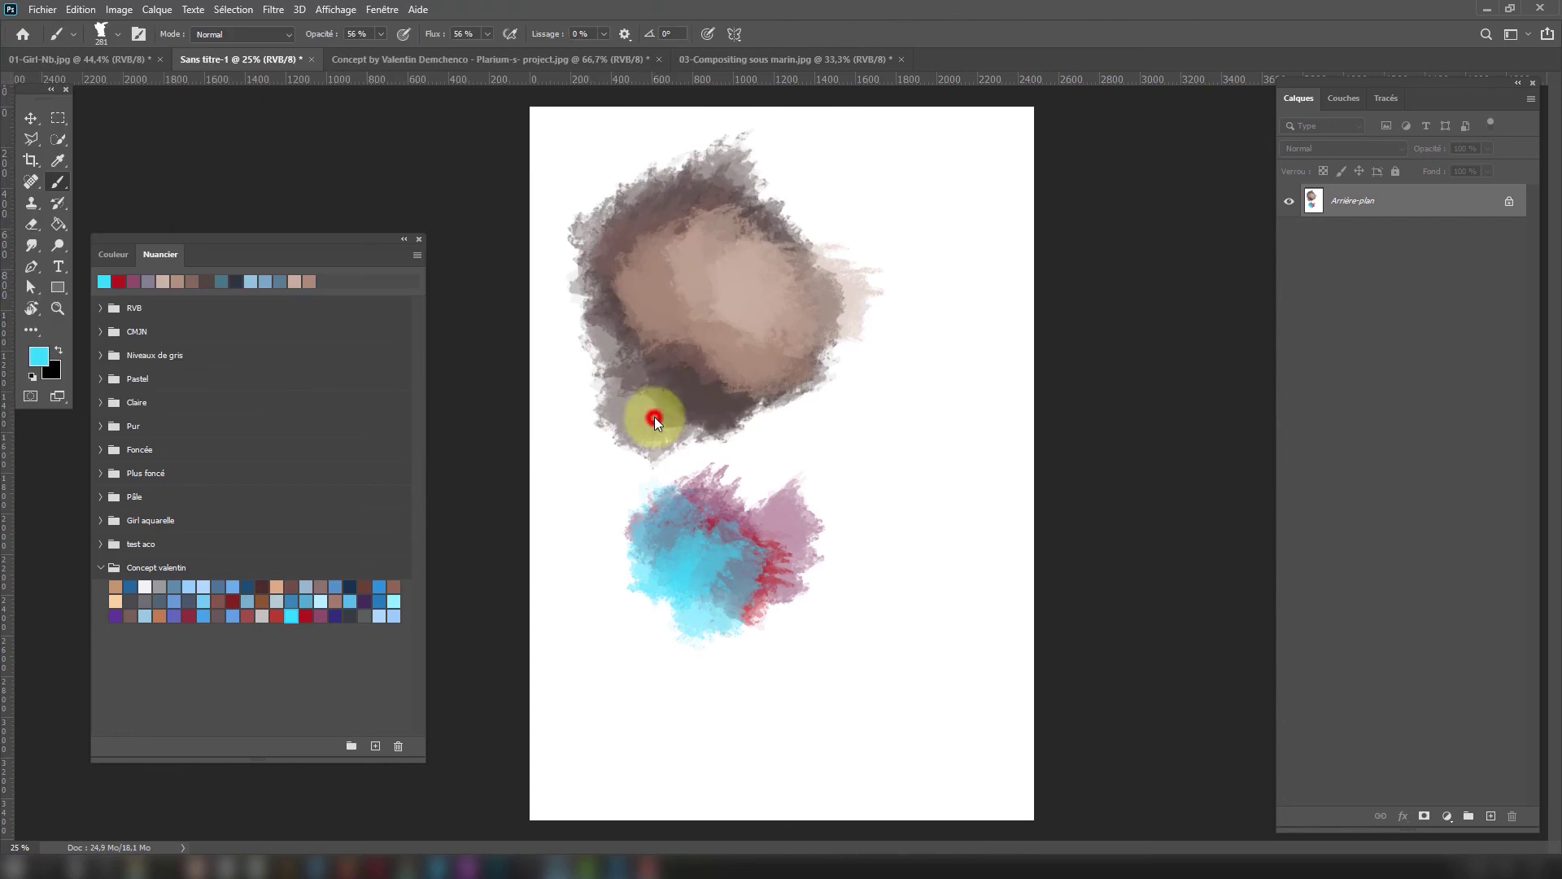
# Expand the Compositing sous marin group in place of the concept group and paint a patch below the cyan strokes with its last blue-grey swatch.
pyautogui.click(100, 567)
pyautogui.click(102, 590)
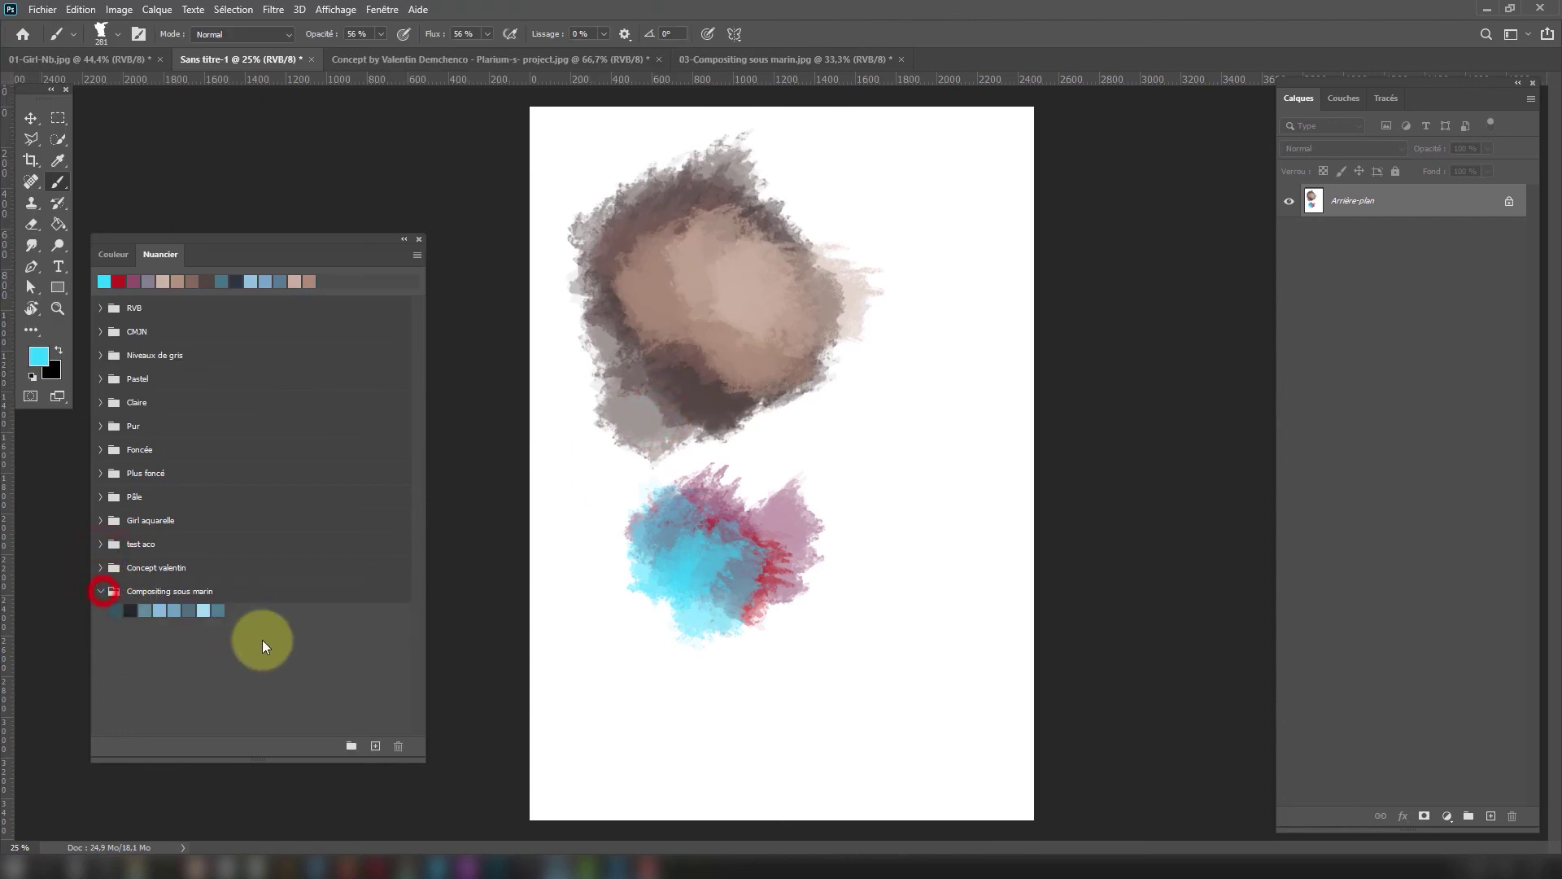
pyautogui.click(218, 610)
pyautogui.click(674, 664)
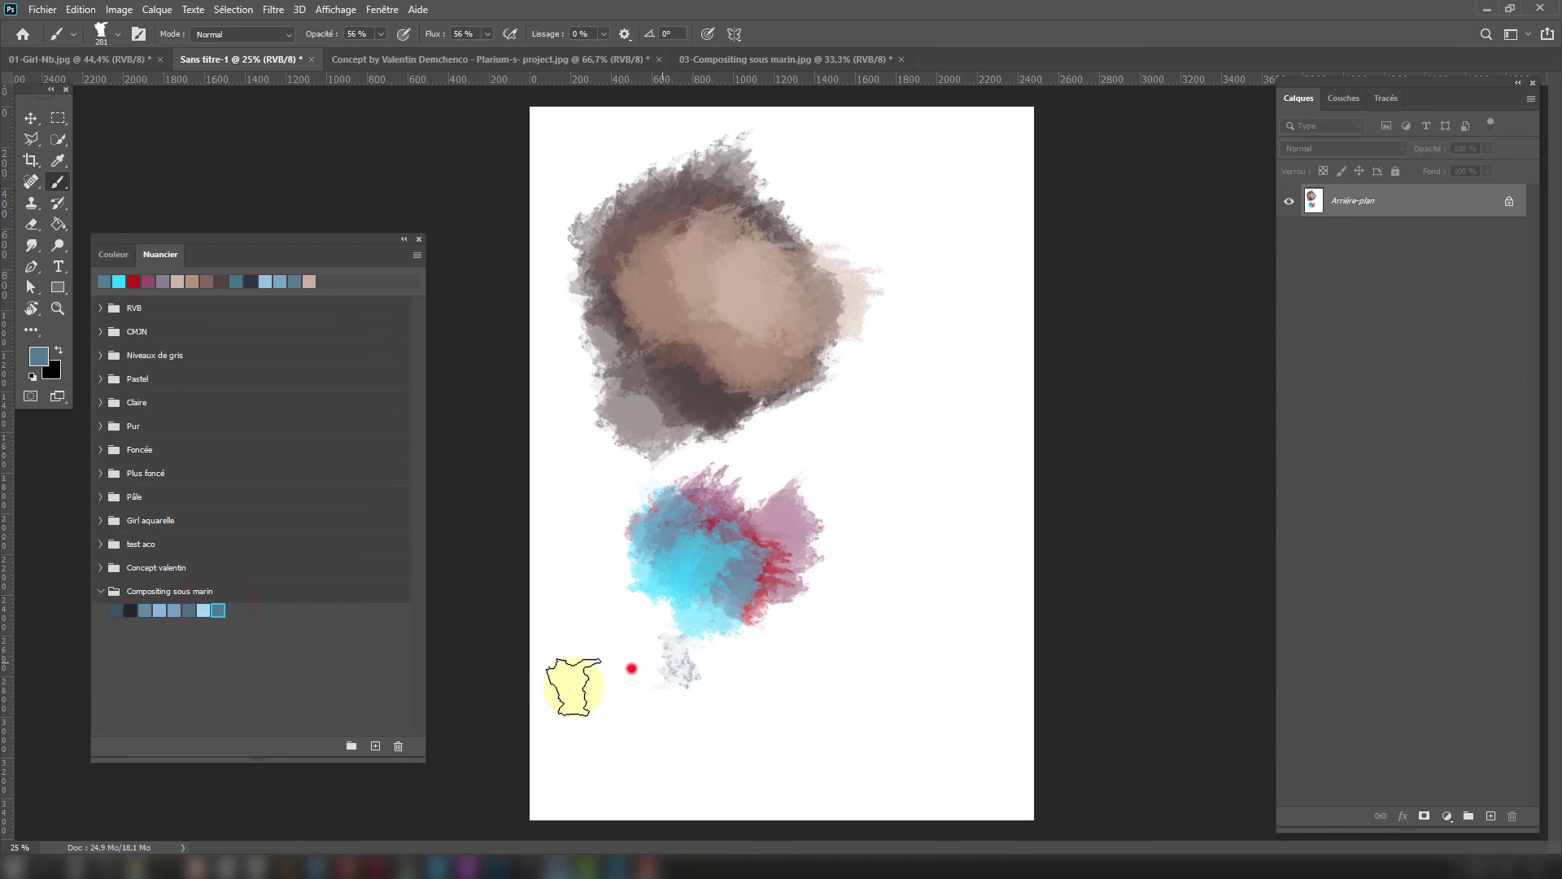
pyautogui.moveTo(574, 687); pyautogui.dragTo(570, 708)
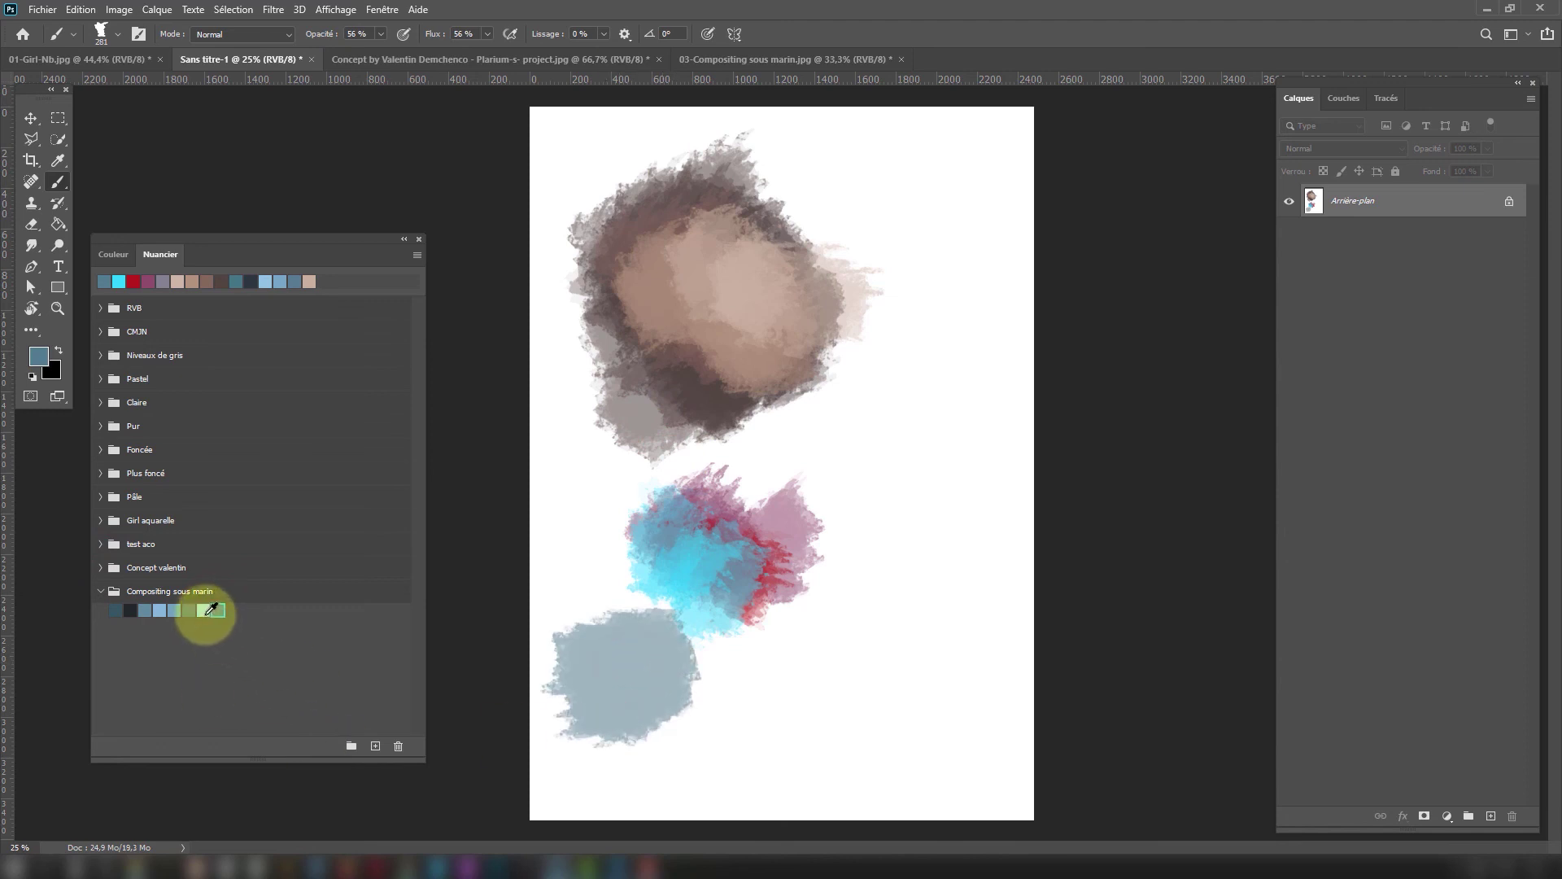
# Paint over the blue-grey patch with the dark teal swatch, the first one in the Compositing sous marin group.
pyautogui.click(189, 613)
pyautogui.click(145, 613)
pyautogui.moveTo(144, 612); pyautogui.dragTo(108, 611)
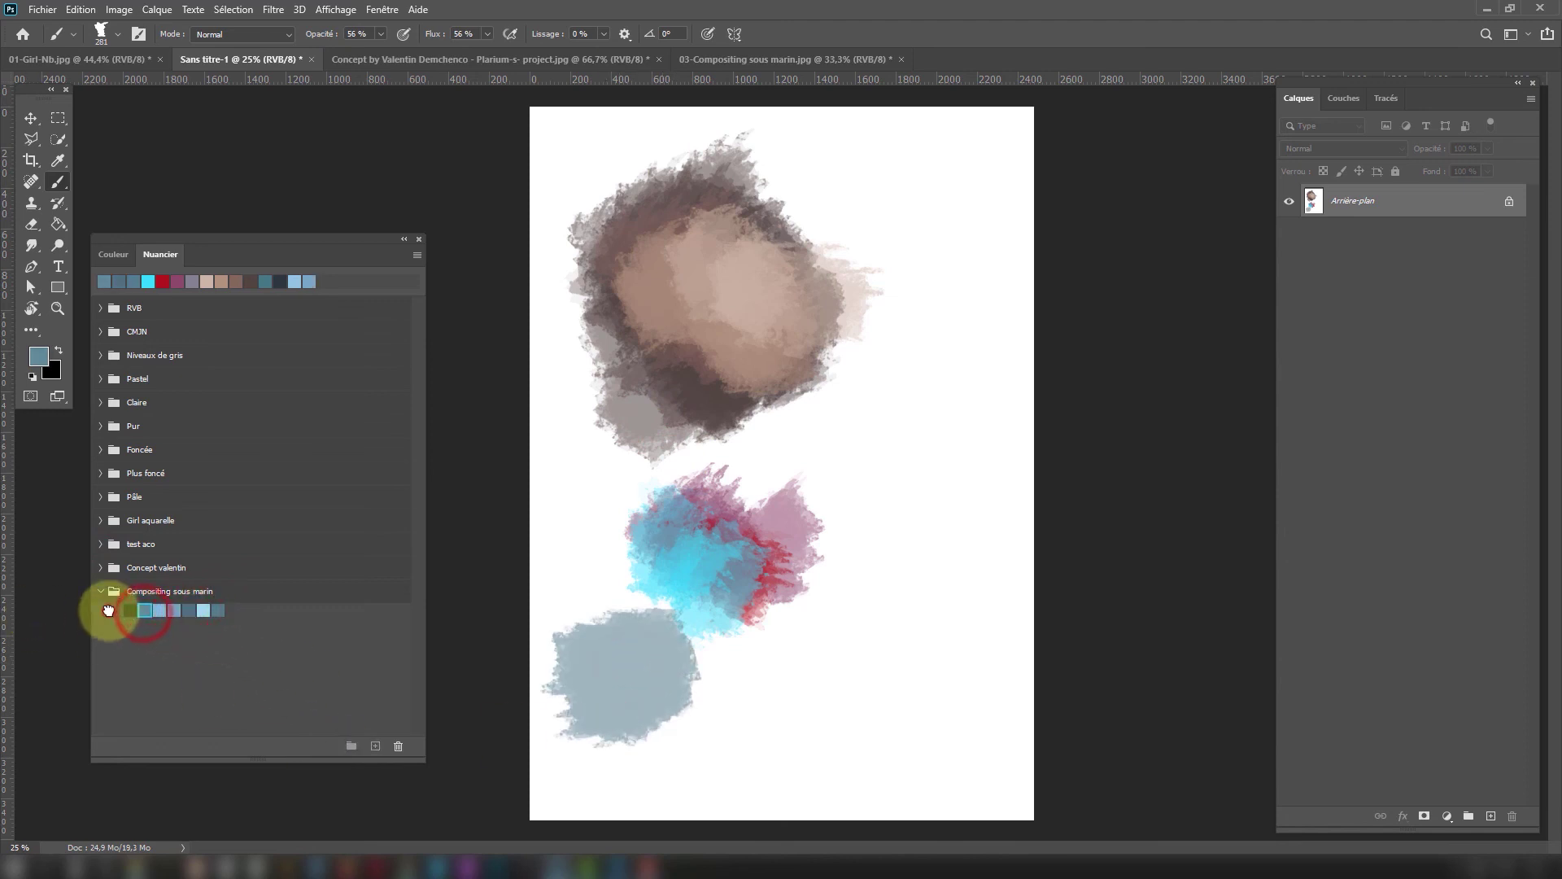
pyautogui.click(109, 610)
pyautogui.moveTo(638, 621)
pyautogui.mouseDown()
pyautogui.moveTo(592, 663)
pyautogui.moveTo(614, 692)
pyautogui.mouseUp()
pyautogui.moveTo(609, 688)
pyautogui.mouseDown()
pyautogui.moveTo(652, 673)
pyautogui.moveTo(647, 707)
pyautogui.mouseUp()
pyautogui.click(628, 691)
pyautogui.moveTo(612, 693); pyautogui.dragTo(632, 655)
# Layer more strokes across the lower patch with the slate-blue and pale blue swatches from the Compositing sous marin group.
pyautogui.click(189, 610)
pyautogui.moveTo(607, 670)
pyautogui.mouseDown()
pyautogui.moveTo(599, 687)
pyautogui.moveTo(635, 654)
pyautogui.mouseUp()
pyautogui.moveTo(643, 664); pyautogui.dragTo(618, 672)
pyautogui.moveTo(608, 675)
pyautogui.mouseDown()
pyautogui.moveTo(579, 683)
pyautogui.moveTo(643, 680)
pyautogui.moveTo(610, 720)
pyautogui.moveTo(600, 694)
pyautogui.moveTo(628, 698)
pyautogui.moveTo(613, 683)
pyautogui.moveTo(677, 724)
pyautogui.moveTo(796, 697)
pyautogui.mouseUp()
pyautogui.click(218, 611)
pyautogui.click(203, 610)
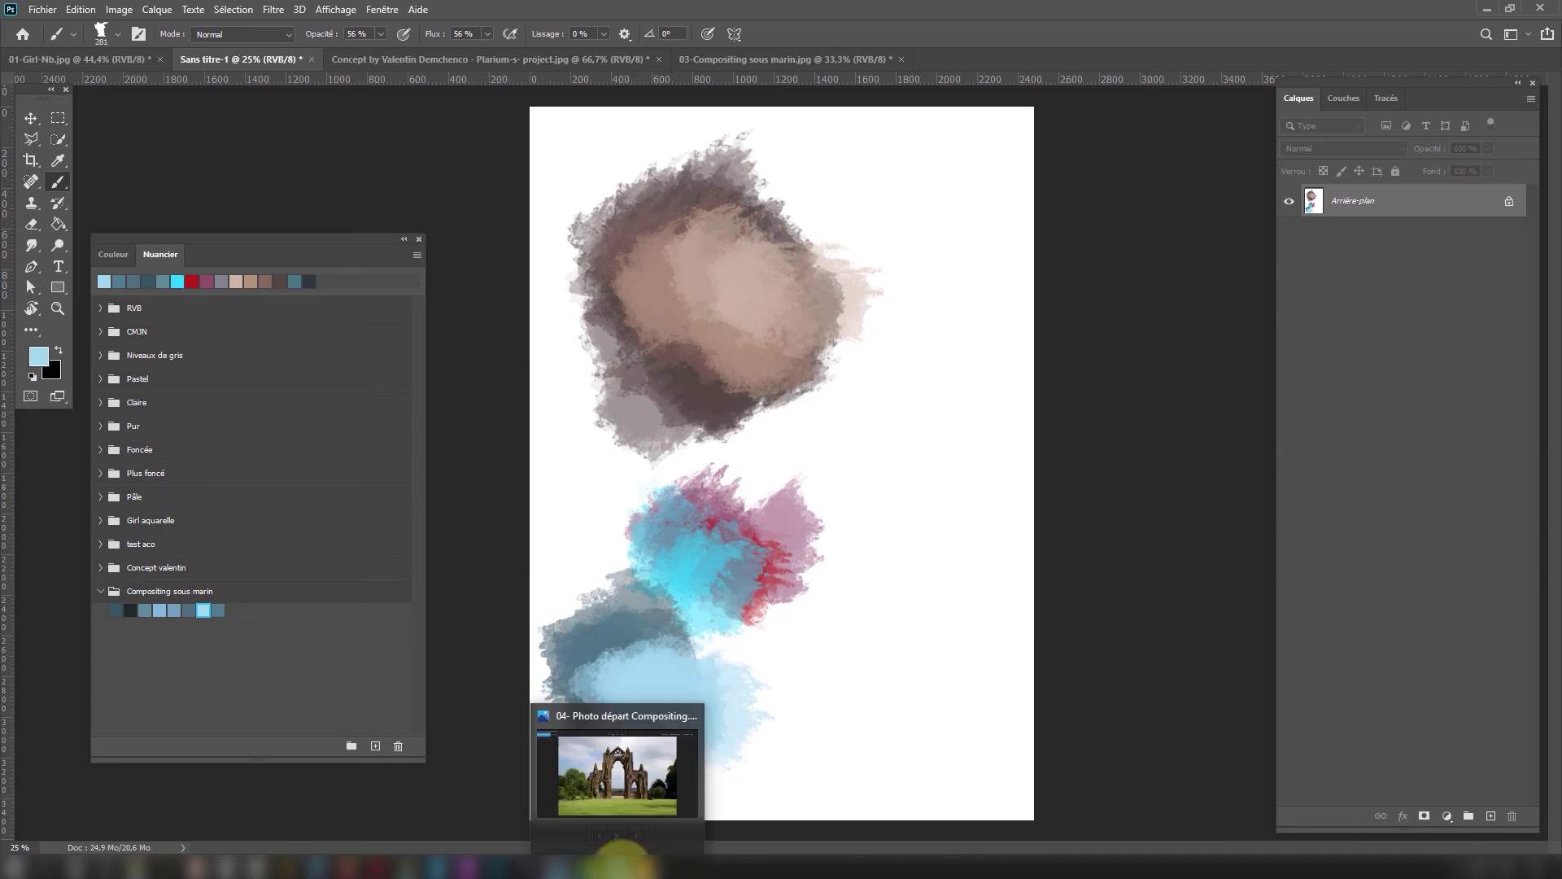
# Switch to Photos and compare 04- Photo départ Compositing.jpg with 04-Compositing à l'aide de nuanciers.jpg.
pyautogui.click(622, 861)
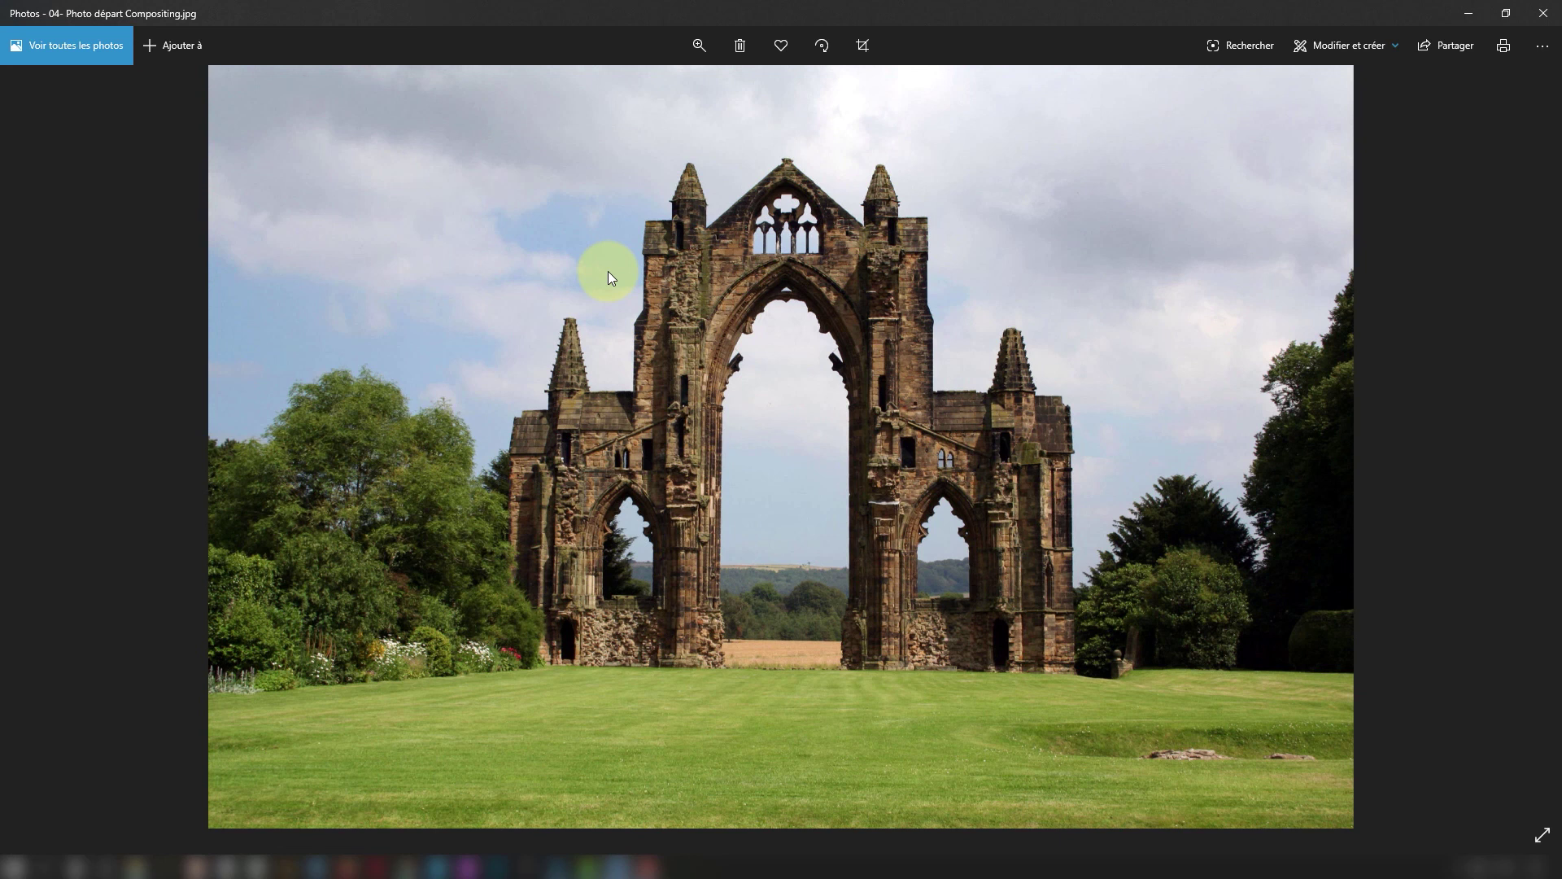
pyautogui.press('Right')
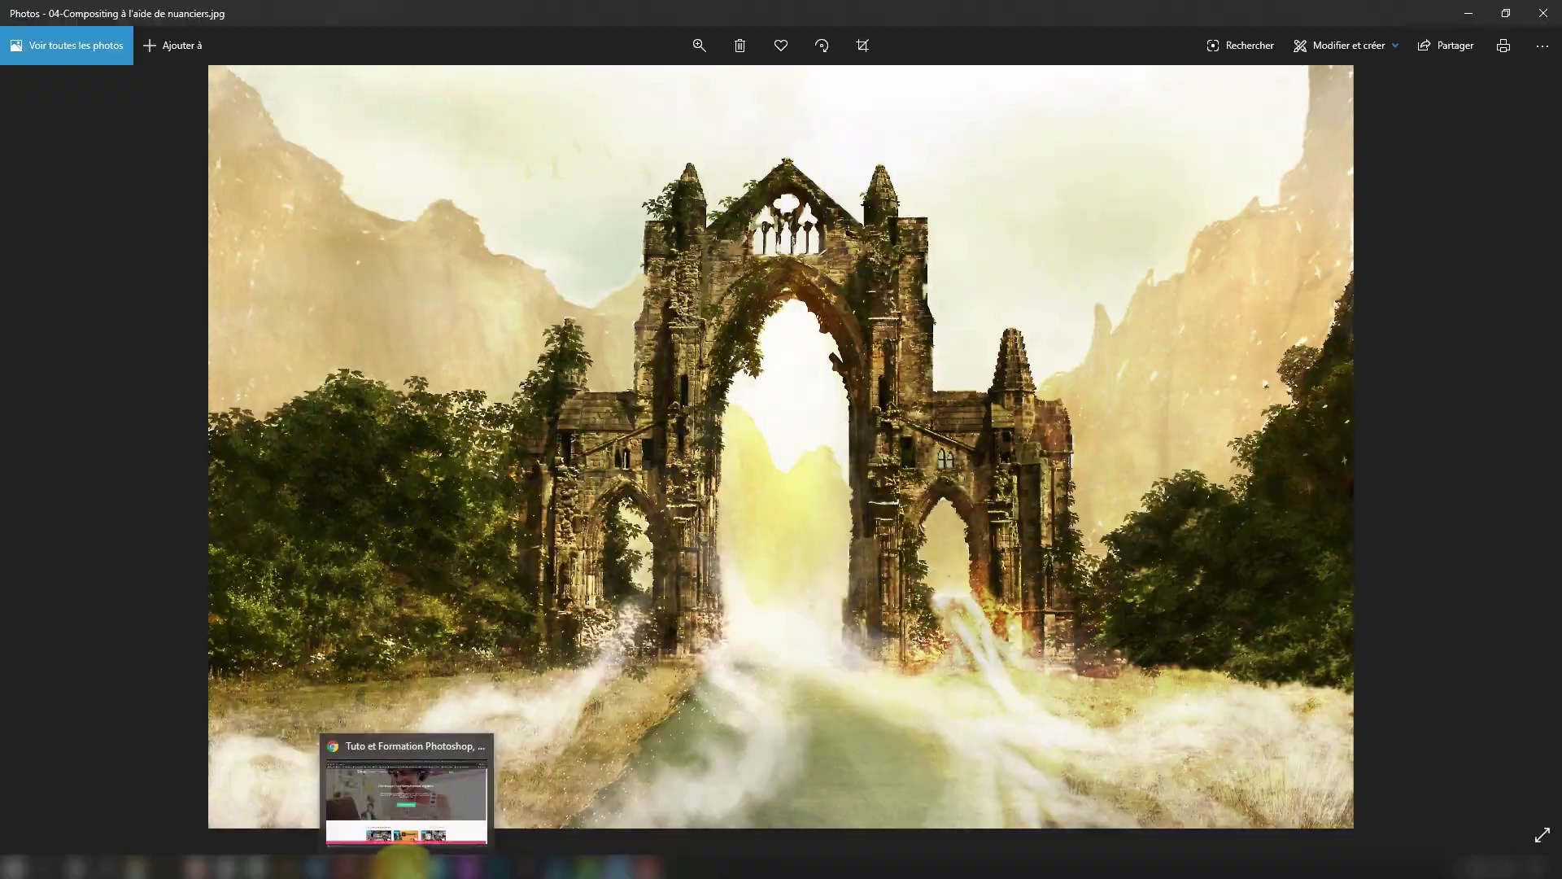
# Switch to Chrome and search the tuto.com site for the instructor's full name.
pyautogui.click(411, 862)
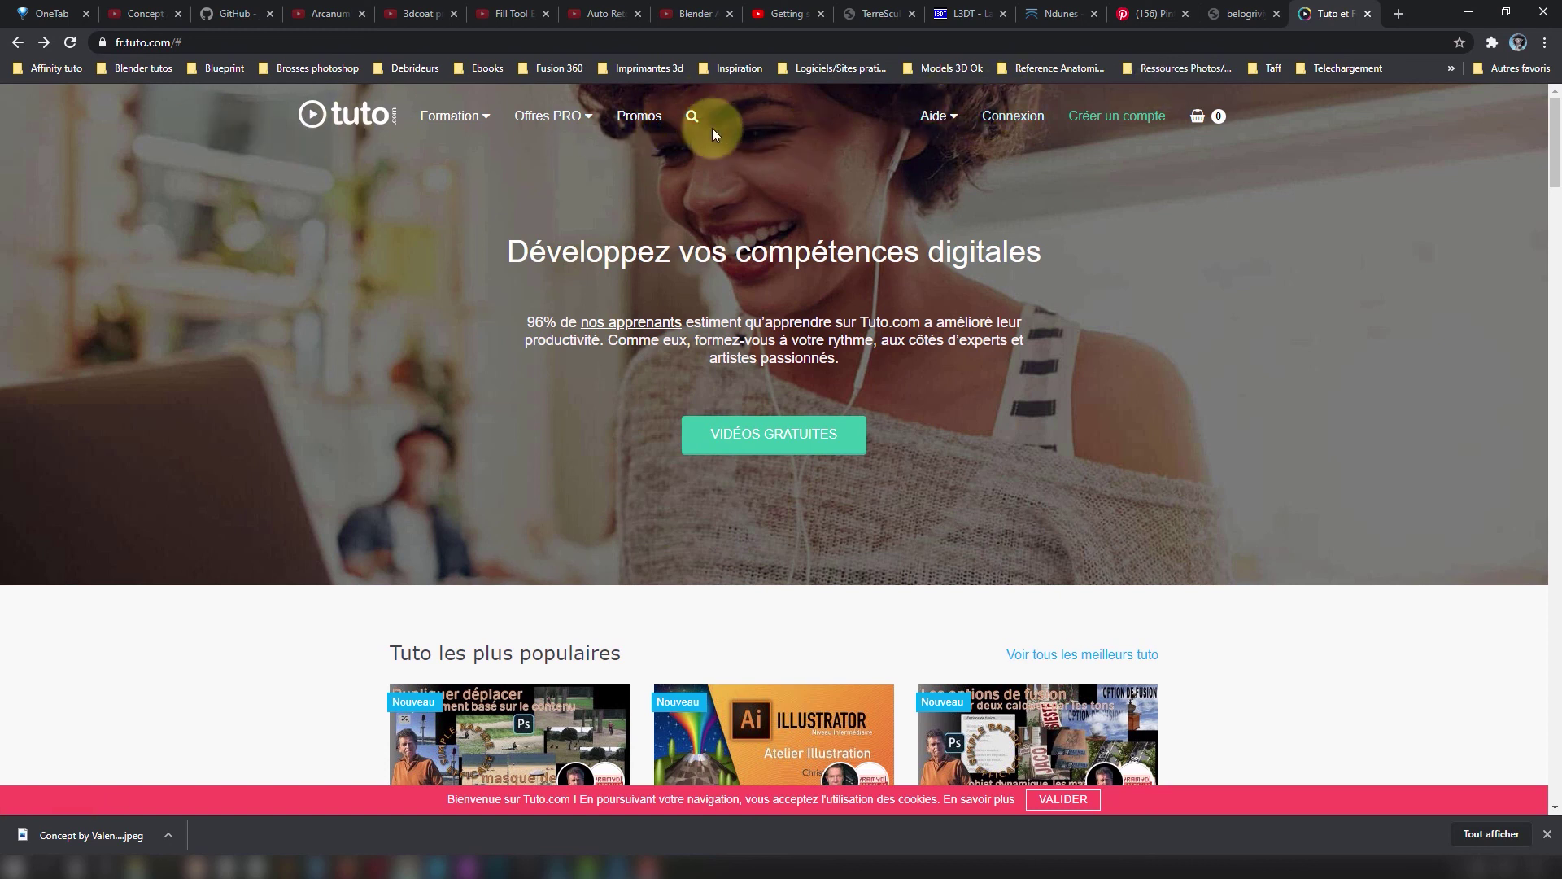
pyautogui.click(693, 119)
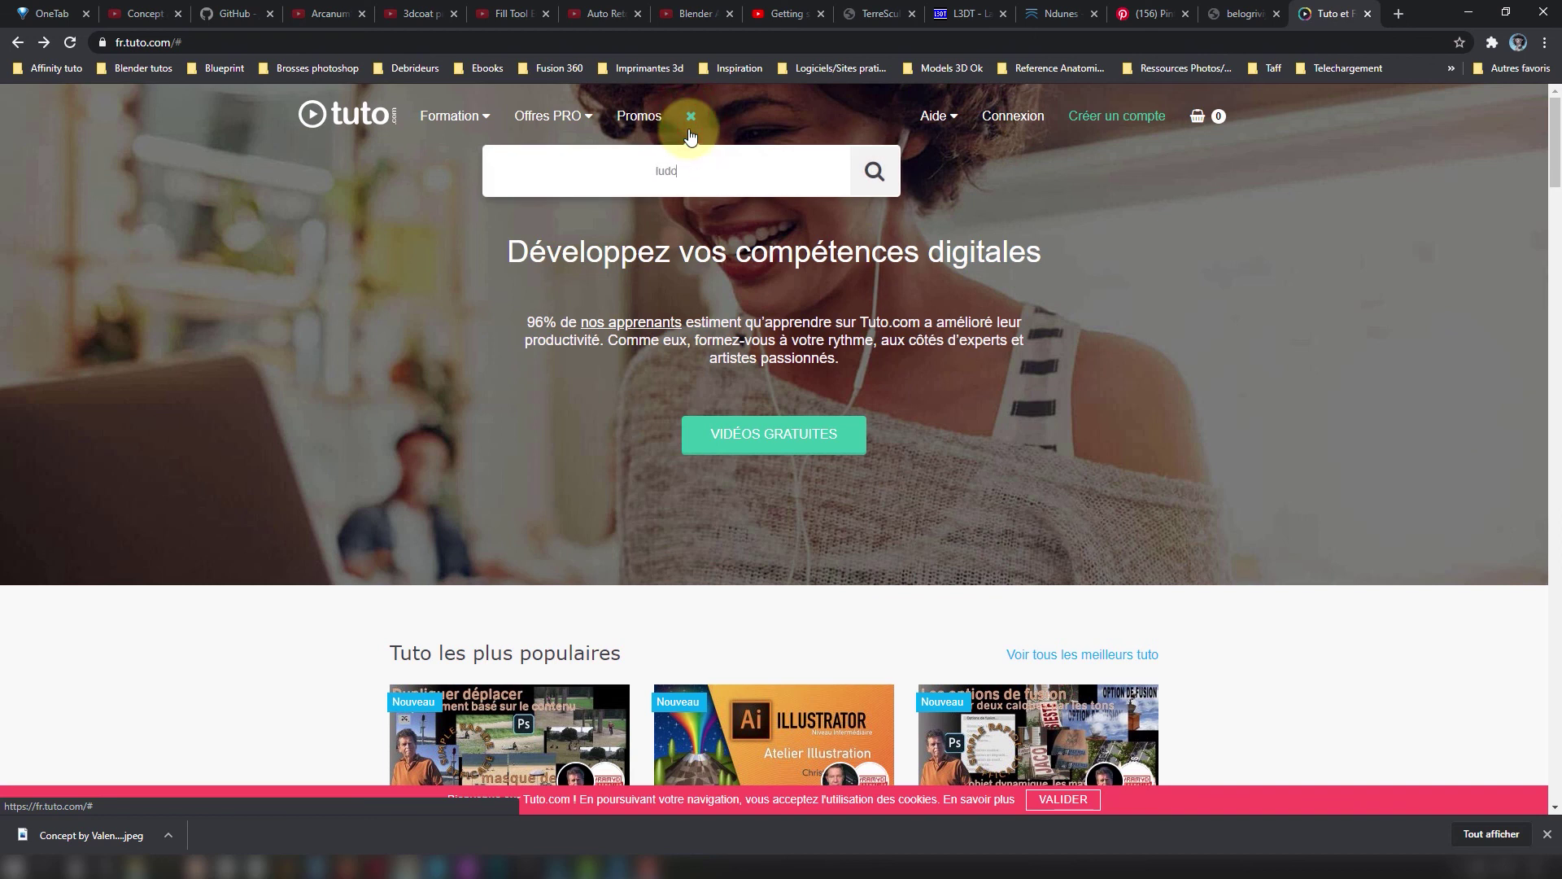
pyautogui.write('ludovic giraud')
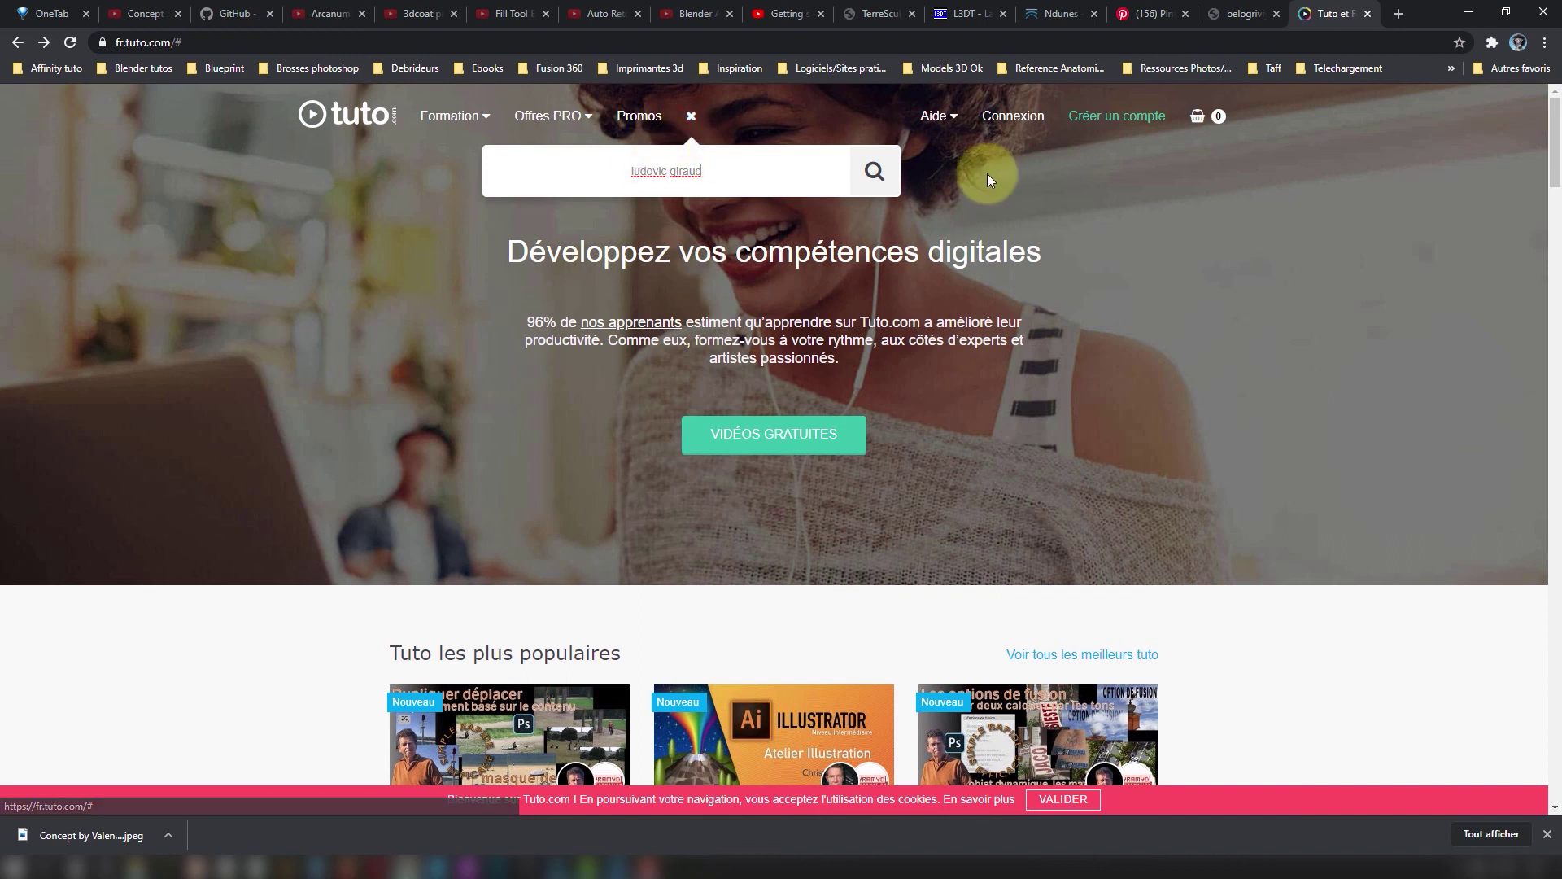
pyautogui.click(875, 170)
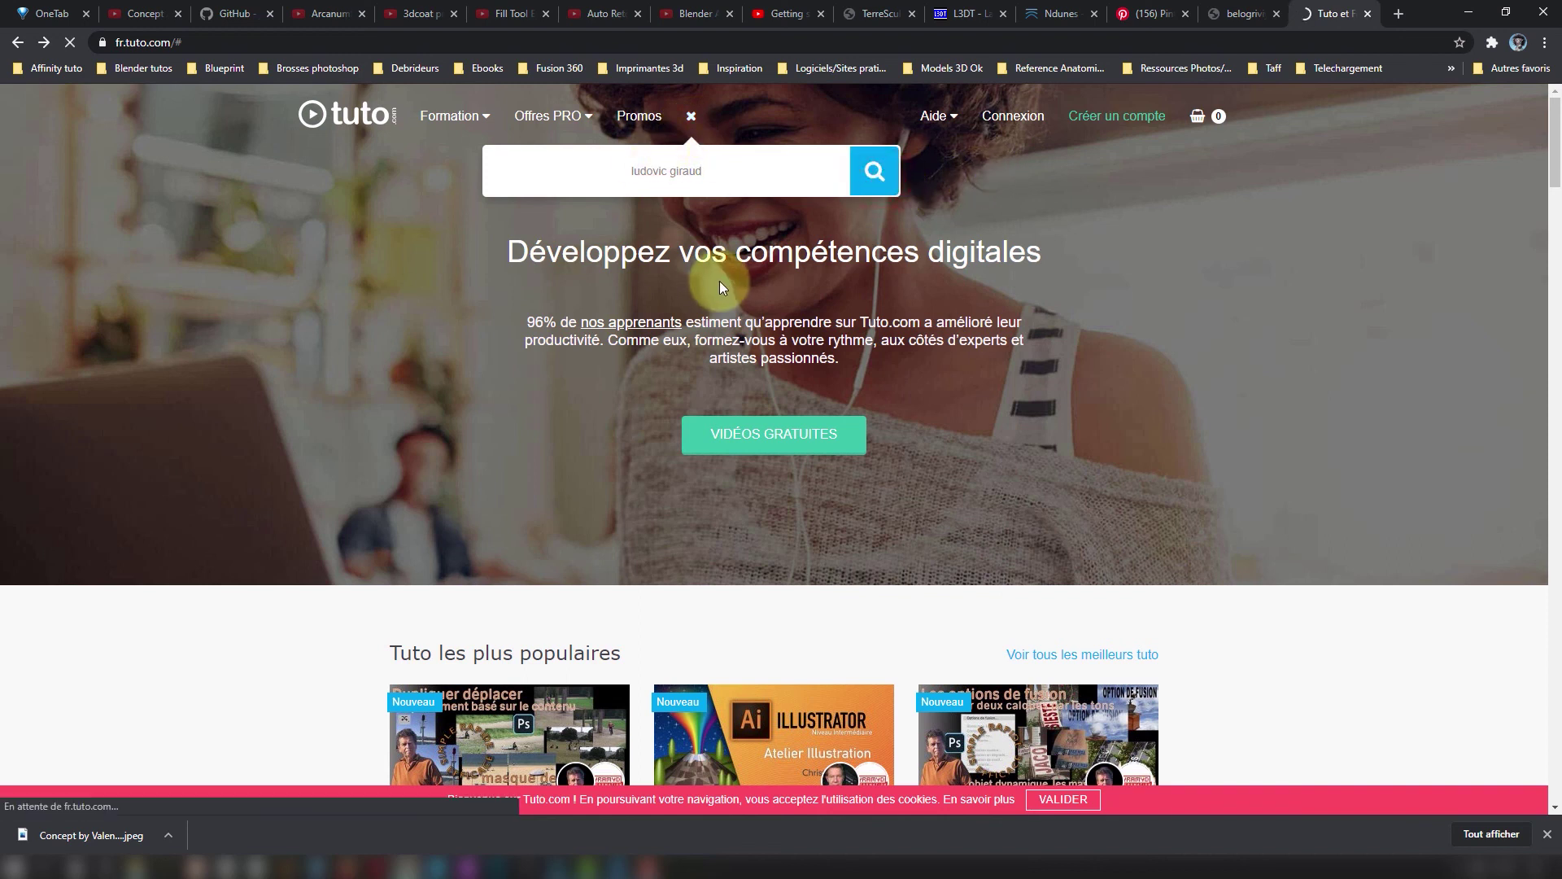
# Look through the course search results and open the instructor's profile page from the first watercolour course.
pyautogui.scroll(-2, 826, 340)
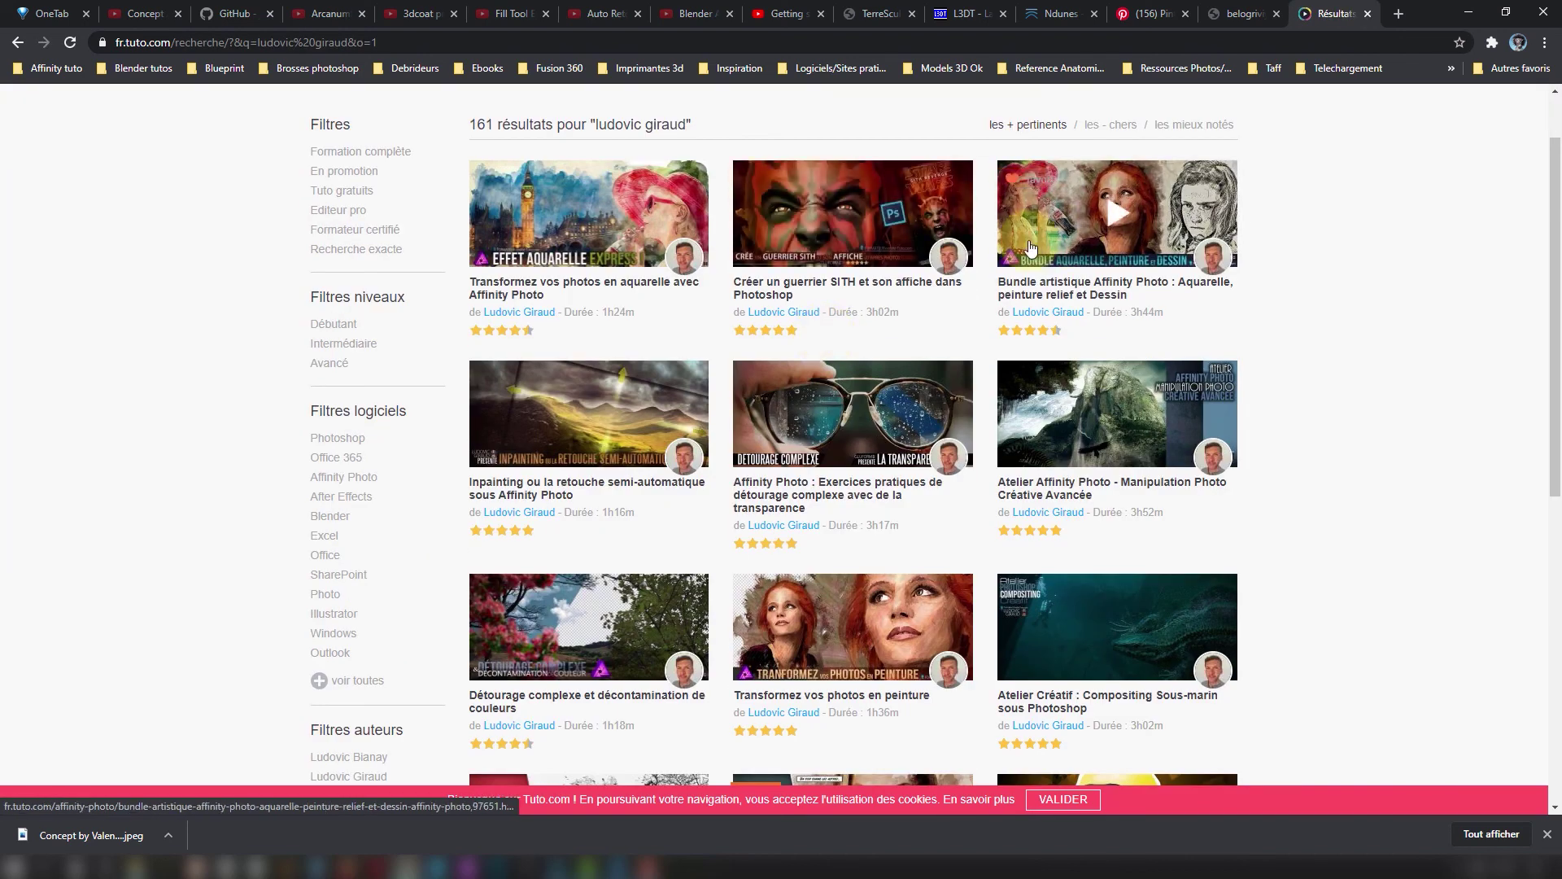
pyautogui.scroll(-3, 826, 340)
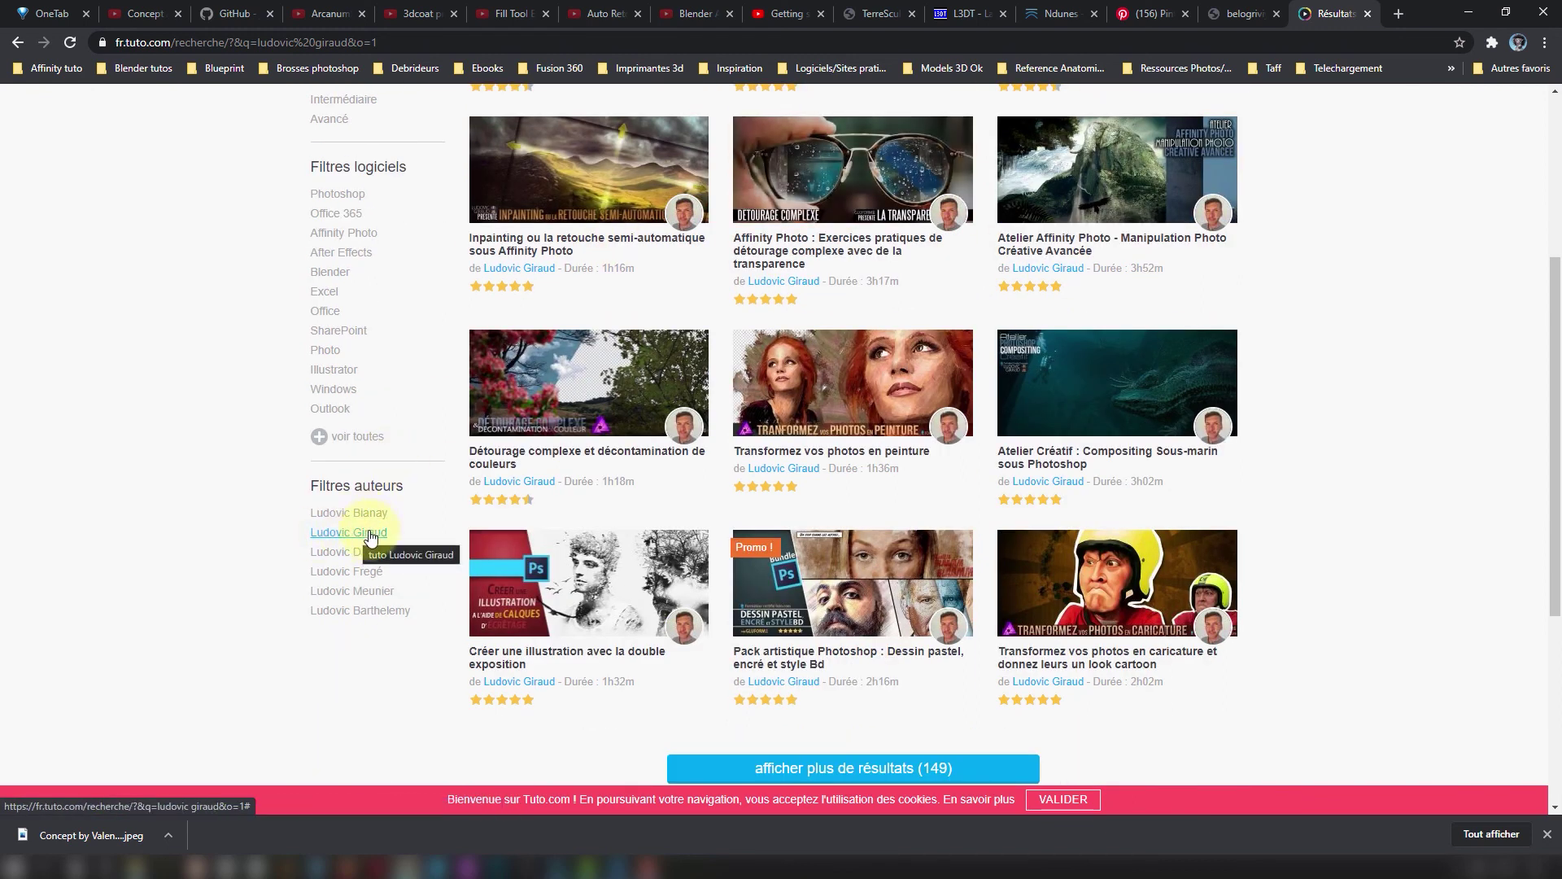
pyautogui.scroll(4, 407, 529)
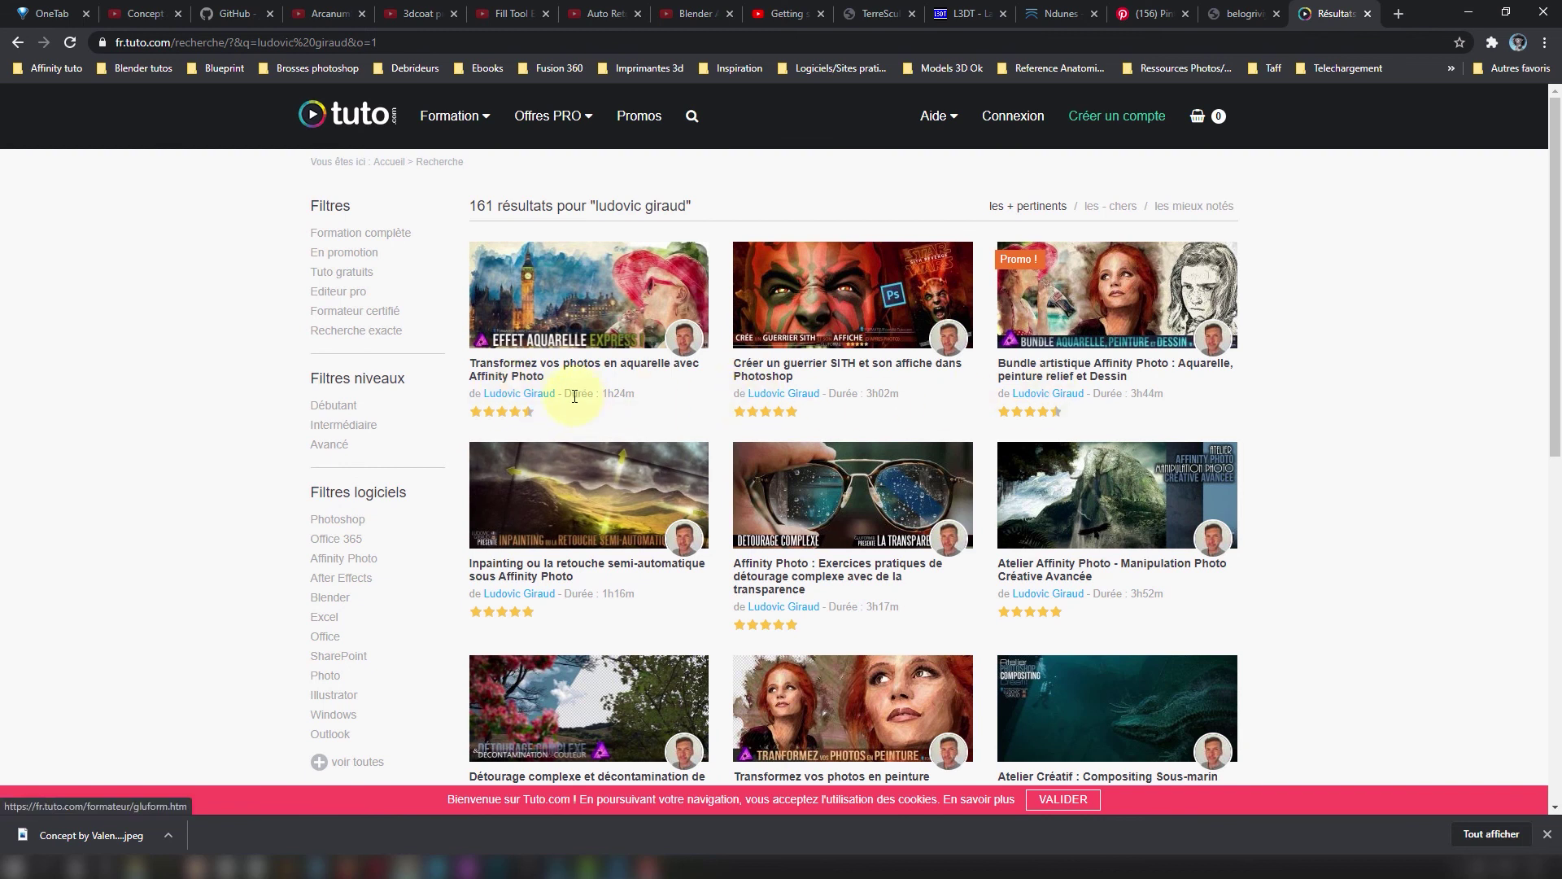
pyautogui.click(543, 394)
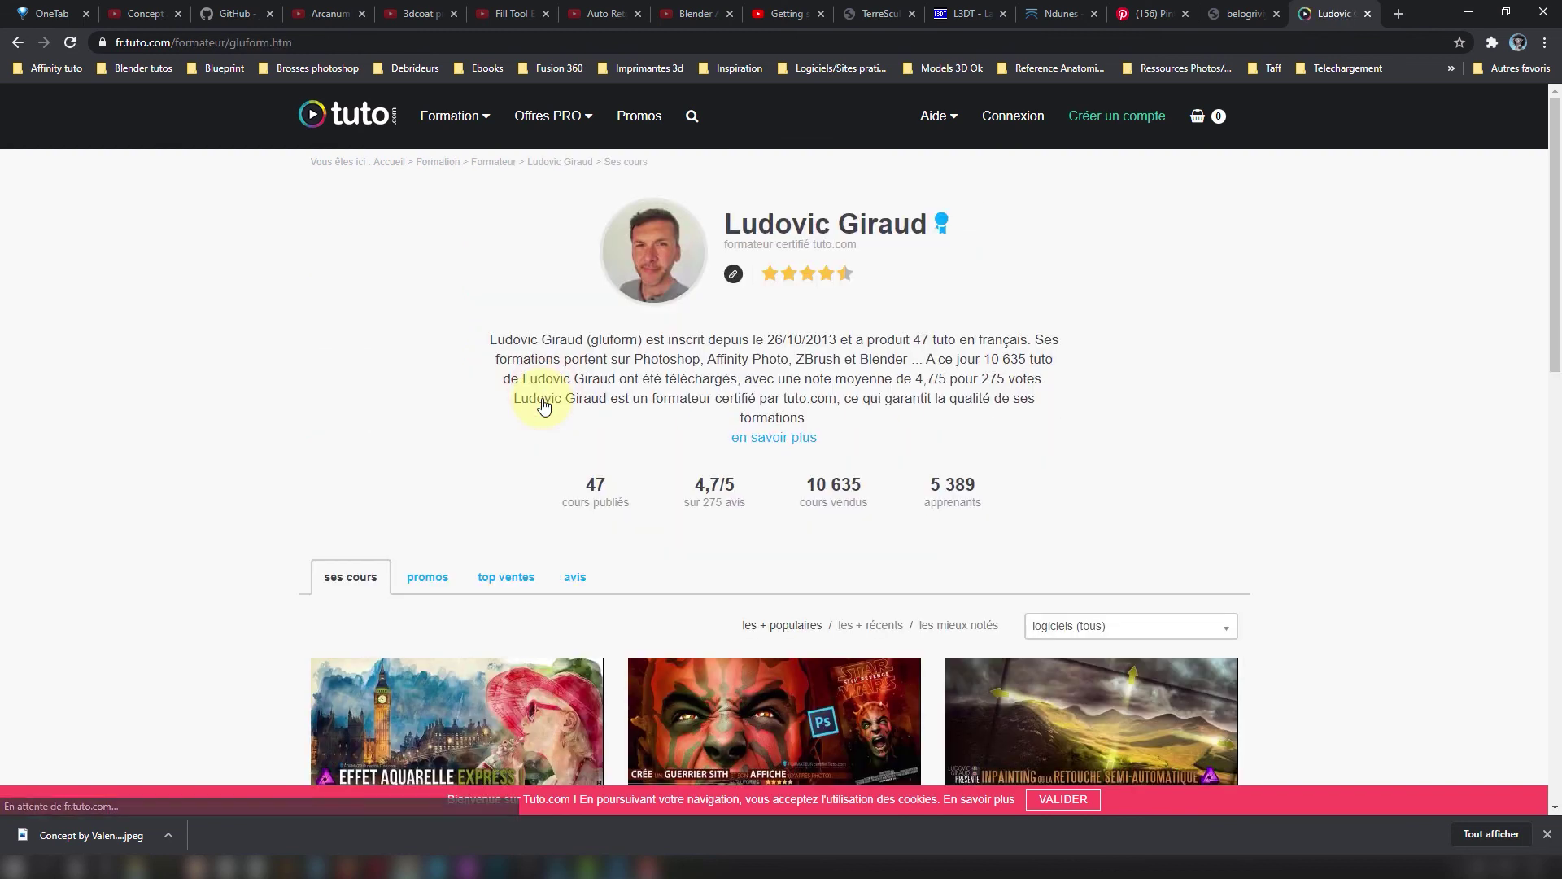
# Load more of the instructor's courses on the profile page and review the Photoshop, Affinity Photo, Photopea and ZBrush offerings.
pyautogui.scroll(-4, 293, 521)
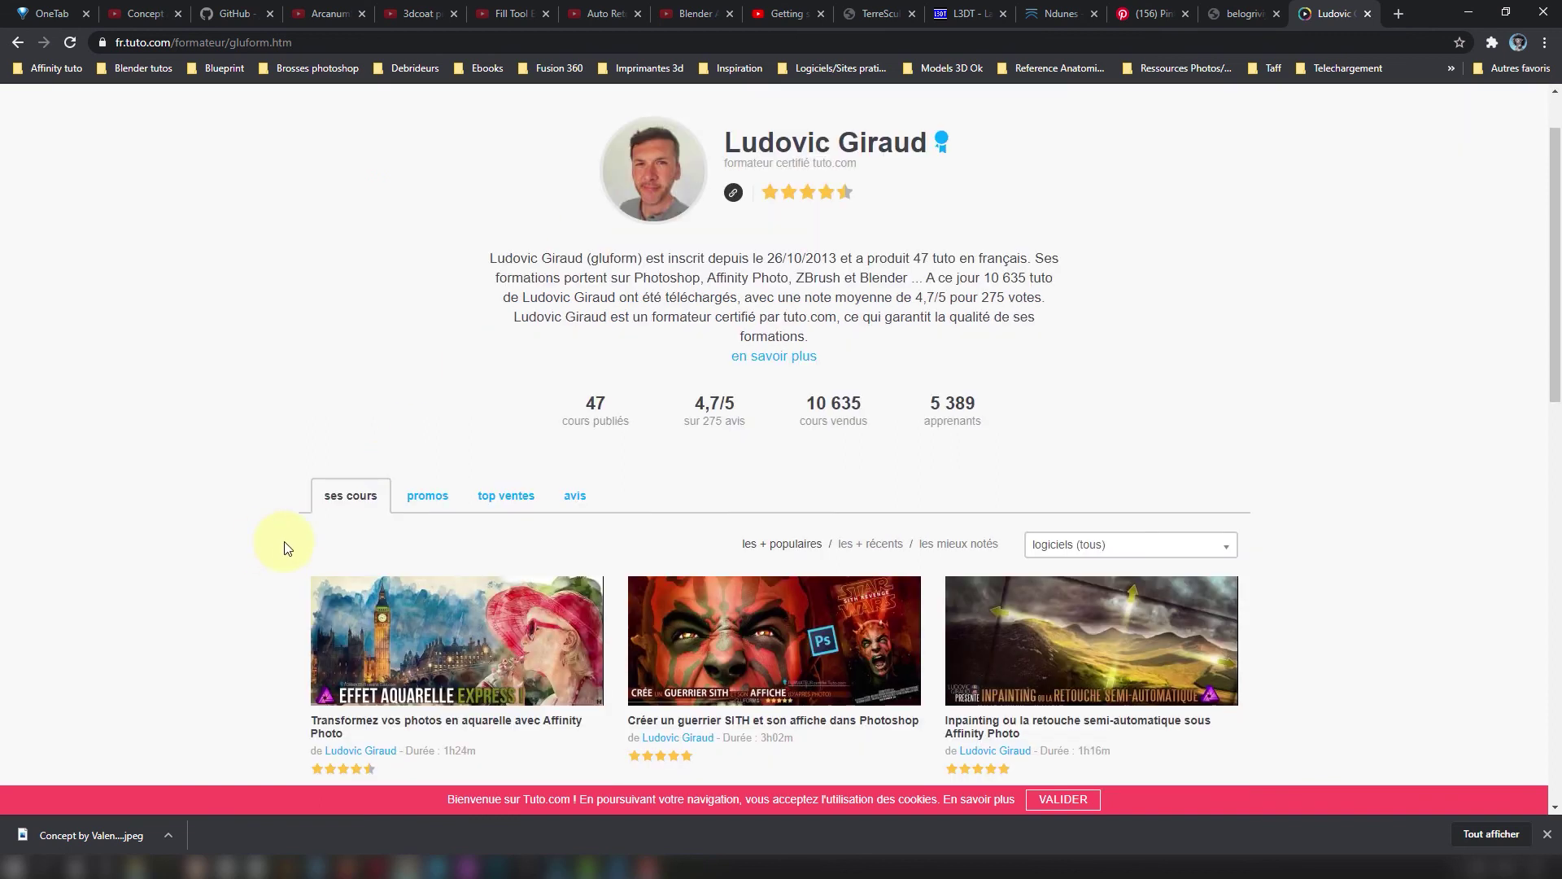
pyautogui.scroll(-4, 407, 440)
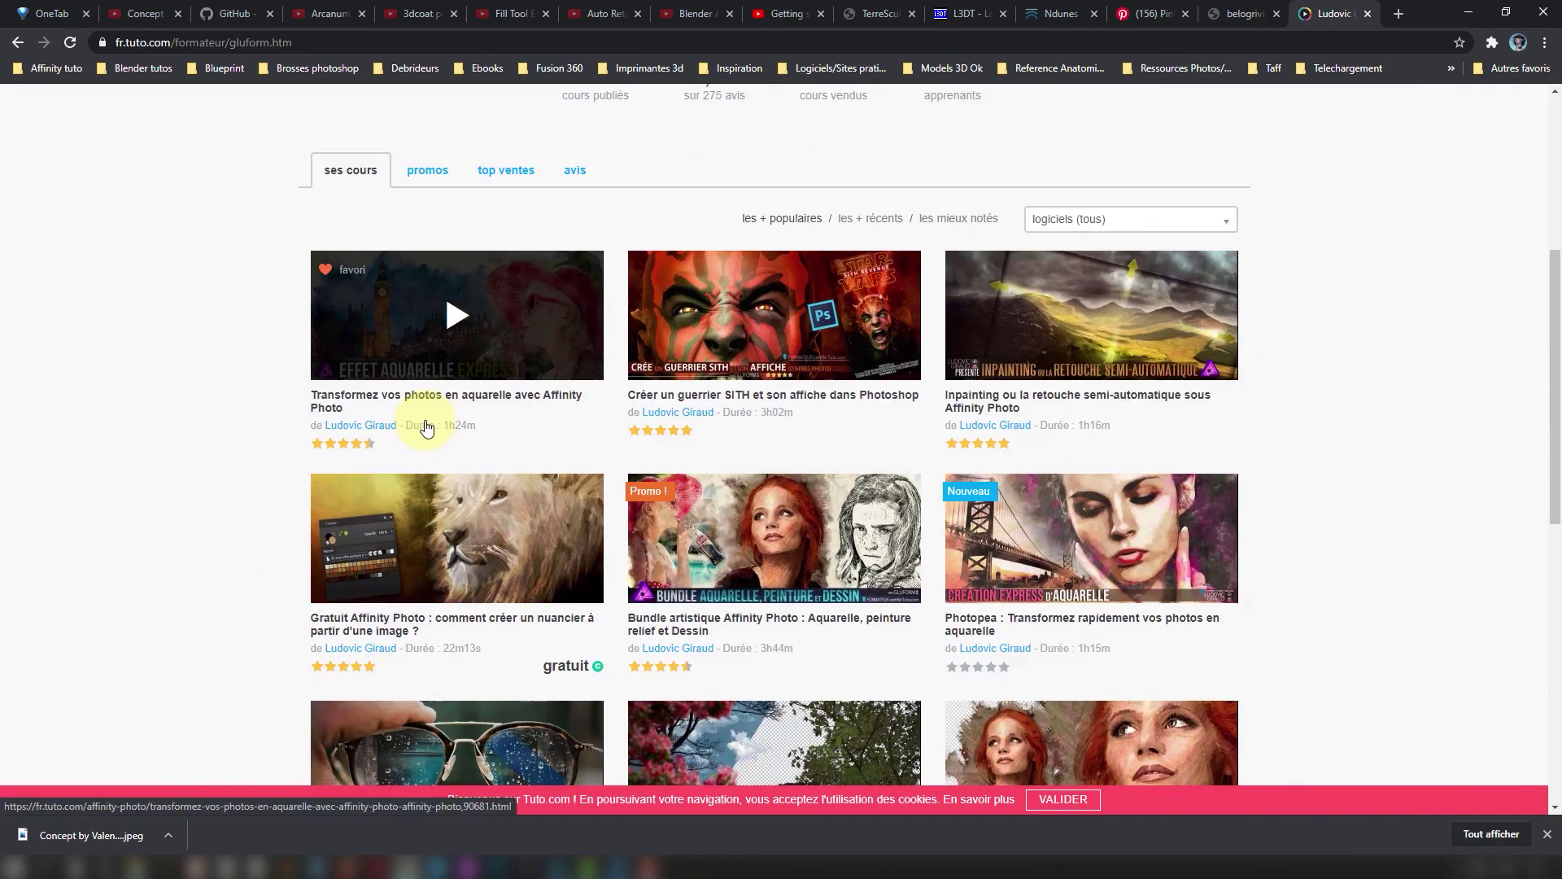
pyautogui.scroll(-2, 1248, 495)
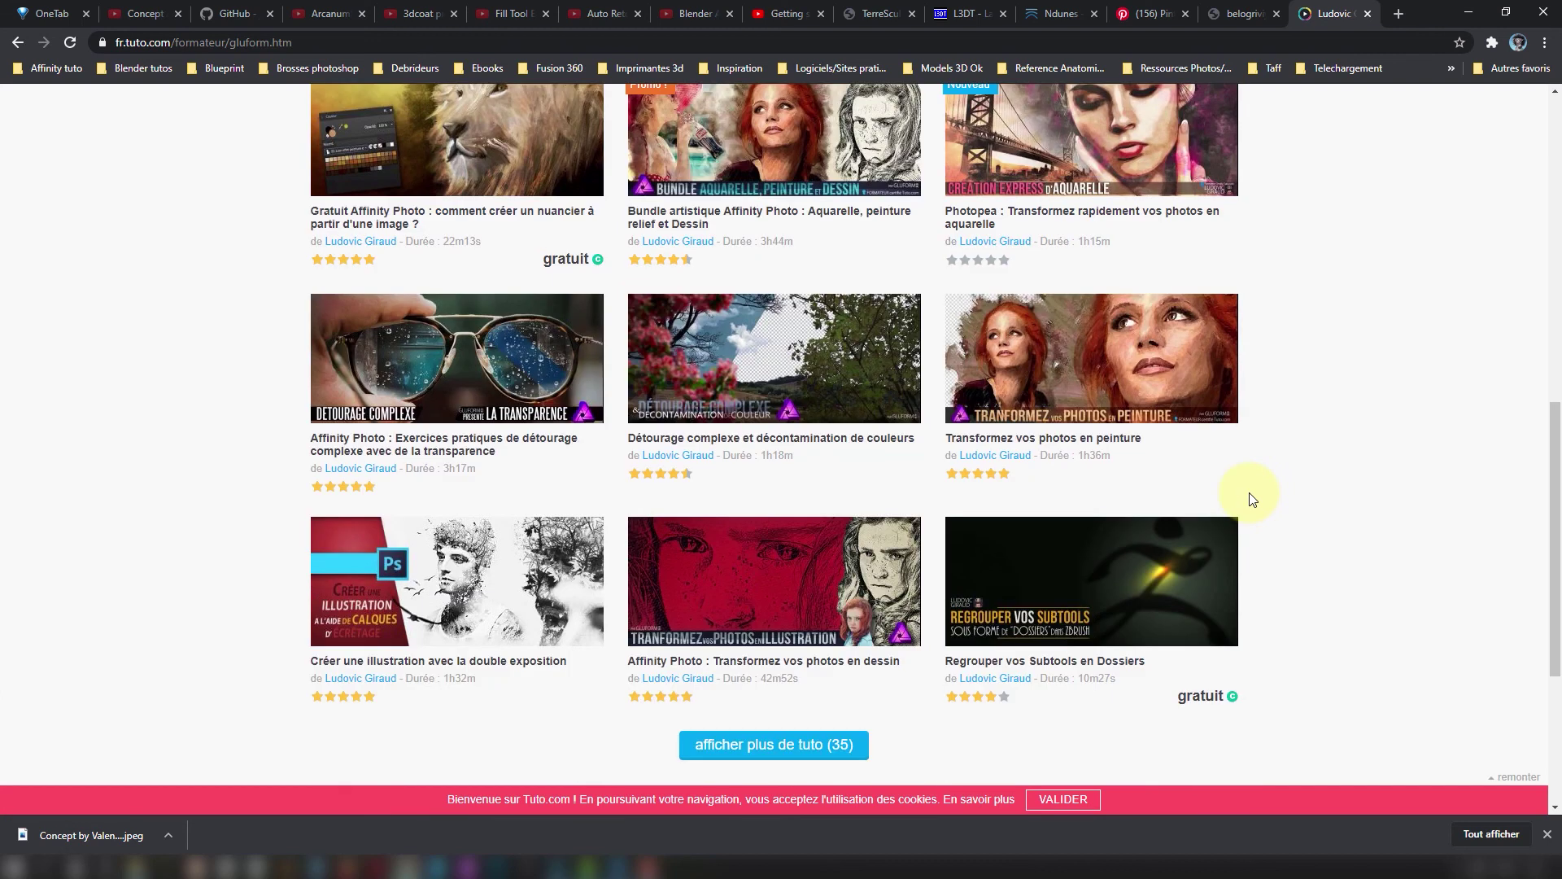
pyautogui.click(807, 743)
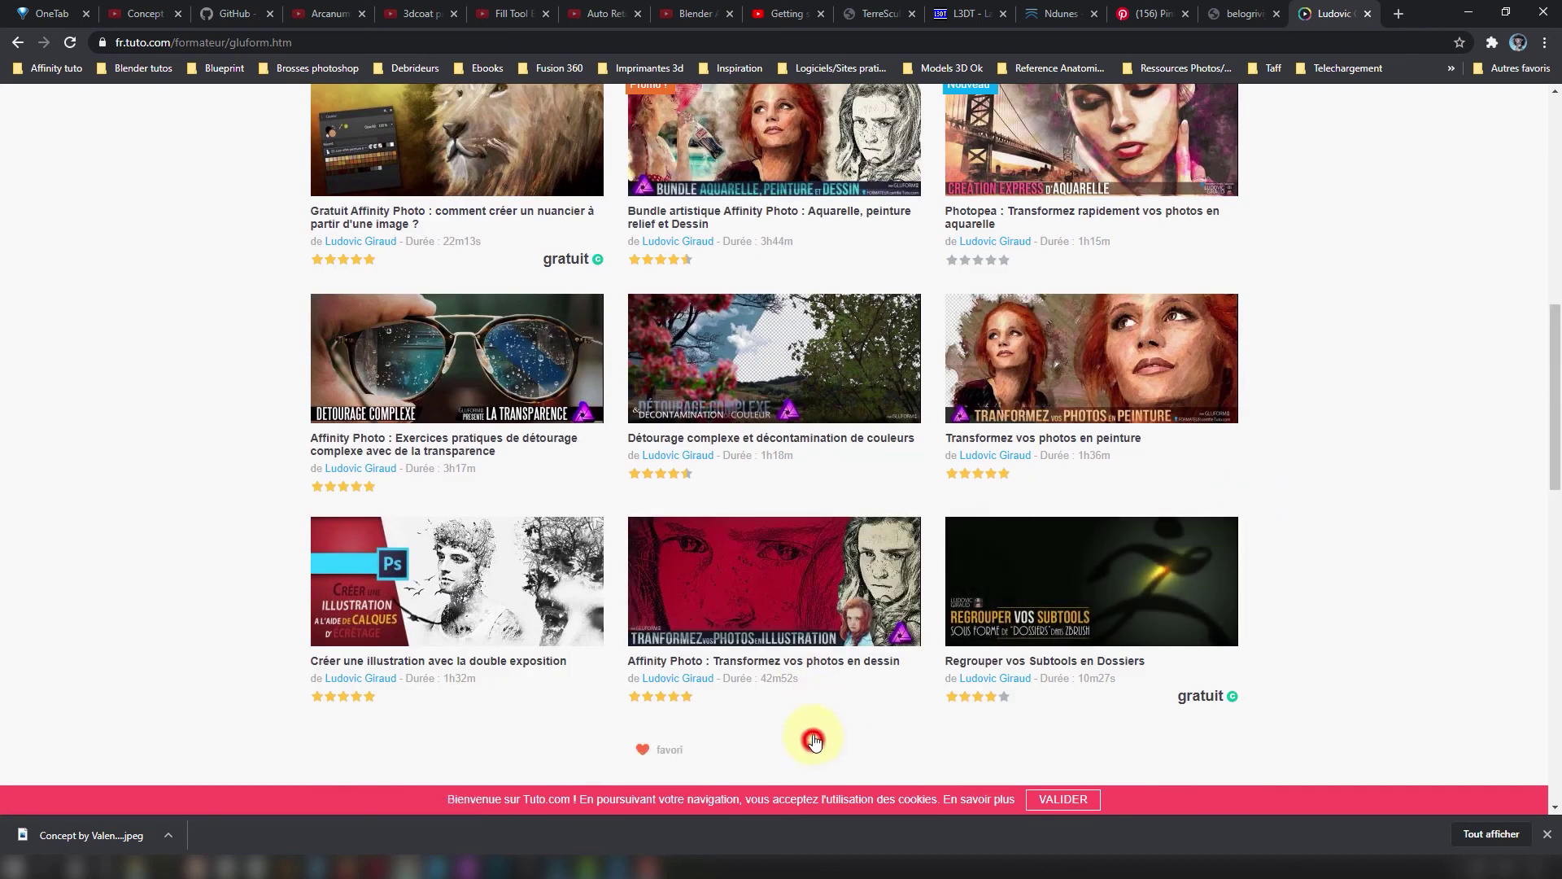
pyautogui.scroll(-2, 799, 698)
pyautogui.scroll(-1, 895, 667)
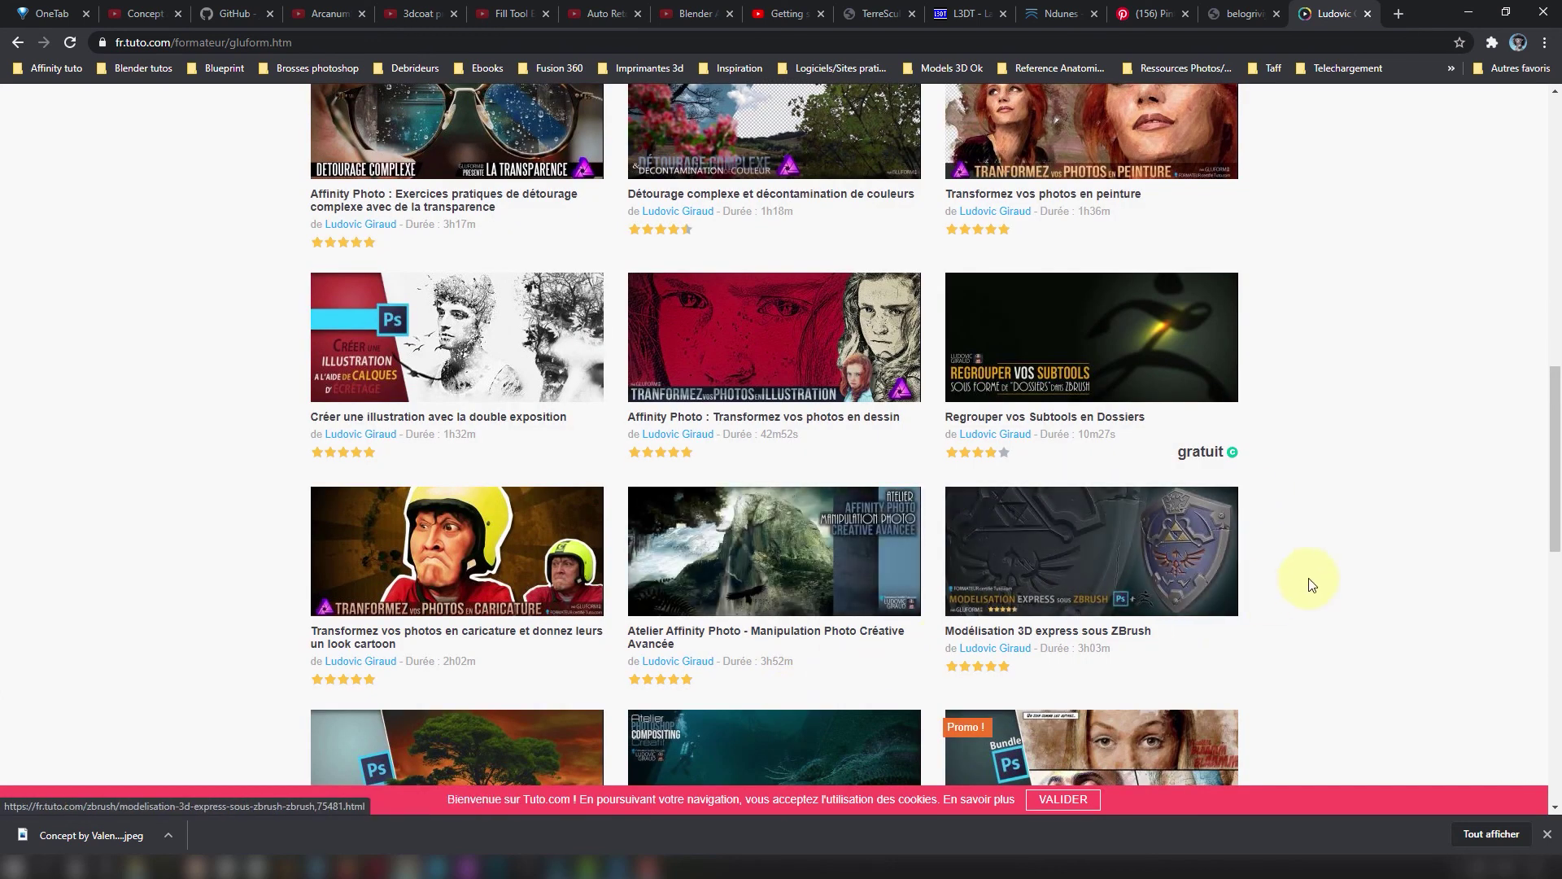
pyautogui.scroll(-1, 1311, 582)
pyautogui.scroll(-1, 414, 505)
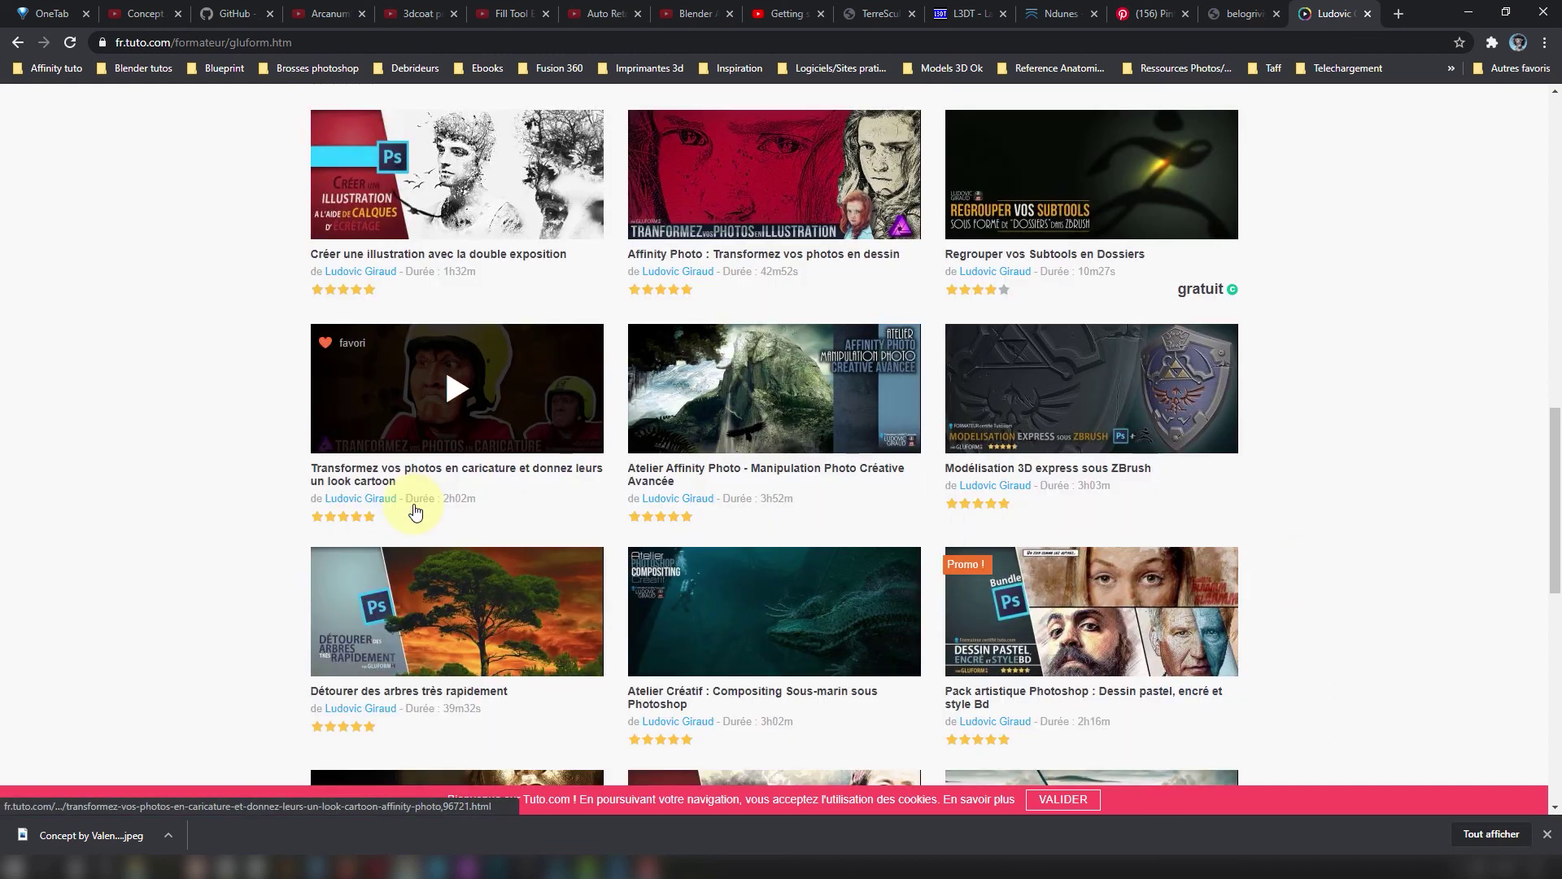
pyautogui.scroll(-1, 415, 505)
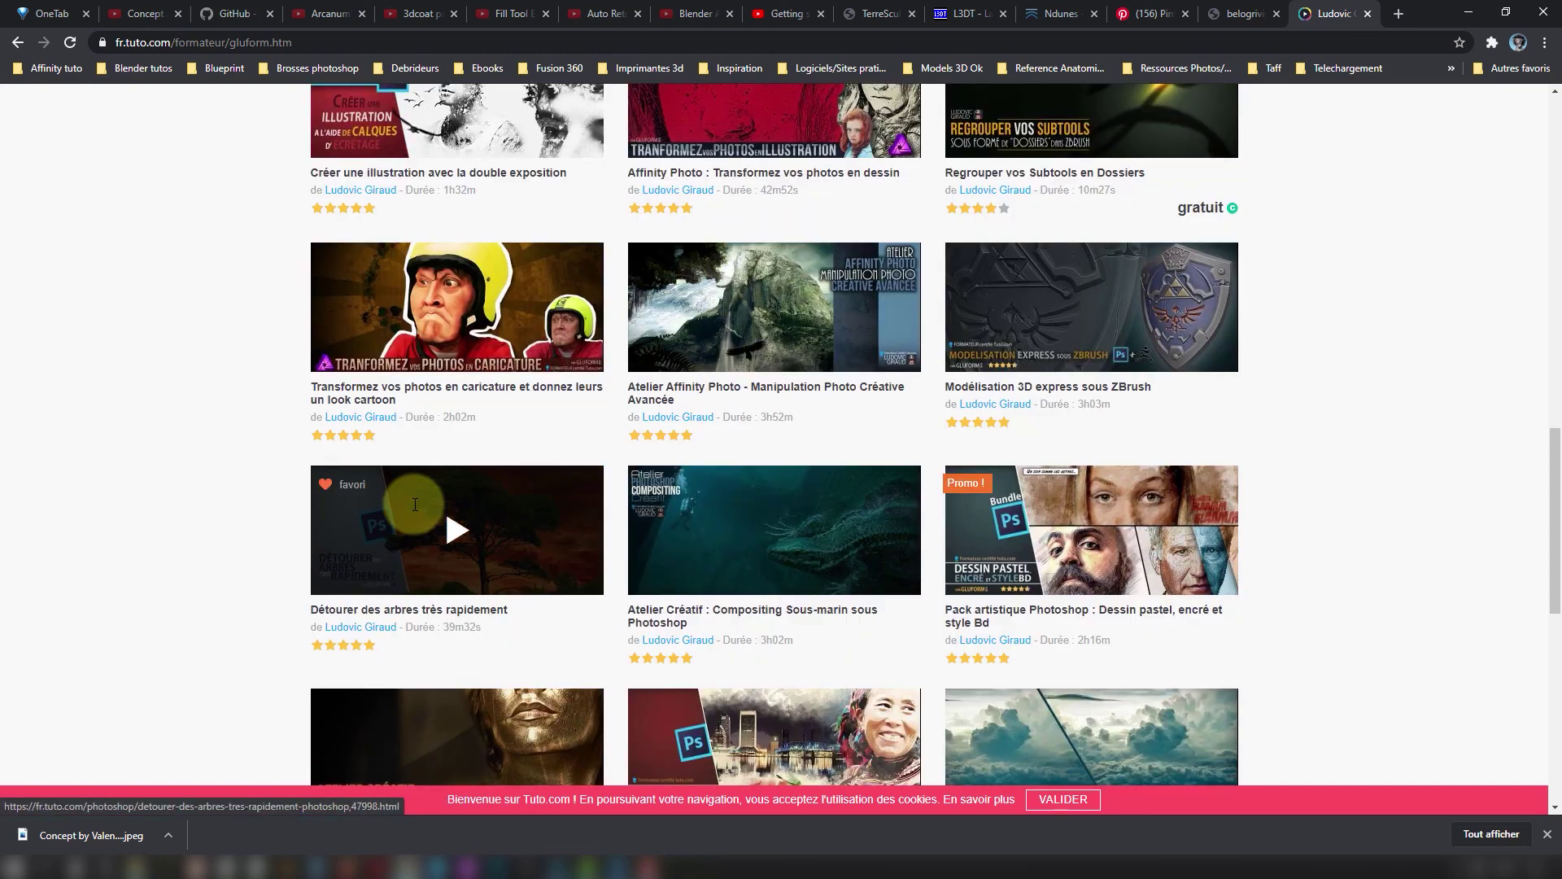
pyautogui.scroll(9, 415, 511)
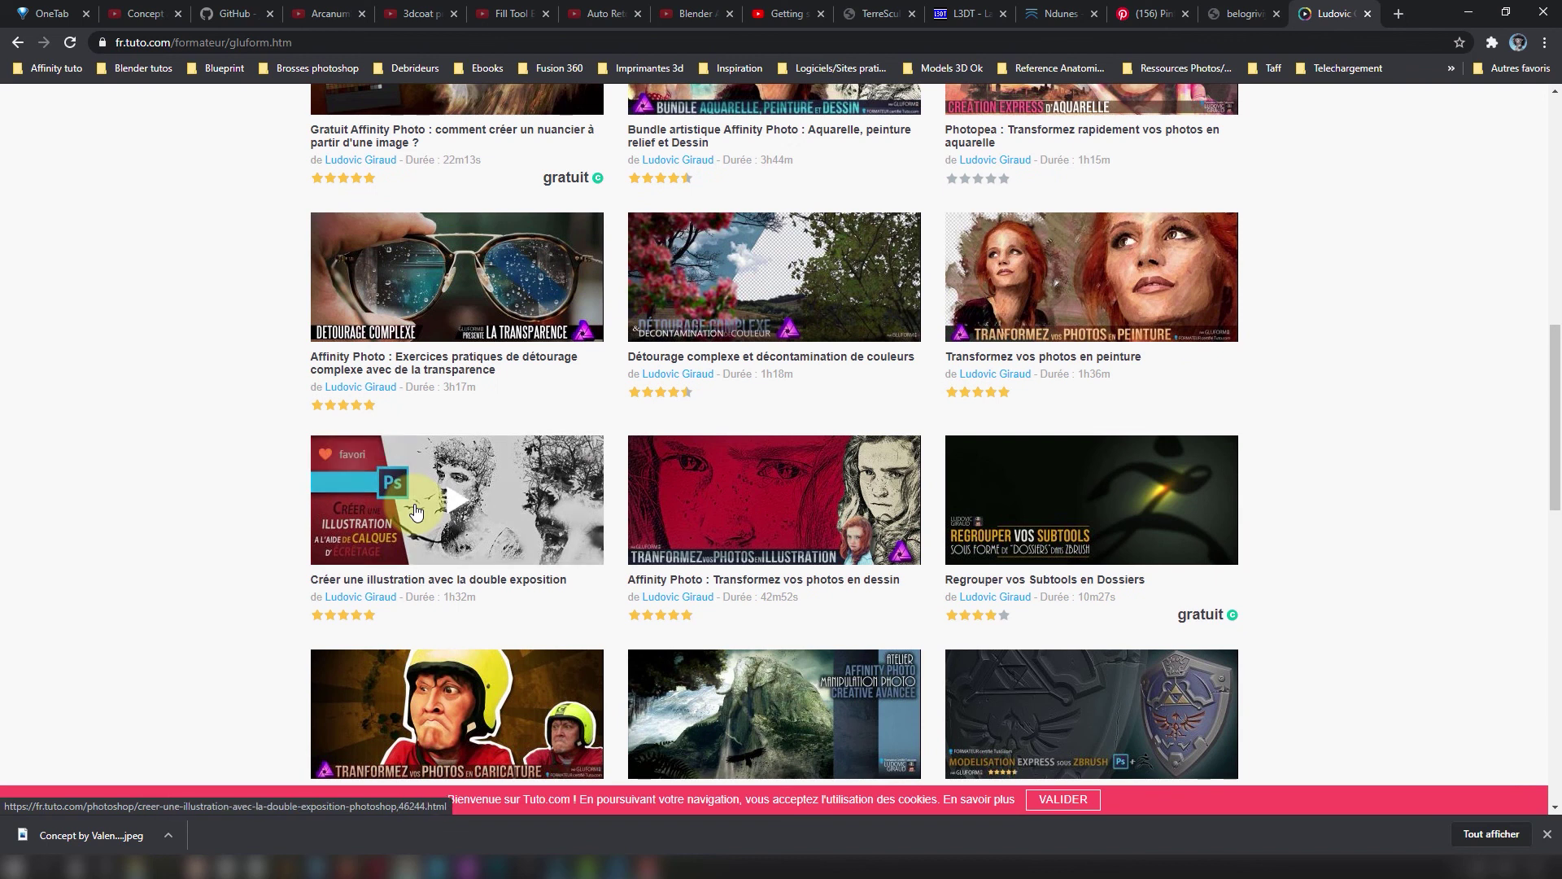
pyautogui.scroll(3, 1071, 366)
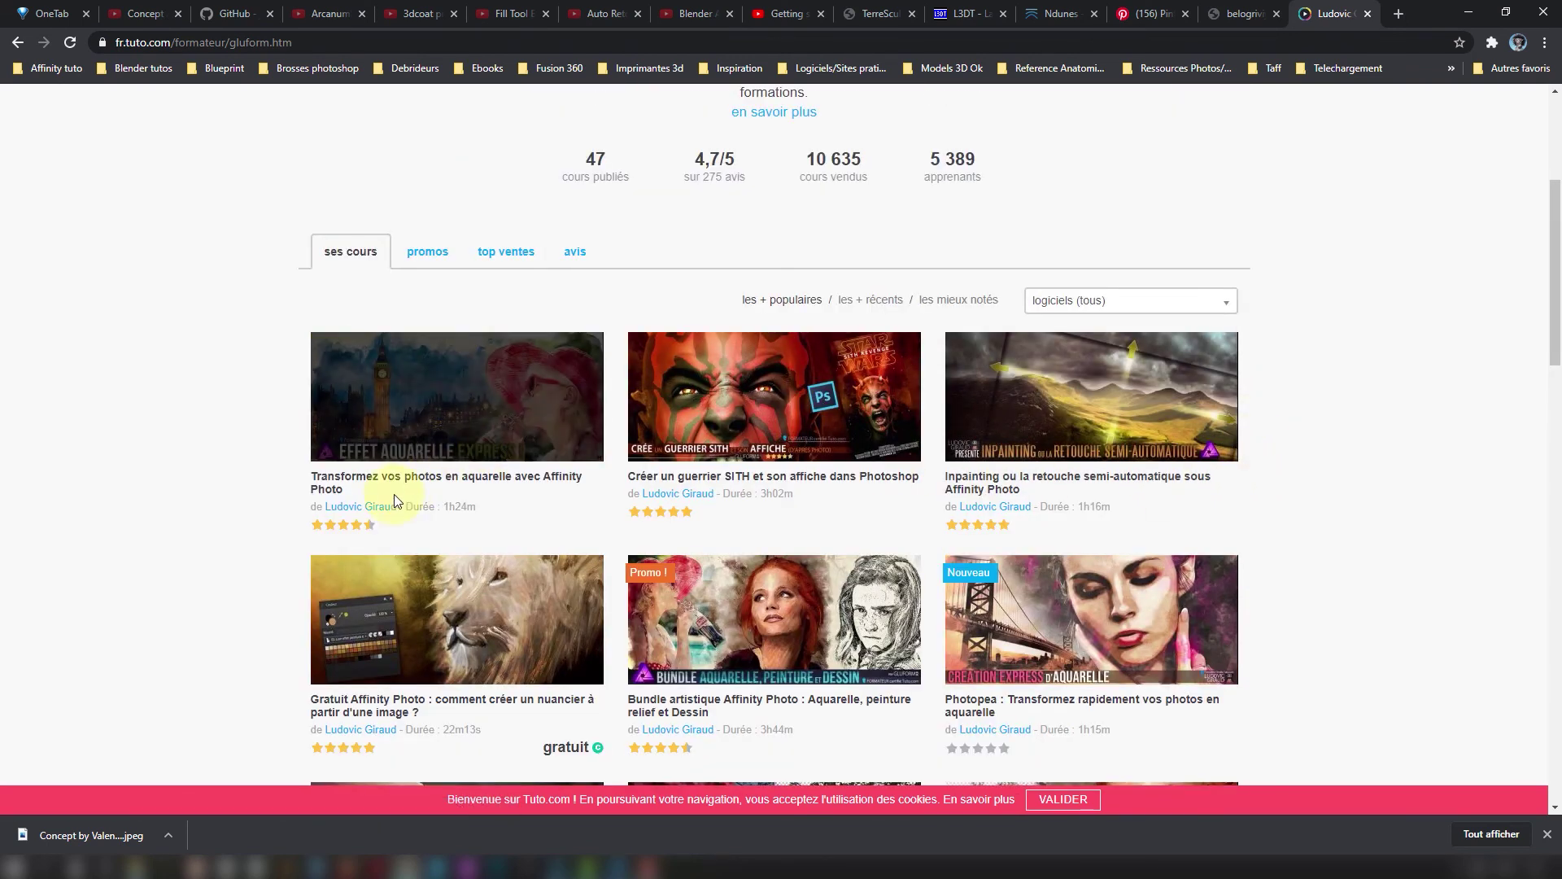
pyautogui.scroll(-3, 1036, 455)
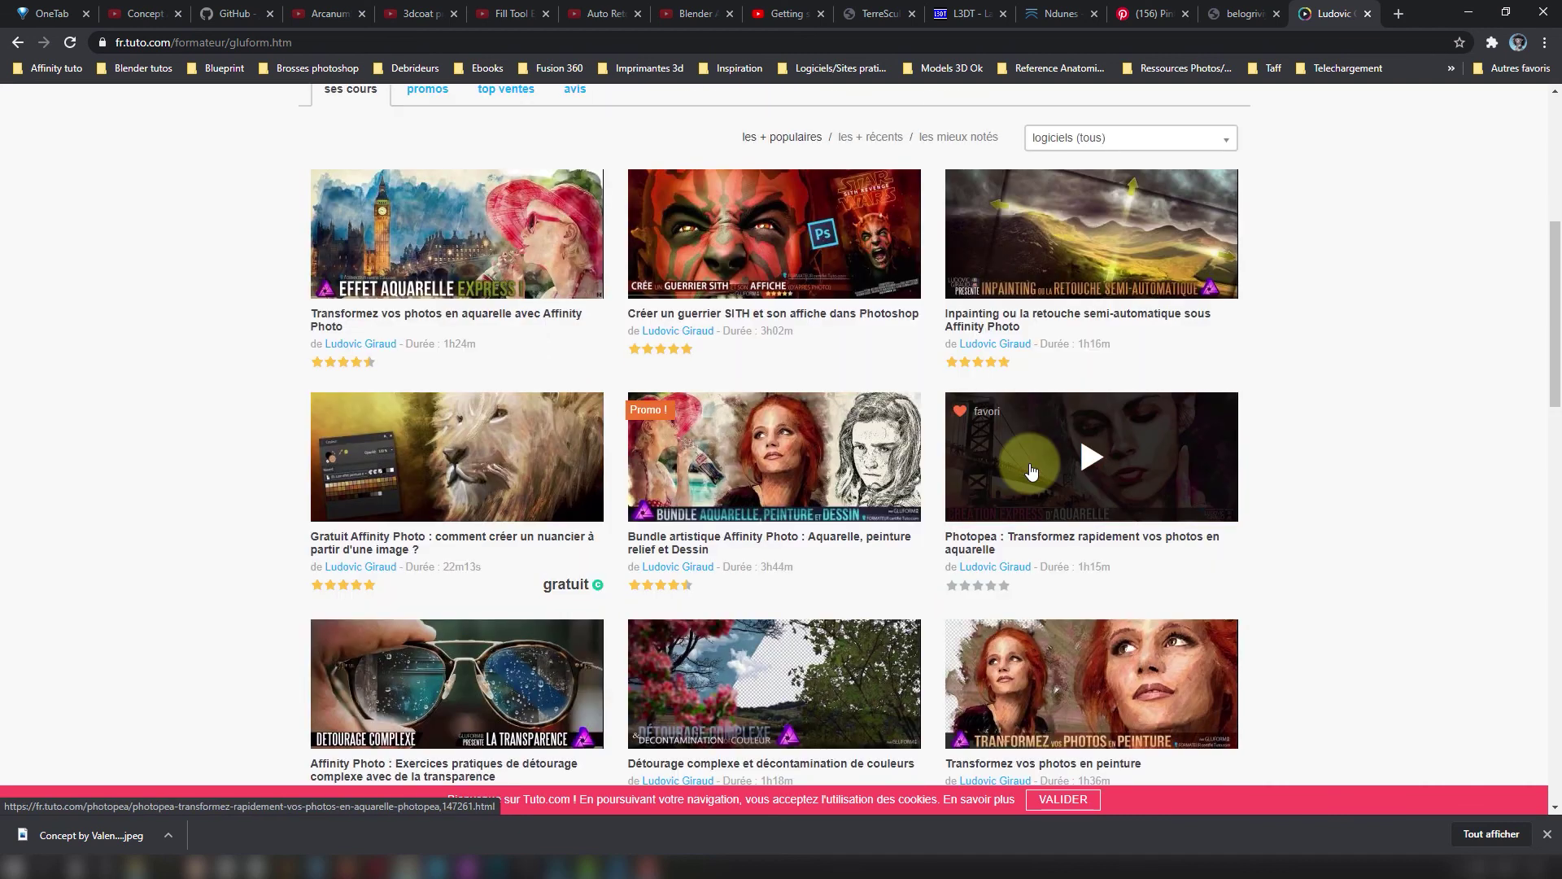